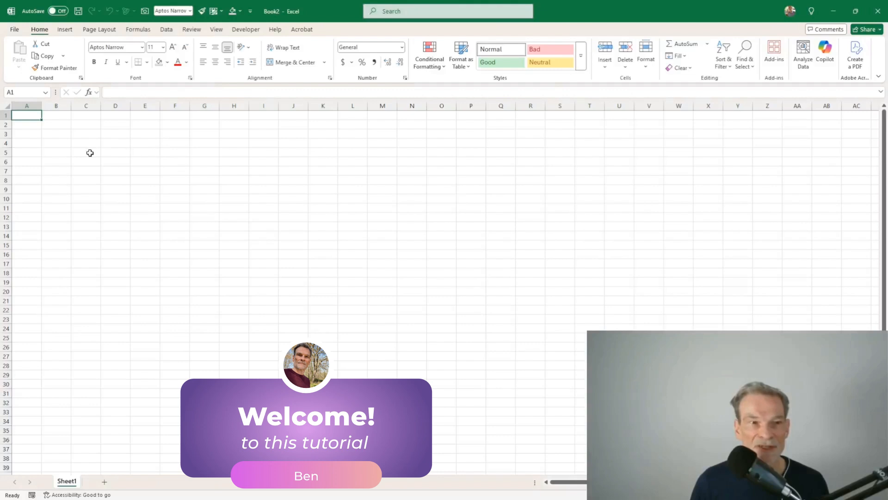
Step: Apply All Borders to every cell of the C5:Q25 block
{"action": "left_click_drag", "start_coordinate": [90, 152], "coordinate": [512, 340]}
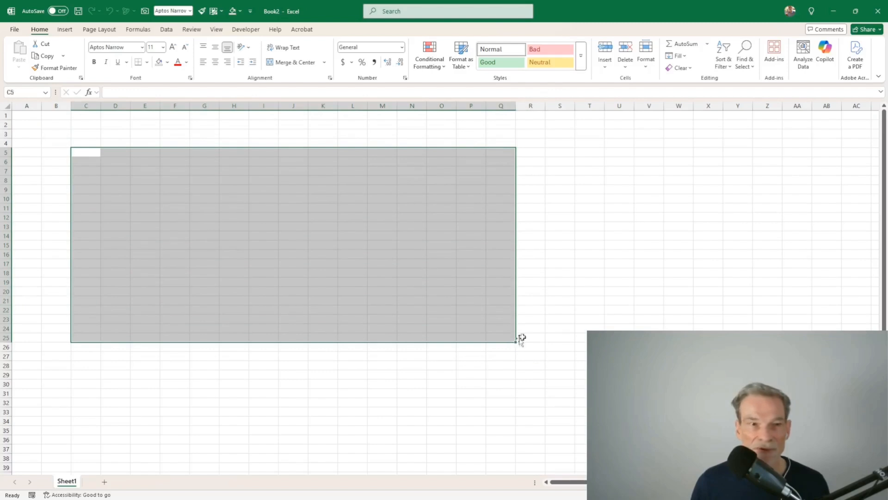
{"action": "left_click", "coordinate": [148, 62]}
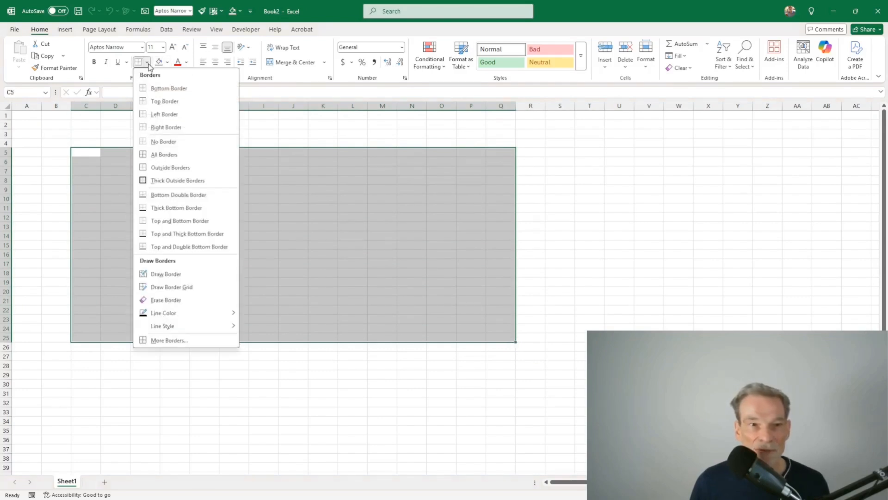
{"action": "left_click", "coordinate": [180, 155]}
{"action": "left_click", "coordinate": [186, 165]}
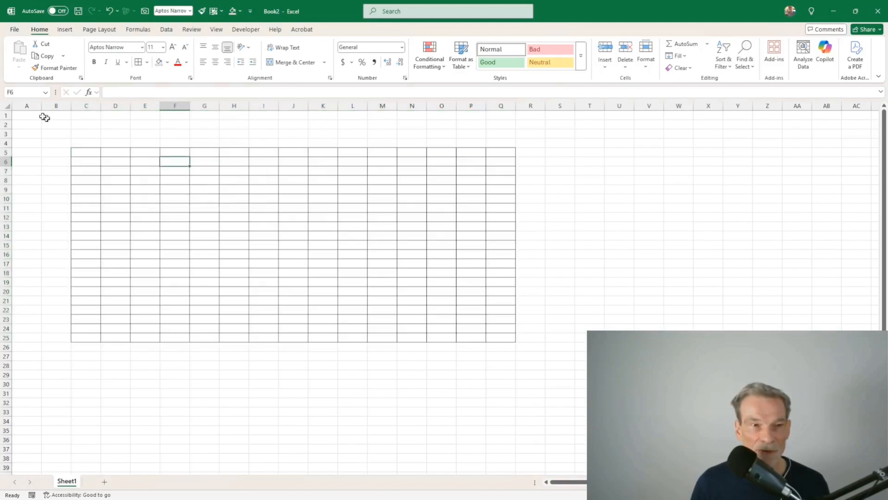
Step: Make every row of the worksheet taller
{"action": "left_click", "coordinate": [8, 106]}
{"action": "left_click_drag", "start_coordinate": [11, 166], "coordinate": [11, 173]}
{"action": "left_click", "coordinate": [56, 166]}
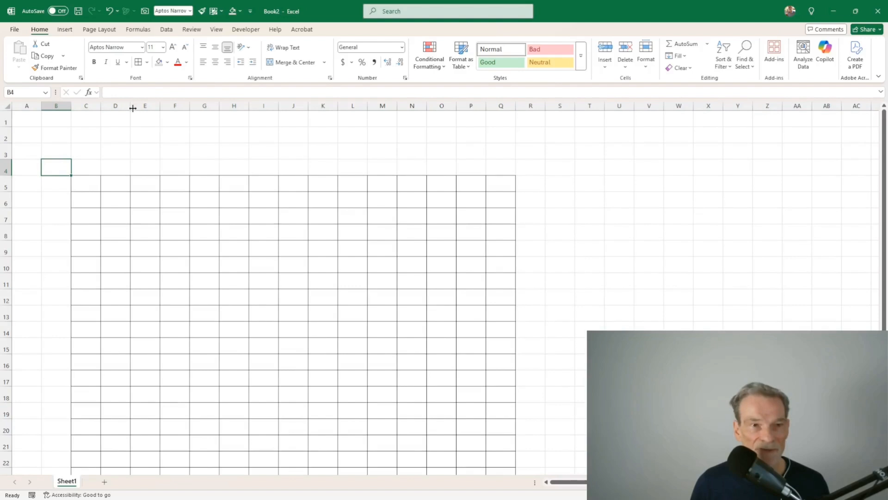
Step: Widen column D to fit the task names
{"action": "left_click_drag", "start_coordinate": [133, 109], "coordinate": [181, 106]}
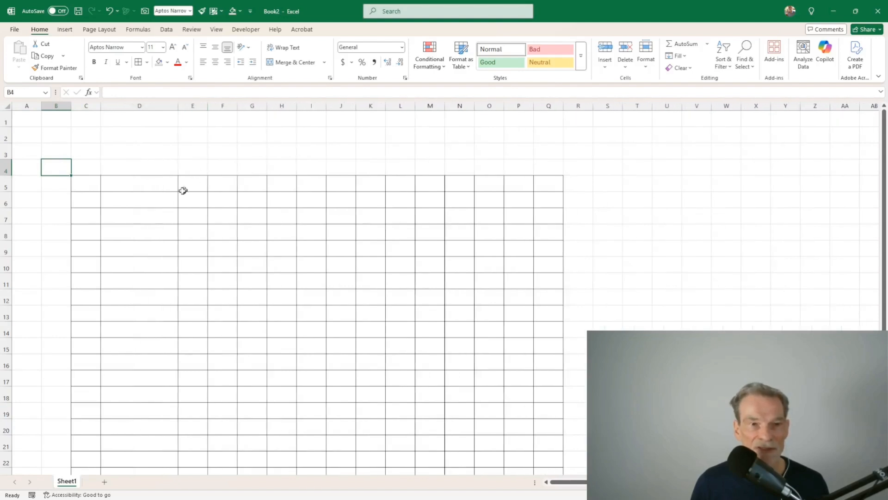
{"action": "left_click", "coordinate": [151, 182]}
{"action": "left_click", "coordinate": [163, 219]}
{"action": "left_click_drag", "start_coordinate": [197, 189], "coordinate": [550, 185]}
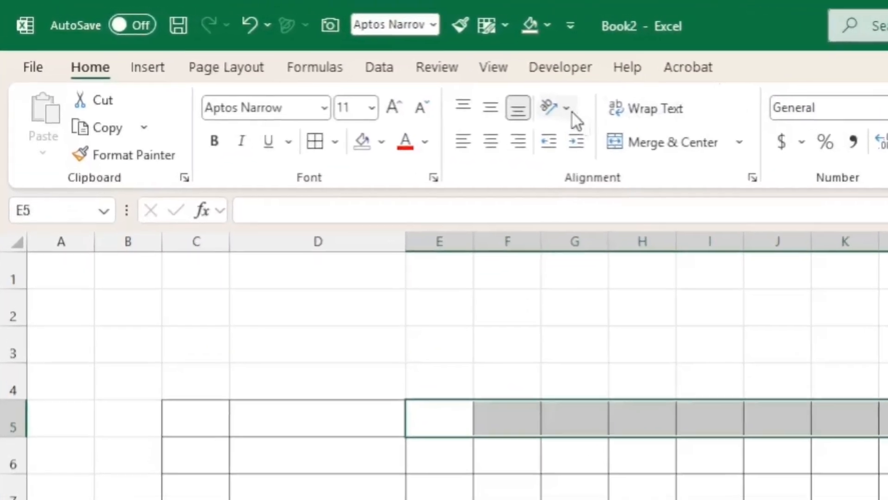
Step: Angle the E5:Q5 header text counterclockwise, enter a test label in E5, and make row 5 taller
{"action": "left_click", "coordinate": [344, 66]}
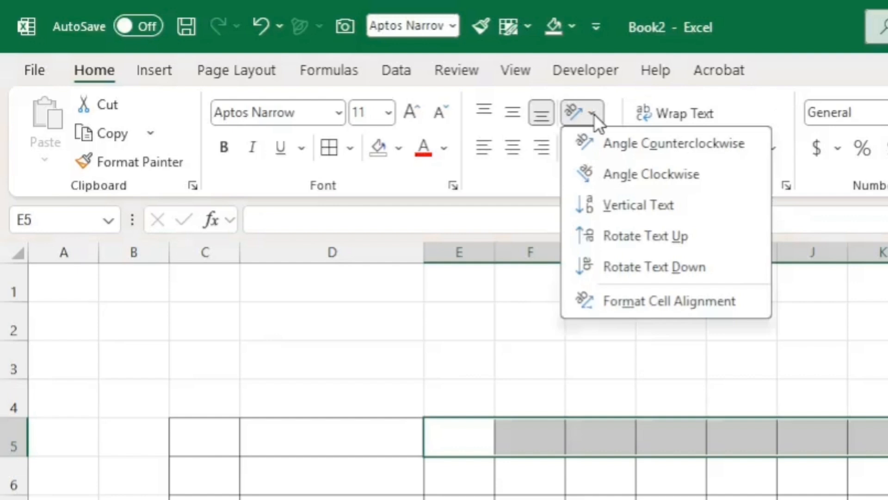
{"action": "left_click", "coordinate": [637, 143]}
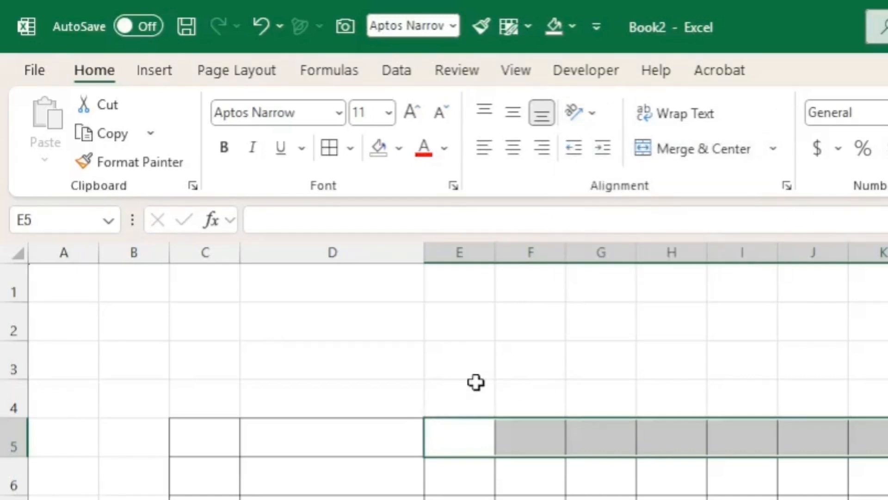
{"action": "type", "text": "Cllllllll"}
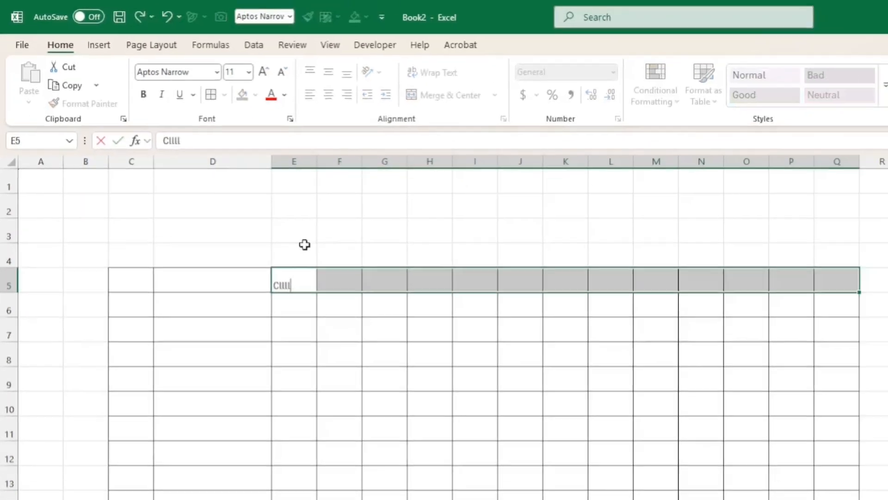
{"action": "type", "text": "llllllllllllllll"}
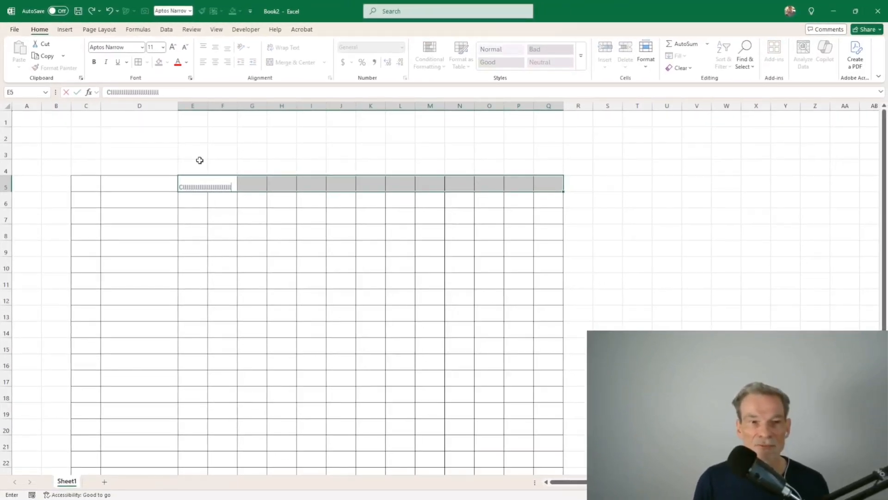
{"action": "key", "text": "Return"}
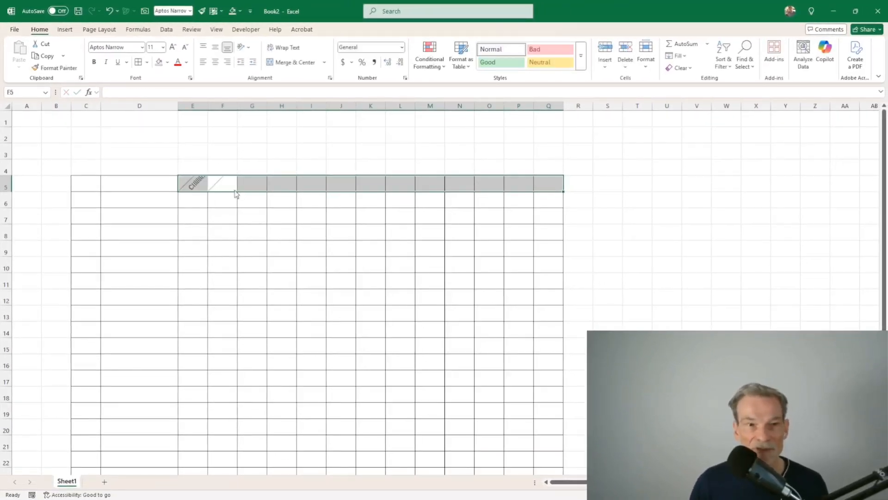
{"action": "left_click", "coordinate": [193, 188]}
{"action": "left_click_drag", "start_coordinate": [7, 191], "coordinate": [7, 209]}
{"action": "left_click", "coordinate": [134, 233]}
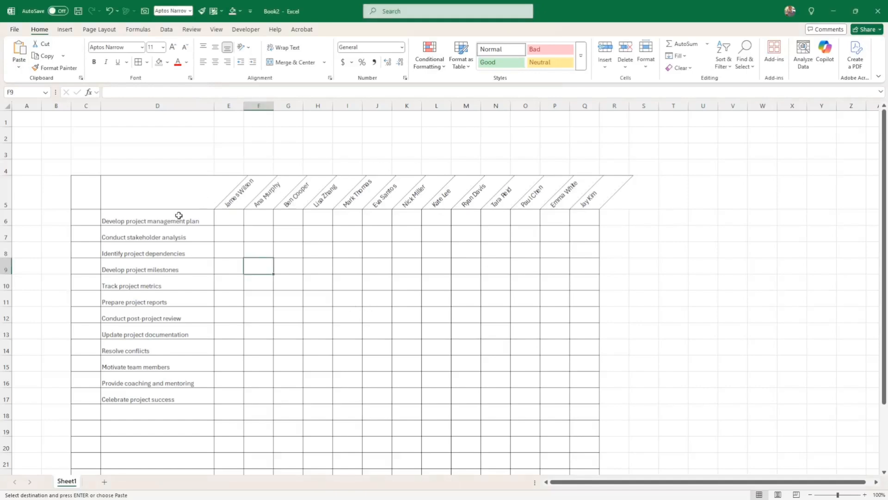
{"action": "left_click_drag", "start_coordinate": [178, 215], "coordinate": [170, 402]}
{"action": "left_click_drag", "start_coordinate": [230, 200], "coordinate": [604, 214]}
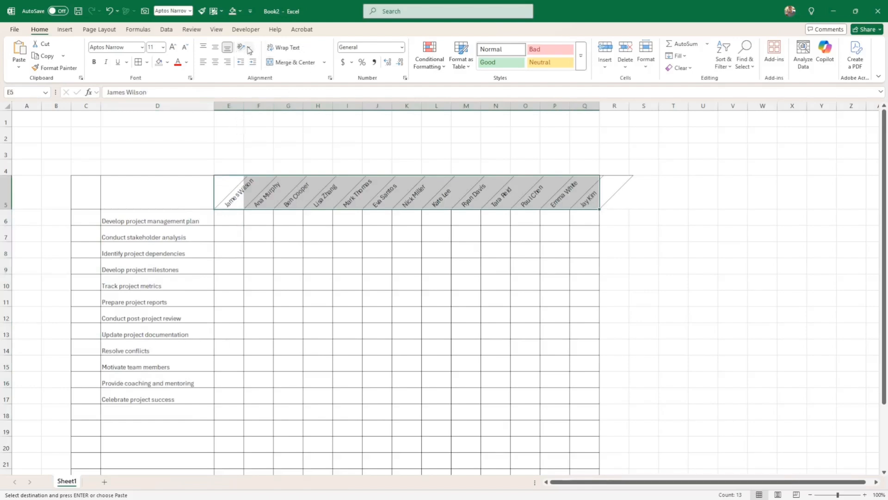
{"action": "left_click", "coordinate": [281, 255]}
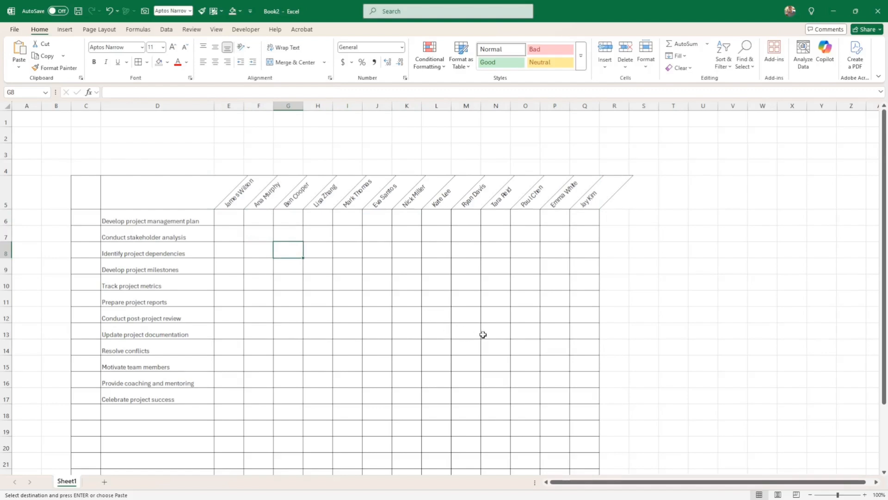
{"action": "mouse_move", "coordinate": [237, 220]}
{"action": "left_mouse_down"}
{"action": "mouse_move", "coordinate": [274, 220]}
{"action": "mouse_move", "coordinate": [553, 315]}
{"action": "mouse_move", "coordinate": [585, 407]}
{"action": "left_mouse_up"}
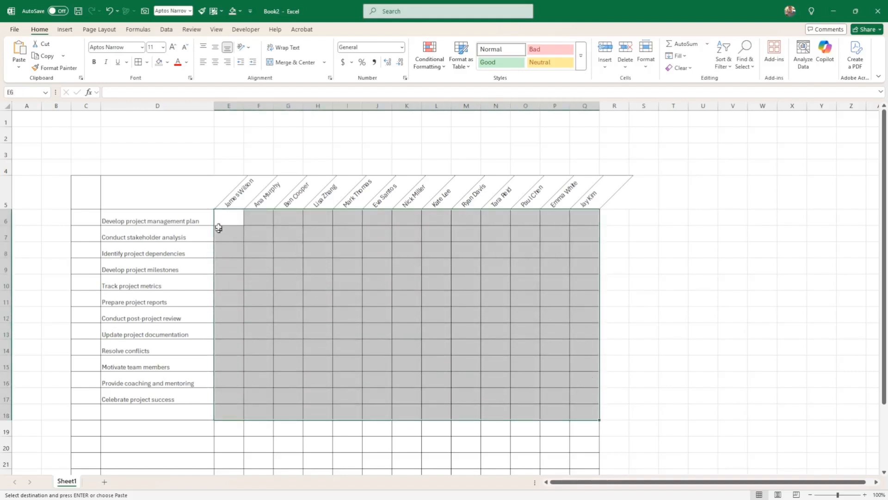
{"action": "left_click", "coordinate": [233, 216]}
{"action": "type", "text": "A"}
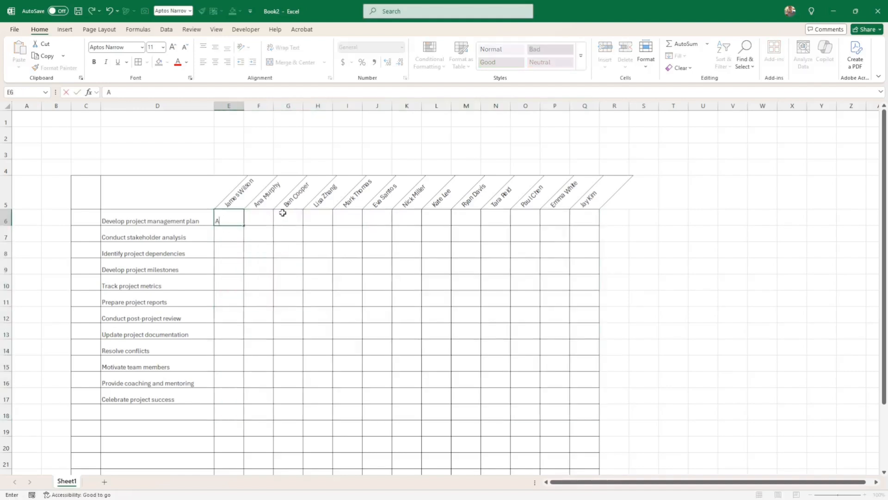
{"action": "key", "text": "Return"}
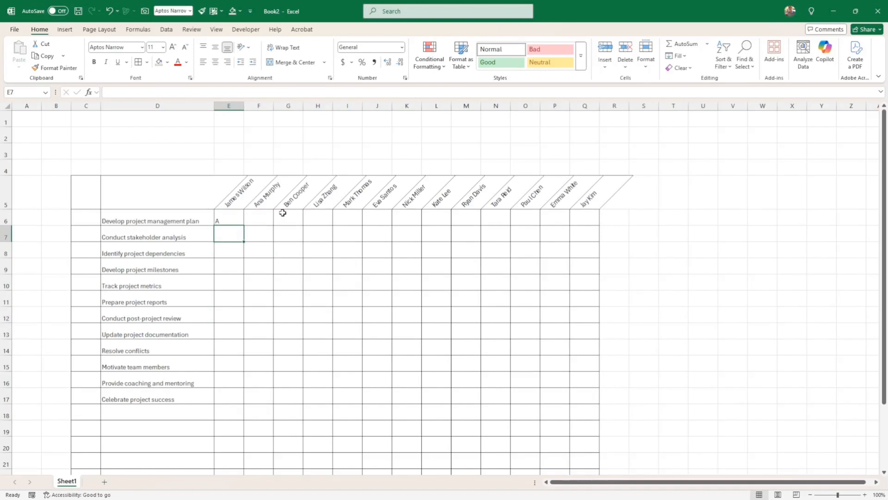
{"action": "type", "text": "S"}
{"action": "key", "text": "Return"}
{"action": "key", "text": "Up"}
{"action": "key", "text": "Up"}
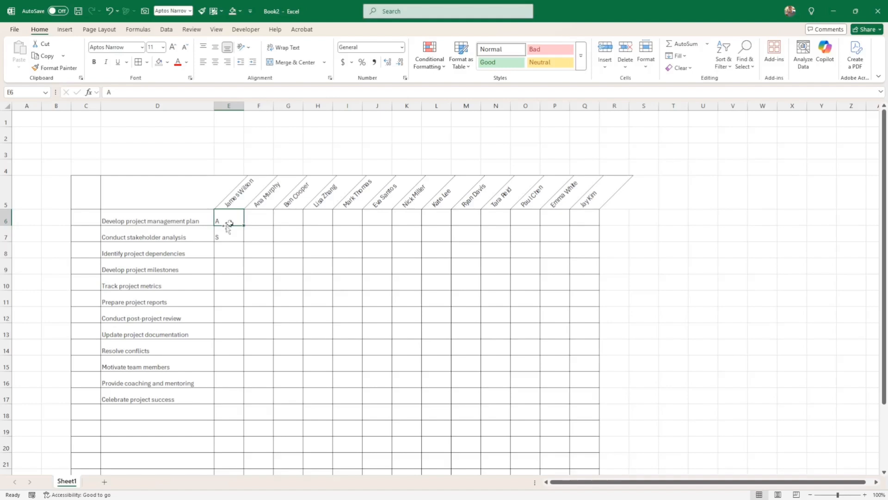
{"action": "left_click_drag", "start_coordinate": [230, 220], "coordinate": [229, 237]}
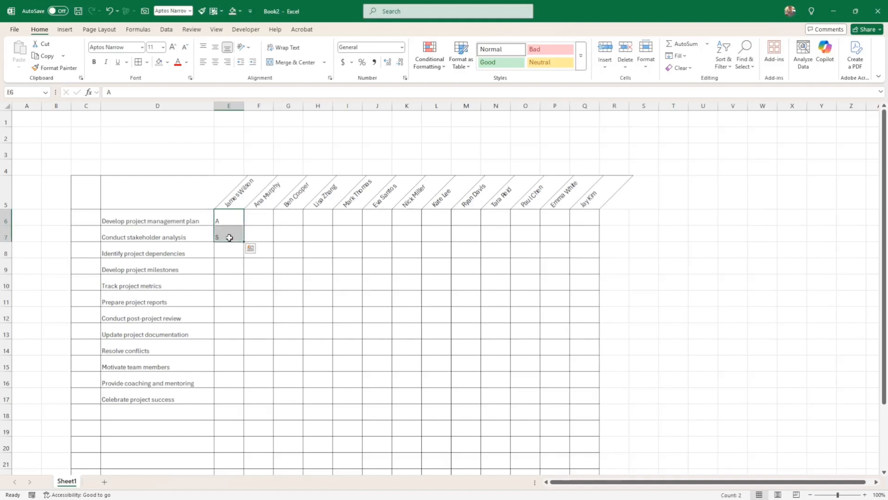
{"action": "key", "text": "Delete"}
{"action": "left_click", "coordinate": [711, 234]}
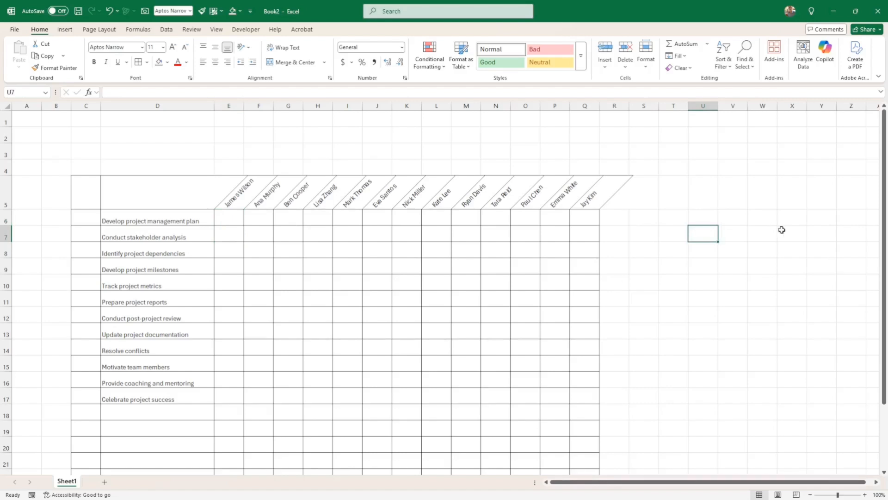
Step: Enter R, A, C, I down cells U7:U10
{"action": "type", "text": "R"}
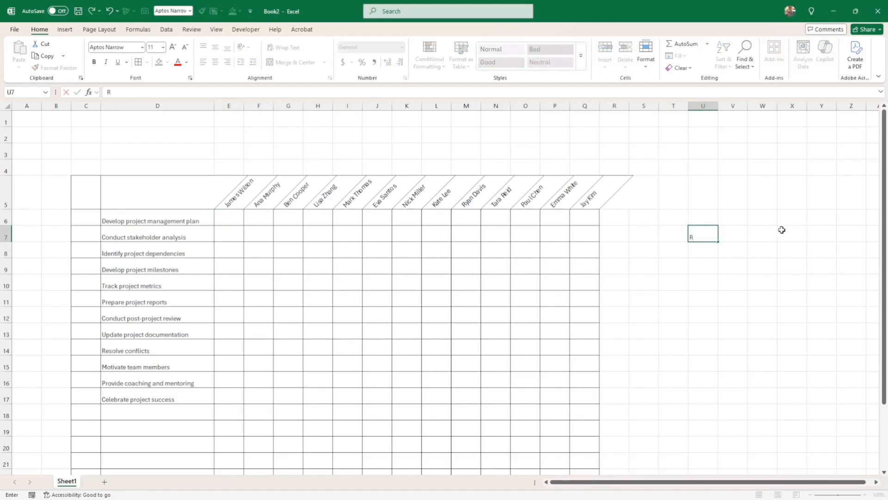
{"action": "key", "text": "Return"}
{"action": "key", "text": "Return"}
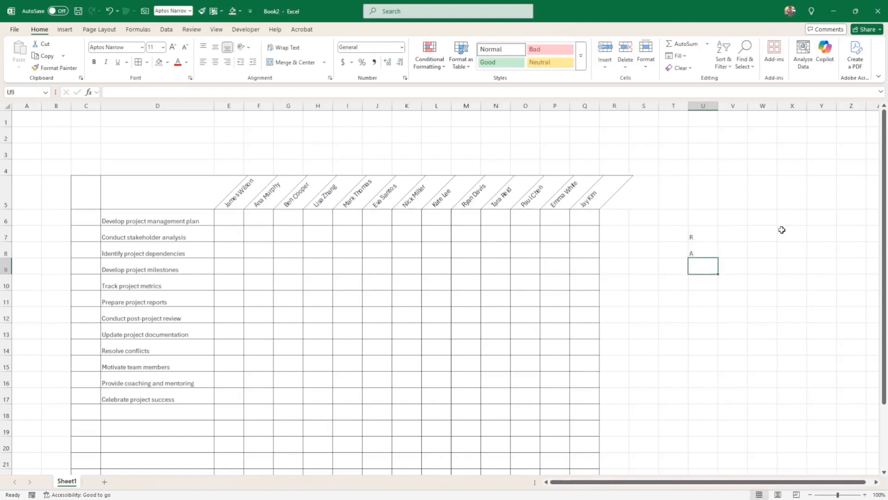
{"action": "type", "text": "C"}
{"action": "key", "text": "Return"}
{"action": "type", "text": "I"}
{"action": "key", "text": "Up"}
{"action": "key", "text": "Up"}
{"action": "key", "text": "Up"}
{"action": "key", "text": "Right"}
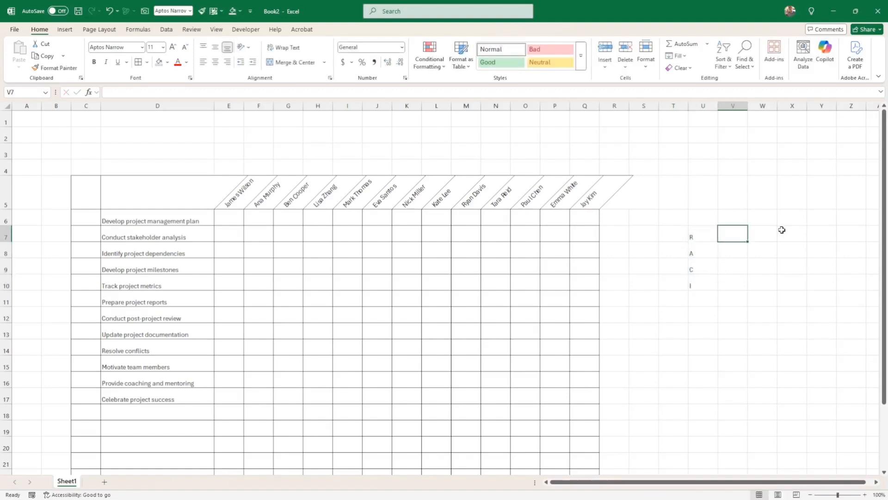
Step: Enter R, A, S, I, C down cells V7:V11
{"action": "type", "text": "R"}
{"action": "key", "text": "Return"}
{"action": "type", "text": "A"}
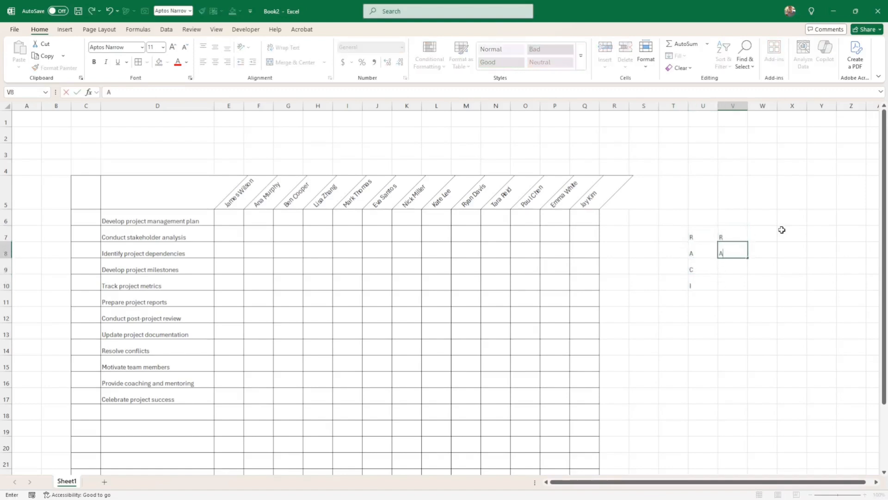
{"action": "key", "text": "Return"}
{"action": "type", "text": "S"}
{"action": "key", "text": "Return"}
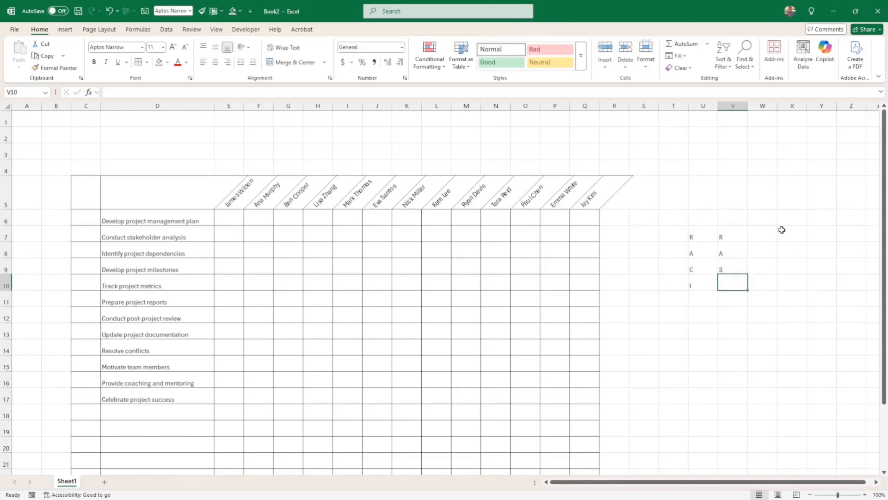
{"action": "type", "text": "I"}
{"action": "key", "text": "Return"}
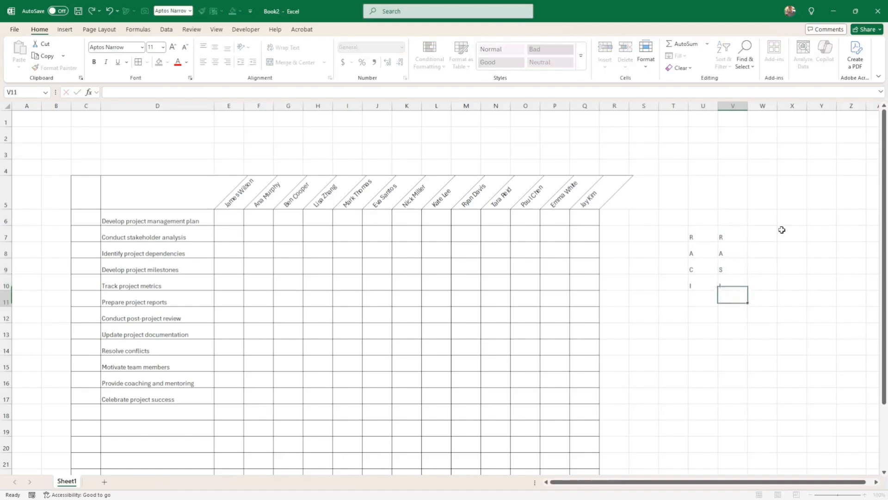
{"action": "type", "text": "C"}
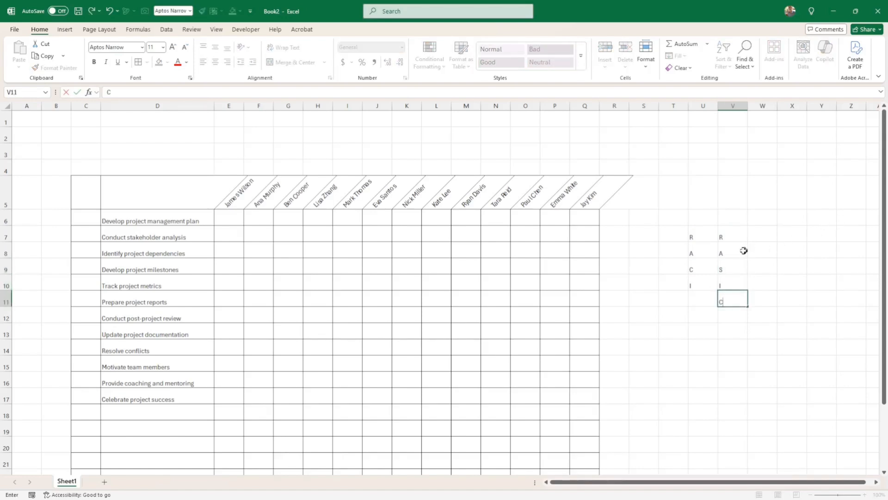
{"action": "left_click_drag", "start_coordinate": [704, 234], "coordinate": [743, 304]}
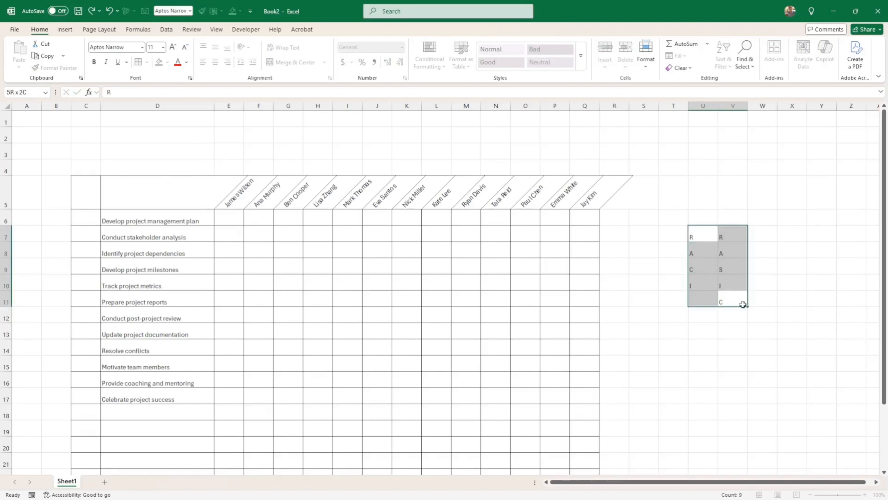
Step: Make the U7:V11 helper letters bold and centred
{"action": "left_click", "coordinate": [216, 64]}
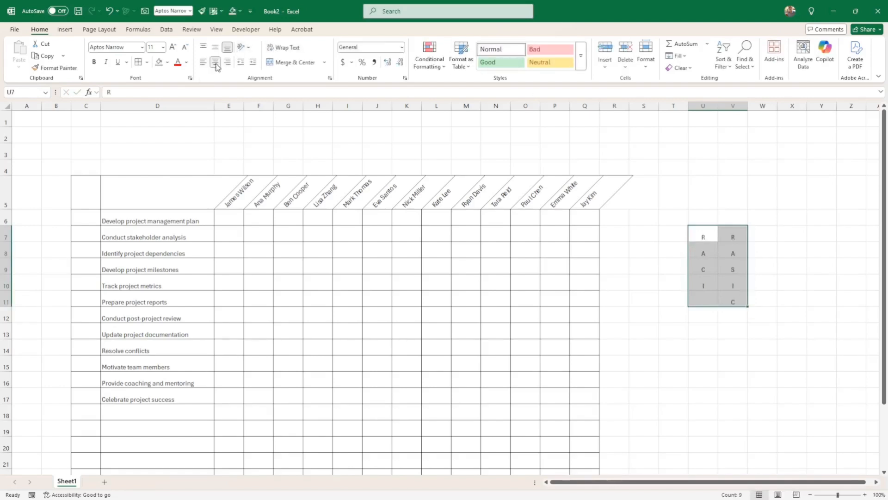
{"action": "left_click", "coordinate": [94, 62]}
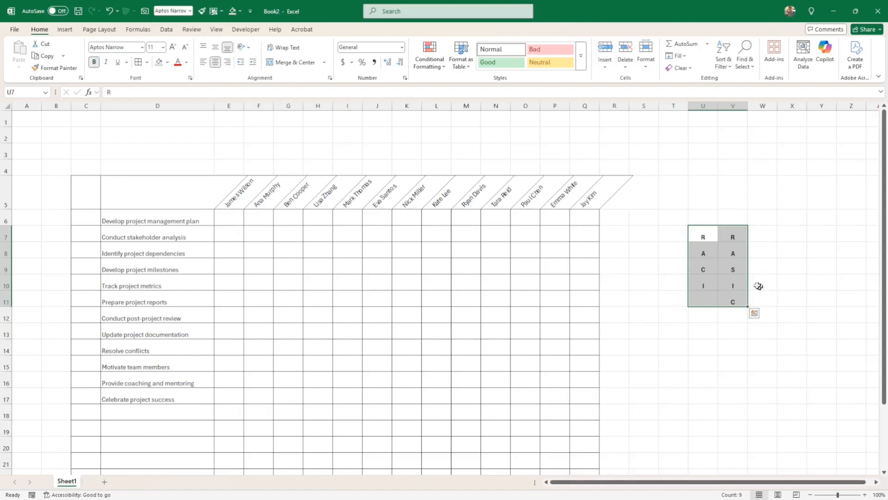
{"action": "left_click_drag", "start_coordinate": [699, 231], "coordinate": [741, 299]}
{"action": "left_click", "coordinate": [815, 281]}
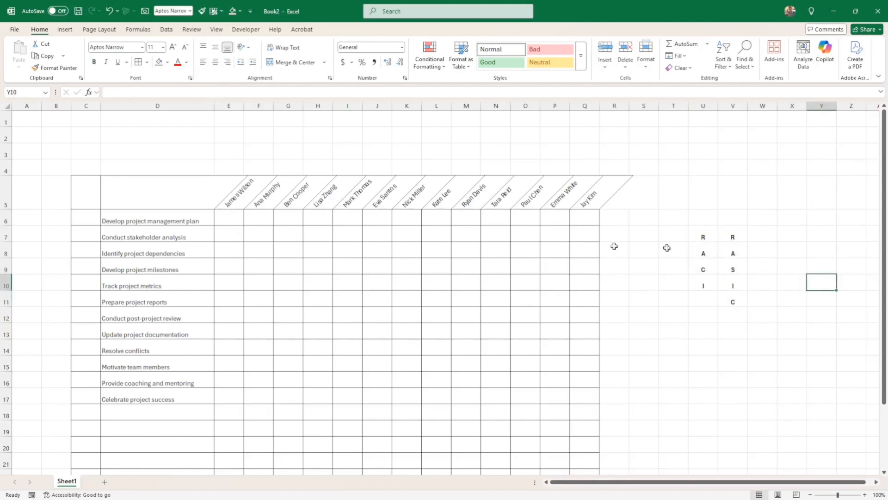
Step: Select the assignment grid from E6 through Q25
{"action": "left_click", "coordinate": [235, 221]}
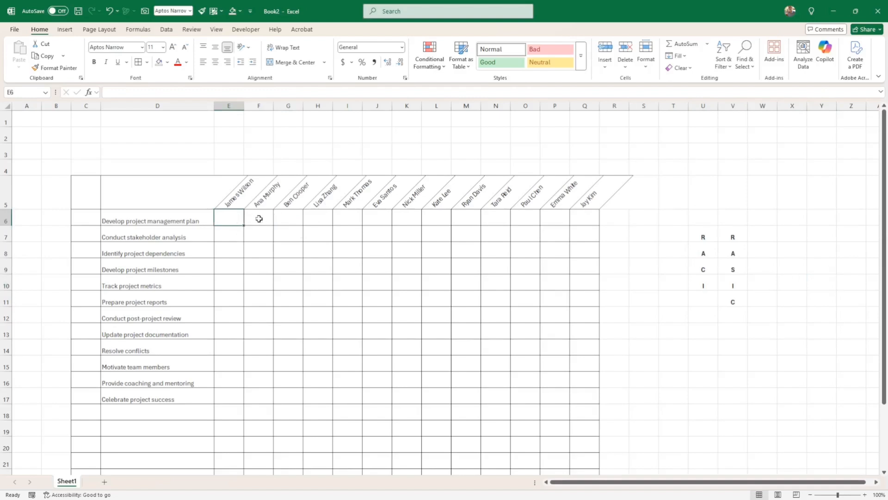
{"action": "left_click_drag", "start_coordinate": [231, 218], "coordinate": [623, 391]}
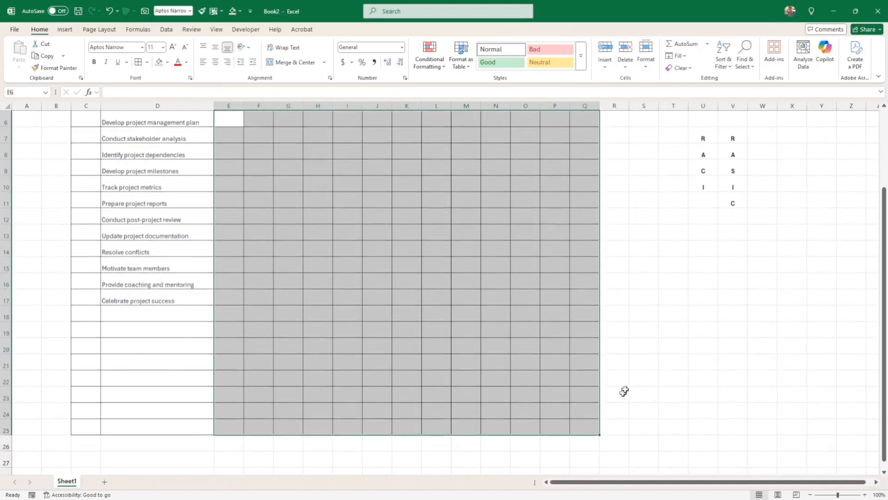
{"action": "scroll", "coordinate": [629, 370], "scroll_direction": "up", "scroll_amount": 2}
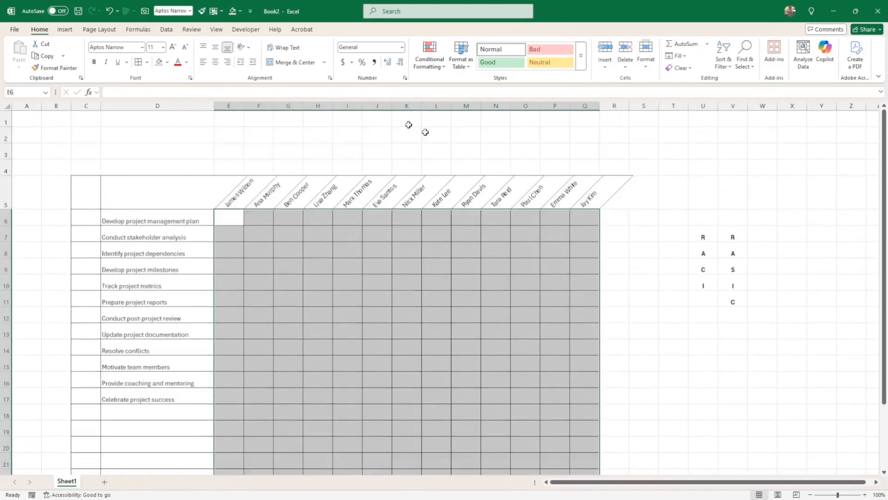
Step: Add list validation sourced from $U$7:$U$10 to the grid, then check E6's dropdown
{"action": "left_click", "coordinate": [168, 32]}
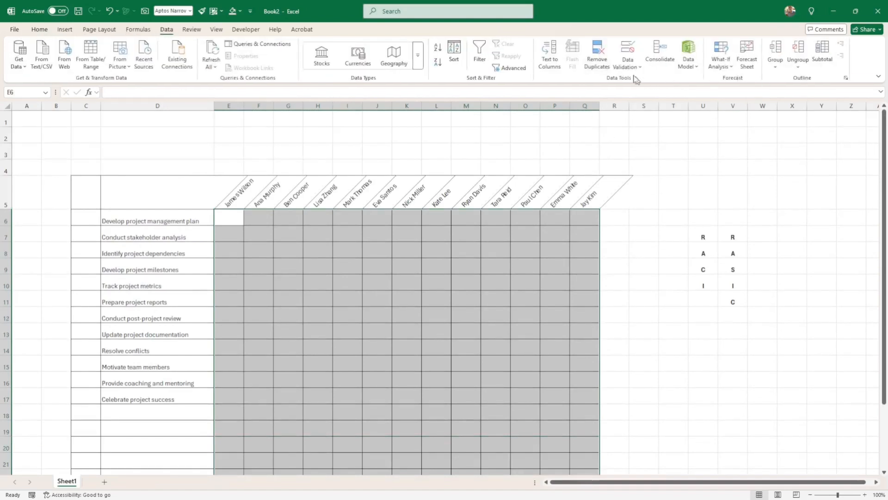
{"action": "left_click", "coordinate": [628, 63]}
{"action": "left_click", "coordinate": [648, 82]}
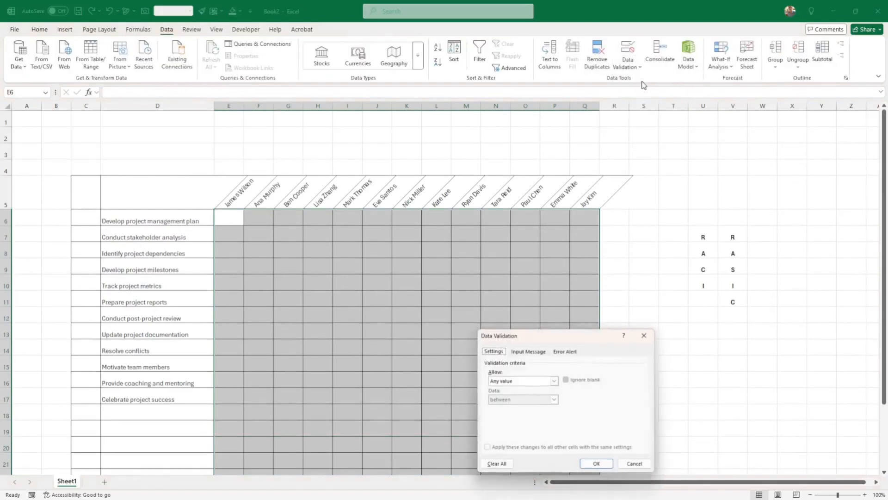
{"action": "left_click", "coordinate": [555, 381]}
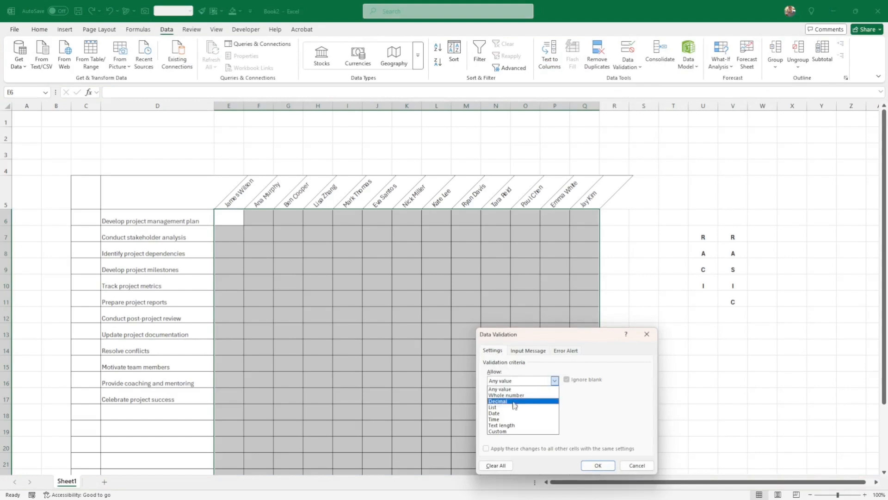
{"action": "left_click", "coordinate": [516, 417]}
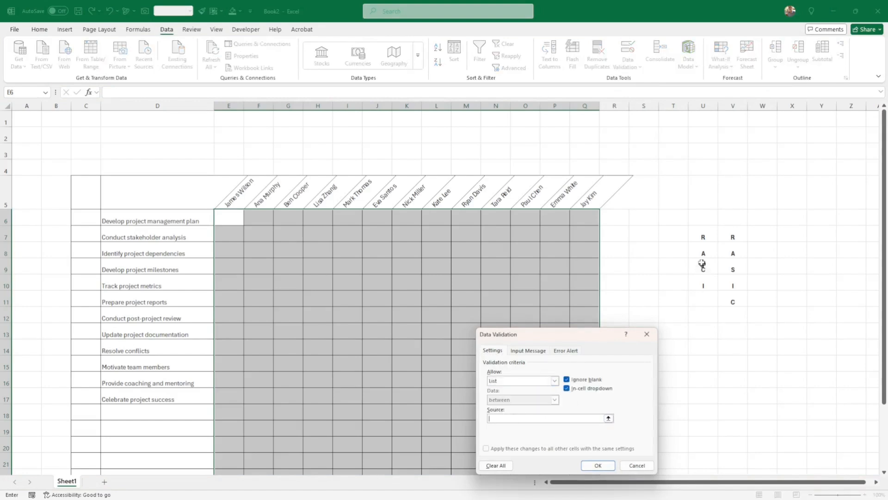
{"action": "left_click_drag", "start_coordinate": [702, 236], "coordinate": [702, 299]}
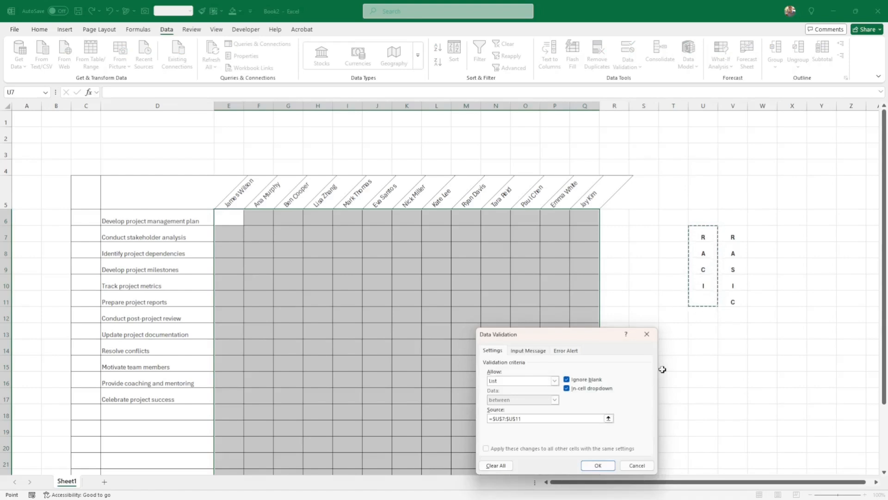
{"action": "left_click", "coordinate": [594, 464]}
{"action": "left_click", "coordinate": [459, 250]}
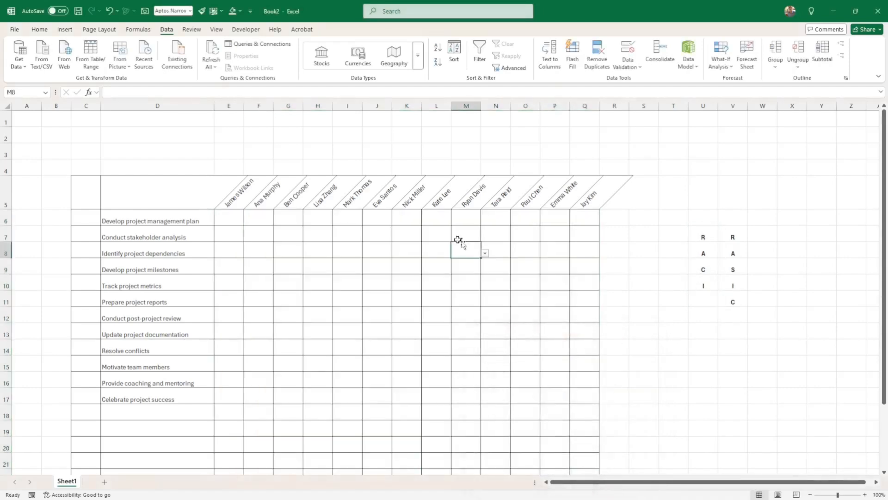
{"action": "left_click", "coordinate": [226, 219]}
{"action": "left_click", "coordinate": [248, 223]}
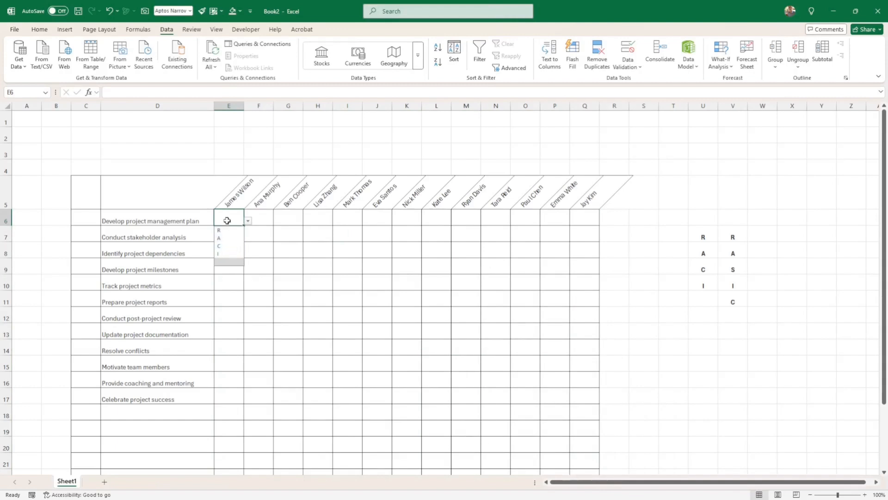
Step: Middle-align the U7:V11 letter lists and move them down to U9:V13
{"action": "left_click", "coordinate": [227, 220]}
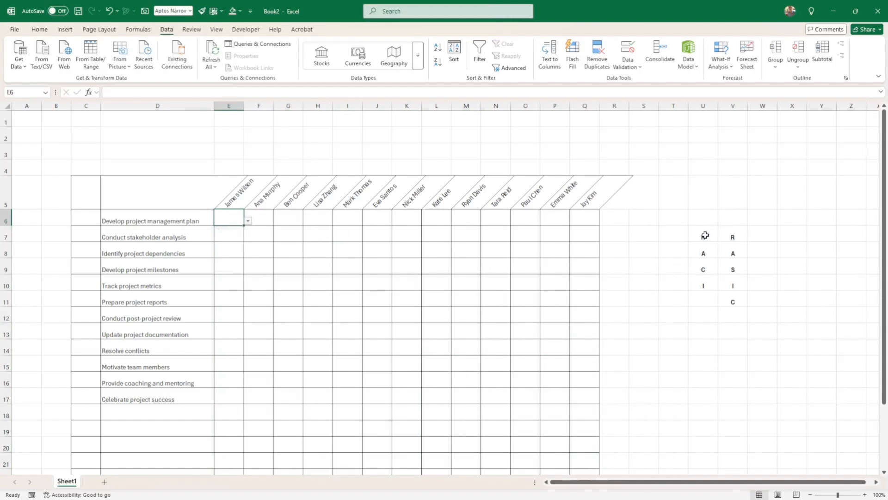
{"action": "left_click_drag", "start_coordinate": [705, 237], "coordinate": [731, 301]}
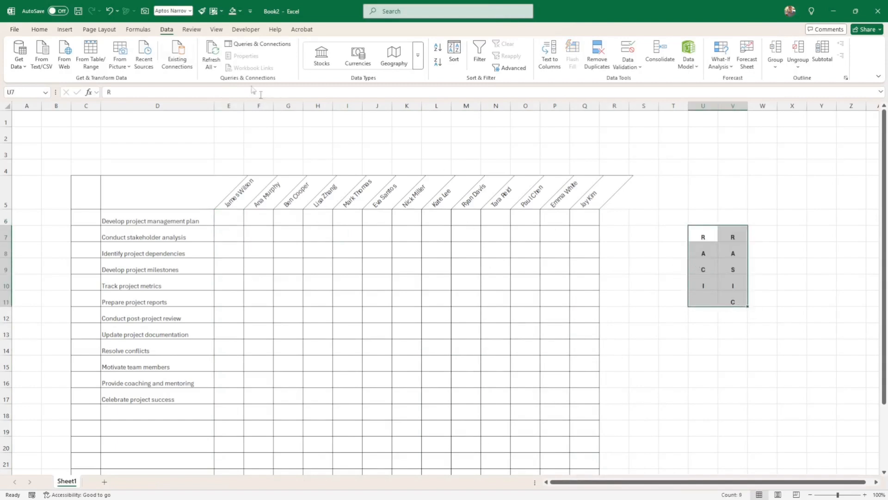
{"action": "left_click", "coordinate": [41, 35]}
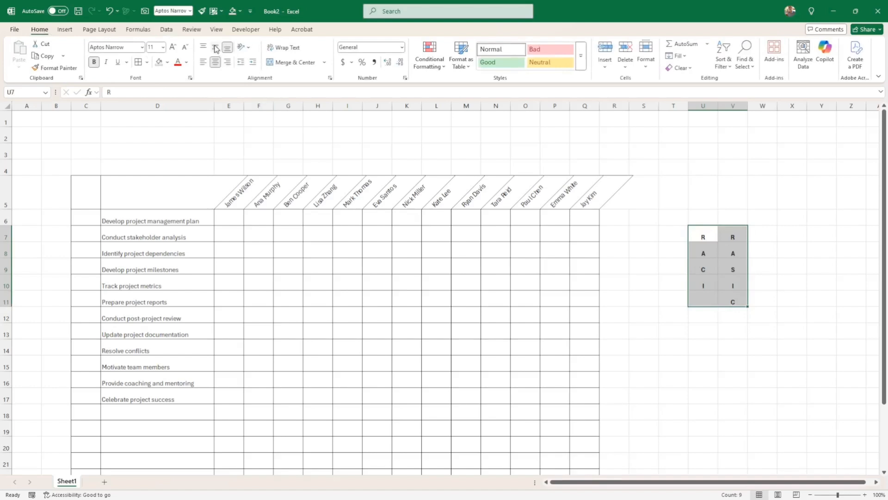
{"action": "left_click", "coordinate": [216, 48]}
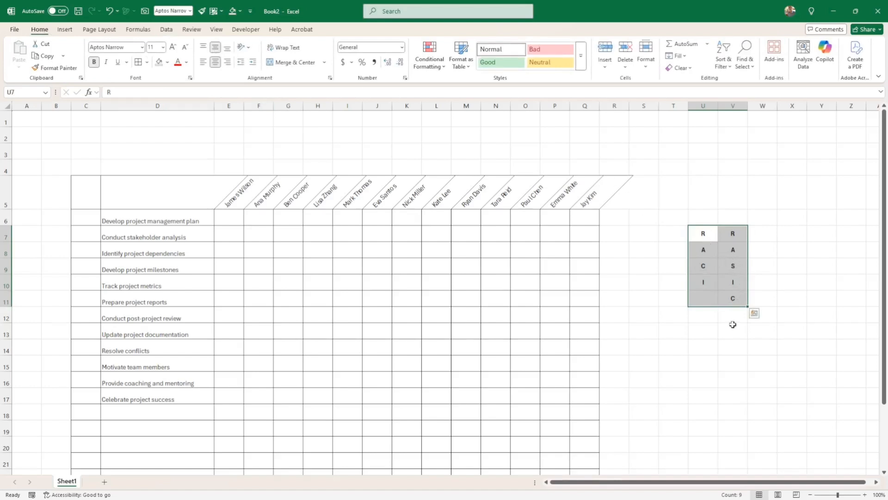
{"action": "left_click_drag", "start_coordinate": [700, 233], "coordinate": [721, 300]}
{"action": "left_click_drag", "start_coordinate": [700, 233], "coordinate": [736, 336]}
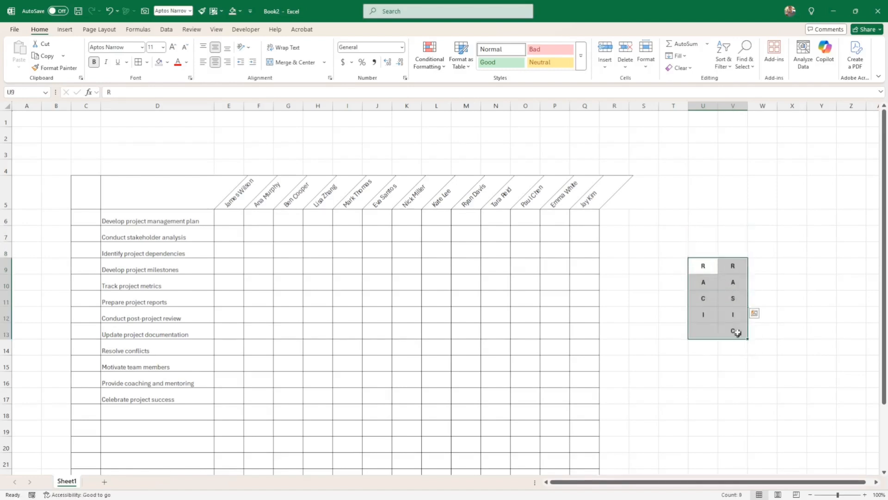
{"action": "left_click", "coordinate": [696, 218]}
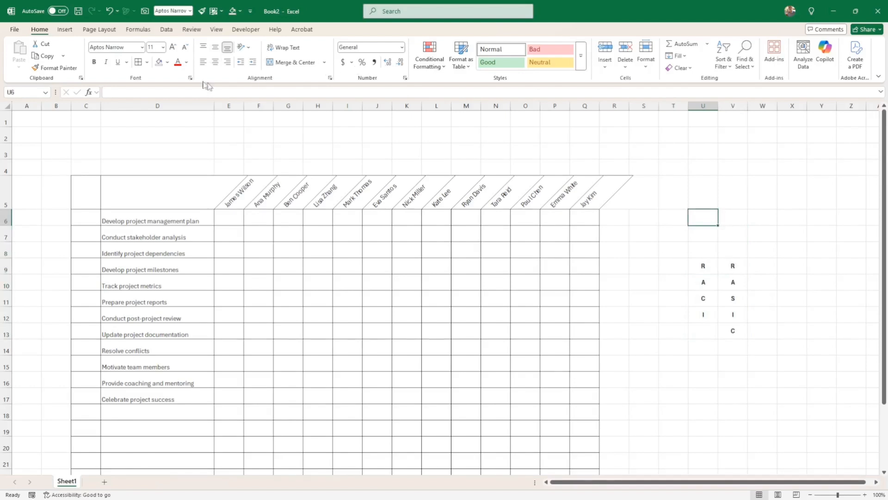
Step: Shade U6 light orange and give it a dropdown list of RACI and RASIC
{"action": "left_click", "coordinate": [167, 62]}
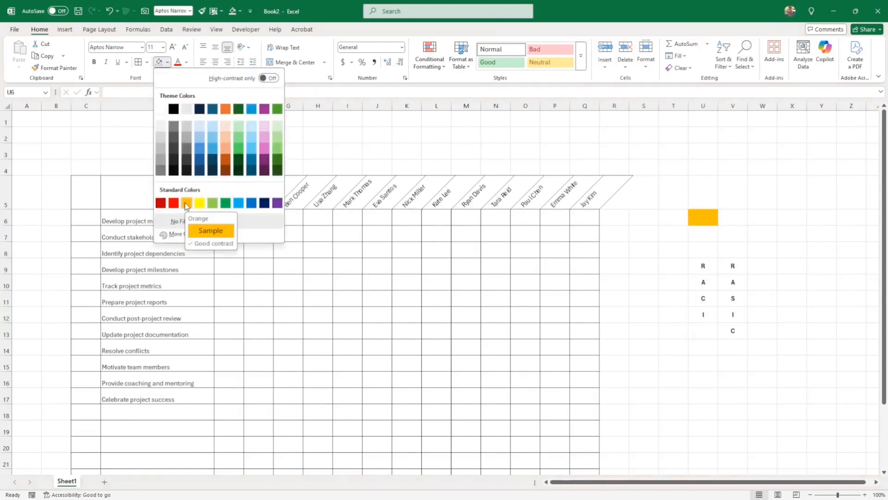
{"action": "left_click", "coordinate": [226, 141]}
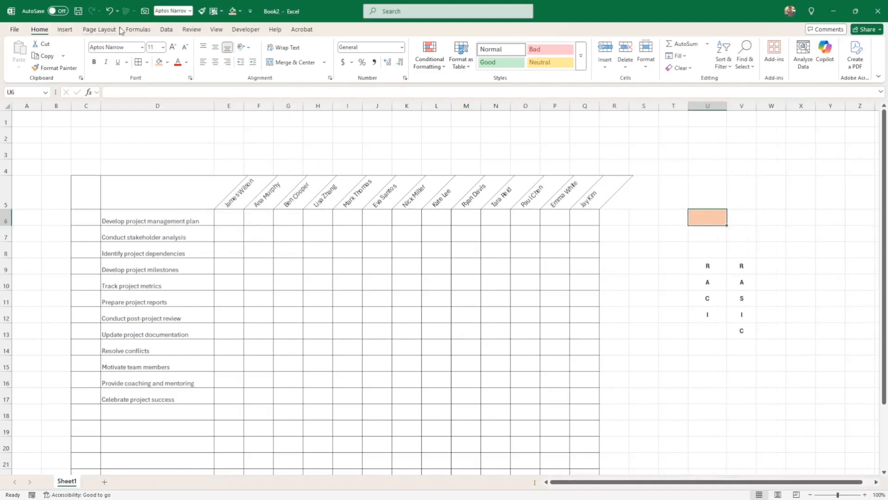
{"action": "left_click", "coordinate": [165, 30]}
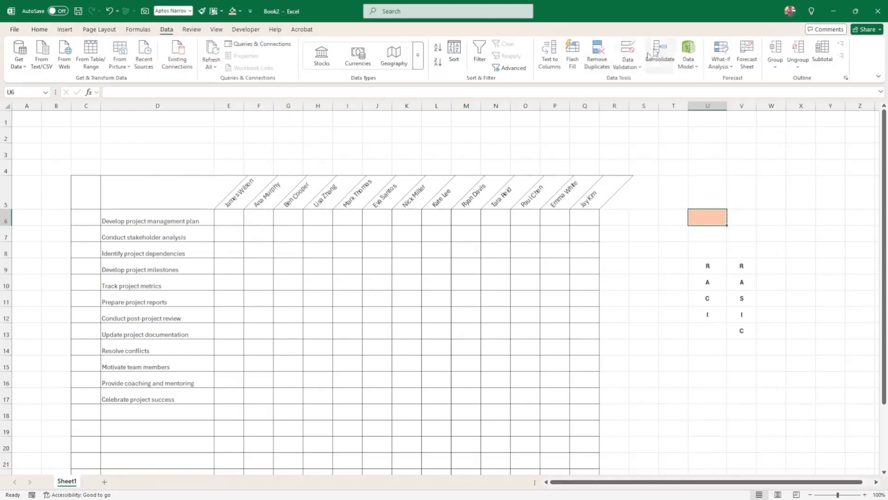
{"action": "left_click", "coordinate": [629, 64]}
{"action": "left_click", "coordinate": [637, 80]}
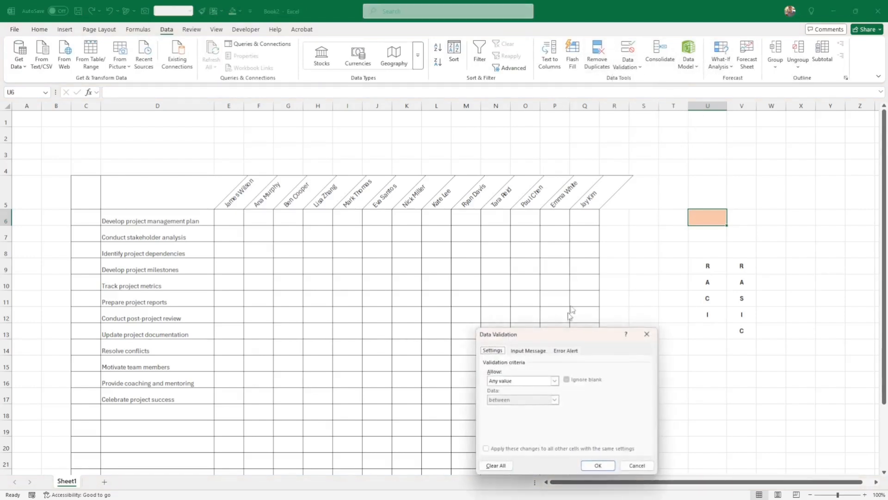
{"action": "left_click", "coordinate": [519, 381]}
{"action": "left_click", "coordinate": [513, 408]}
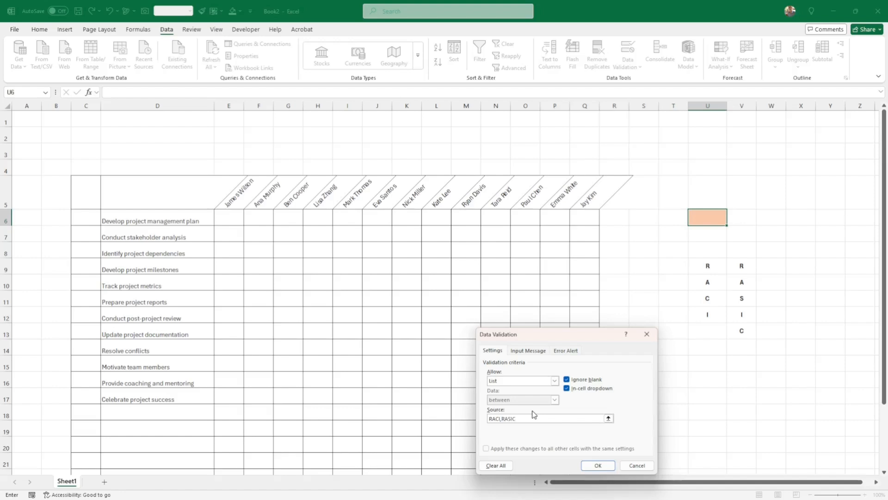
{"action": "key", "text": "Return"}
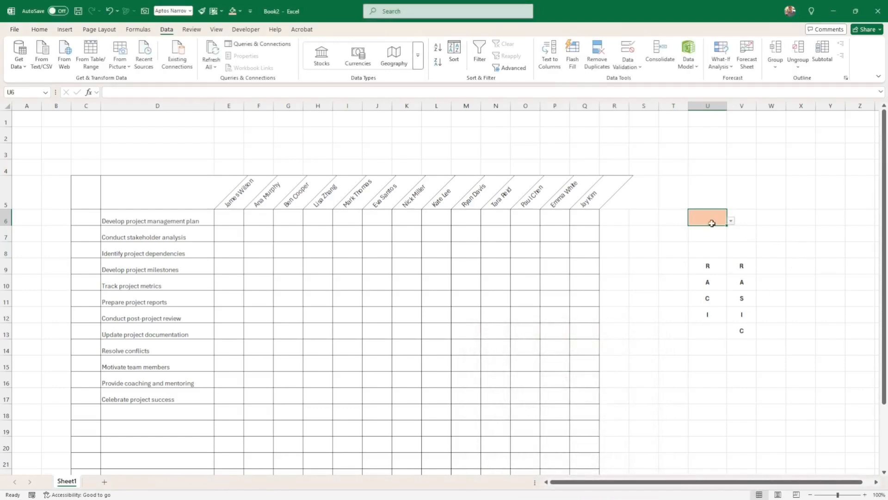
Step: Pick RASIC from U6's dropdown and check E6's role-letter list
{"action": "left_click", "coordinate": [732, 221]}
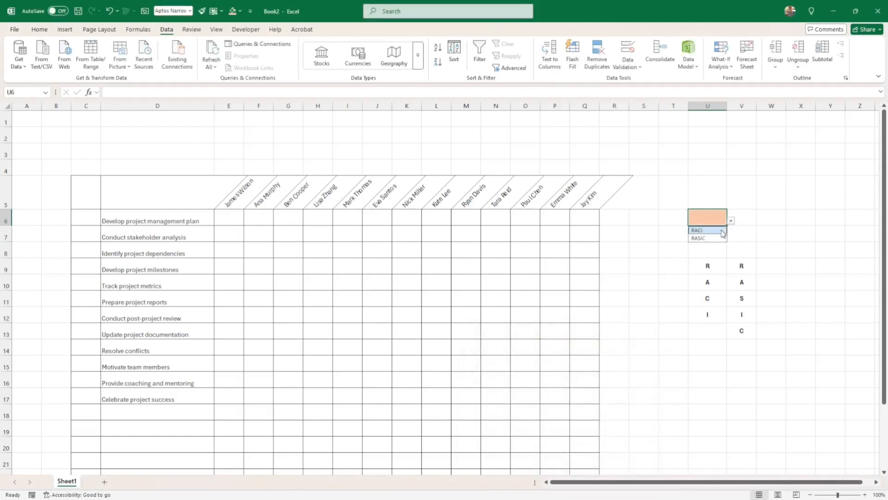
{"action": "left_click", "coordinate": [708, 230]}
{"action": "left_click", "coordinate": [731, 222]}
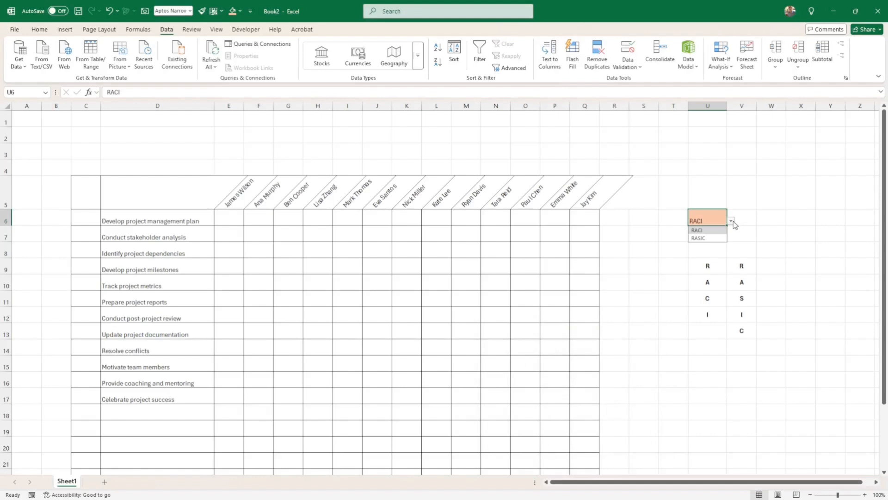
{"action": "left_click", "coordinate": [709, 239]}
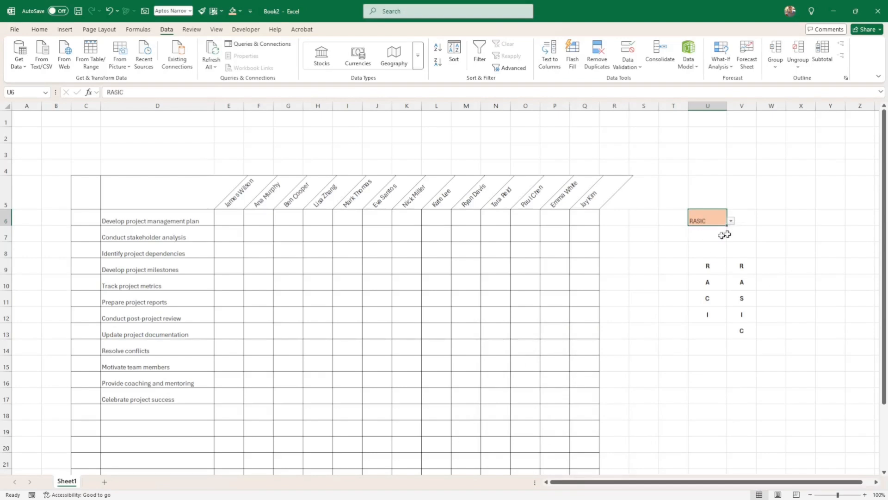
{"action": "left_click", "coordinate": [228, 218]}
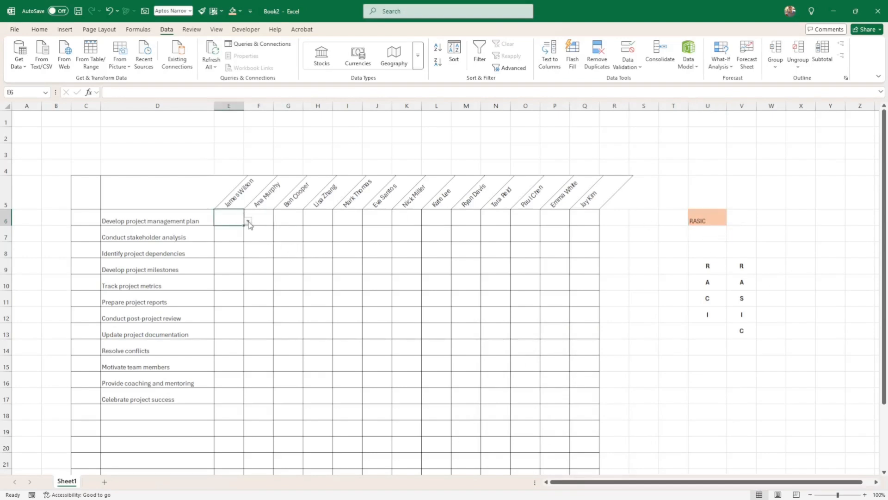
{"action": "left_click", "coordinate": [248, 221]}
{"action": "left_click", "coordinate": [230, 216]}
Step: Centre RASIC in U6 both vertically and horizontally
{"action": "left_click", "coordinate": [696, 217]}
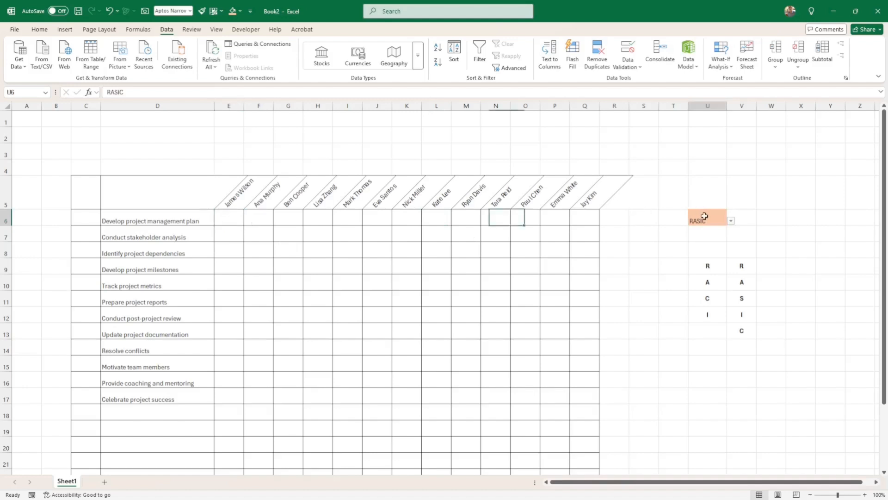
{"action": "left_click", "coordinate": [40, 29]}
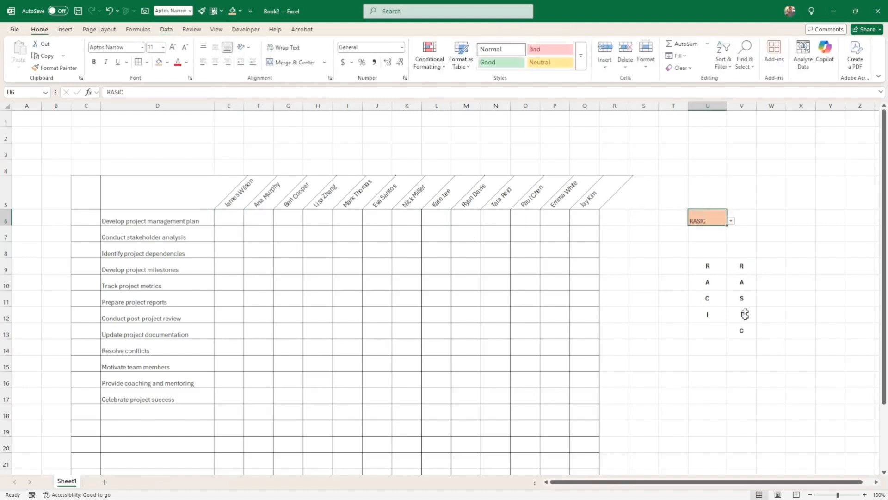
{"action": "left_click", "coordinate": [215, 47]}
{"action": "left_click", "coordinate": [215, 62]}
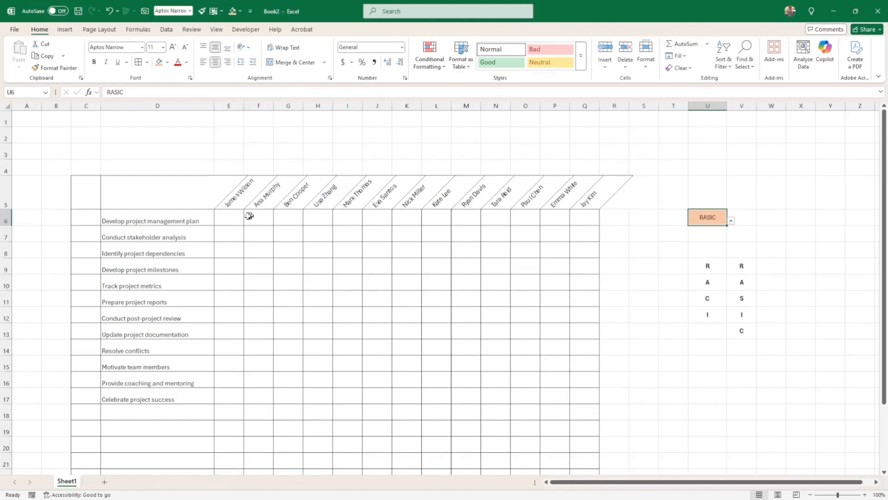
{"action": "left_click", "coordinate": [222, 220]}
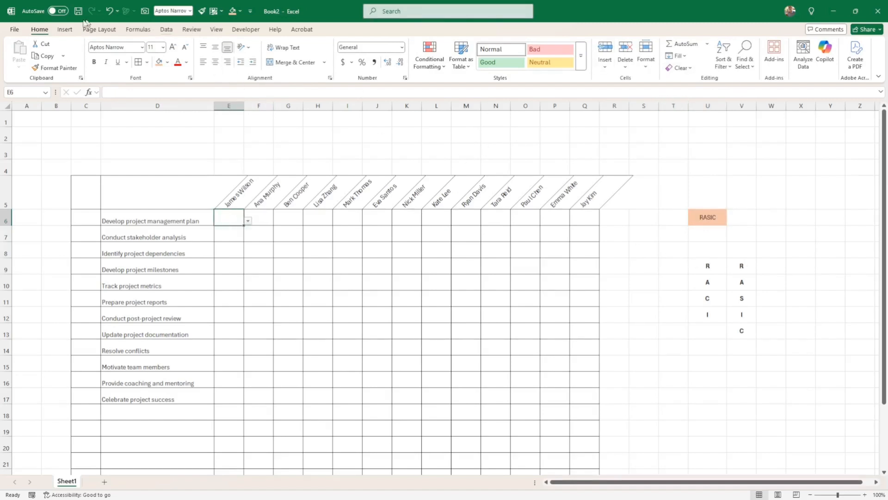
Step: Begin an IF list source for the grid that tests whether $U$6 equals "RASIC"
{"action": "left_click", "coordinate": [167, 30]}
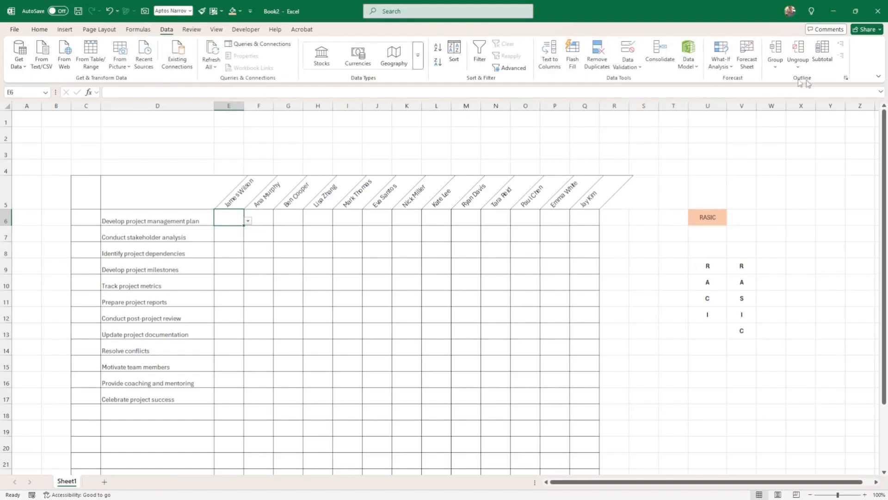
{"action": "left_click", "coordinate": [627, 68]}
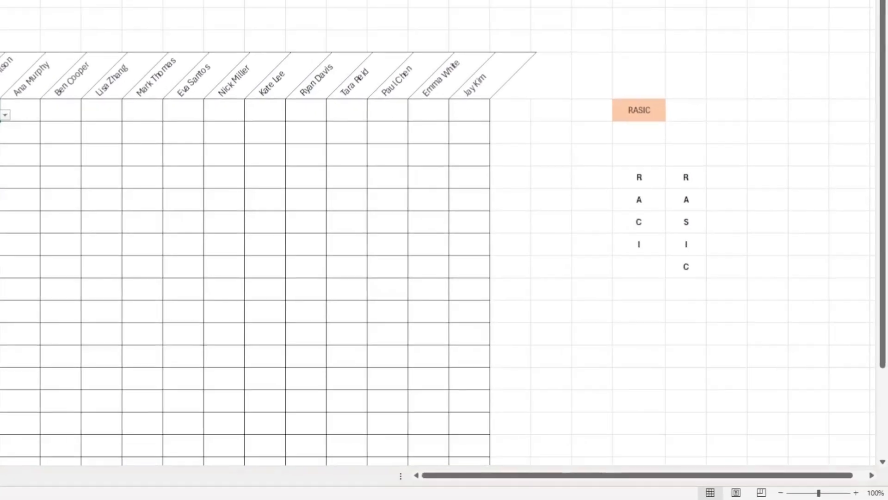
{"action": "left_click", "coordinate": [576, 1]}
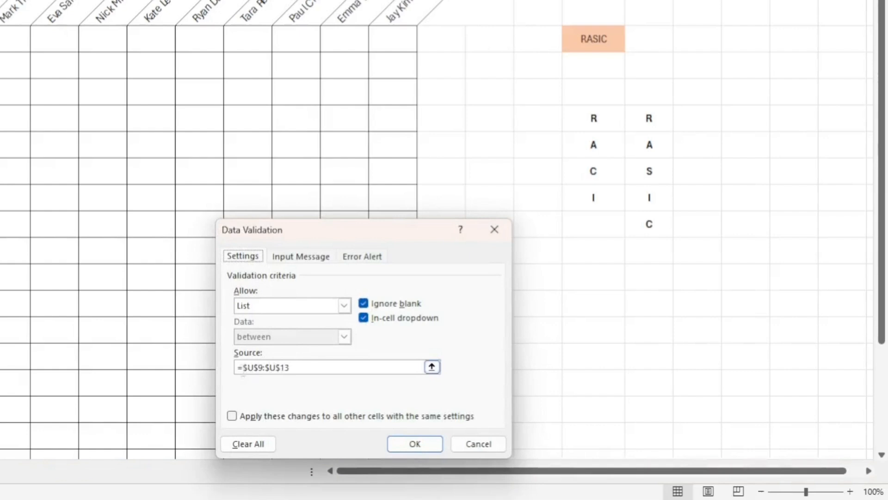
{"action": "left_click", "coordinate": [243, 367]}
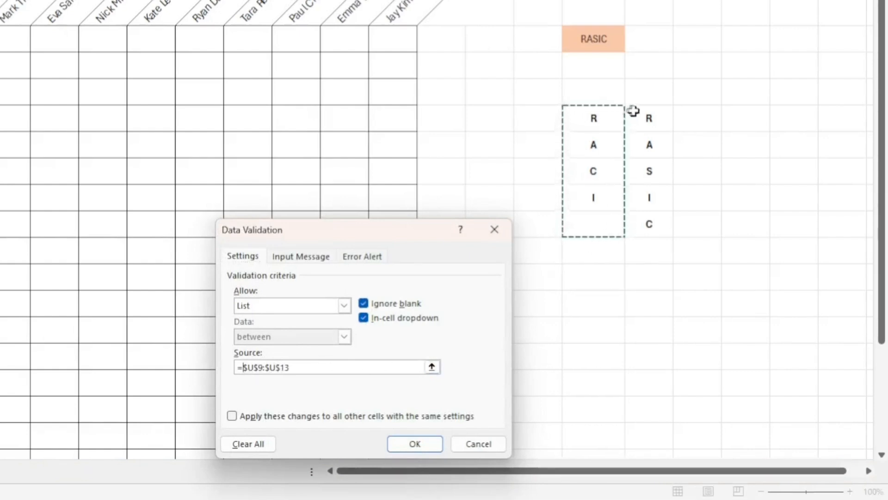
{"action": "type", "text": "if("}
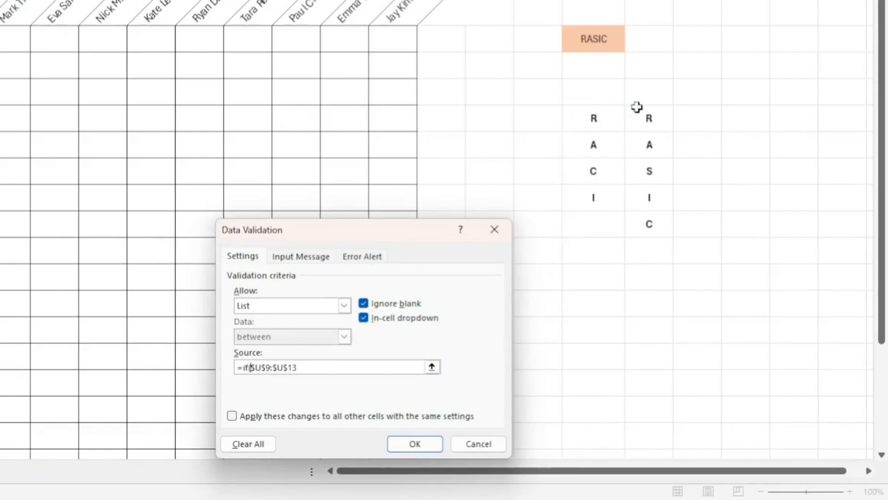
{"action": "left_click", "coordinate": [595, 45]}
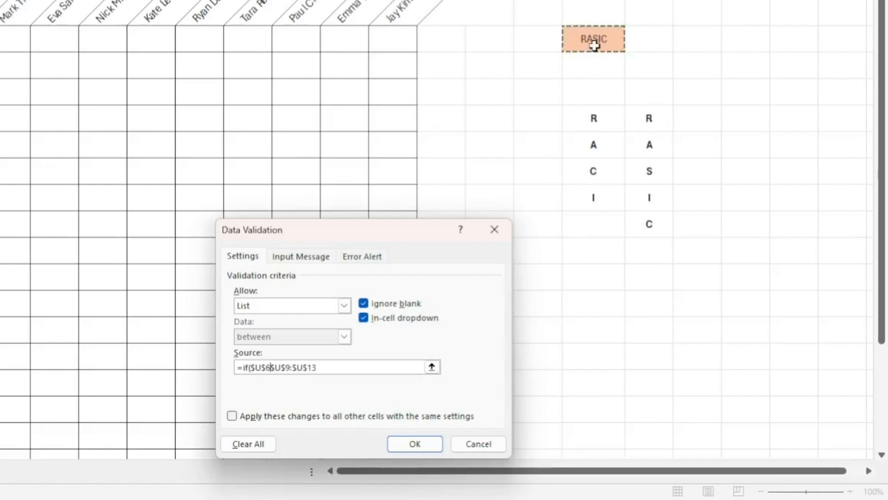
{"action": "type", "text": "=RA"}
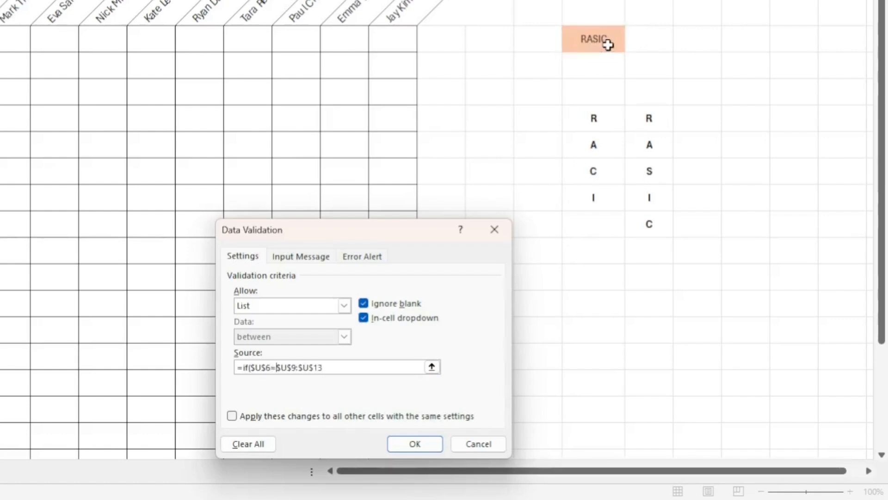
{"action": "type", "text": "SIC"}
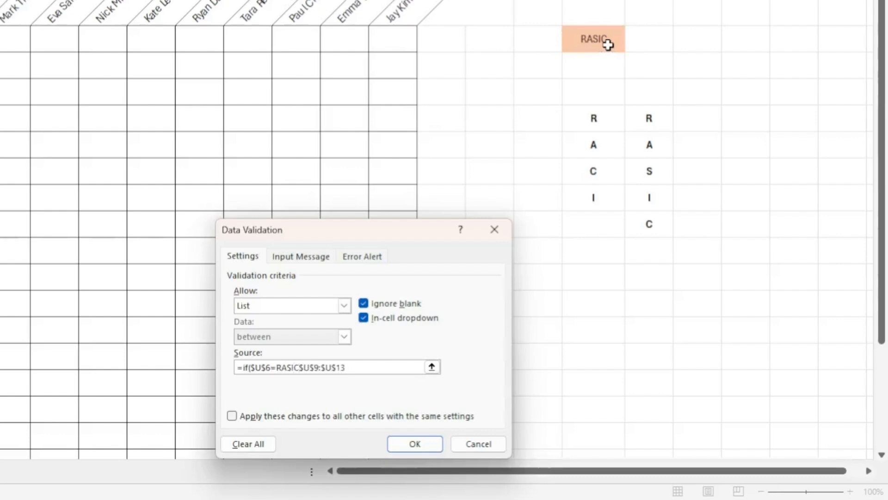
{"action": "key", "text": "BackSpace"}
{"action": "key", "text": "BackSpace"}
{"action": "key", "text": "BackSpace"}
{"action": "key", "text": "BackSpace"}
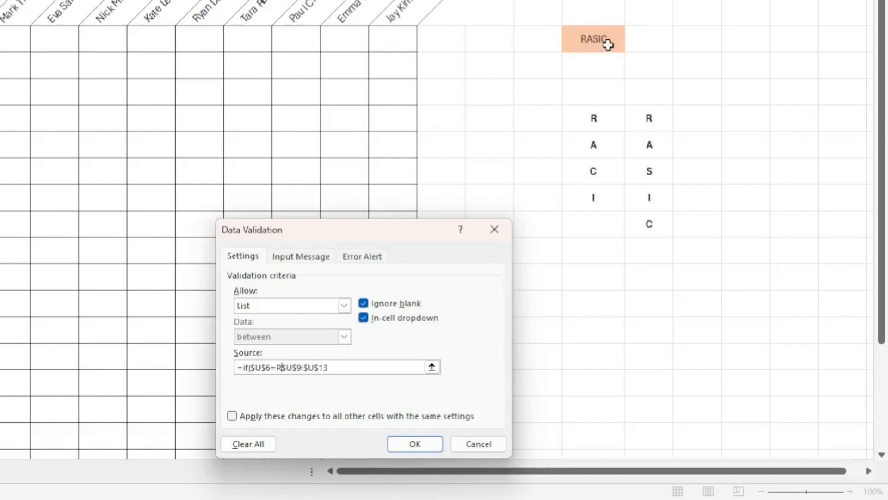
{"action": "type", "text": "ASIC,"}
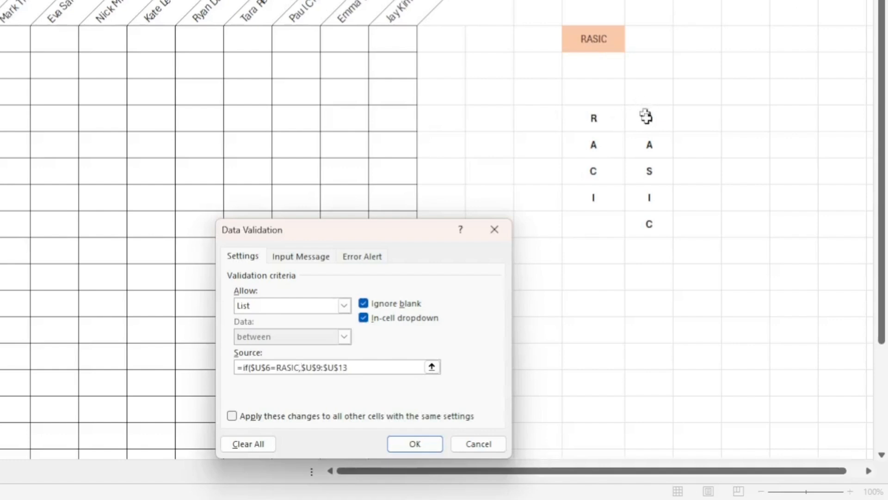
Step: Complete the IF source: $V$9:$V$13 for RASIC, otherwise $U$9:$U$13
{"action": "left_click_drag", "start_coordinate": [644, 117], "coordinate": [665, 218]}
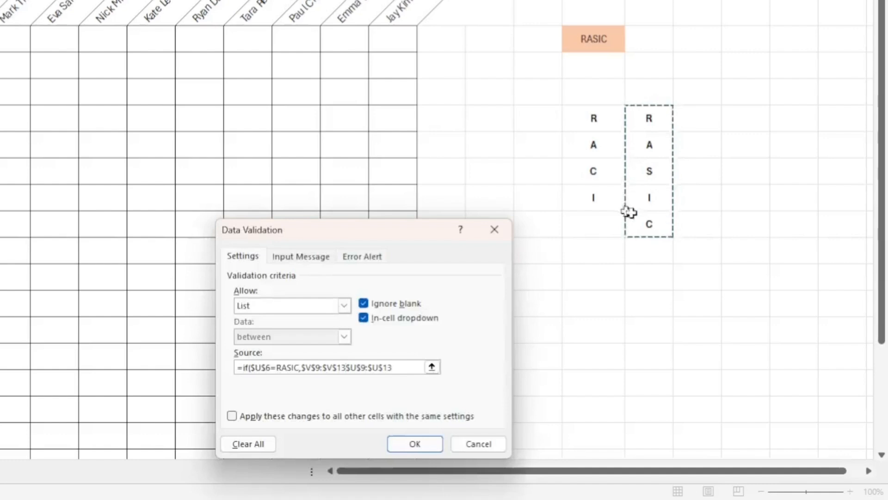
{"action": "type", "text": ","}
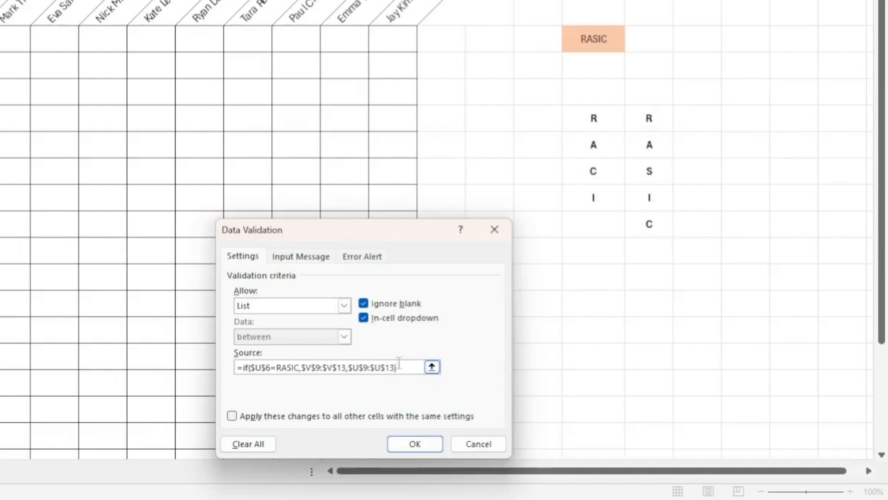
{"action": "key", "text": "Return"}
{"action": "key", "text": "Return"}
{"action": "type", "text": "\""}
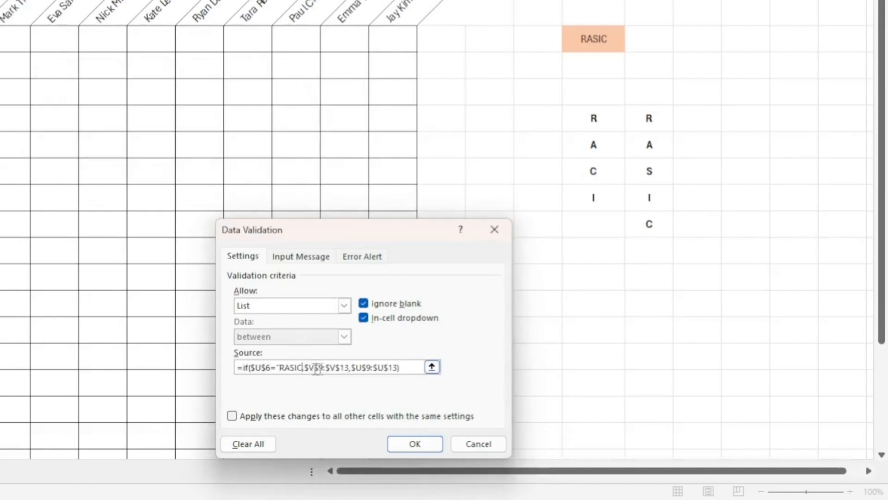
{"action": "type", "text": "\""}
{"action": "key", "text": "Return"}
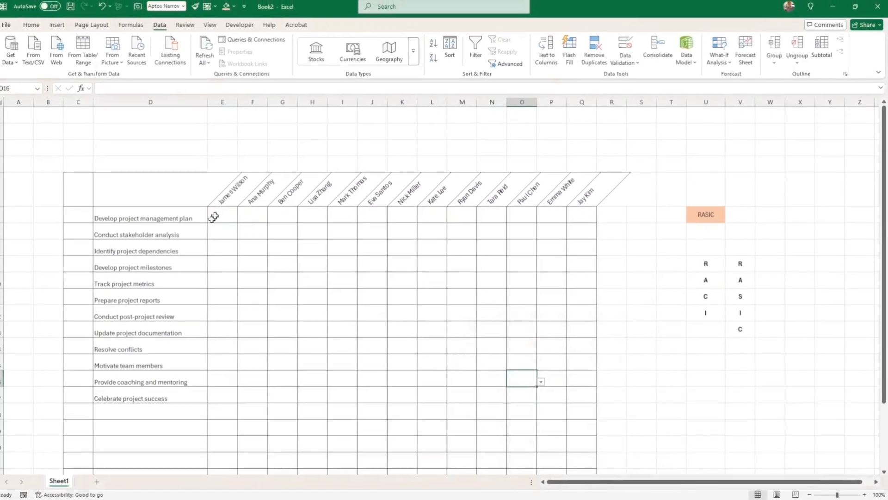
Step: Confirm the dropdowns offer R, A, S, I, C, then switch U6 to RACI and recheck E6
{"action": "left_click", "coordinate": [249, 221]}
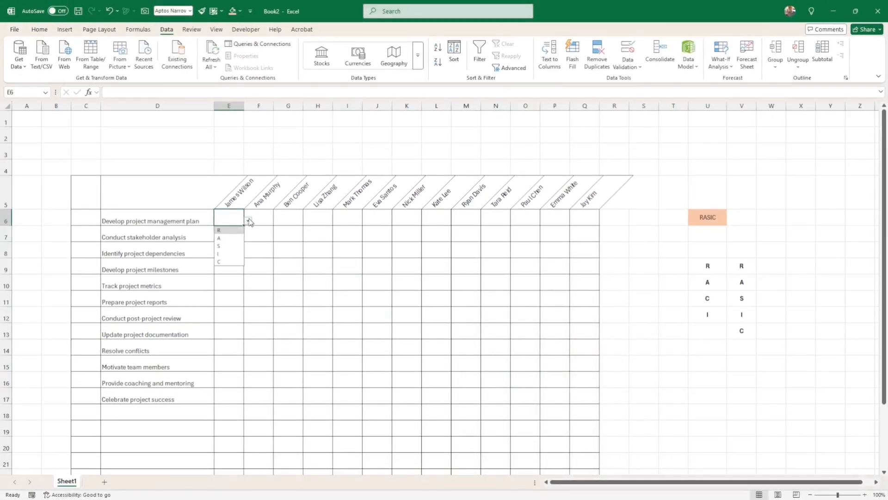
{"action": "left_click", "coordinate": [457, 267]}
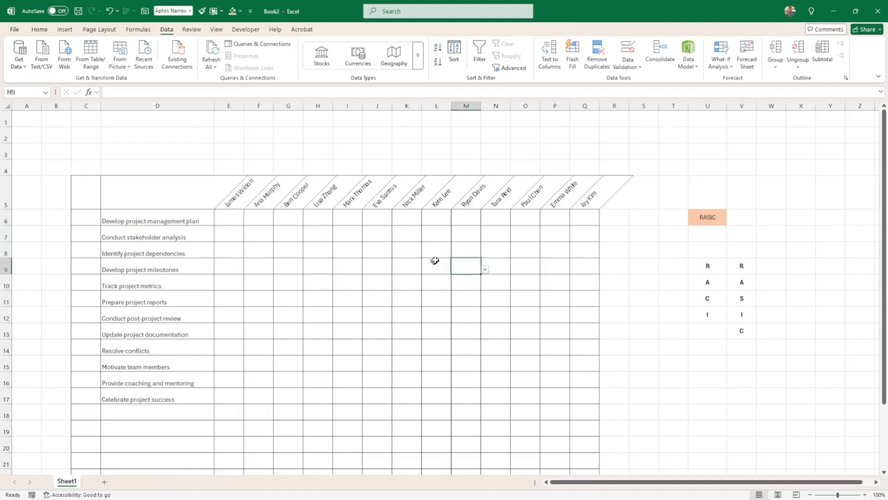
{"action": "left_click", "coordinate": [715, 219]}
{"action": "left_click", "coordinate": [731, 221]}
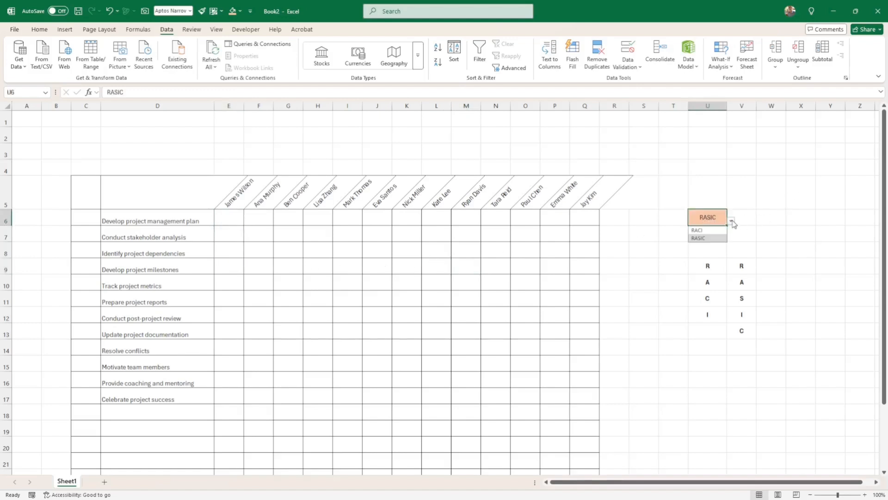
{"action": "left_click", "coordinate": [706, 236]}
{"action": "left_click", "coordinate": [229, 221]}
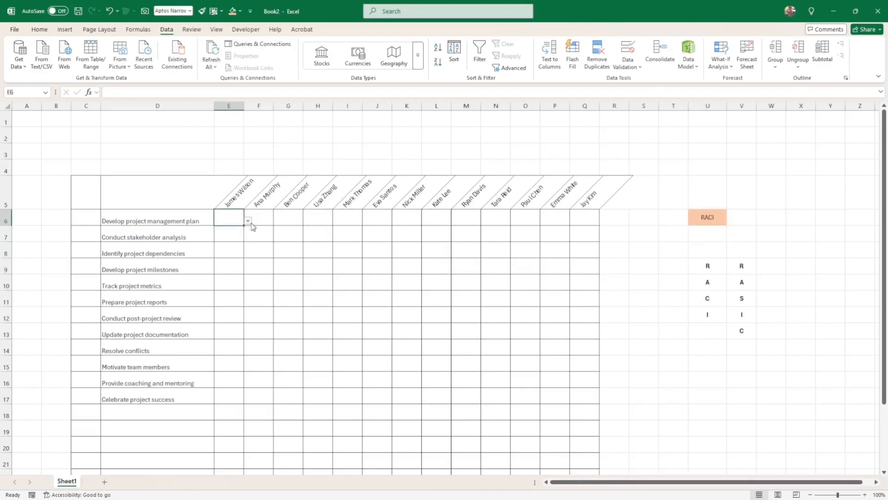
{"action": "left_click", "coordinate": [248, 221]}
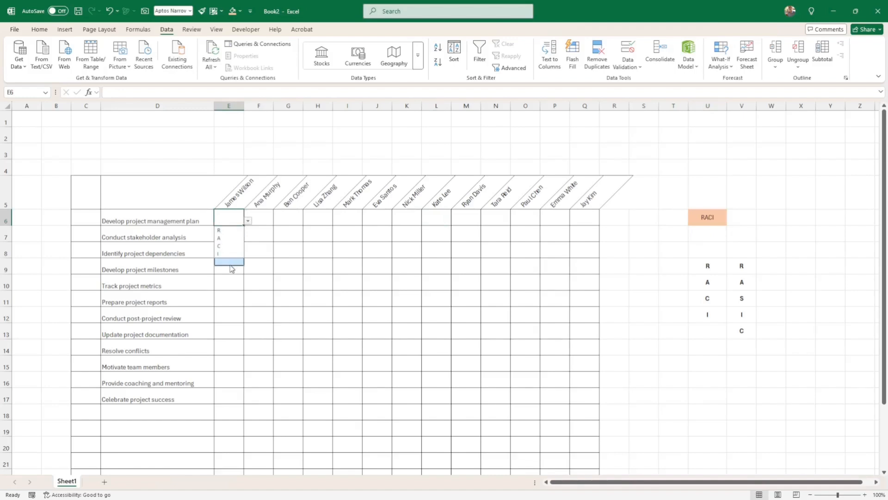
{"action": "left_click", "coordinate": [674, 264]}
Step: Make the RACI text in U6 bold
{"action": "left_click", "coordinate": [707, 220]}
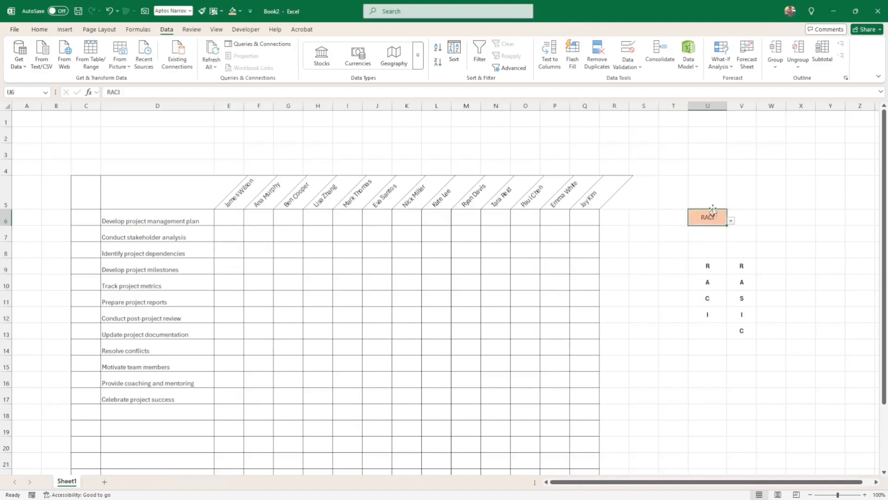
{"action": "left_click", "coordinate": [39, 29]}
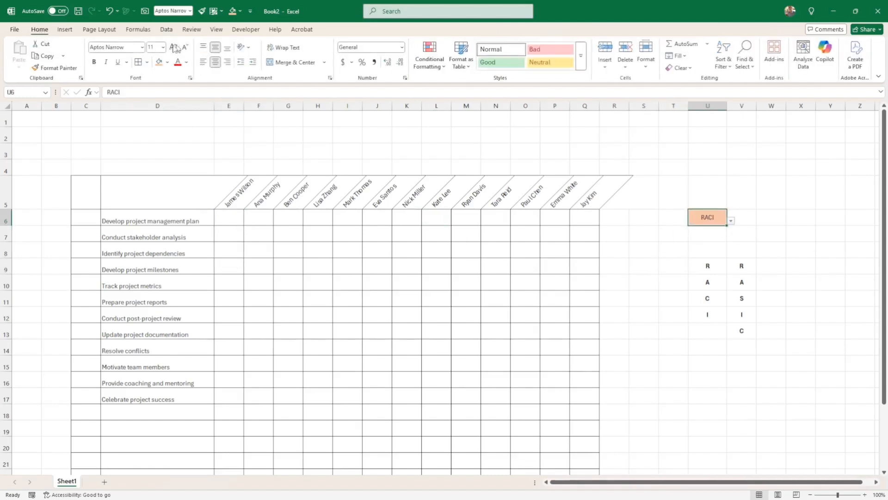
{"action": "left_click", "coordinate": [94, 61]}
{"action": "left_click", "coordinate": [793, 278]}
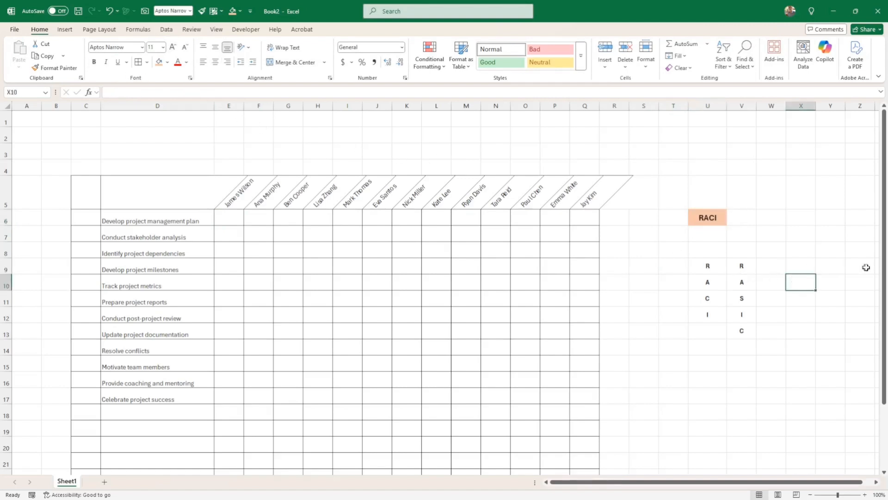
Step: Choose A from E6's role-letter dropdown
{"action": "left_click", "coordinate": [231, 222]}
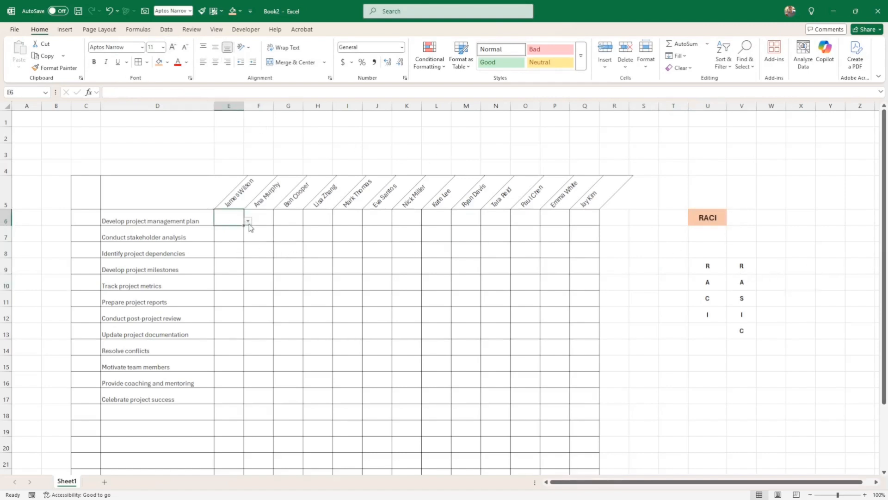
{"action": "left_click", "coordinate": [249, 222]}
{"action": "left_click", "coordinate": [229, 237]}
{"action": "left_click", "coordinate": [255, 249]}
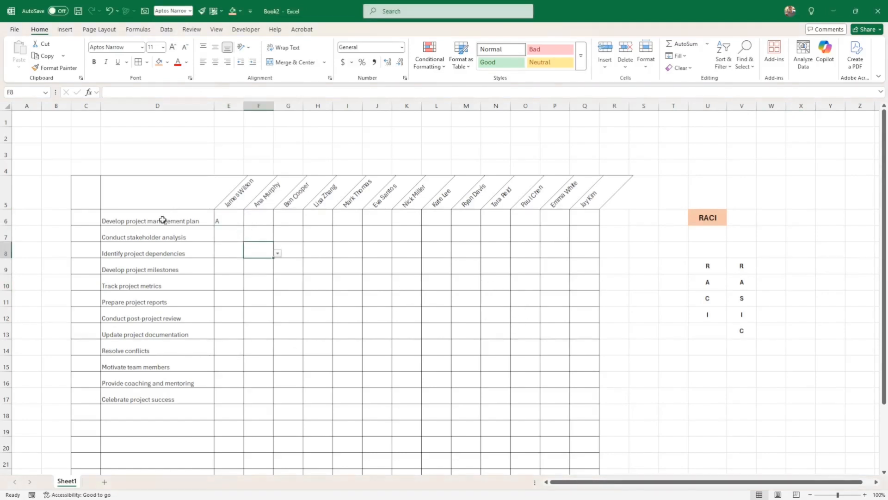
Step: Bold the task names in column D and the person headers E5:Q5
{"action": "left_click", "coordinate": [174, 106]}
{"action": "left_click", "coordinate": [94, 63]}
{"action": "left_click", "coordinate": [234, 196]}
{"action": "key", "text": "ctrl+shift+Right"}
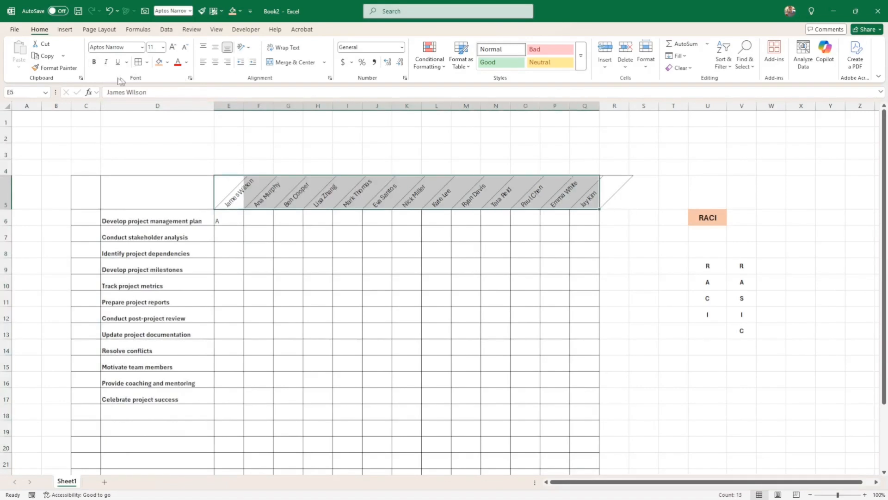
{"action": "left_click", "coordinate": [94, 63]}
Step: Make the matrix cells E6:Q25 bold, middle-aligned, centred and white-text
{"action": "left_click_drag", "start_coordinate": [230, 219], "coordinate": [583, 462]}
{"action": "left_click", "coordinate": [94, 62]}
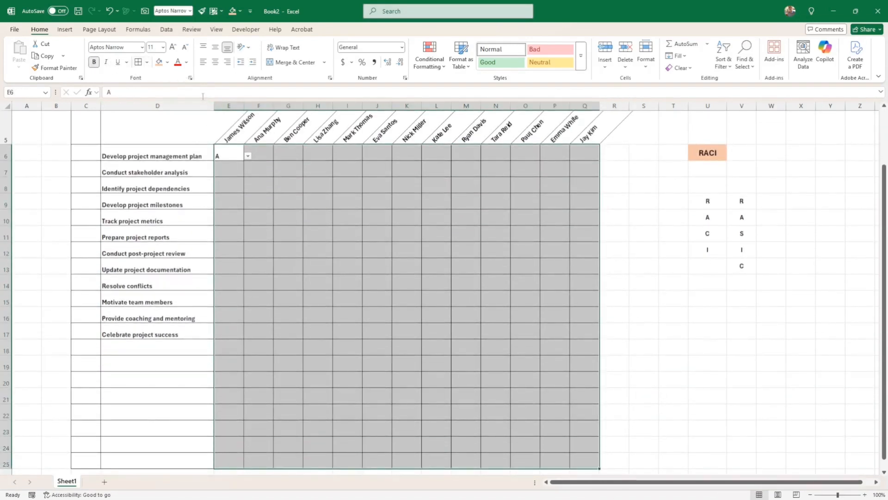
{"action": "left_click", "coordinate": [215, 47]}
{"action": "left_click", "coordinate": [215, 62]}
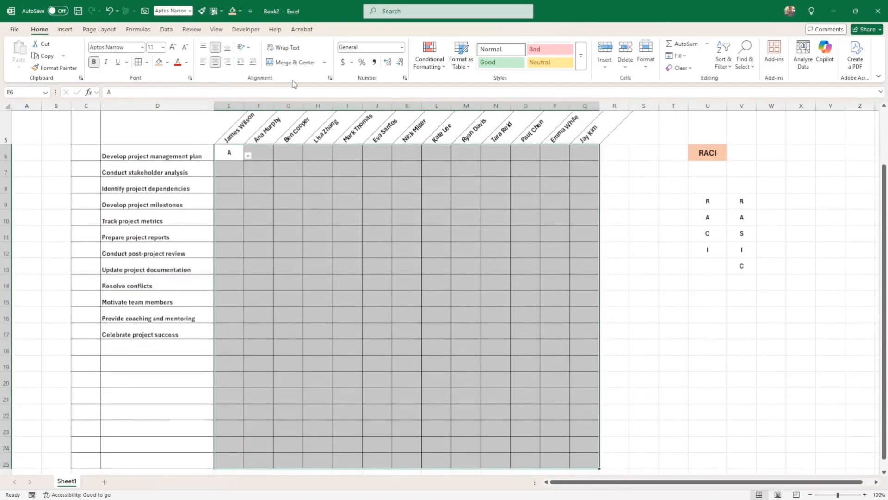
{"action": "left_click", "coordinate": [186, 62]}
{"action": "left_click", "coordinate": [179, 124]}
Step: Reselect the whole assignment grid E6:Q25
{"action": "left_click", "coordinate": [350, 279]}
{"action": "scroll", "coordinate": [378, 245], "scroll_direction": "up", "scroll_amount": 2}
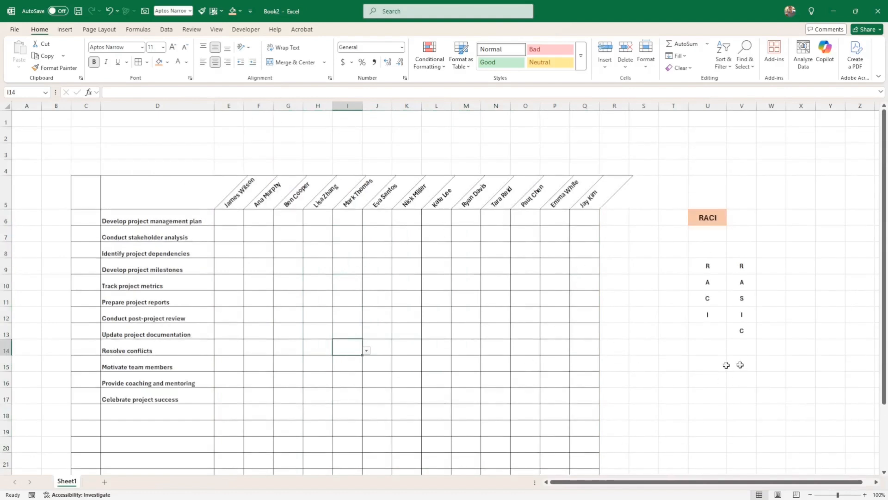
{"action": "left_click", "coordinate": [236, 223]}
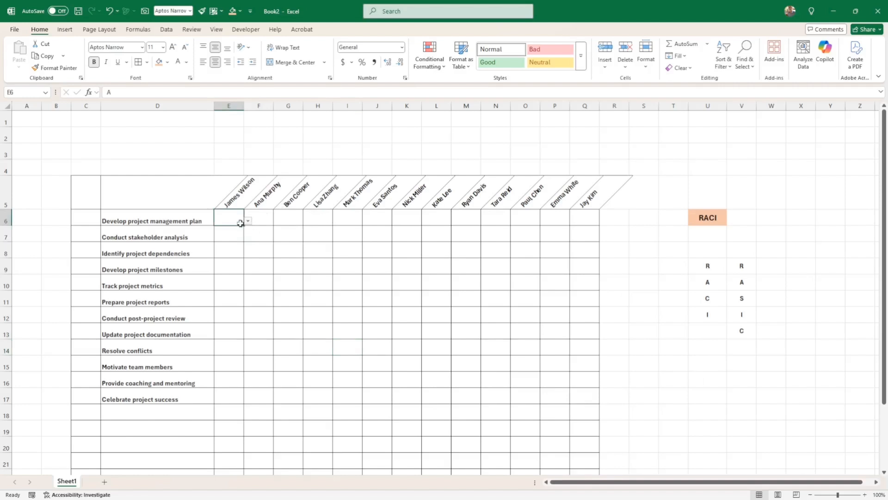
{"action": "left_click_drag", "start_coordinate": [241, 224], "coordinate": [598, 451]}
Step: Add an Equal To rule giving grid cells containing R a custom light pink fill
{"action": "left_click", "coordinate": [427, 64]}
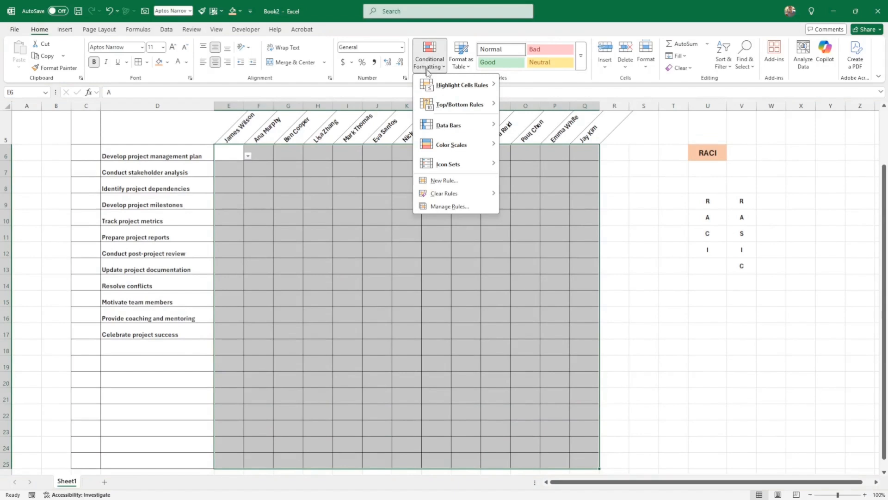
{"action": "mouse_move", "coordinate": [444, 87]}
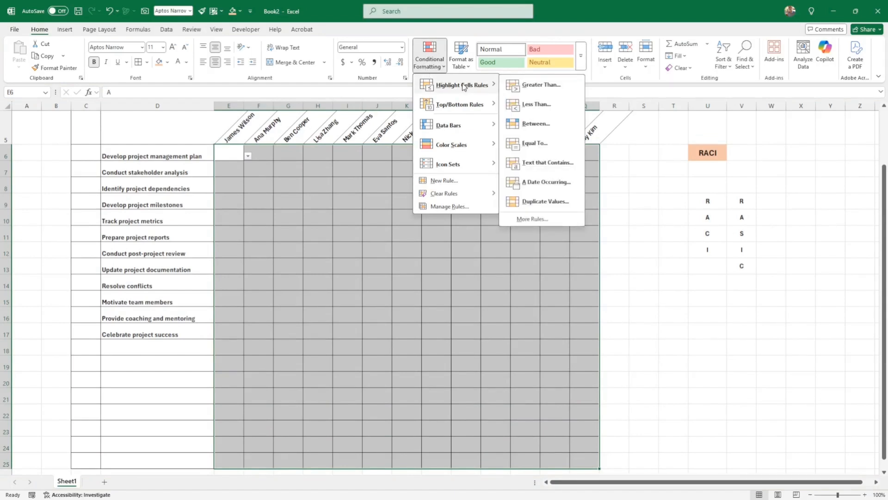
{"action": "left_click", "coordinate": [532, 144]}
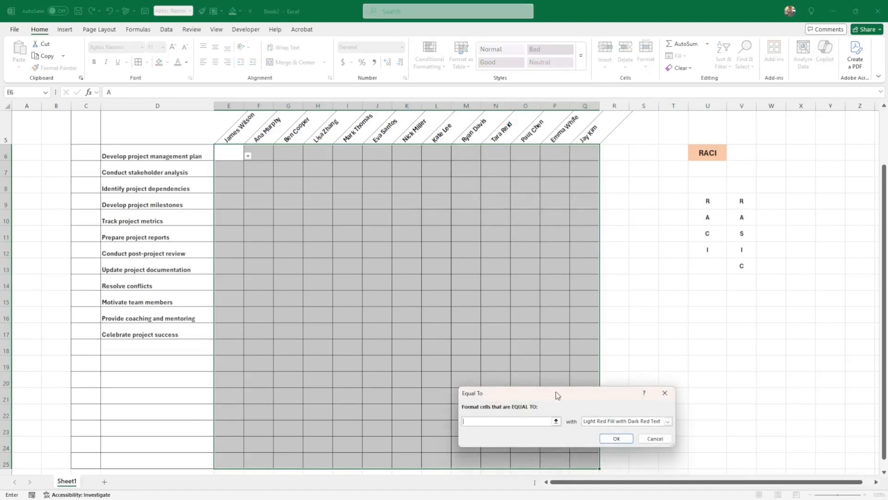
{"action": "left_click_drag", "start_coordinate": [558, 395], "coordinate": [506, 234]}
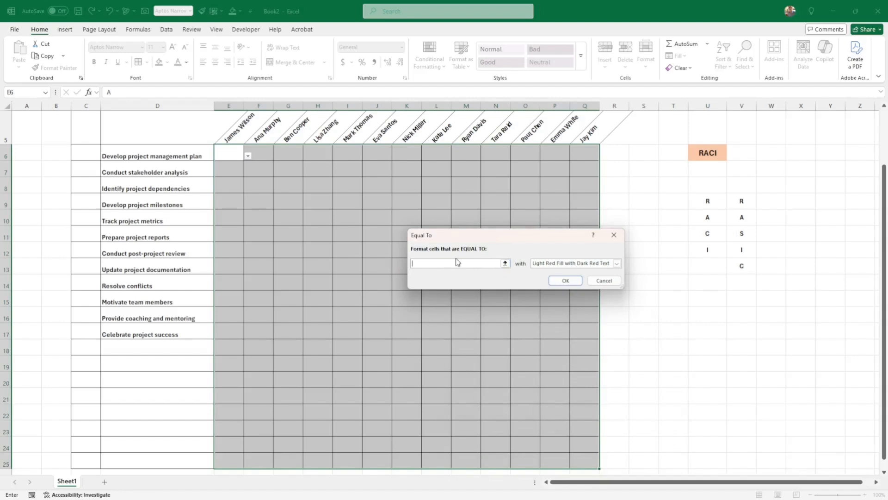
{"action": "type", "text": "R"}
{"action": "left_click", "coordinate": [599, 264]}
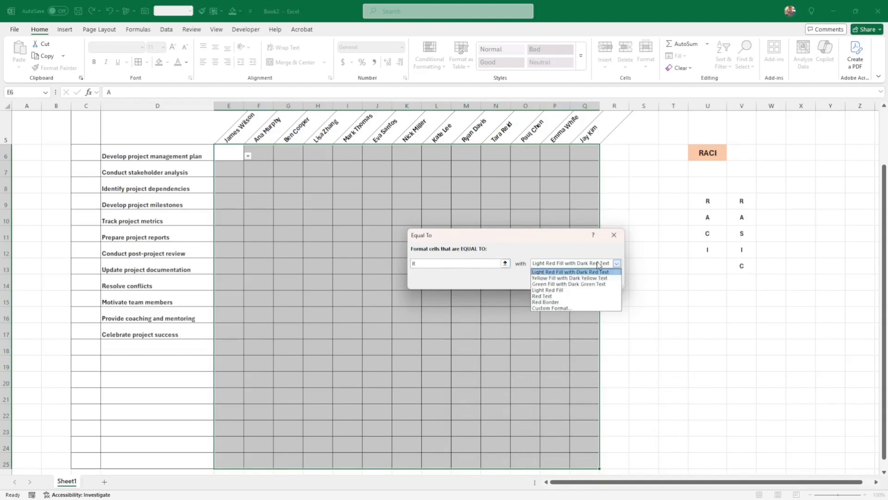
{"action": "left_click", "coordinate": [553, 308]}
{"action": "left_click_drag", "start_coordinate": [557, 267], "coordinate": [549, 238]}
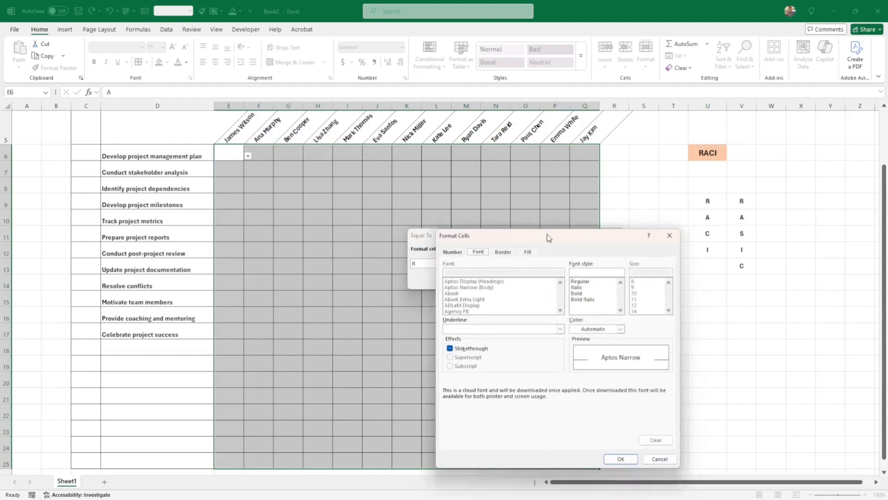
{"action": "left_click", "coordinate": [527, 252]}
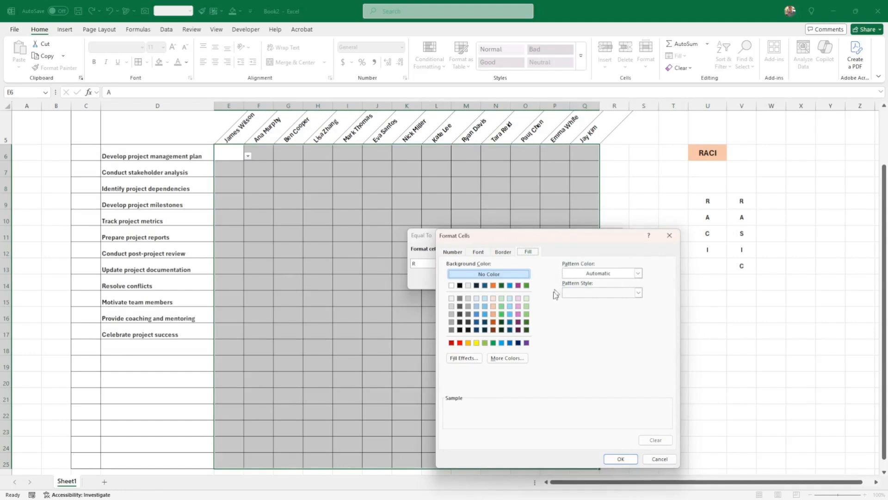
{"action": "left_click", "coordinate": [519, 299]}
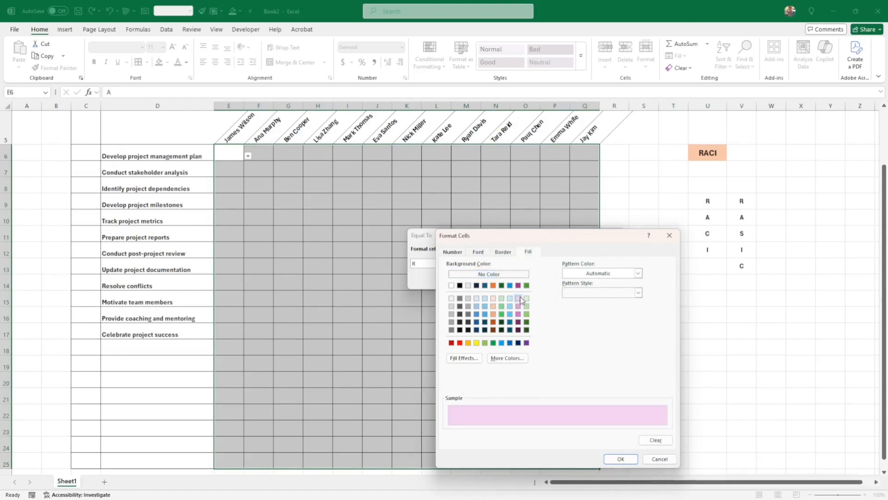
{"action": "left_click", "coordinate": [619, 458]}
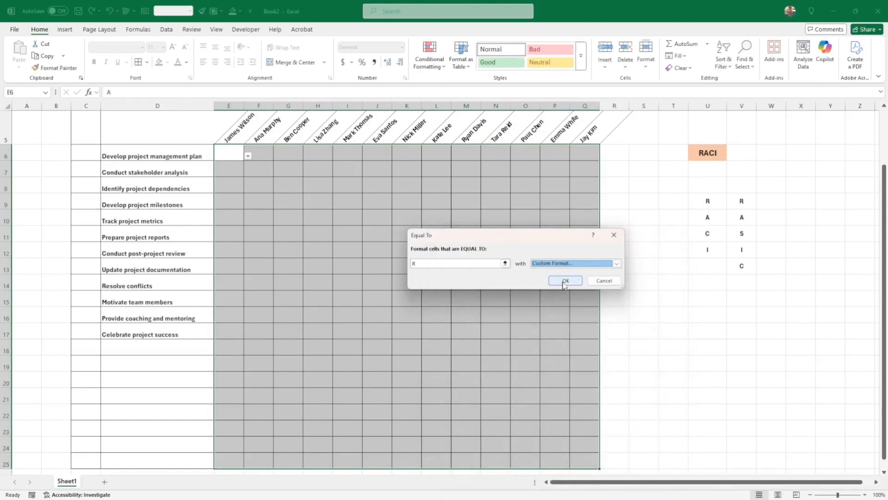
{"action": "left_click", "coordinate": [565, 280]}
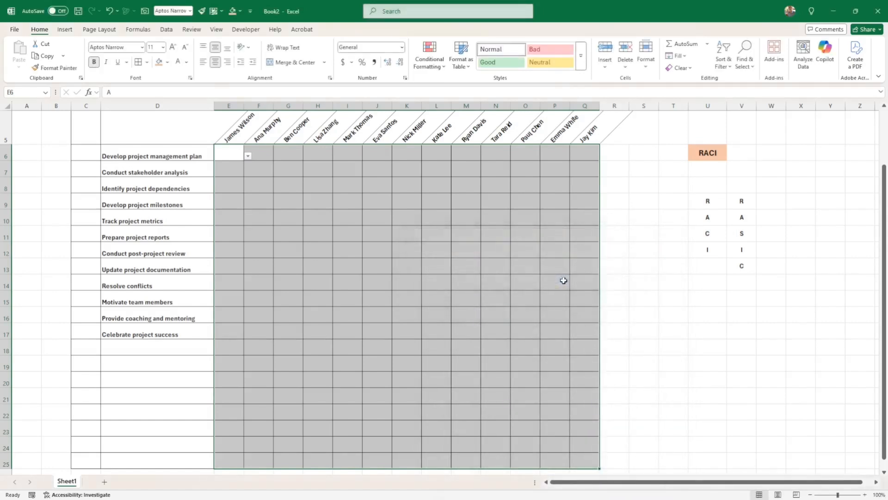
Step: Set E6 to R from its dropdown to test the rule
{"action": "left_click", "coordinate": [248, 156]}
{"action": "left_click", "coordinate": [224, 165]}
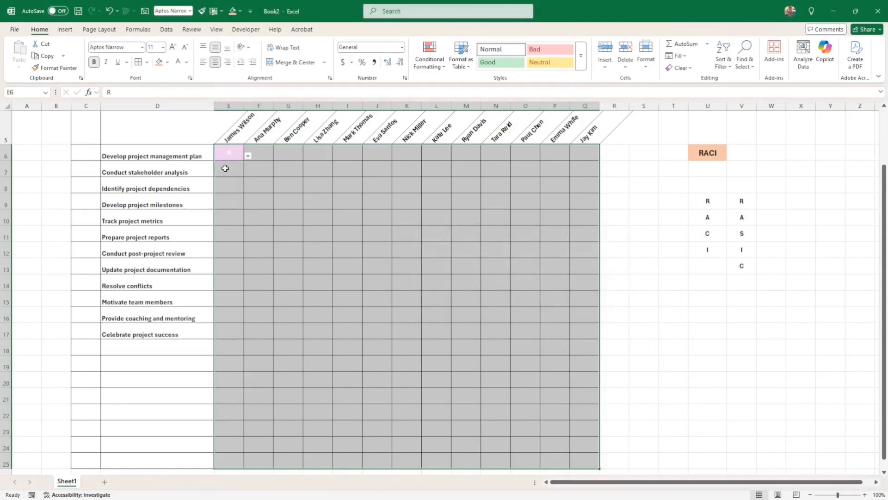
{"action": "left_click", "coordinate": [252, 183]}
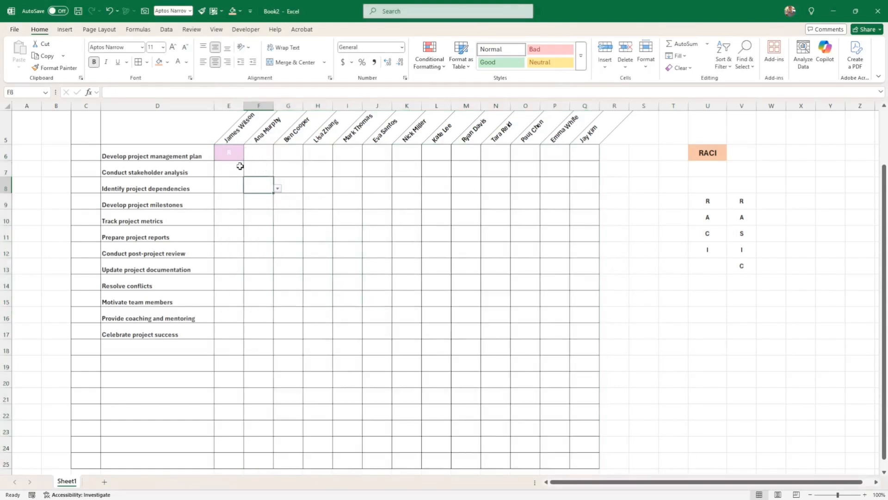
Step: Duplicate the R highlight rule for grid E6:Q25 in the Rules Manager
{"action": "left_click_drag", "start_coordinate": [230, 152], "coordinate": [585, 457]}
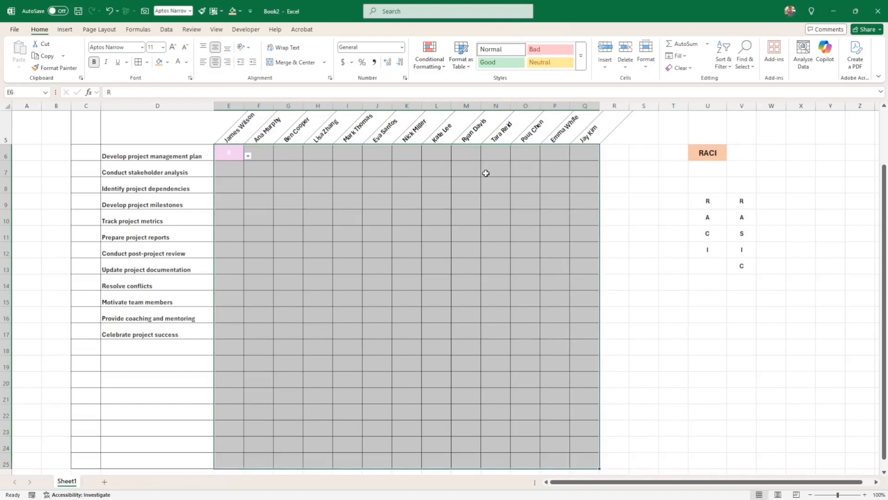
{"action": "left_click", "coordinate": [436, 54]}
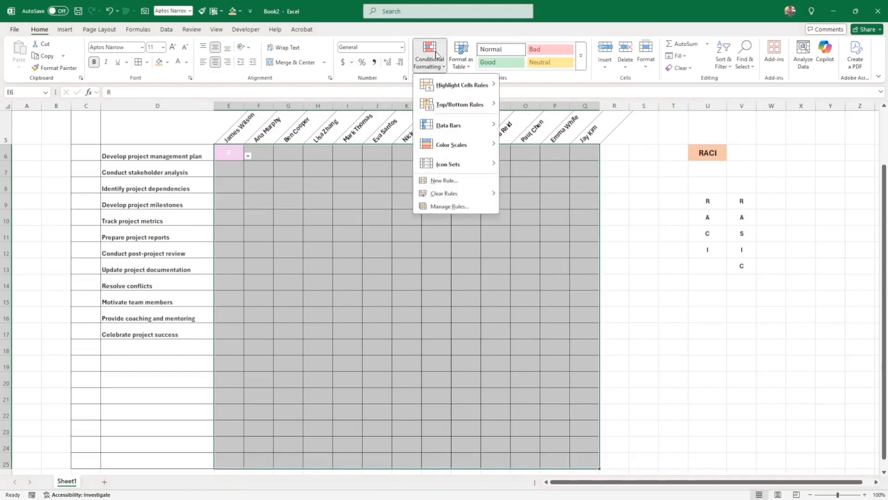
{"action": "left_click", "coordinate": [455, 206]}
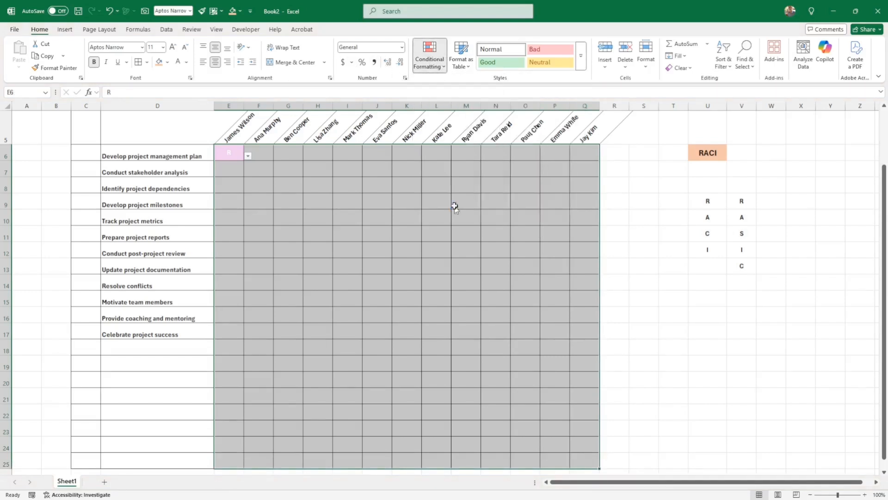
{"action": "left_click", "coordinate": [469, 250]}
{"action": "left_click", "coordinate": [518, 226]}
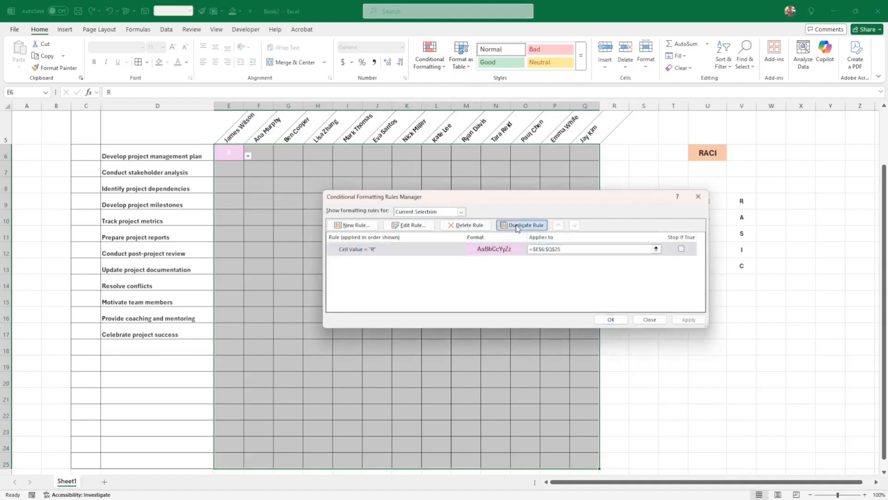
{"action": "left_click", "coordinate": [411, 225]}
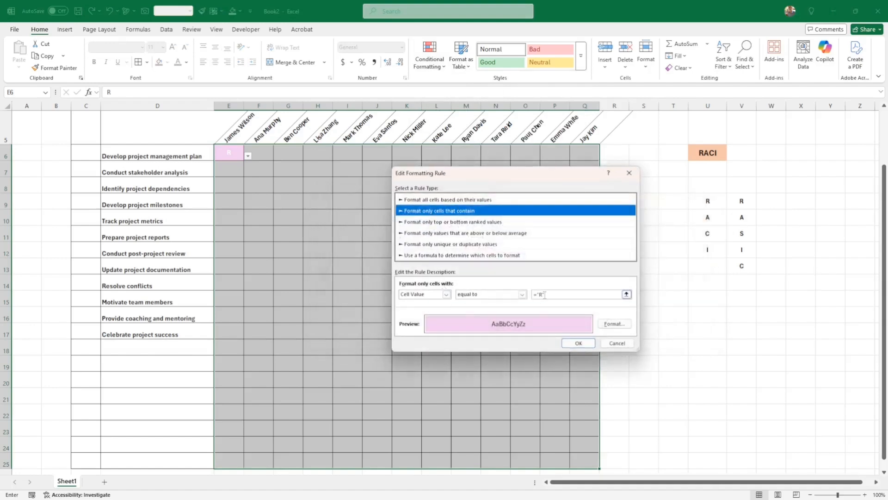
{"action": "left_click", "coordinate": [542, 294]}
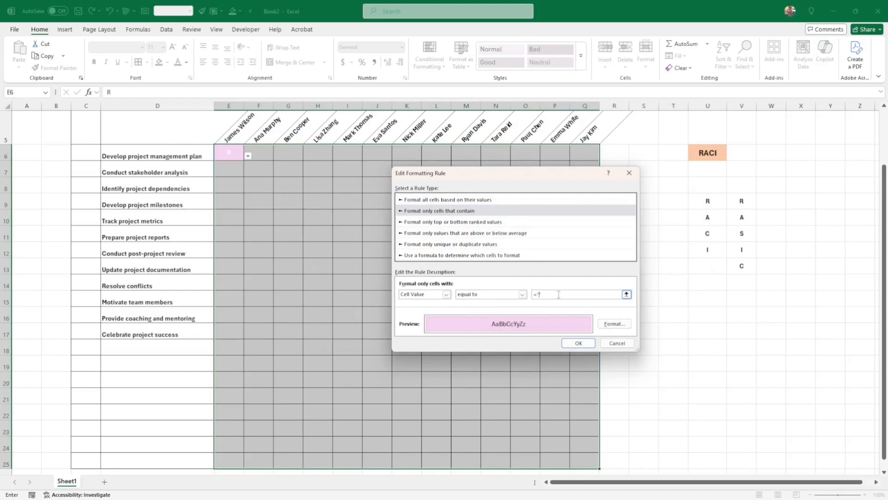
Step: Change the copied rule to match A with a darker pink fill and apply it
{"action": "type", "text": "A"}
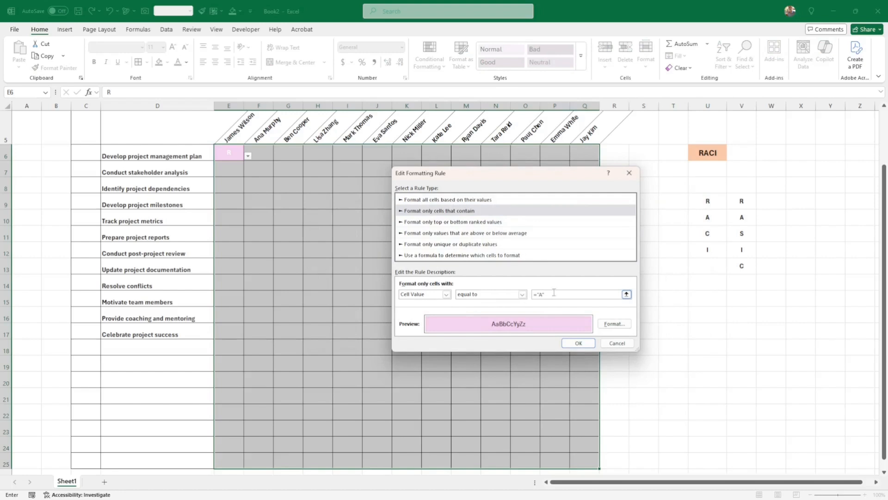
{"action": "left_click", "coordinate": [617, 323]}
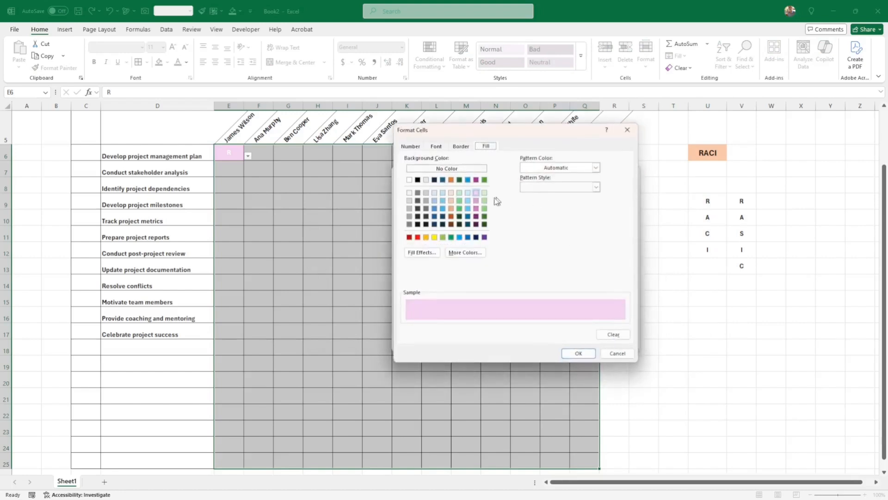
{"action": "left_click", "coordinate": [477, 201]}
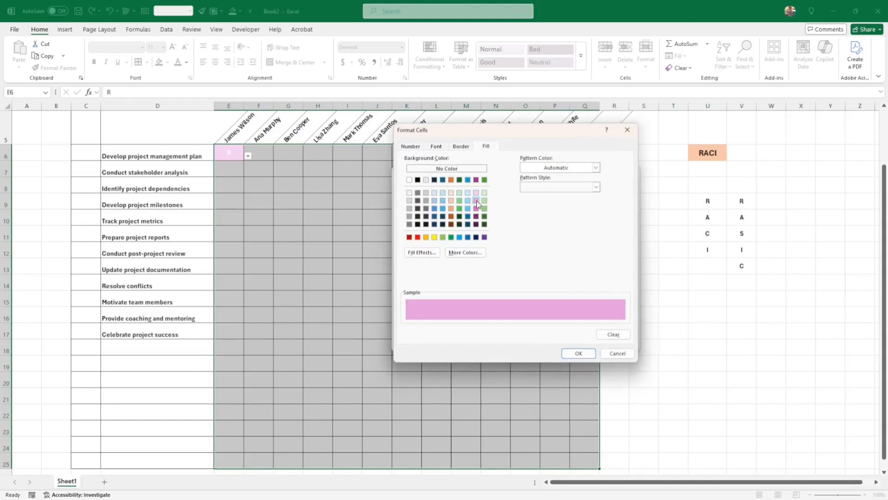
{"action": "left_click", "coordinate": [477, 209]}
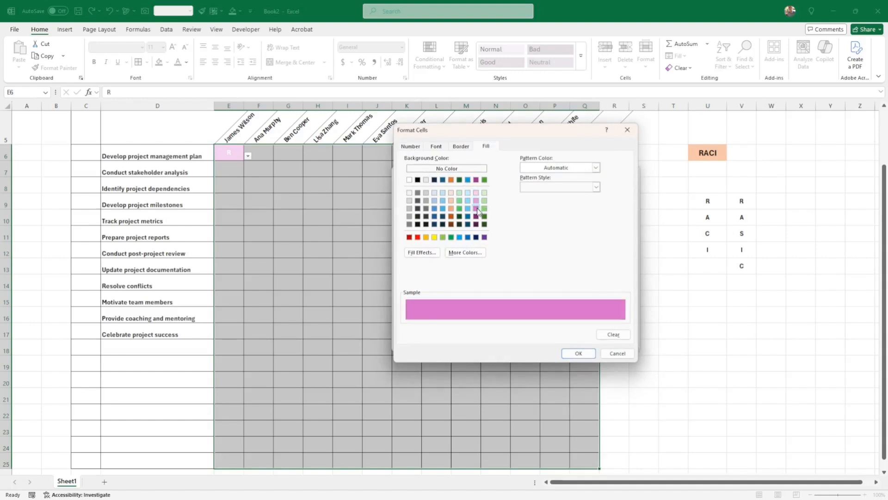
{"action": "left_click", "coordinate": [578, 353]}
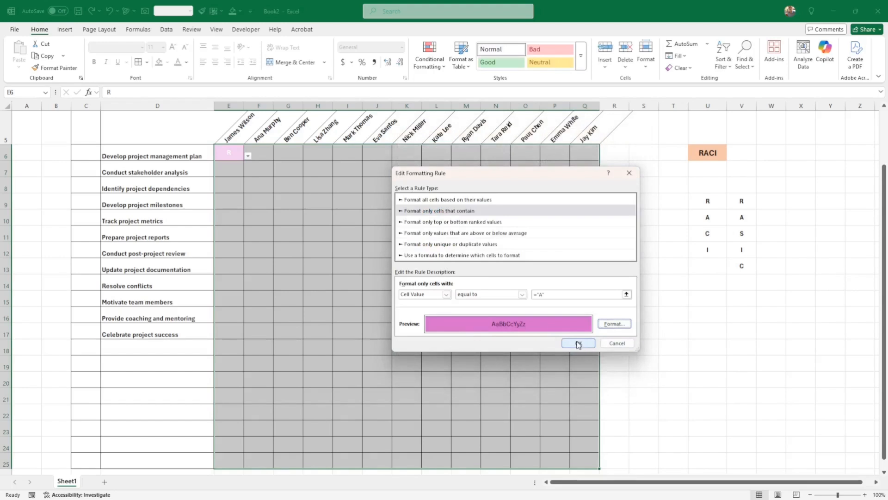
{"action": "left_click", "coordinate": [579, 345]}
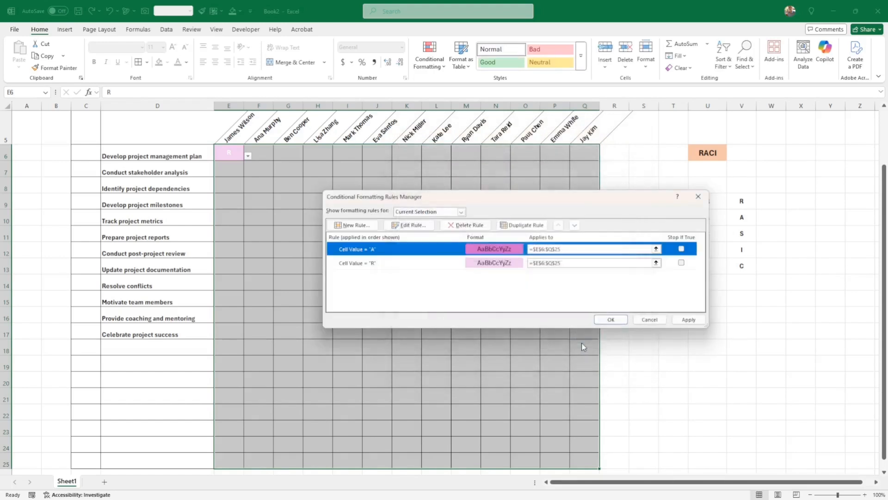
{"action": "left_click", "coordinate": [688, 319]}
{"action": "left_click", "coordinate": [612, 319]}
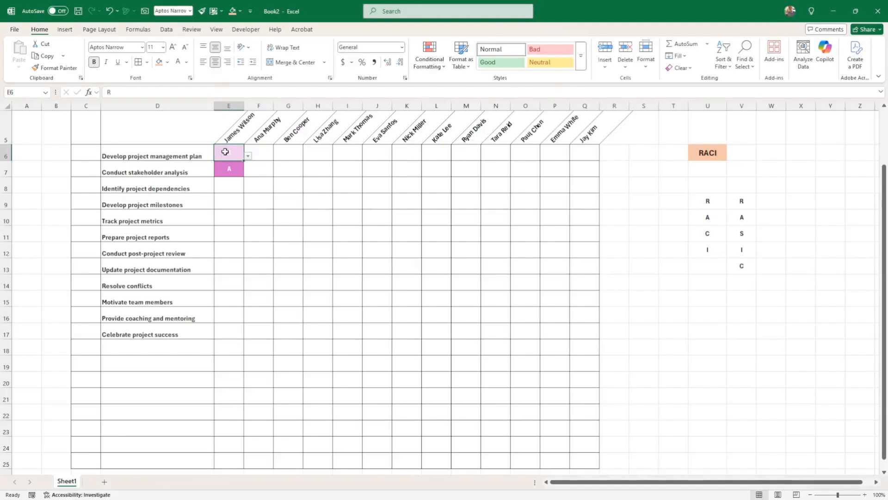
{"action": "left_click_drag", "start_coordinate": [224, 151], "coordinate": [584, 457]}
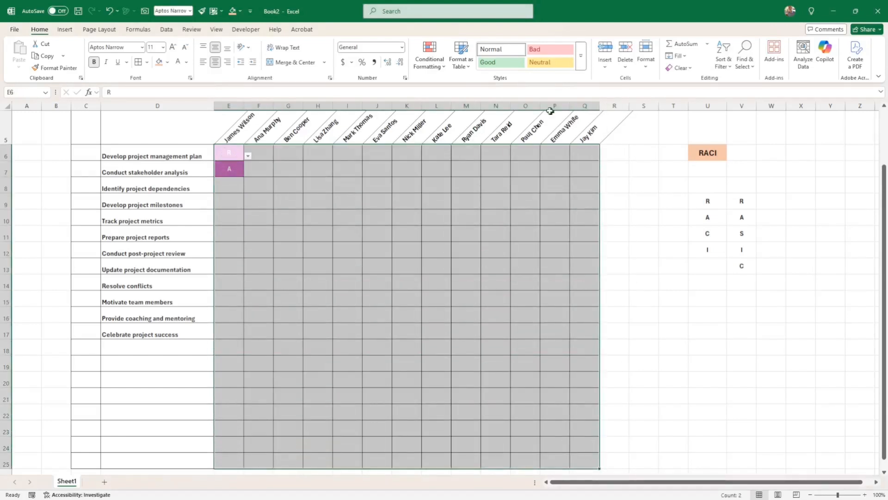
Step: Duplicate the R rule and give the bottom copy a darker pink fill
{"action": "left_click", "coordinate": [440, 65]}
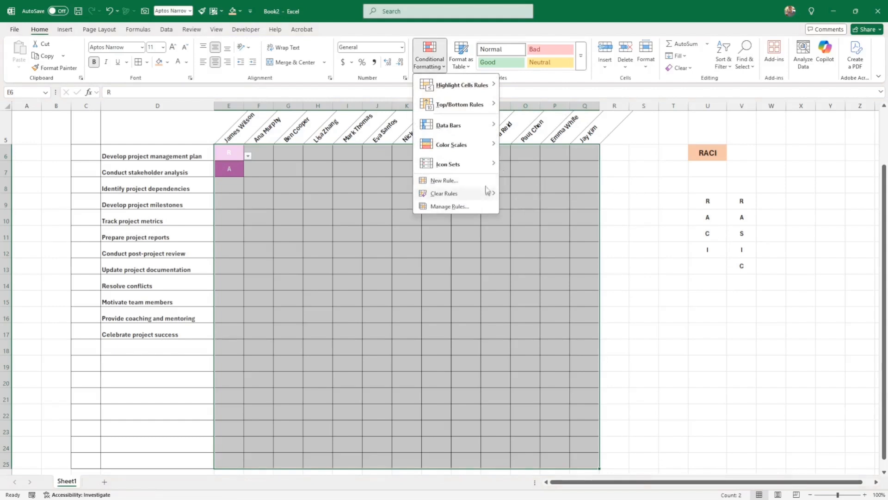
{"action": "left_click", "coordinate": [454, 209]}
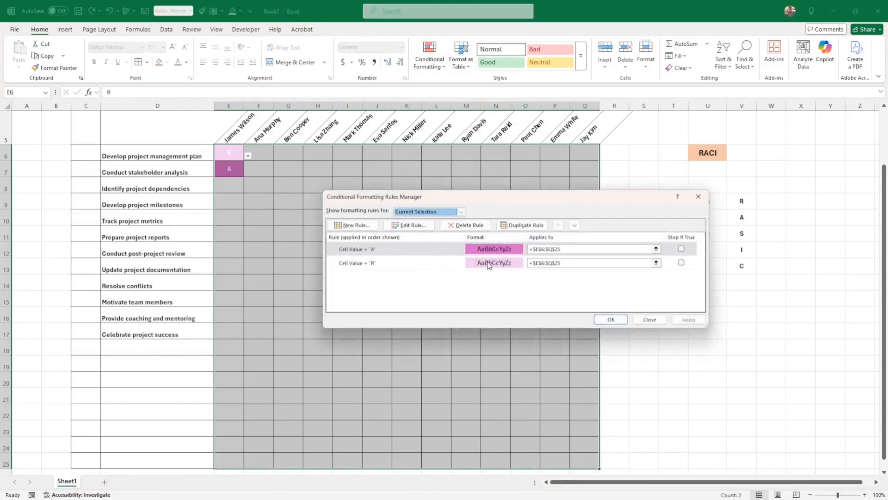
{"action": "left_click", "coordinate": [488, 263]}
{"action": "left_click", "coordinate": [522, 226]}
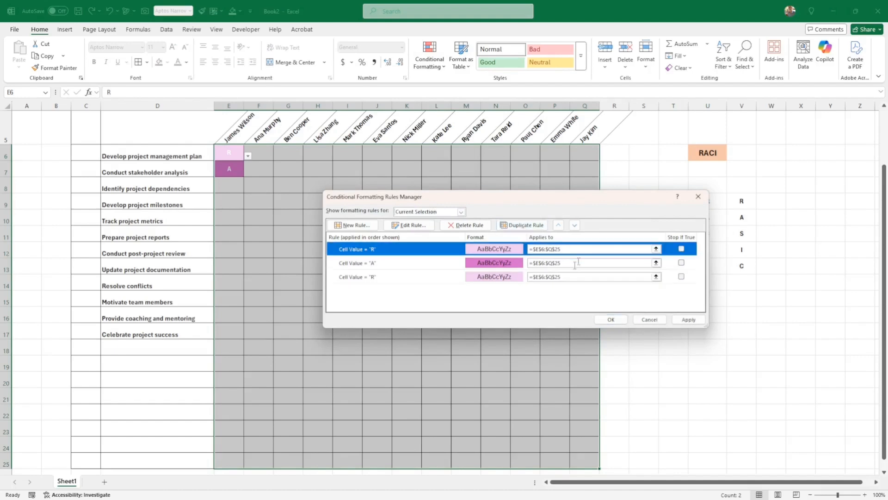
{"action": "left_click", "coordinate": [493, 278]}
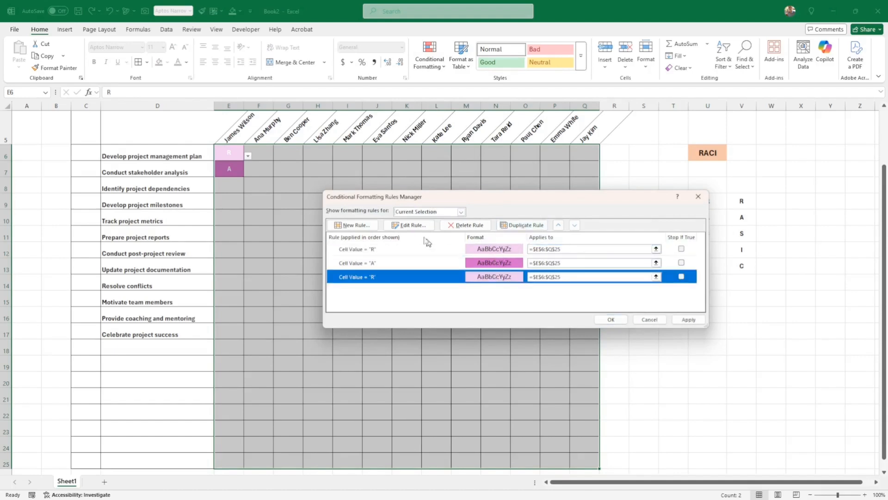
{"action": "left_click", "coordinate": [407, 225]}
{"action": "left_click", "coordinate": [606, 323]}
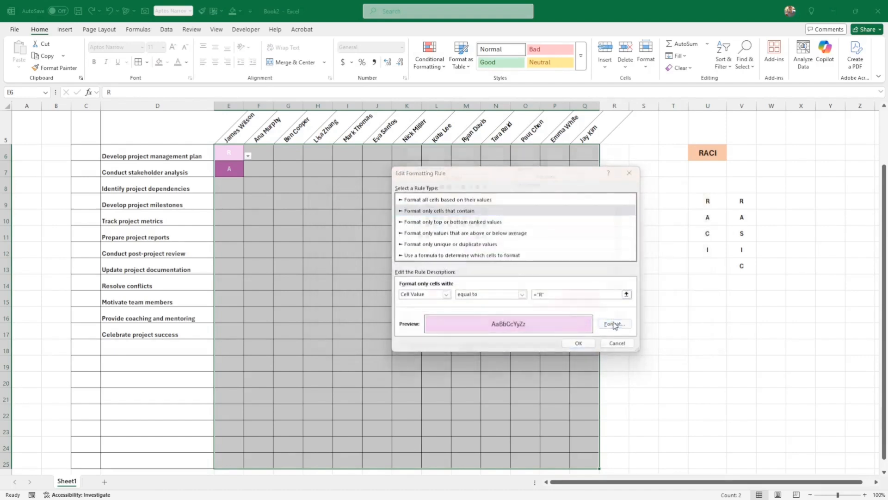
{"action": "left_click", "coordinate": [476, 200]}
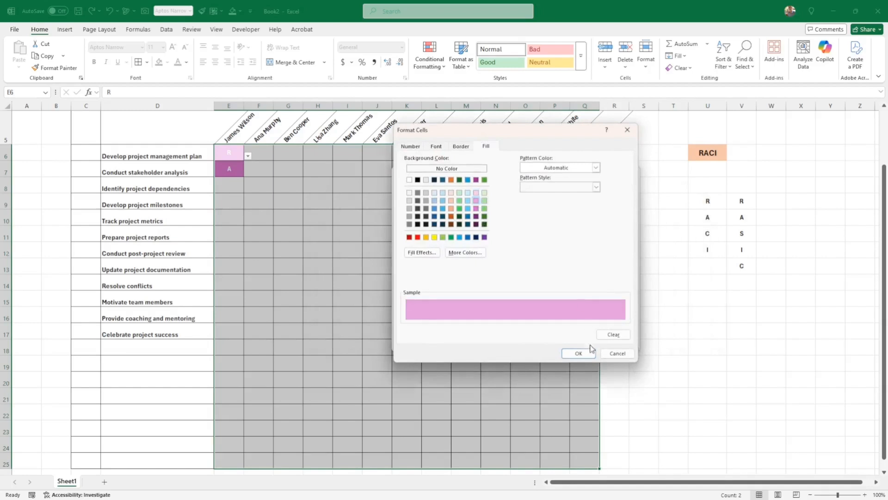
{"action": "left_click", "coordinate": [586, 353]}
{"action": "left_click", "coordinate": [586, 346]}
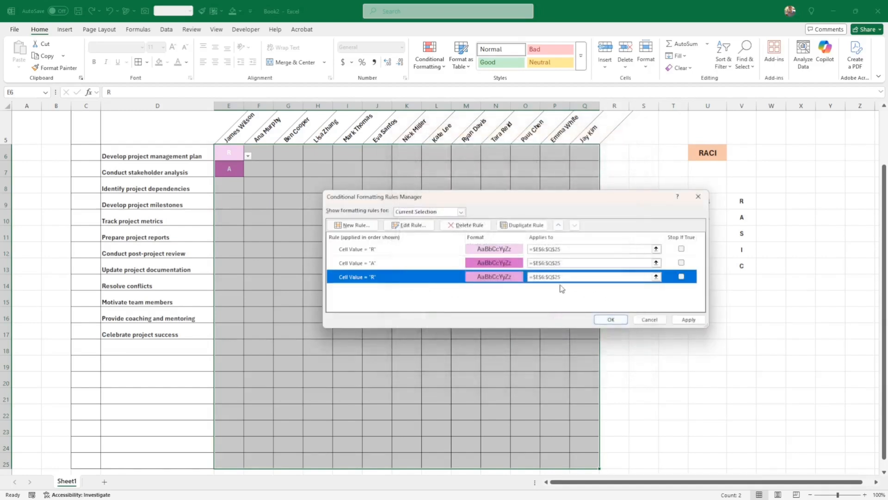
Step: Edit the other duplicate to match S with a light peach fill
{"action": "left_click", "coordinate": [408, 225]}
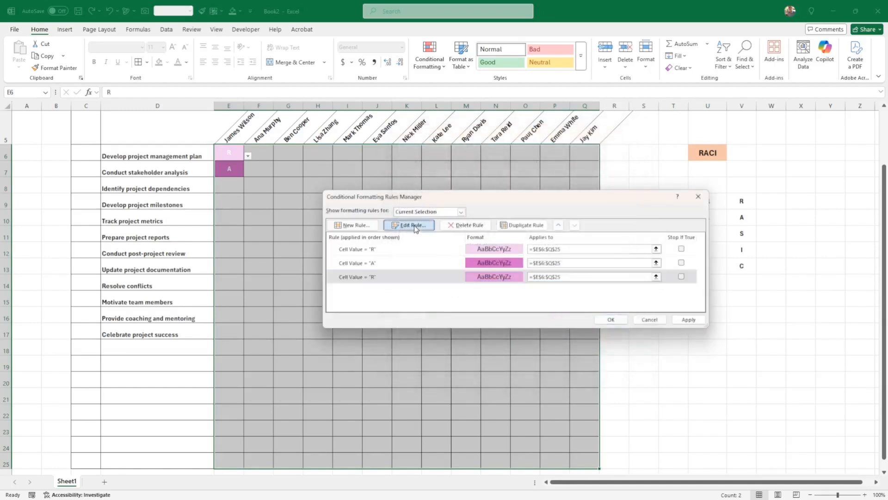
{"action": "left_click", "coordinate": [543, 295]}
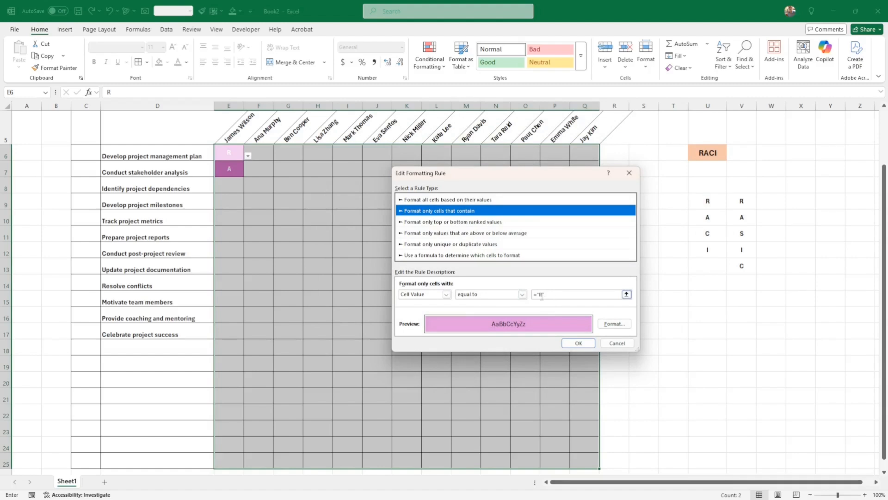
{"action": "left_click", "coordinate": [541, 295]}
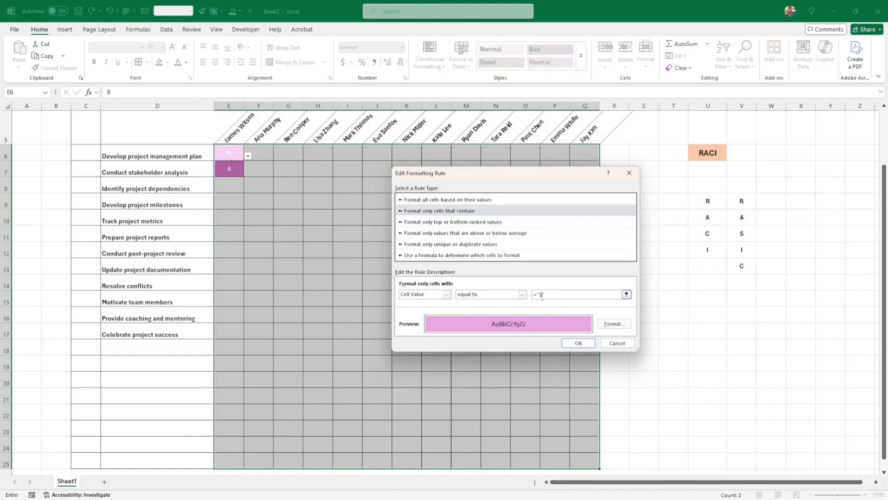
{"action": "left_click", "coordinate": [614, 324]}
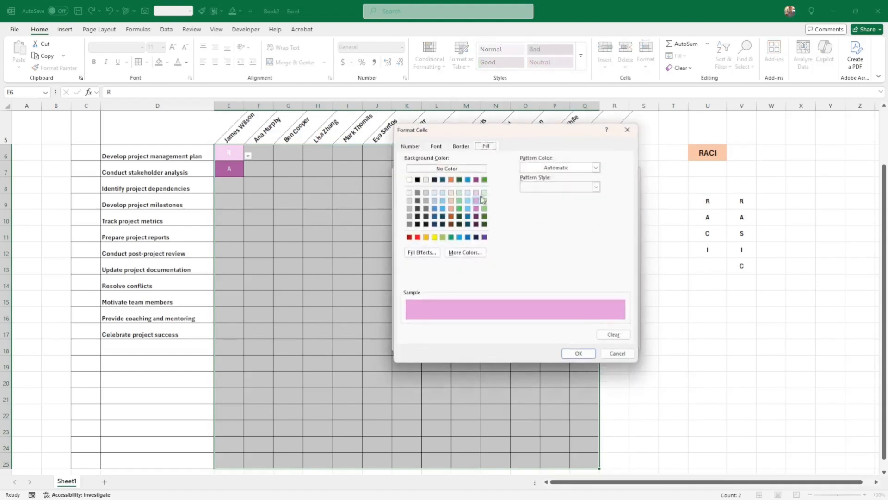
{"action": "left_click", "coordinate": [450, 201]}
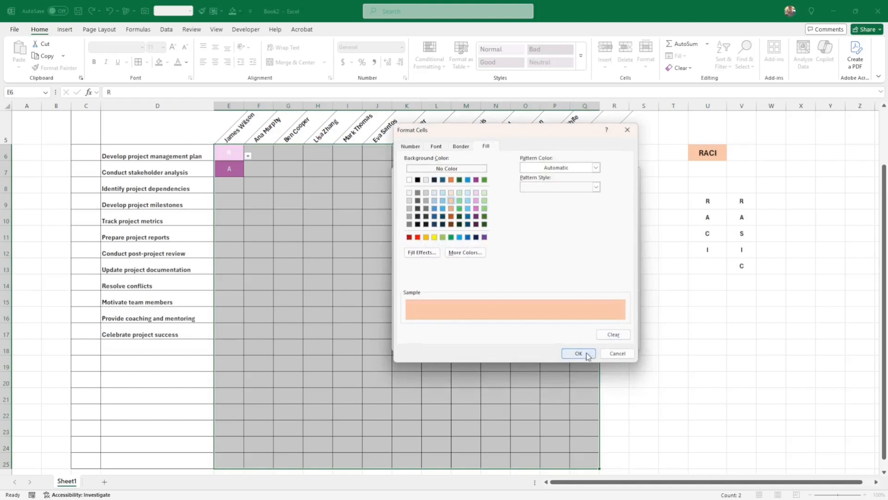
{"action": "left_click", "coordinate": [584, 353]}
{"action": "left_click", "coordinate": [583, 346]}
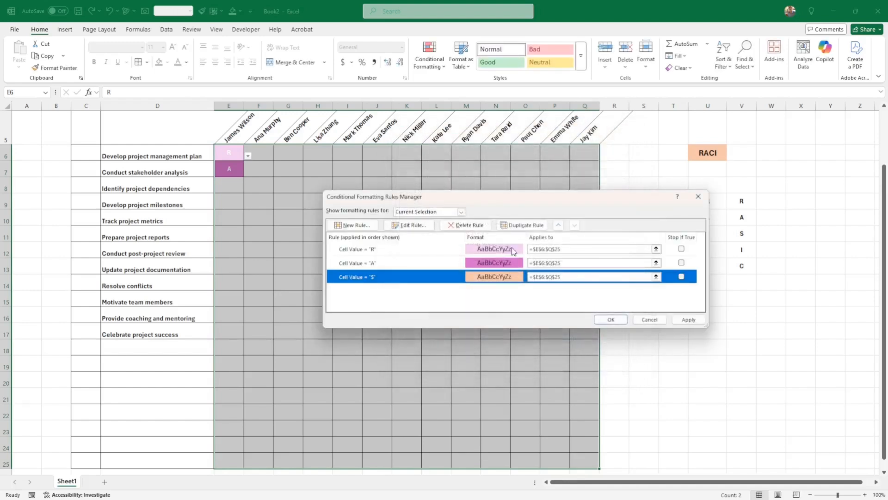
Step: Duplicate the S rule twice and change one copy to match C with light blue fill
{"action": "left_click", "coordinate": [522, 225]}
{"action": "left_click", "coordinate": [522, 225]}
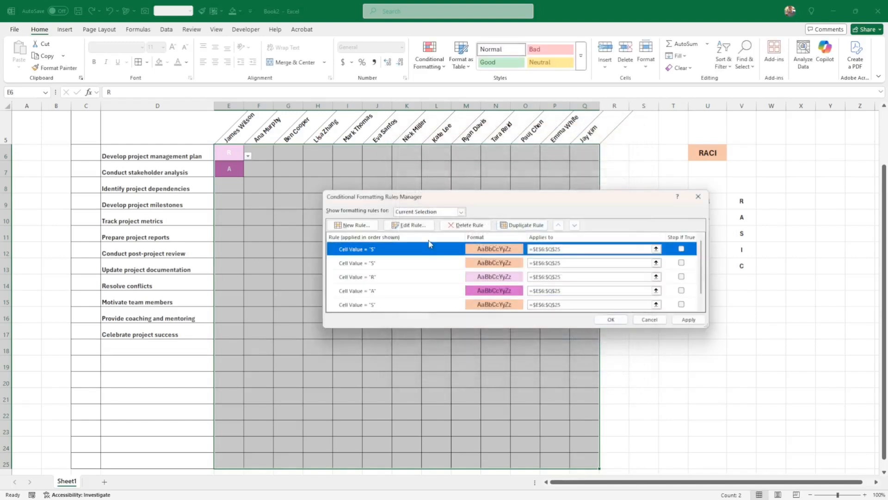
{"action": "left_click", "coordinate": [414, 224]}
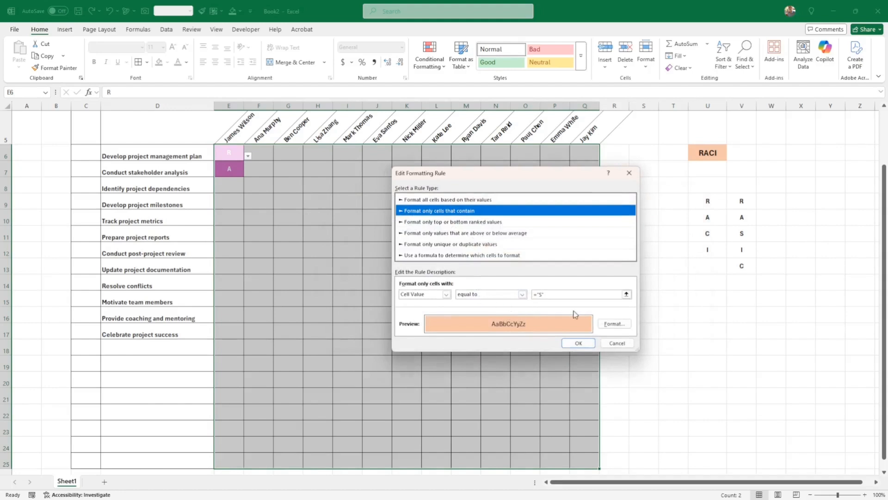
{"action": "left_click", "coordinate": [541, 294]}
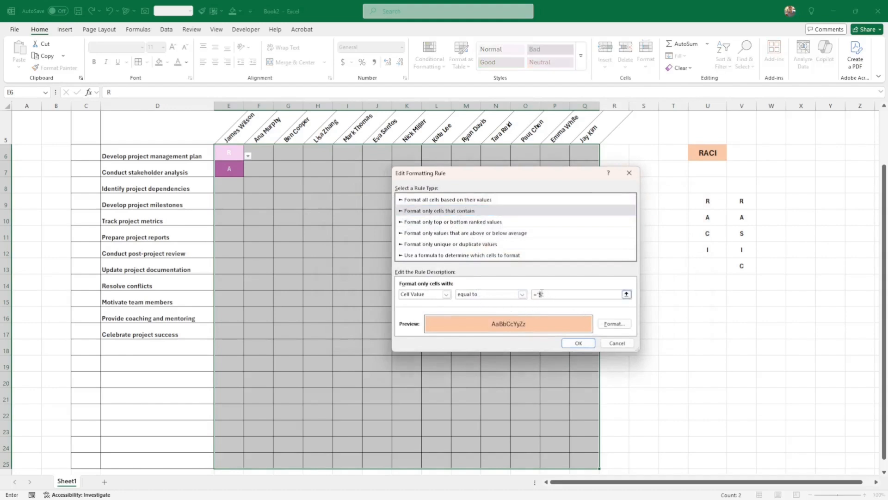
{"action": "left_click", "coordinate": [614, 324]}
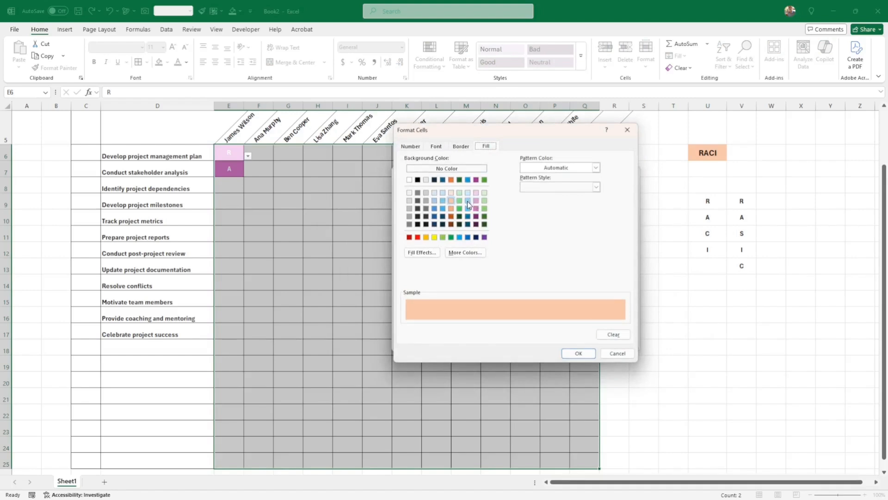
{"action": "left_click", "coordinate": [468, 200]}
{"action": "left_click", "coordinate": [578, 353]}
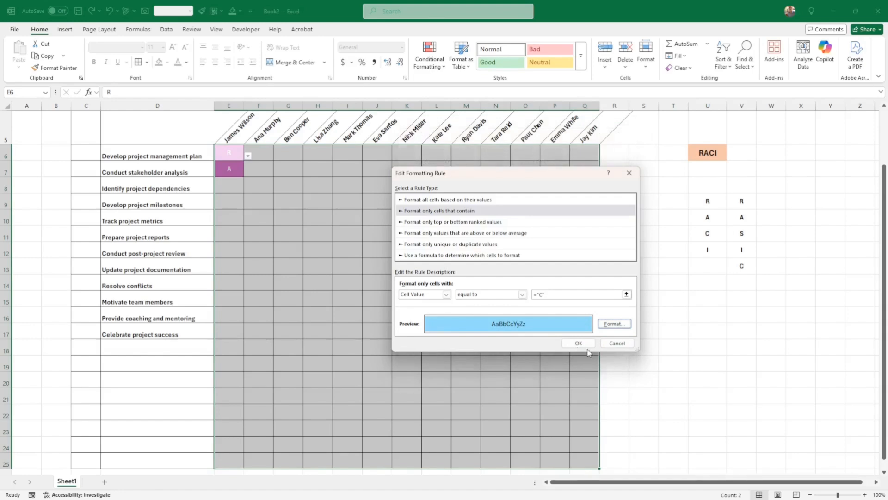
{"action": "left_click", "coordinate": [578, 343]}
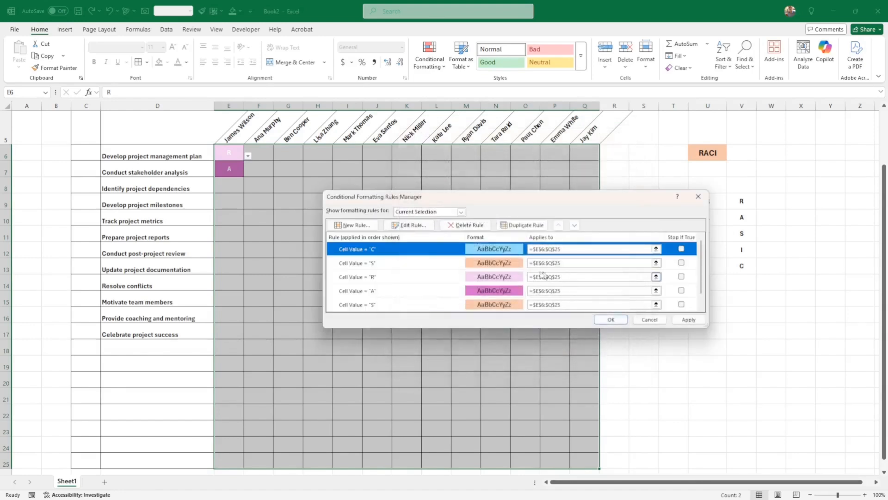
Step: Change the other copy to match I with a stronger blue fill and apply the rules
{"action": "left_click", "coordinate": [518, 264]}
{"action": "left_click", "coordinate": [409, 225]}
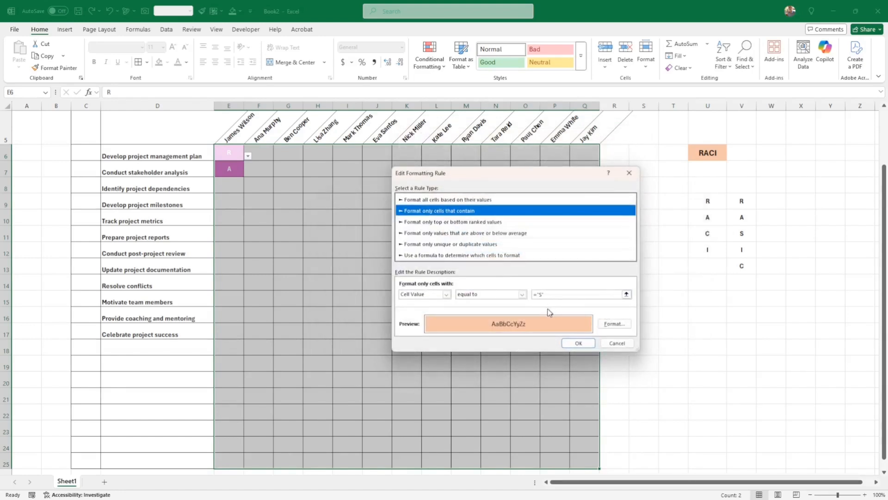
{"action": "double_click", "coordinate": [541, 295]}
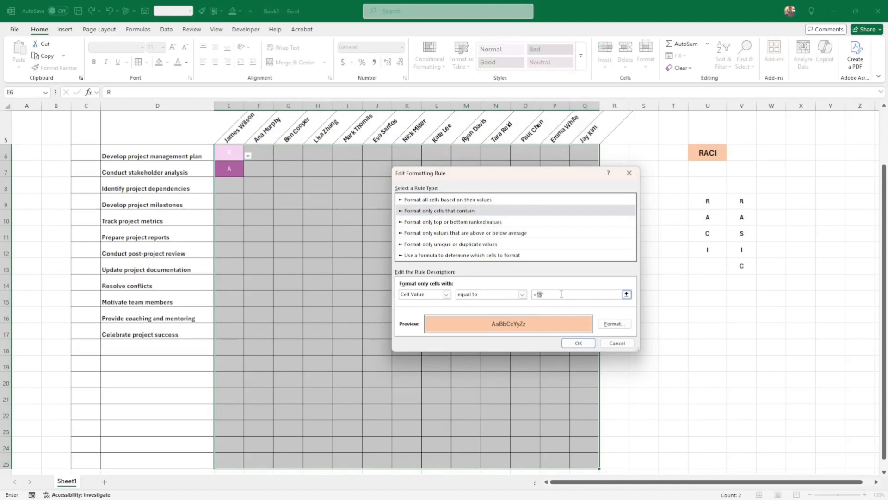
{"action": "left_click", "coordinate": [614, 323]}
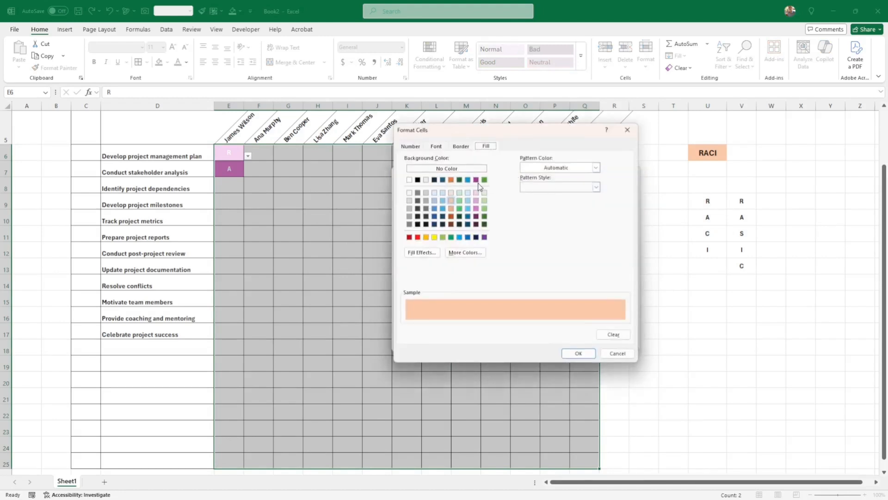
{"action": "left_click", "coordinate": [468, 180]}
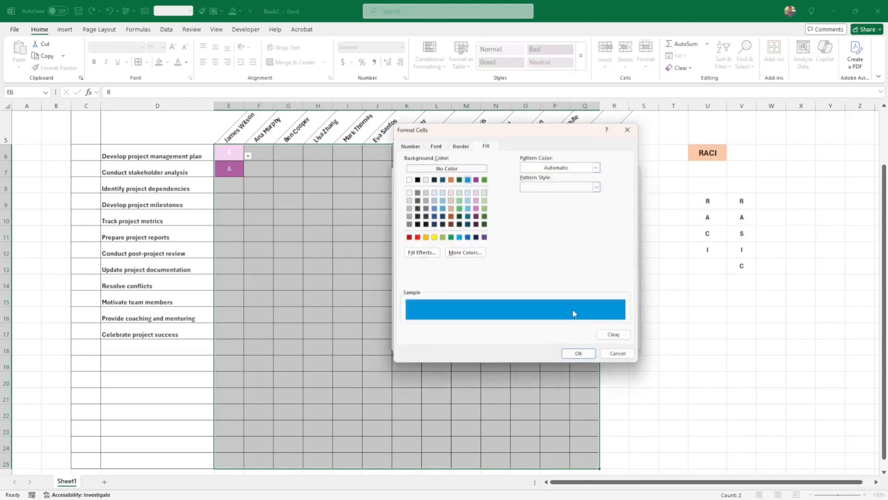
{"action": "left_click", "coordinate": [578, 353]}
{"action": "left_click", "coordinate": [577, 343]}
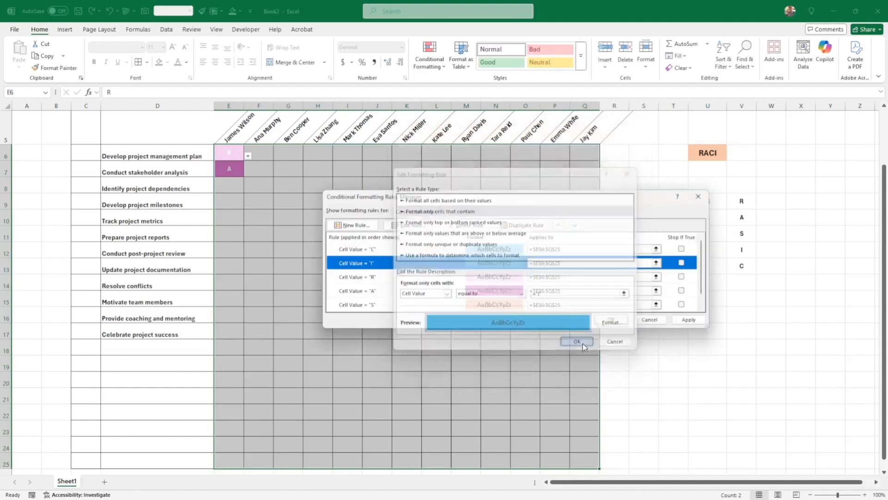
{"action": "left_click", "coordinate": [687, 320]}
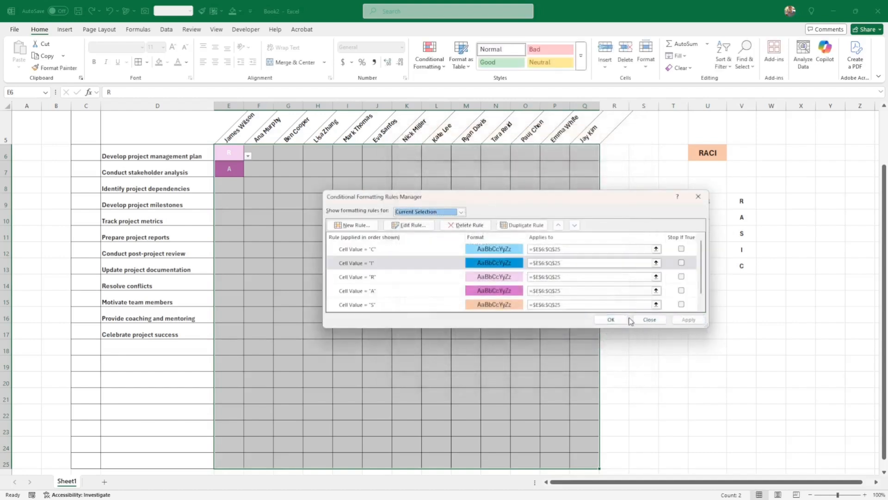
{"action": "left_click", "coordinate": [604, 319]}
{"action": "key", "text": "alt+Tab"}
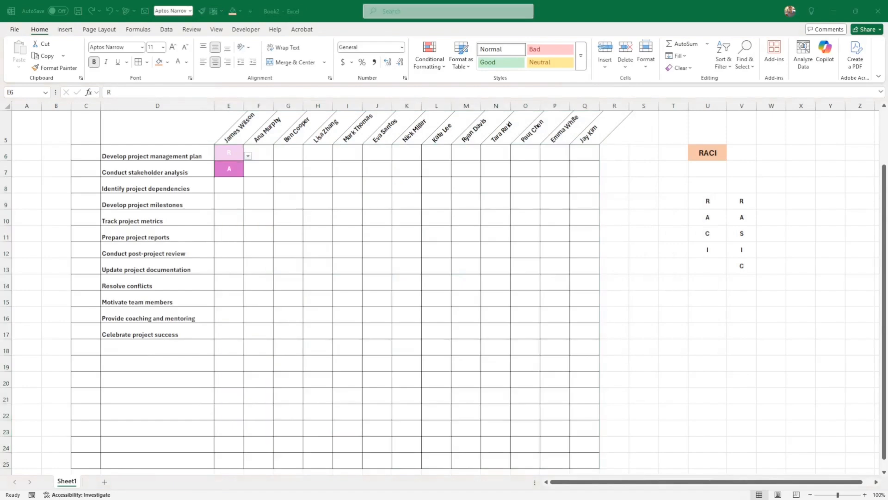
Step: Paste the colour-coded sample RACI letters into the grid starting at E6
{"action": "right_click", "coordinate": [222, 147]}
{"action": "left_click", "coordinate": [266, 217]}
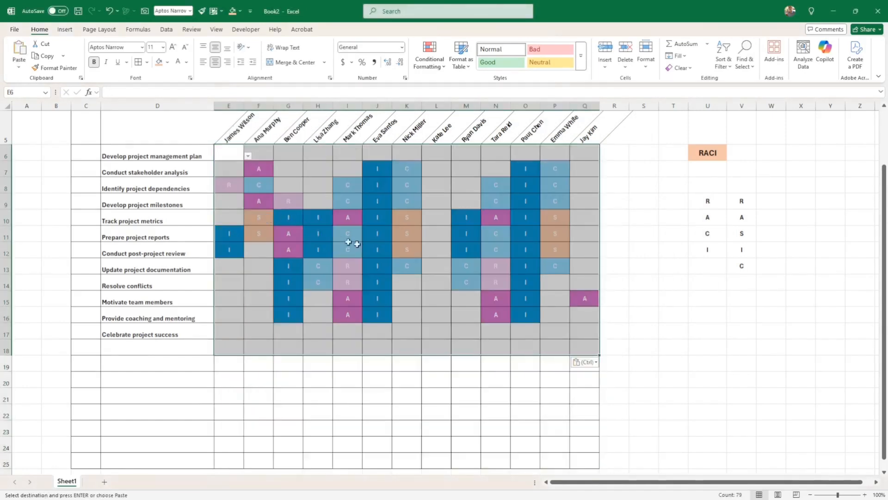
{"action": "left_click", "coordinate": [348, 243]}
{"action": "left_click", "coordinate": [386, 297]}
{"action": "scroll", "coordinate": [365, 386], "scroll_direction": "up", "scroll_amount": 2}
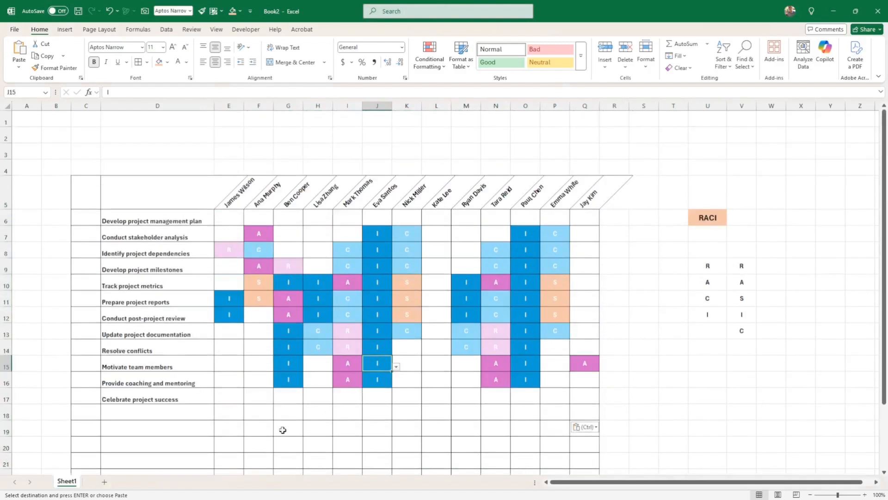
{"action": "left_click", "coordinate": [425, 426]}
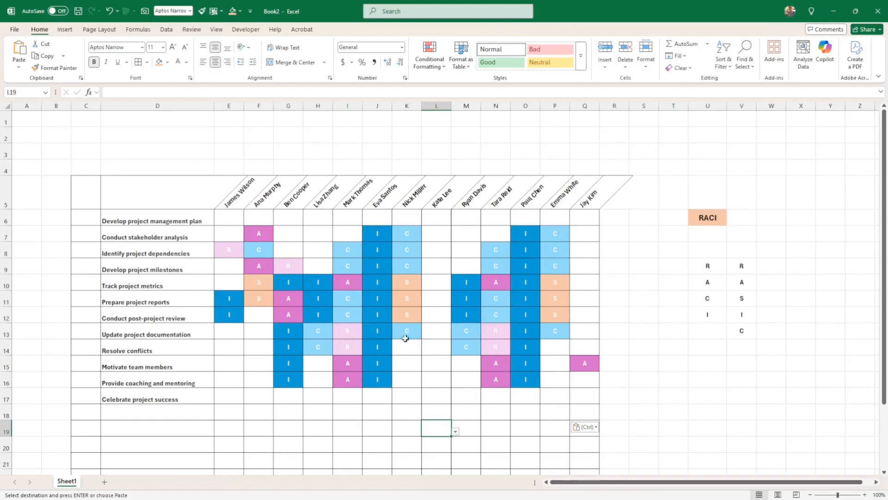
{"action": "left_click_drag", "start_coordinate": [348, 331], "coordinate": [469, 345]}
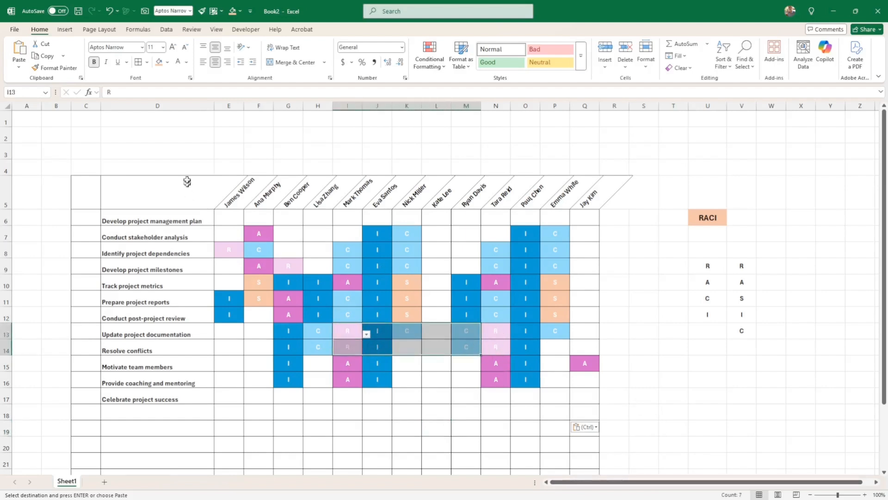
Step: Vertically centre the task names in column D
{"action": "left_click", "coordinate": [176, 106]}
{"action": "left_click", "coordinate": [215, 48]}
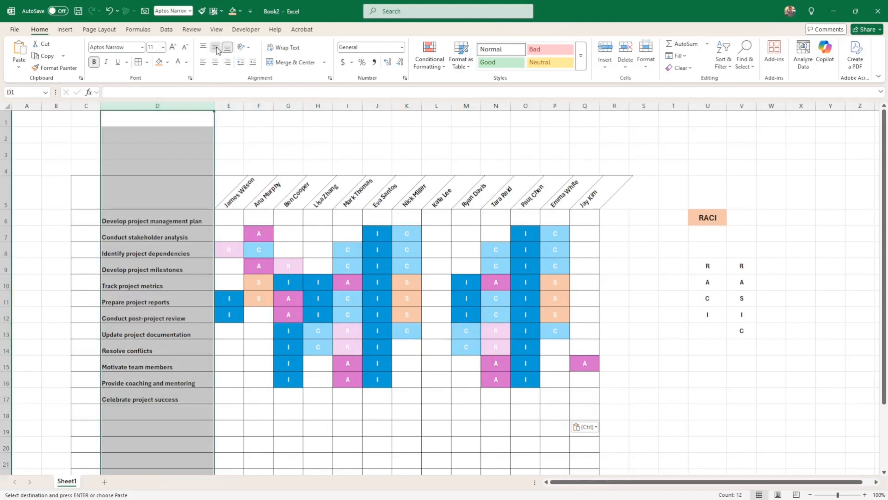
{"action": "left_click", "coordinate": [378, 350]}
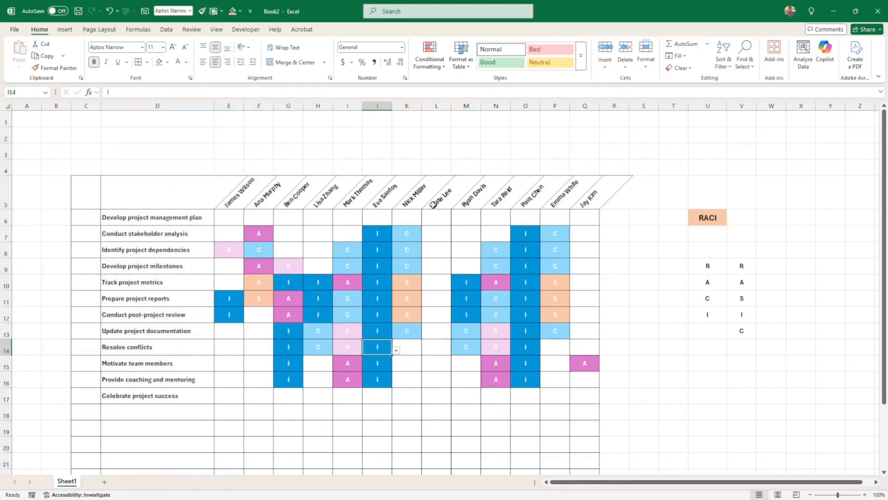
{"action": "left_click_drag", "start_coordinate": [433, 205], "coordinate": [433, 382]}
{"action": "left_click", "coordinate": [439, 427]}
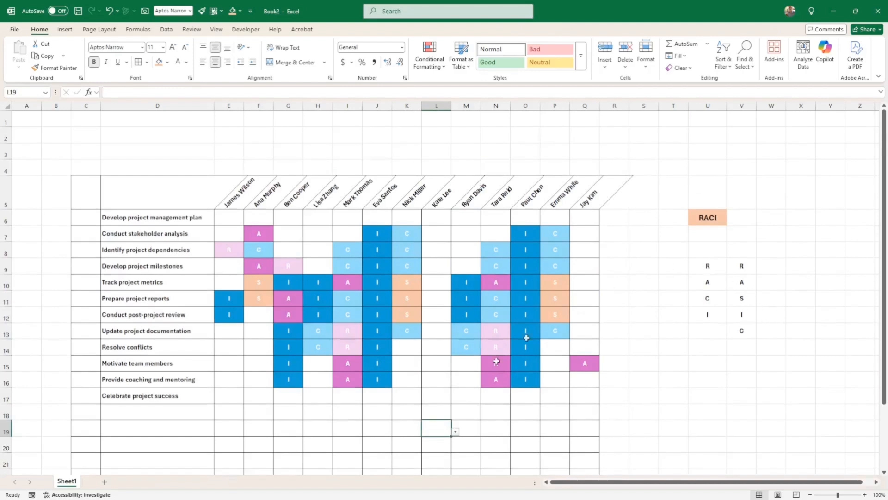
Step: Set E14 to C and F14 to A using their role dropdowns
{"action": "left_click", "coordinate": [236, 351]}
{"action": "left_click", "coordinate": [249, 351]}
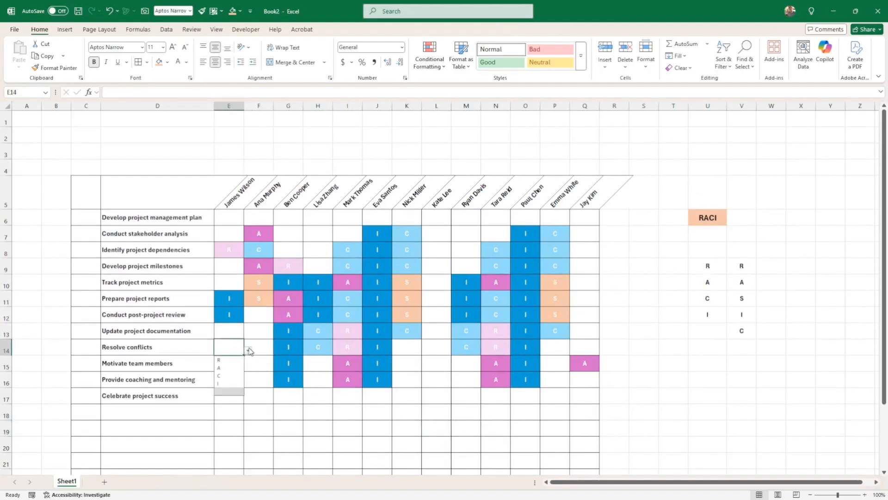
{"action": "left_click", "coordinate": [230, 377]}
{"action": "left_click", "coordinate": [267, 351]}
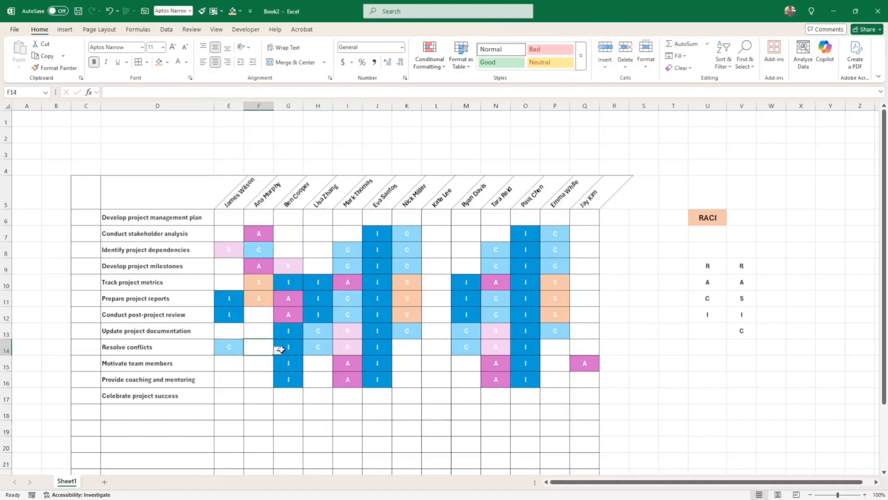
{"action": "left_click", "coordinate": [281, 350]}
{"action": "left_click", "coordinate": [263, 368]}
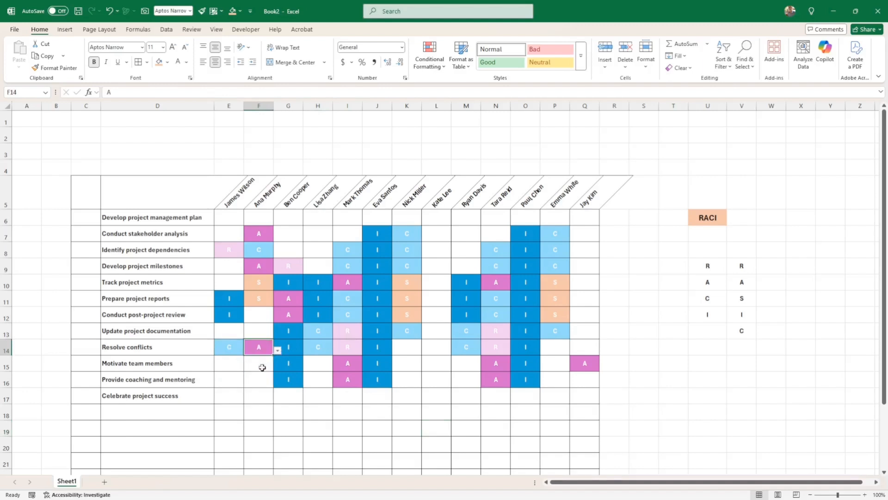
{"action": "left_click", "coordinate": [326, 379]}
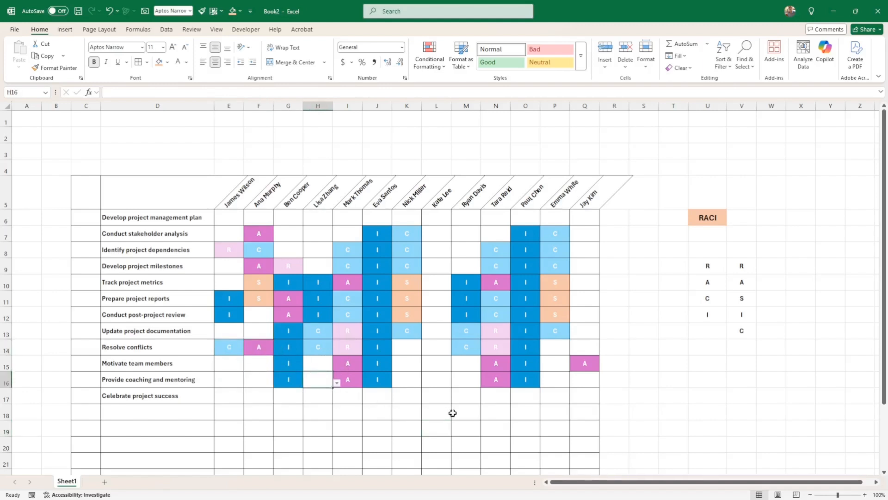
{"action": "left_click", "coordinate": [487, 391]}
{"action": "mouse_move", "coordinate": [229, 218]}
{"action": "left_mouse_down"}
{"action": "mouse_move", "coordinate": [573, 239]}
{"action": "mouse_move", "coordinate": [578, 458]}
{"action": "mouse_move", "coordinate": [577, 434]}
{"action": "mouse_move", "coordinate": [585, 446]}
{"action": "mouse_move", "coordinate": [587, 429]}
{"action": "left_mouse_up"}
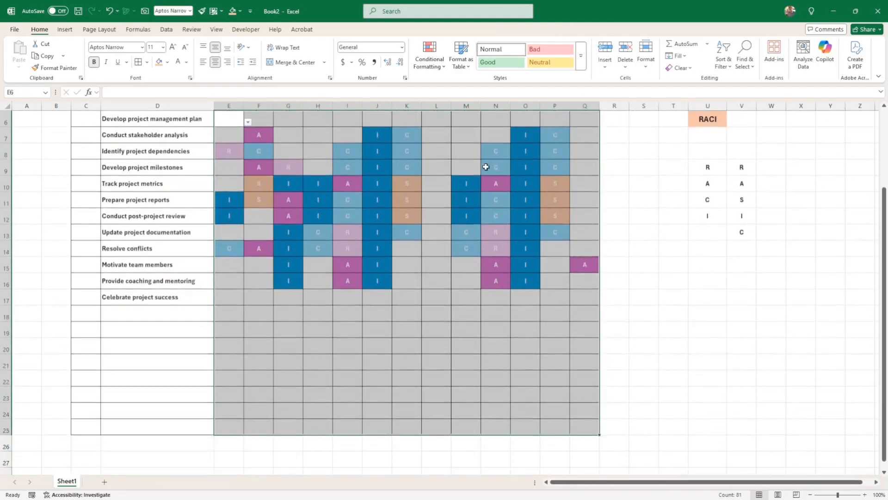
Step: Change the R rule's fill to a stronger pink and apply it to the matrix
{"action": "left_click", "coordinate": [430, 60]}
{"action": "left_click", "coordinate": [449, 206]}
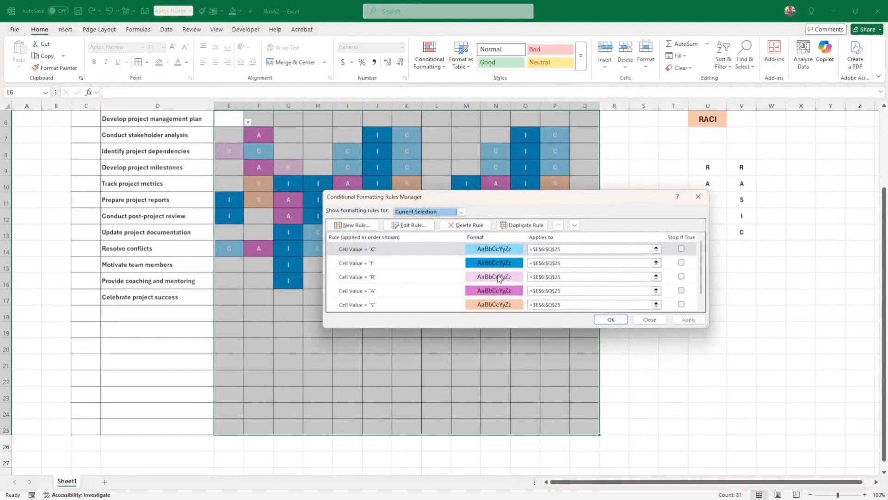
{"action": "left_click", "coordinate": [498, 277]}
{"action": "left_click", "coordinate": [409, 225]}
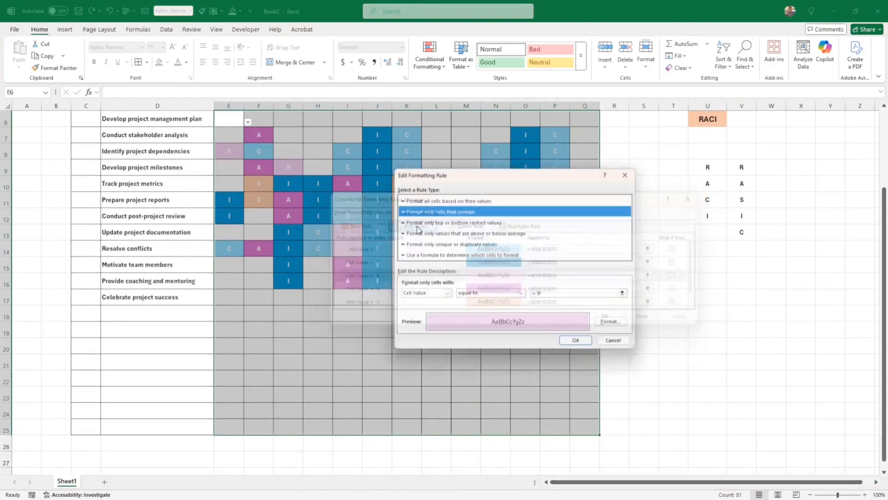
{"action": "left_click", "coordinate": [614, 324]}
{"action": "left_click", "coordinate": [476, 201]}
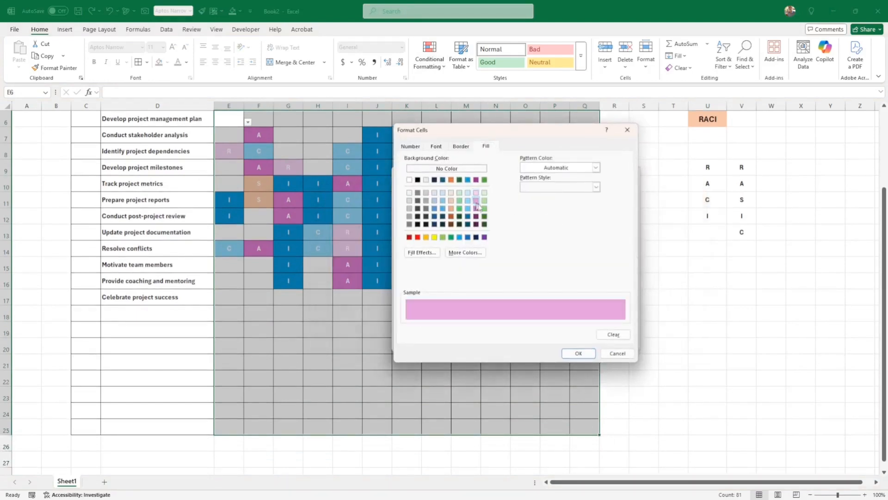
{"action": "left_click", "coordinate": [579, 353]}
{"action": "left_click", "coordinate": [584, 343]}
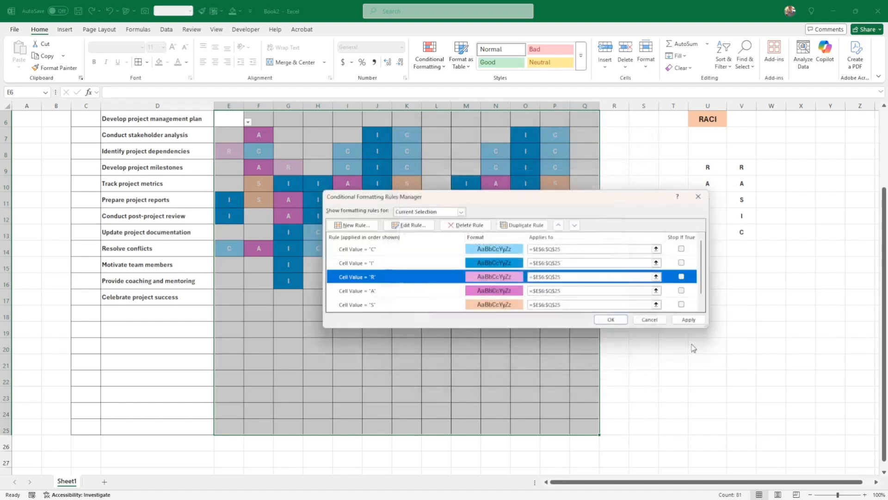
{"action": "left_click", "coordinate": [689, 320]}
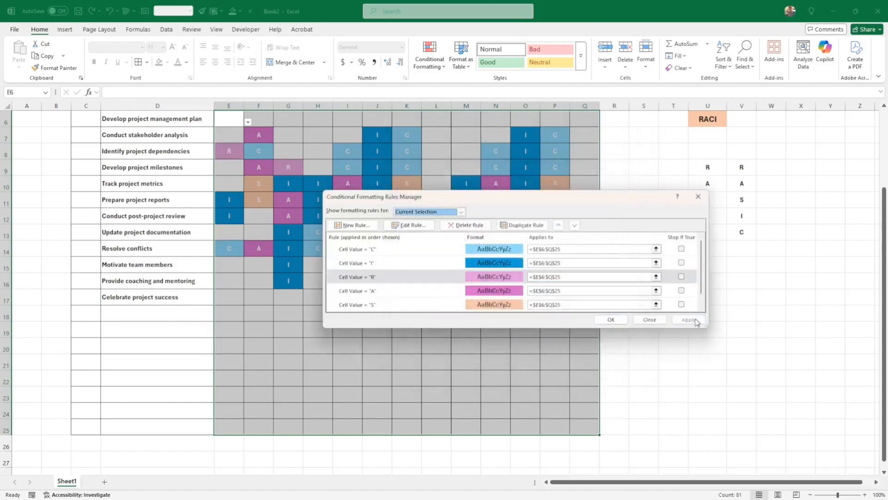
{"action": "left_click", "coordinate": [610, 319]}
{"action": "left_click", "coordinate": [441, 370]}
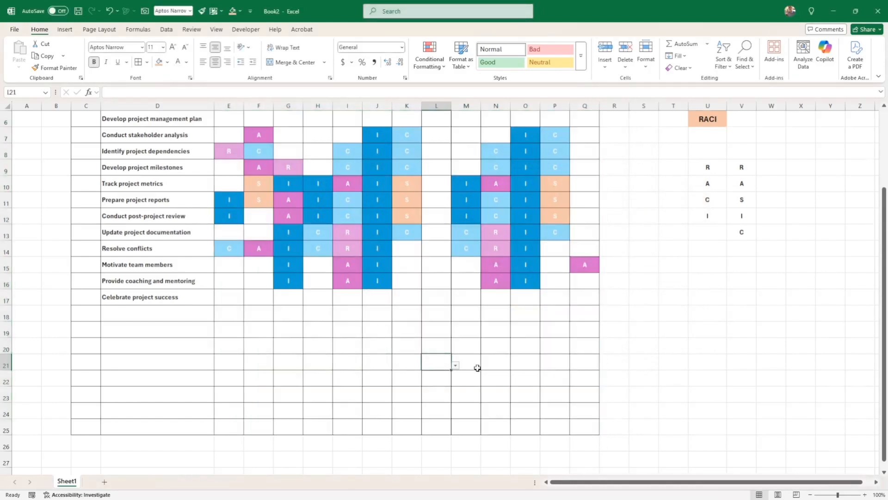
{"action": "scroll", "coordinate": [477, 367], "scroll_direction": "up", "scroll_amount": 2}
{"action": "left_click", "coordinate": [615, 394]}
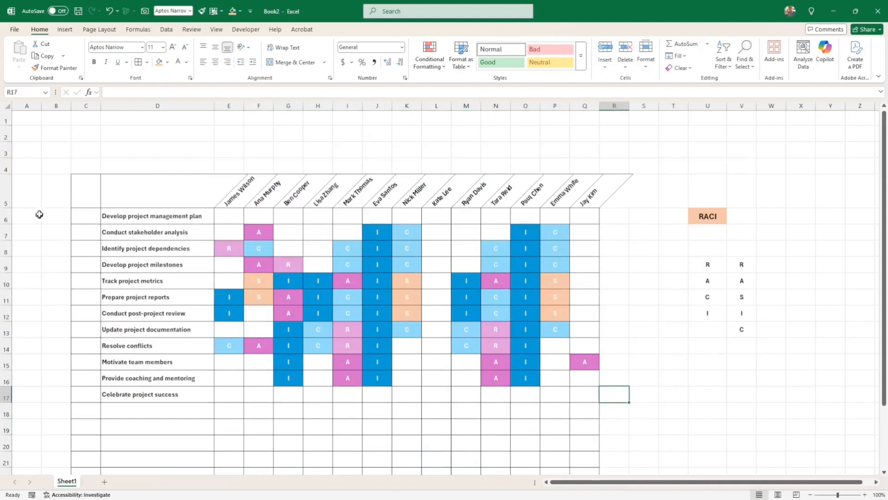
Step: Make row 5 taller and fill the slanted name headers with orange
{"action": "left_click_drag", "start_coordinate": [4, 208], "coordinate": [4, 234]}
{"action": "left_click", "coordinate": [229, 340]}
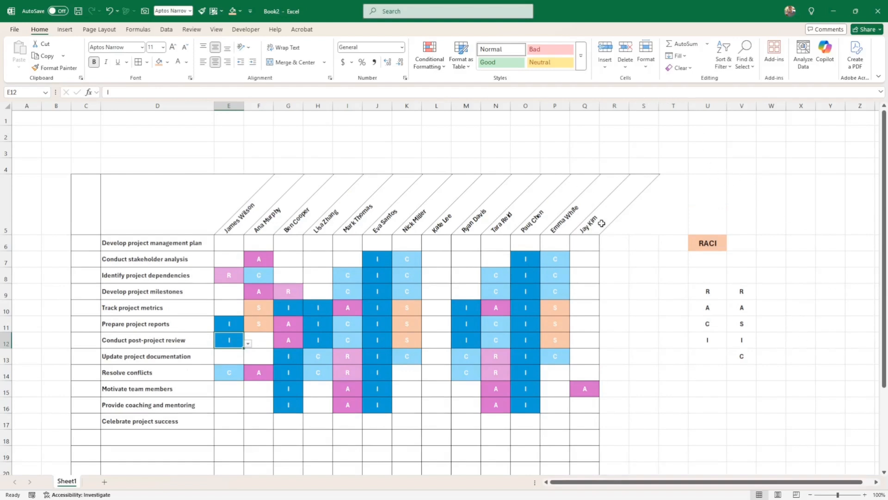
{"action": "left_click_drag", "start_coordinate": [601, 224], "coordinate": [229, 203]}
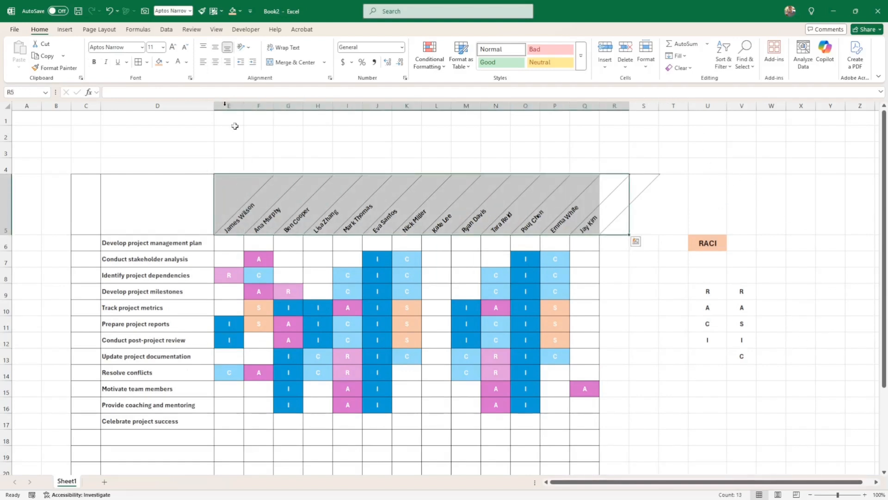
{"action": "left_click", "coordinate": [167, 63]}
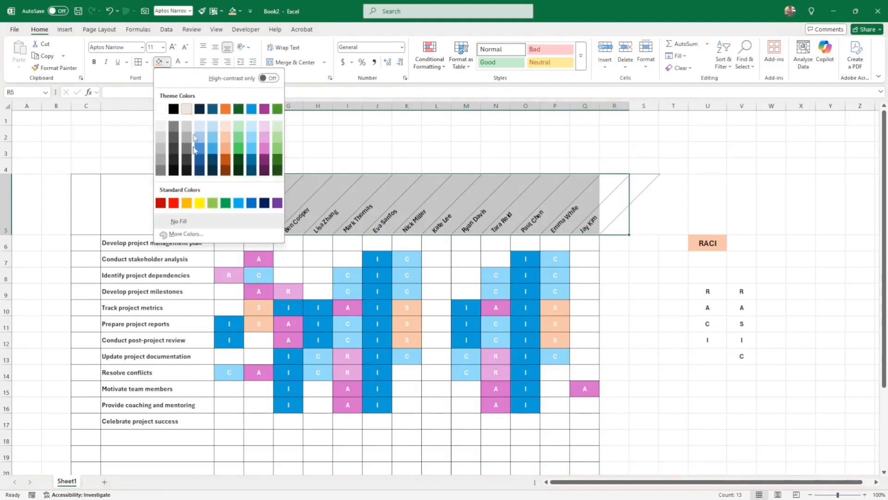
{"action": "left_click", "coordinate": [187, 204]}
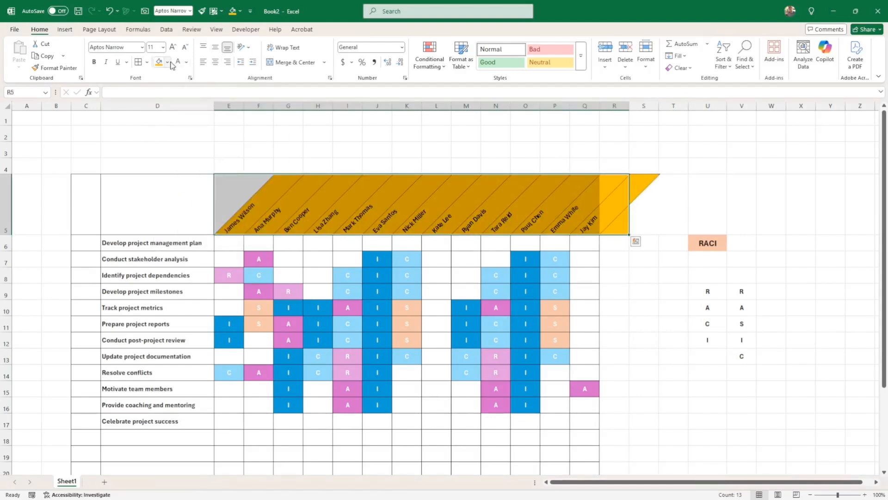
Step: Lighten the header fill to a pale cream using More Colors
{"action": "left_click", "coordinate": [168, 63]}
{"action": "left_click", "coordinate": [186, 234]}
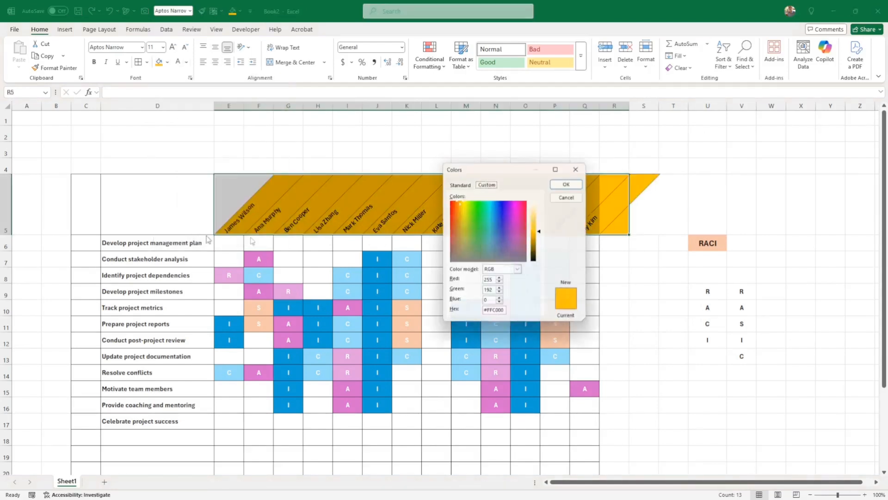
{"action": "left_click_drag", "start_coordinate": [544, 233], "coordinate": [542, 216]}
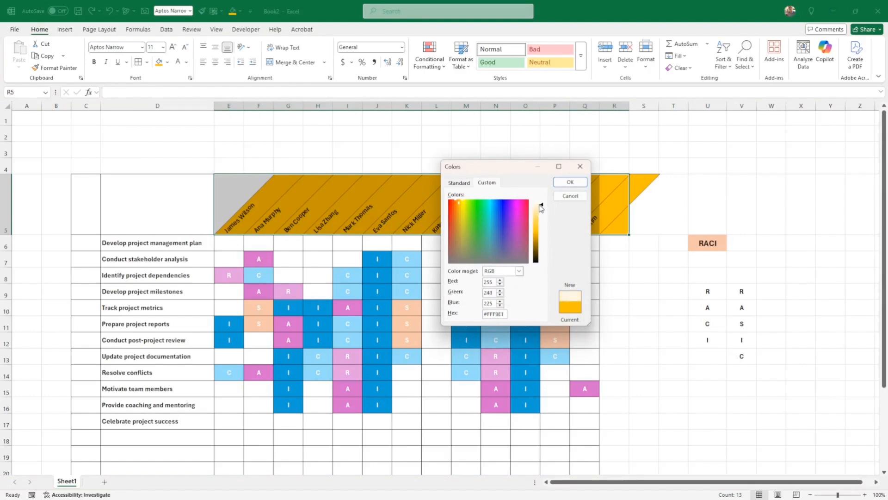
{"action": "left_click", "coordinate": [570, 181]}
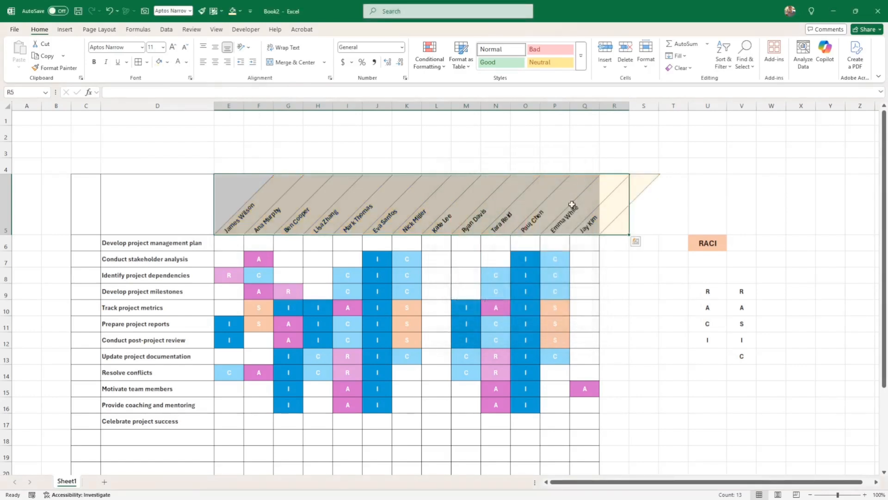
{"action": "left_click", "coordinate": [576, 220]}
{"action": "scroll", "coordinate": [238, 213], "scroll_direction": "down", "scroll_amount": 1}
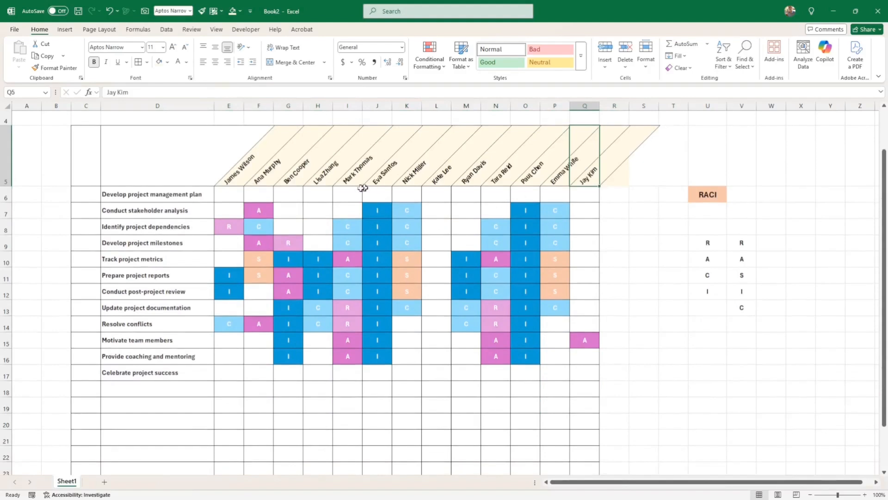
{"action": "left_click_drag", "start_coordinate": [188, 194], "coordinate": [158, 423]}
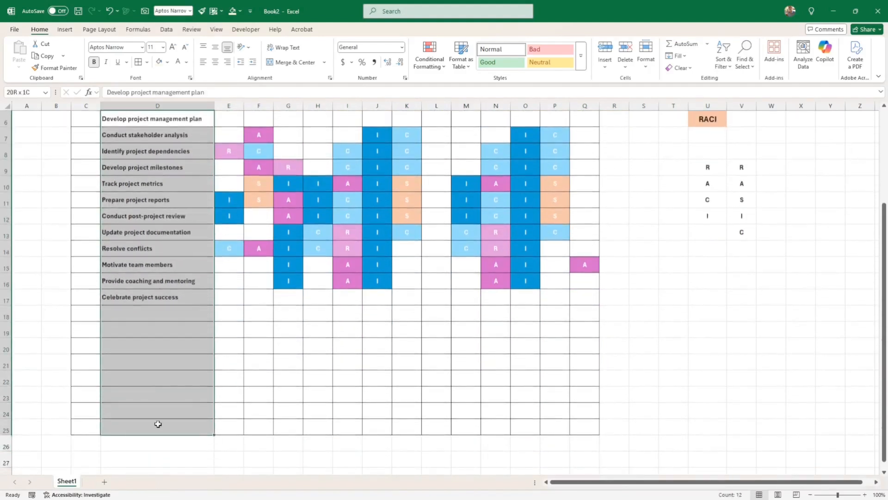
Step: Fill the task names D6:D25 with the recent cream colour
{"action": "left_click", "coordinate": [167, 62]}
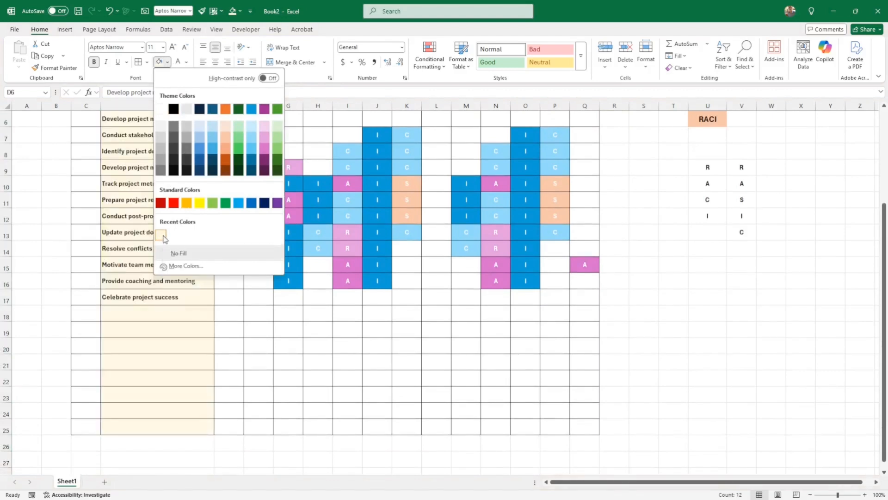
{"action": "left_click", "coordinate": [162, 235]}
{"action": "left_click", "coordinate": [708, 280]}
Step: Give the RACI title cell U6 the same cream fill
{"action": "scroll", "coordinate": [784, 256], "scroll_direction": "up", "scroll_amount": 2}
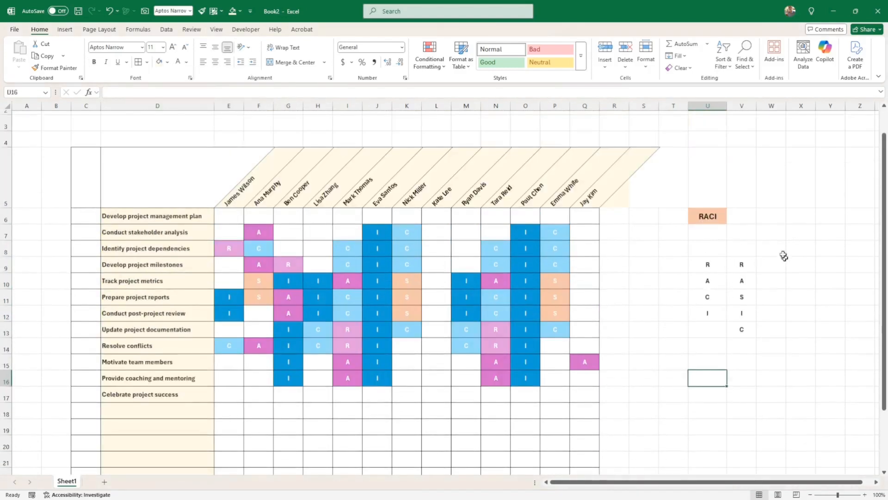
{"action": "left_click", "coordinate": [711, 216]}
{"action": "left_click", "coordinate": [162, 62]}
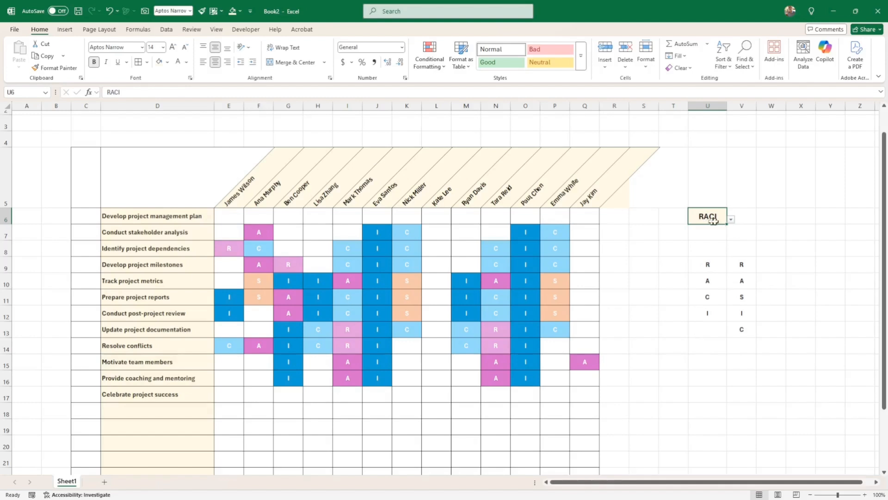
{"action": "left_click", "coordinate": [735, 220]}
Step: Reselect the RACI title cell and go through its dropdown list of choices
{"action": "left_click", "coordinate": [721, 218]}
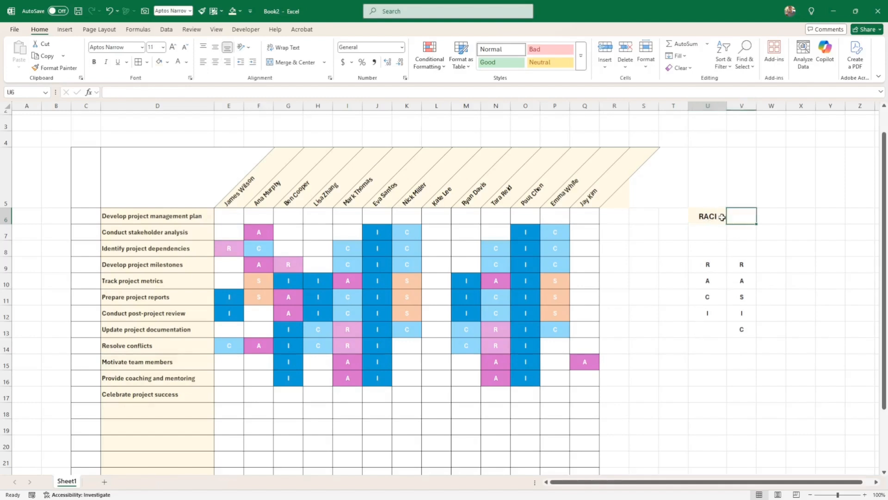
{"action": "left_click", "coordinate": [732, 221]}
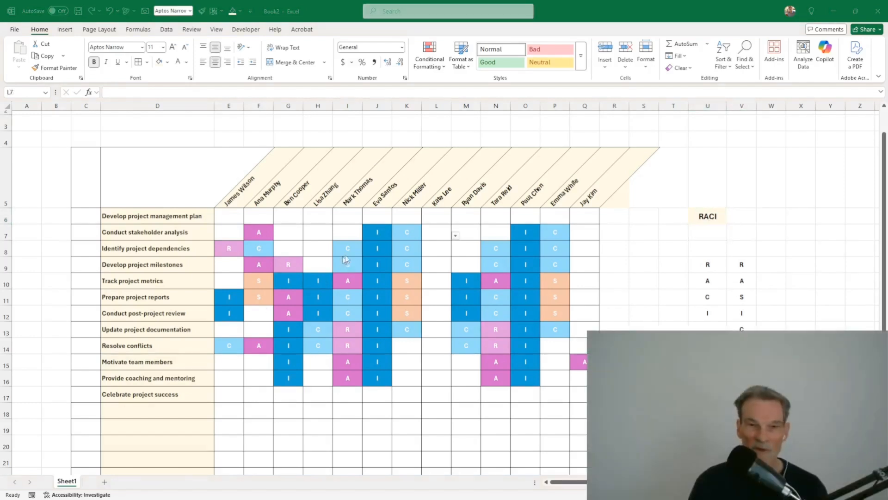
{"action": "left_click", "coordinate": [618, 266]}
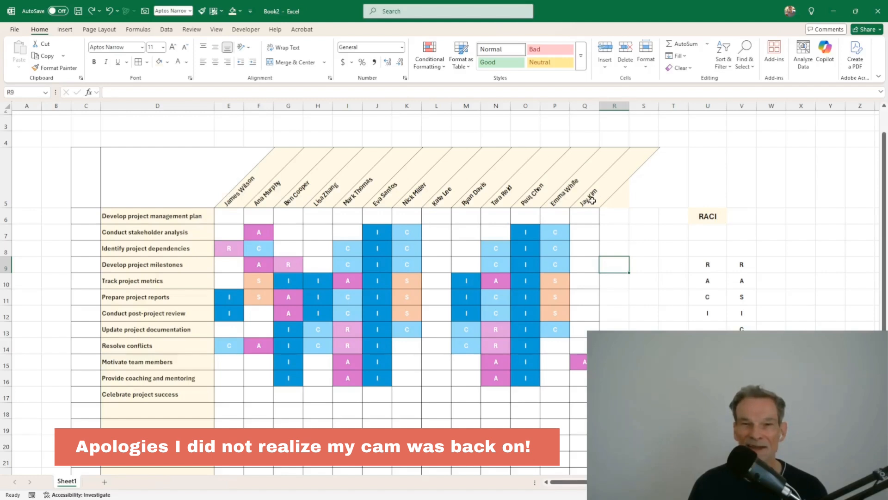
Step: Select the name headers E5:Q5 and bring up the Conditional Formatting menu
{"action": "left_click_drag", "start_coordinate": [592, 200], "coordinate": [241, 196]}
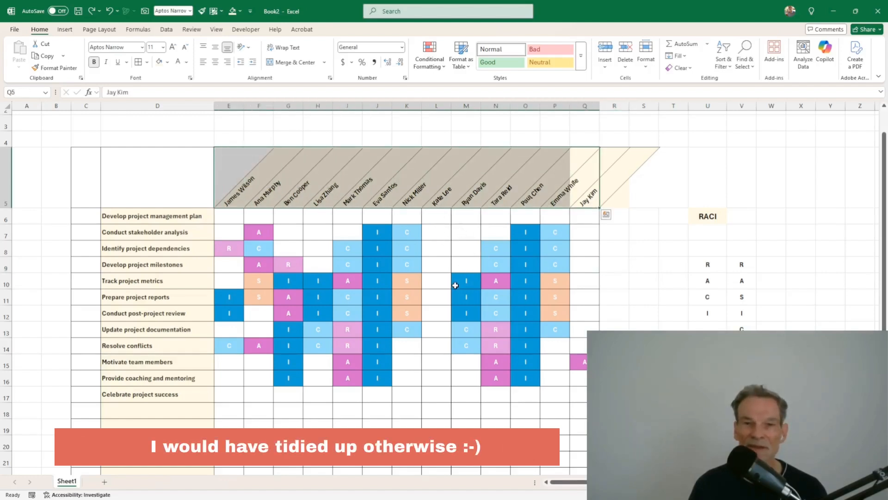
{"action": "left_click", "coordinate": [586, 296]}
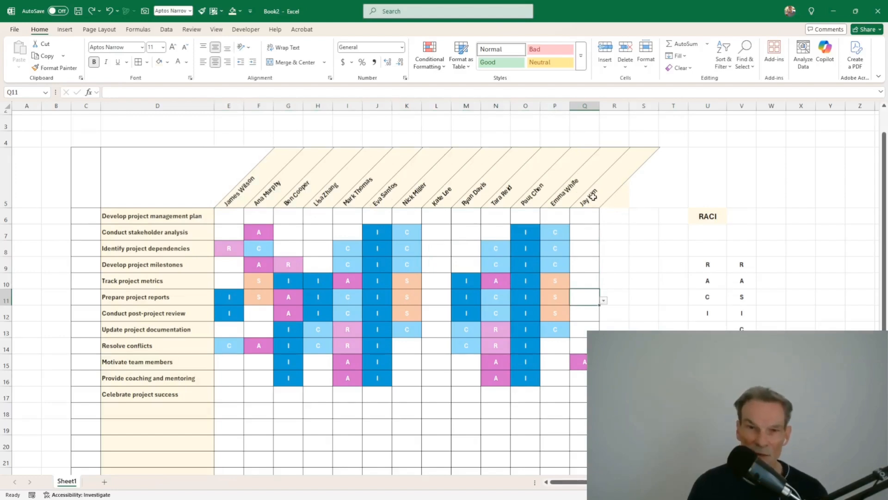
{"action": "left_click", "coordinate": [598, 201]}
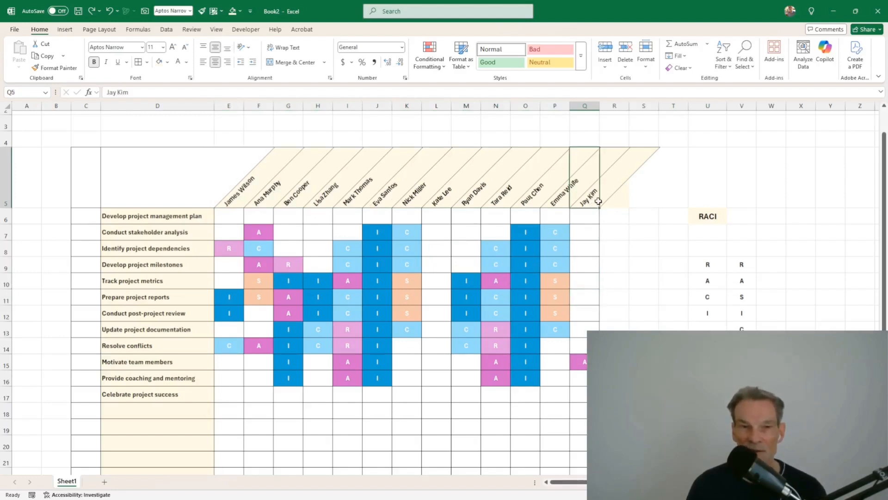
{"action": "left_click_drag", "start_coordinate": [599, 201], "coordinate": [238, 191]}
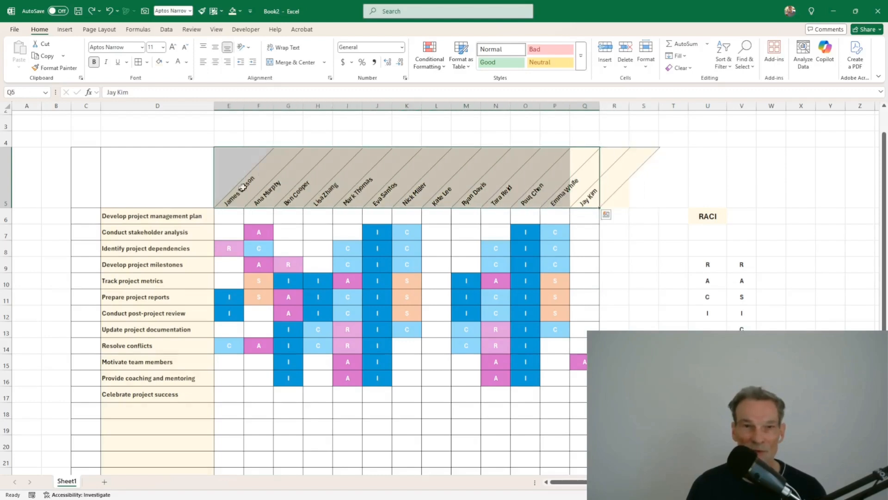
{"action": "left_click", "coordinate": [430, 63]}
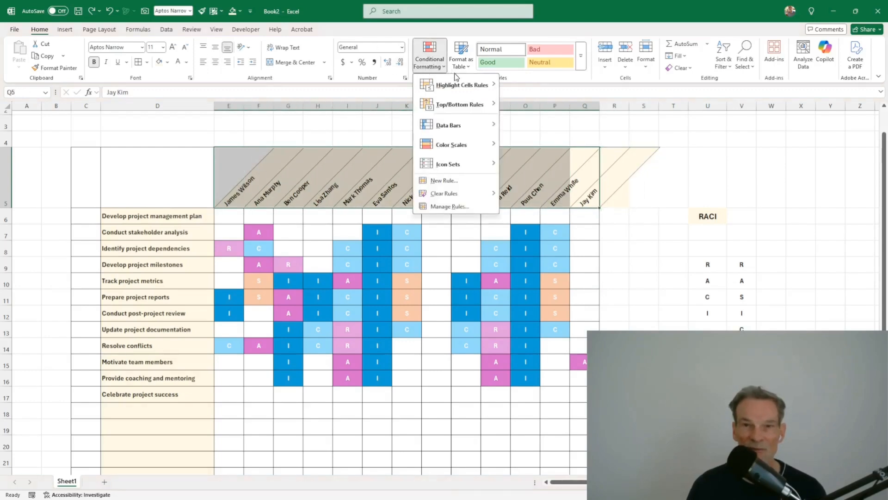
Step: Add a new rule that gives blank name-header cells a white fill
{"action": "left_click", "coordinate": [445, 180]}
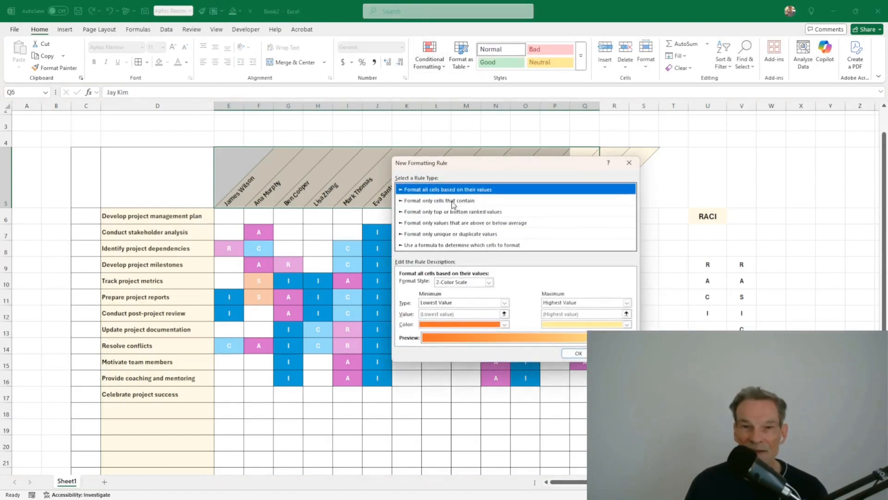
{"action": "left_click", "coordinate": [450, 201]}
{"action": "left_click", "coordinate": [446, 284]}
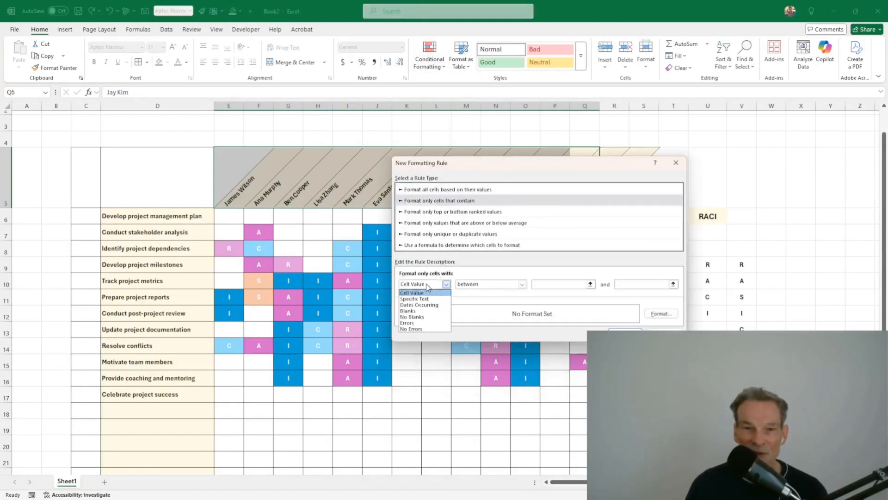
{"action": "left_click", "coordinate": [419, 311]}
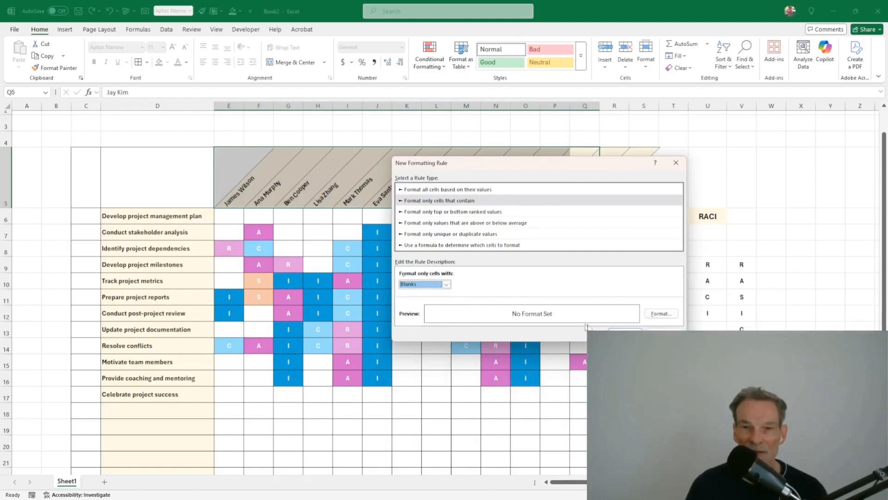
{"action": "left_click", "coordinate": [661, 313]}
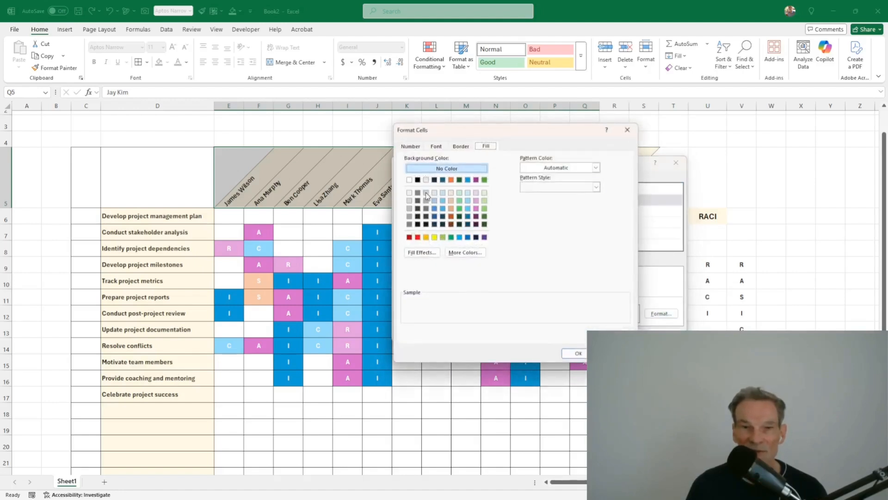
{"action": "left_click", "coordinate": [410, 194]}
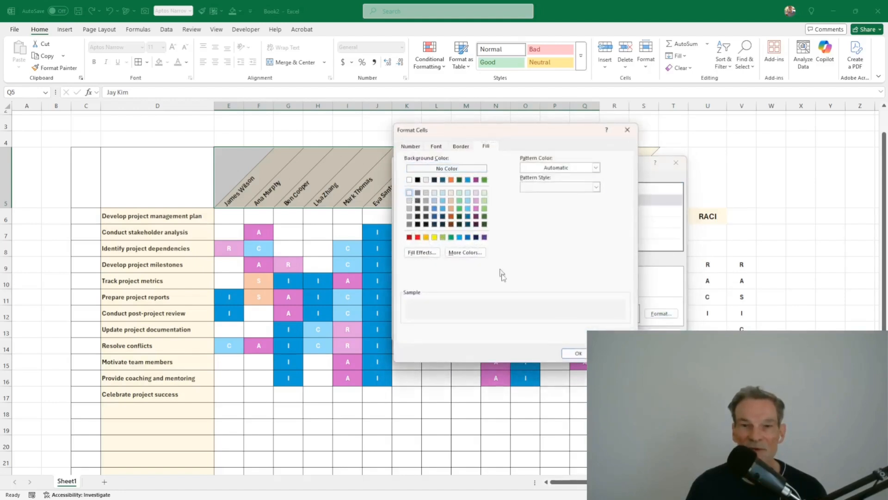
{"action": "left_click", "coordinate": [578, 353]}
{"action": "left_click", "coordinate": [626, 334]}
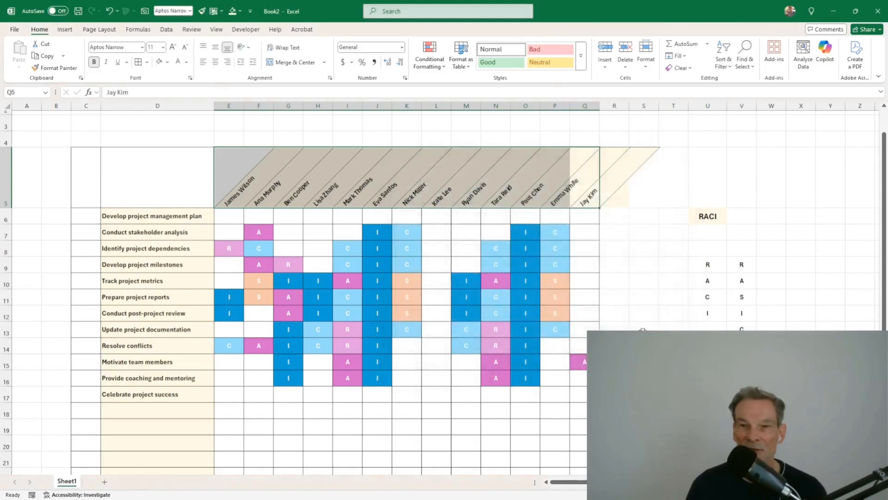
{"action": "left_click", "coordinate": [598, 250]}
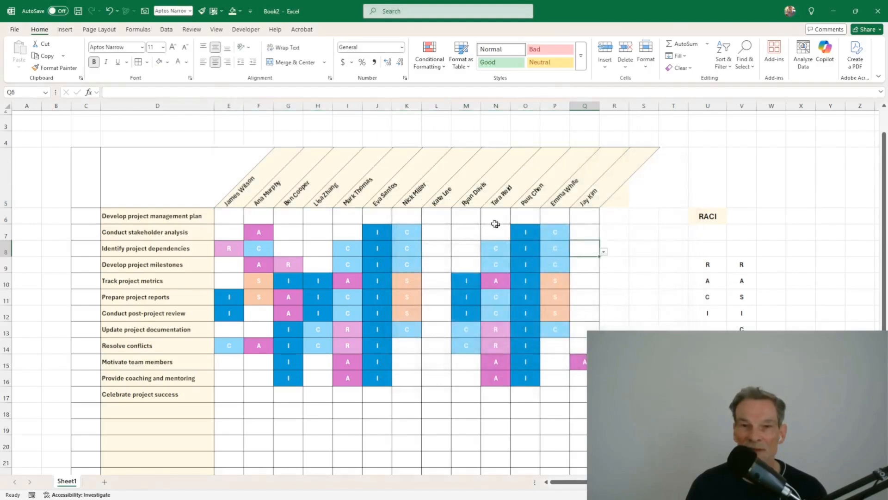
{"action": "left_click", "coordinate": [445, 202]}
{"action": "key", "text": "Delete"}
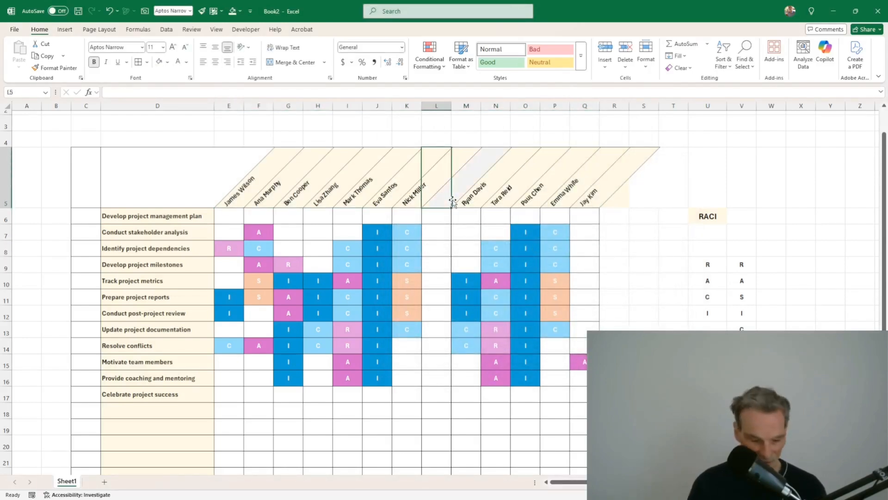
{"action": "key", "text": "ctrl+z"}
{"action": "key", "text": "Return"}
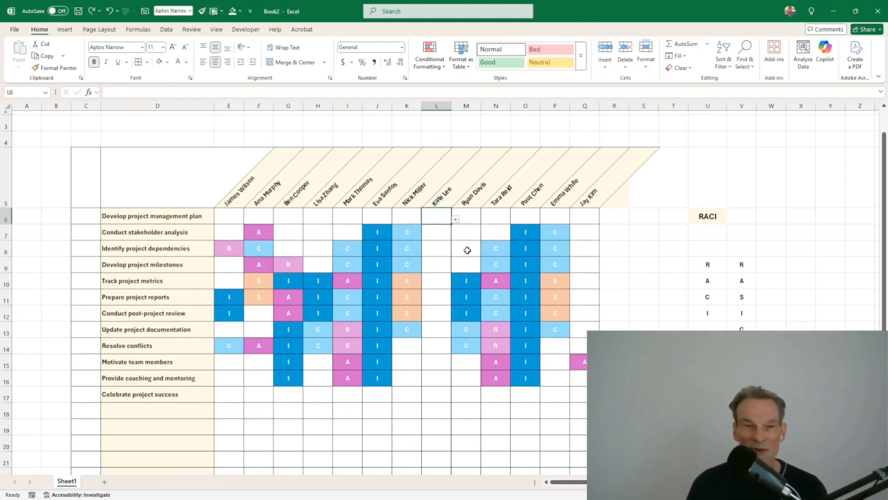
{"action": "scroll", "coordinate": [468, 250], "scroll_direction": "down", "scroll_amount": 1}
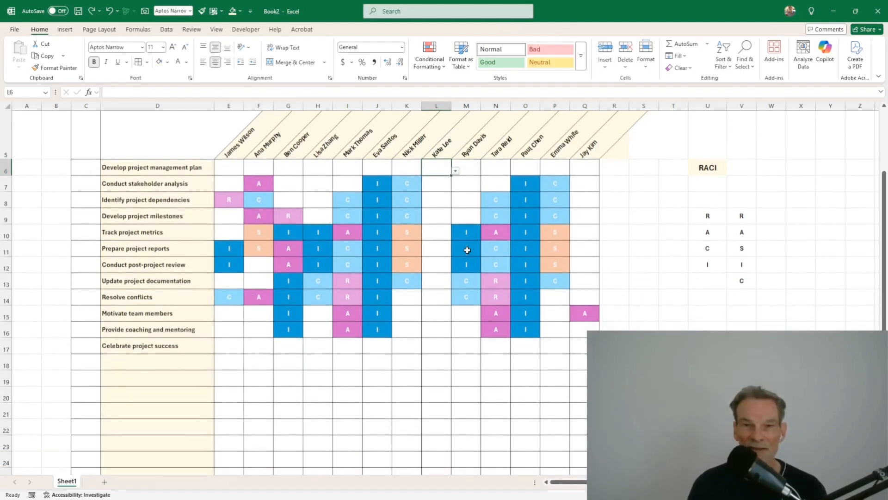
{"action": "scroll", "coordinate": [426, 208], "scroll_direction": "down", "scroll_amount": 3}
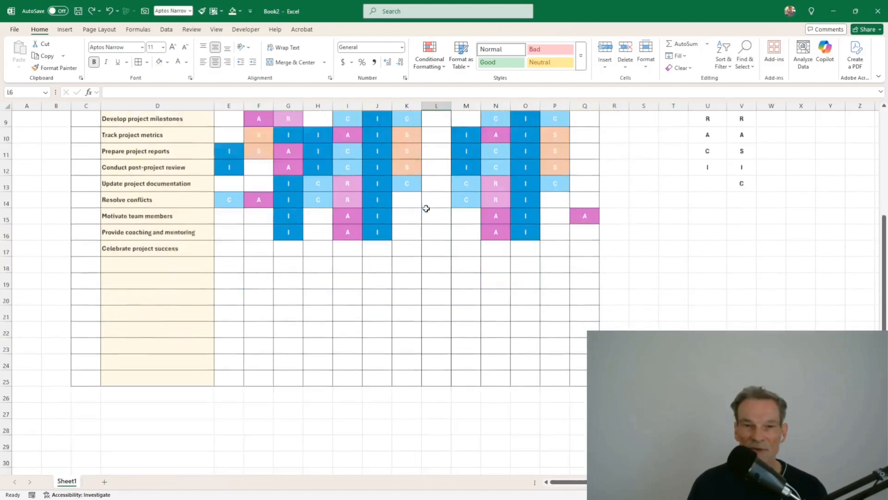
{"action": "scroll", "coordinate": [426, 208], "scroll_direction": "up", "scroll_amount": 3}
{"action": "scroll", "coordinate": [467, 285], "scroll_direction": "down", "scroll_amount": 2}
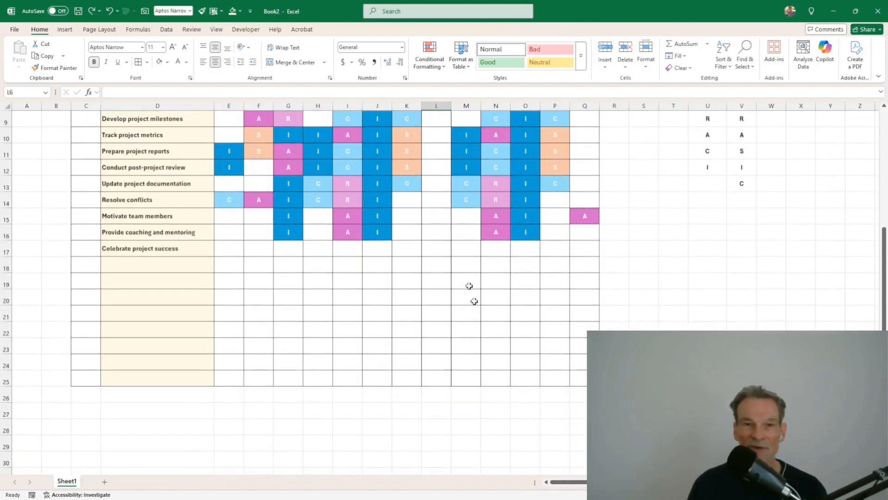
{"action": "left_click", "coordinate": [226, 410]}
{"action": "type", "text": "=counta"}
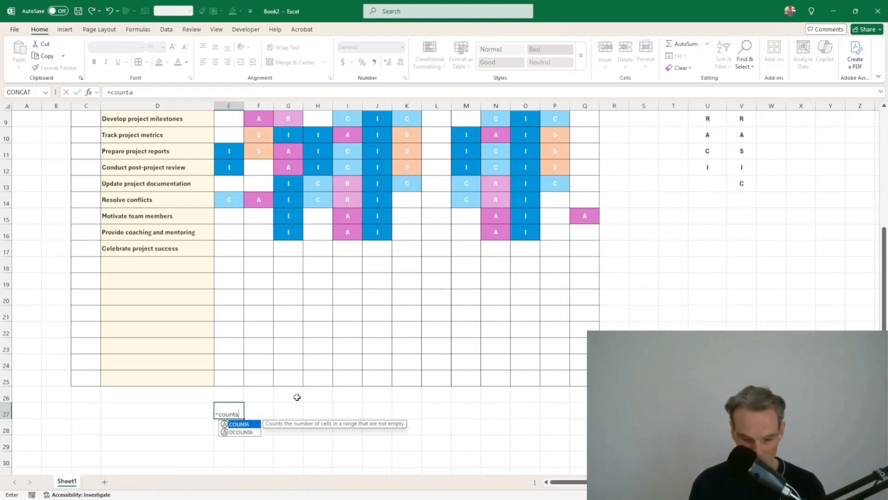
{"action": "type", "text": "("}
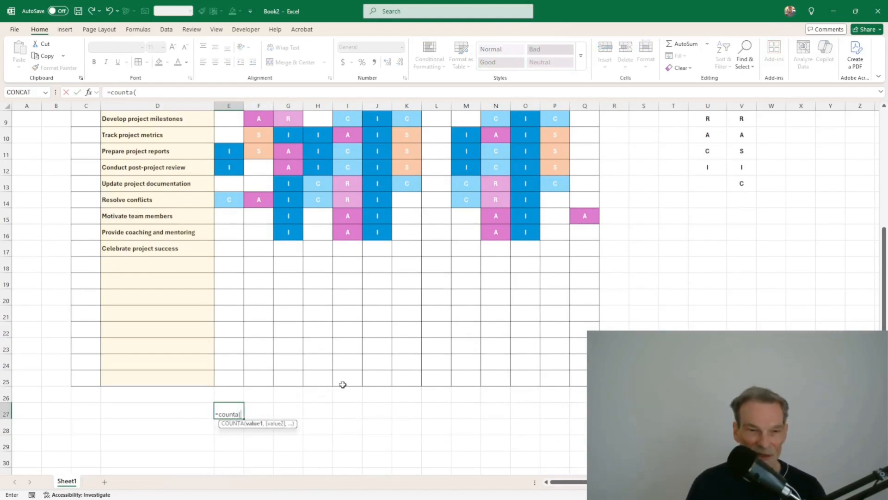
{"action": "scroll", "coordinate": [343, 384], "scroll_direction": "up", "scroll_amount": 2}
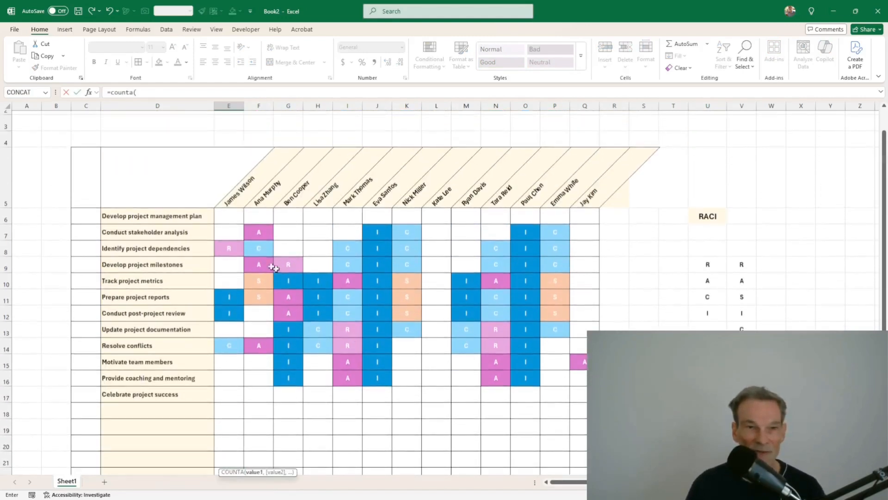
{"action": "left_click_drag", "start_coordinate": [224, 215], "coordinate": [237, 428]}
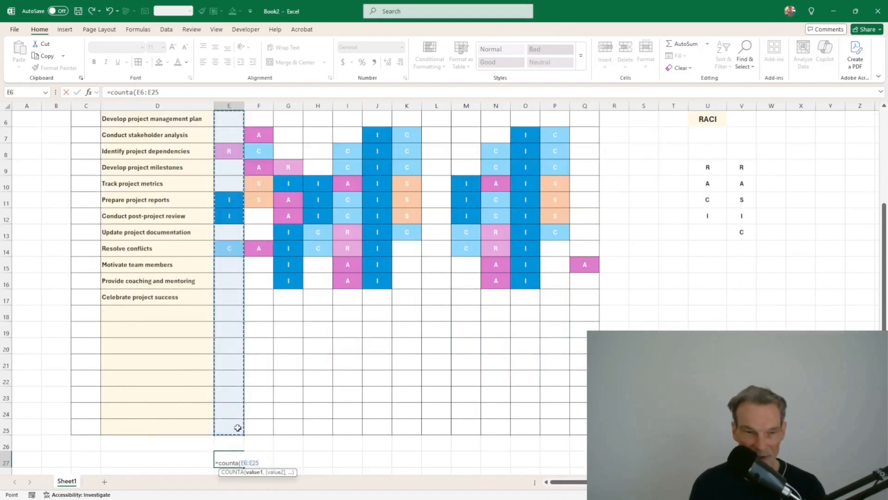
{"action": "type", "text": ")"}
{"action": "key", "text": "ctrl+Return"}
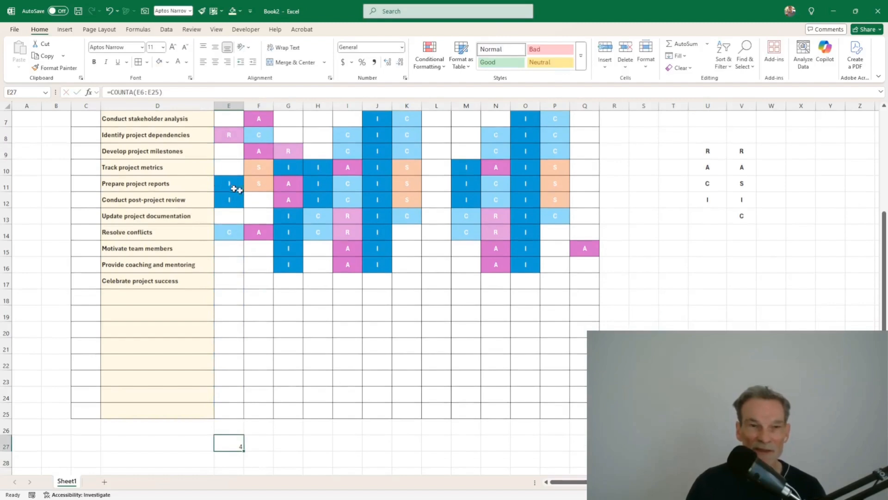
{"action": "scroll", "coordinate": [233, 185], "scroll_direction": "up", "scroll_amount": 1}
{"action": "scroll", "coordinate": [235, 215], "scroll_direction": "down", "scroll_amount": 2}
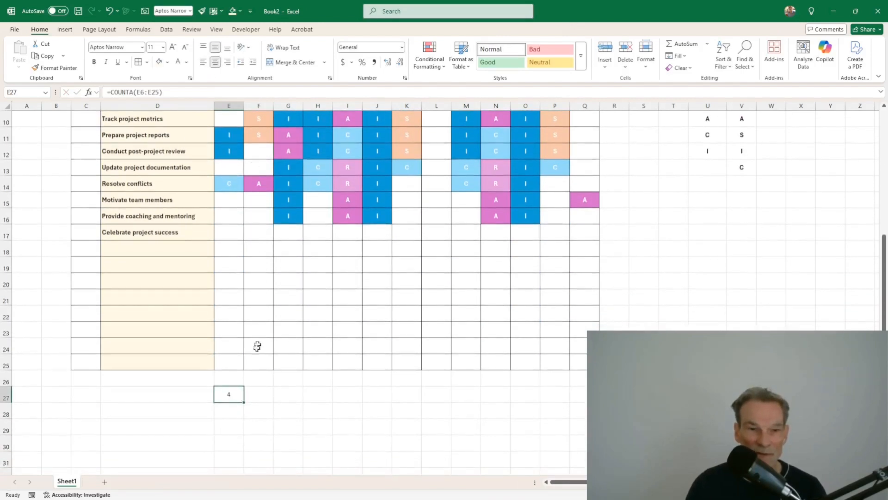
{"action": "left_click_drag", "start_coordinate": [245, 403], "coordinate": [584, 404]}
{"action": "left_click", "coordinate": [546, 441]}
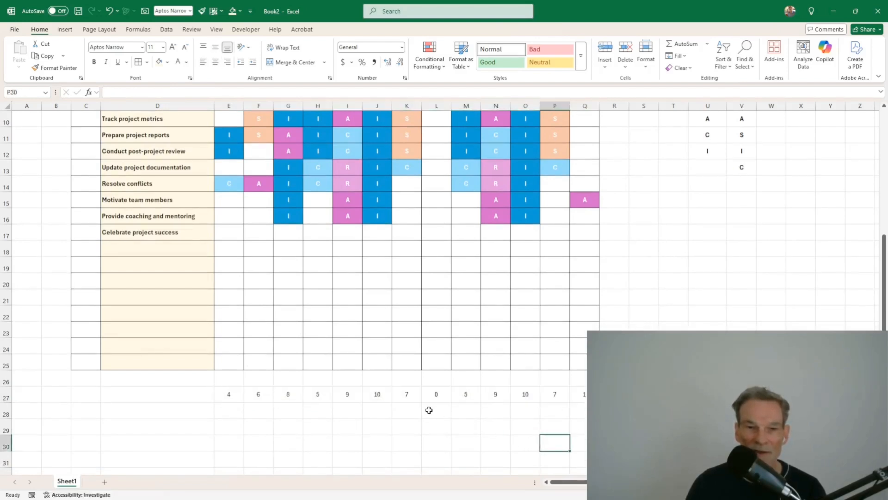
{"action": "left_click", "coordinate": [439, 397]}
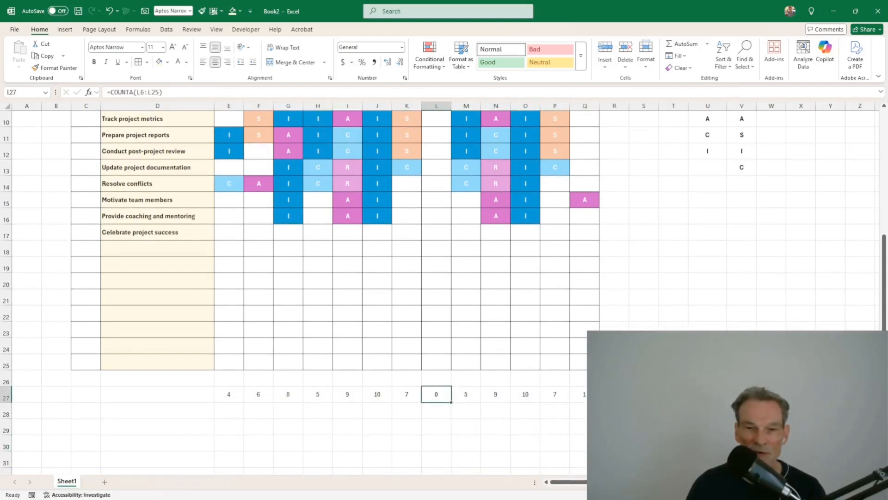
{"action": "left_click_drag", "start_coordinate": [580, 394], "coordinate": [235, 396]}
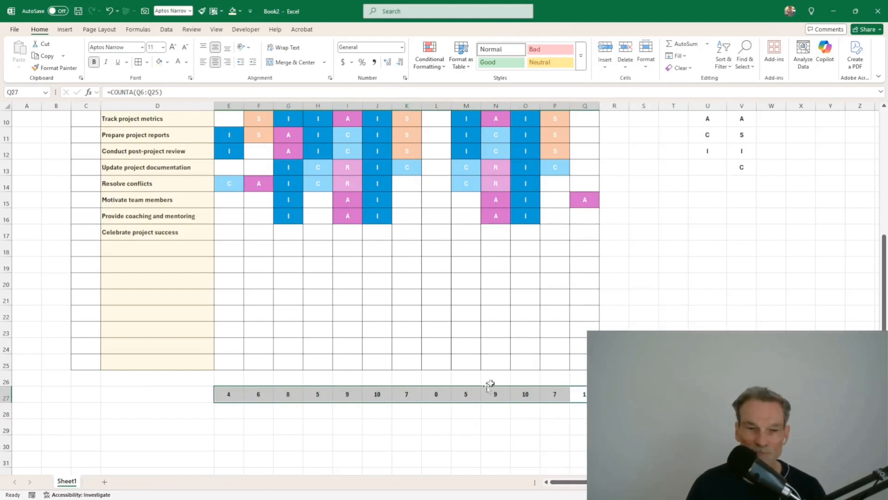
{"action": "scroll", "coordinate": [463, 287], "scroll_direction": "up", "scroll_amount": 3}
{"action": "left_click", "coordinate": [438, 184]}
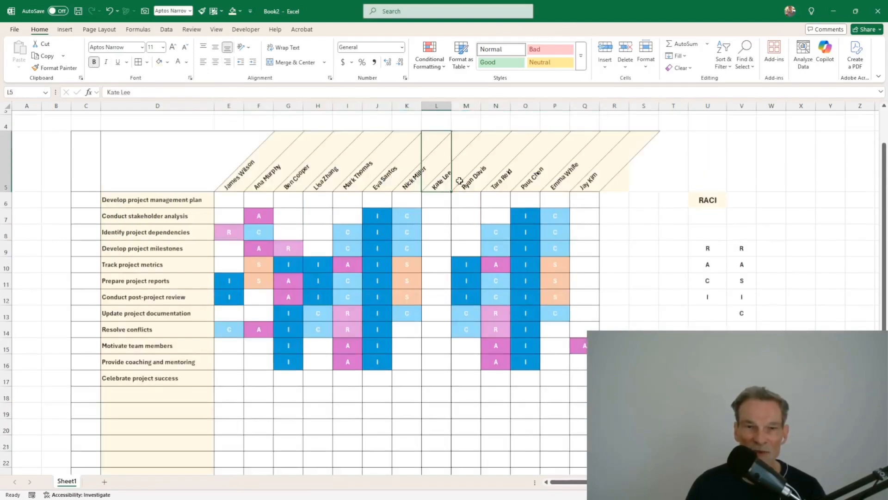
Step: Select name headers E5:Q5 and start a new formula-based conditional formatting rule
{"action": "scroll", "coordinate": [401, 242], "scroll_direction": "down", "scroll_amount": 2}
{"action": "scroll", "coordinate": [712, 164], "scroll_direction": "up", "scroll_amount": 2}
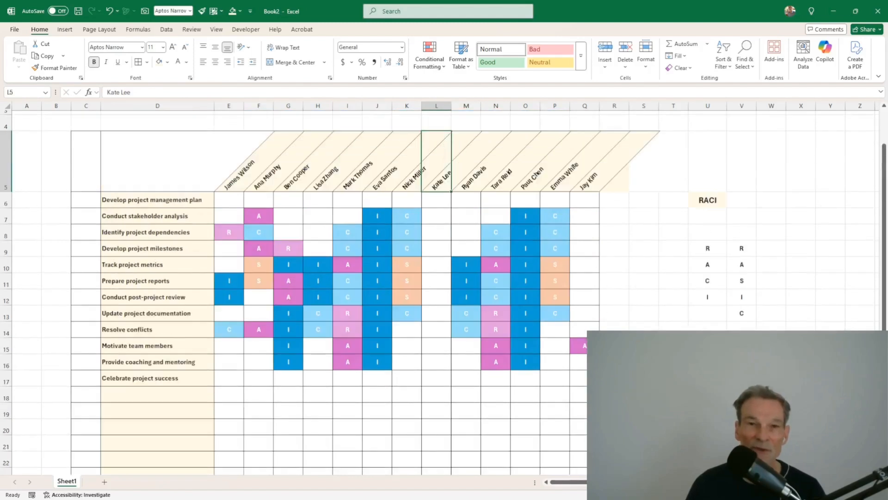
{"action": "left_click", "coordinate": [594, 185]}
{"action": "left_click_drag", "start_coordinate": [234, 175], "coordinate": [583, 181]}
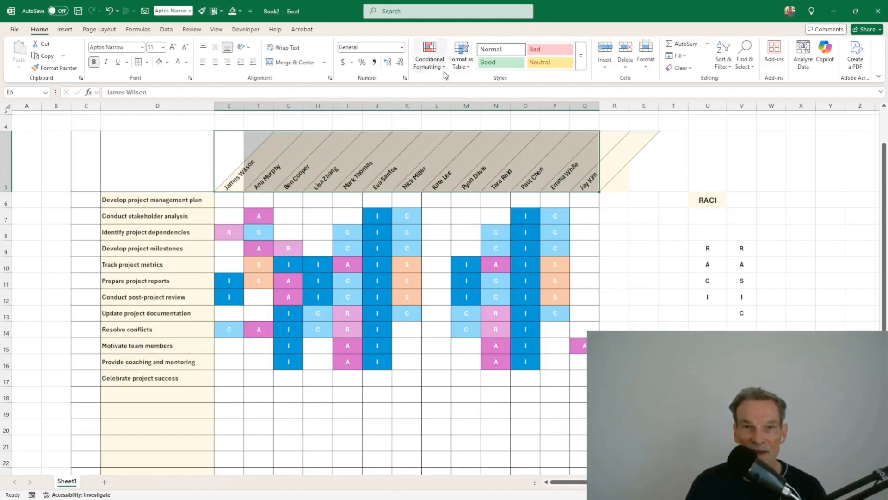
{"action": "left_click", "coordinate": [430, 67]}
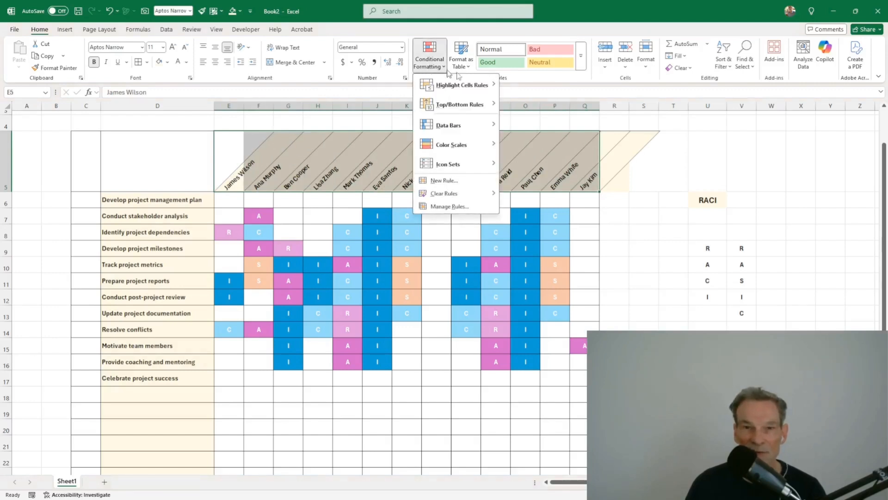
{"action": "left_click", "coordinate": [442, 183]}
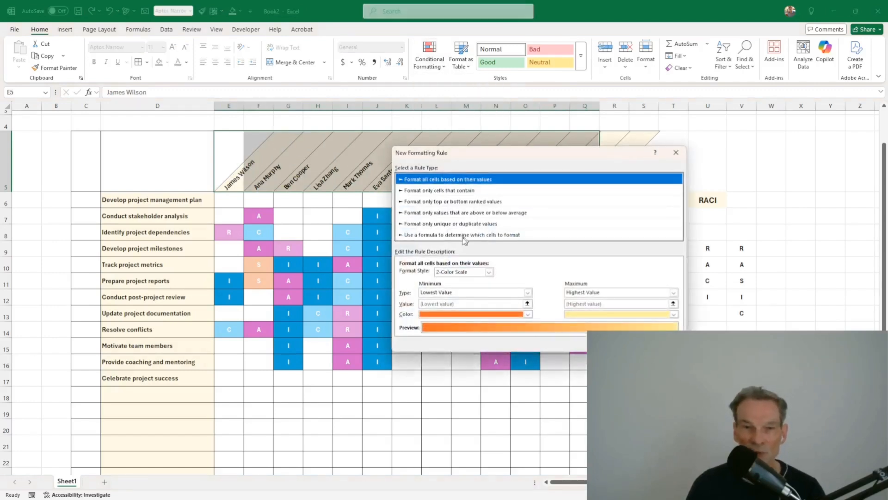
{"action": "left_click", "coordinate": [439, 235]}
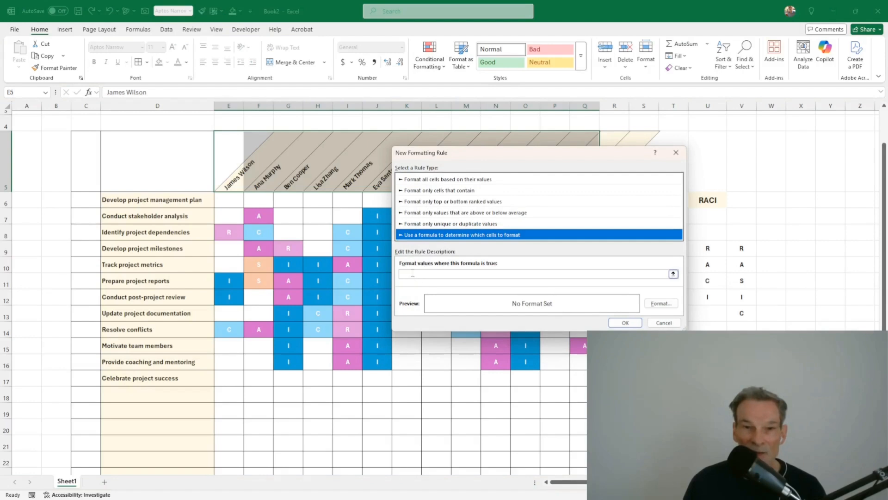
Step: Set the rule formula to =E$27=0 with a white fill and save it
{"action": "left_click", "coordinate": [411, 274]}
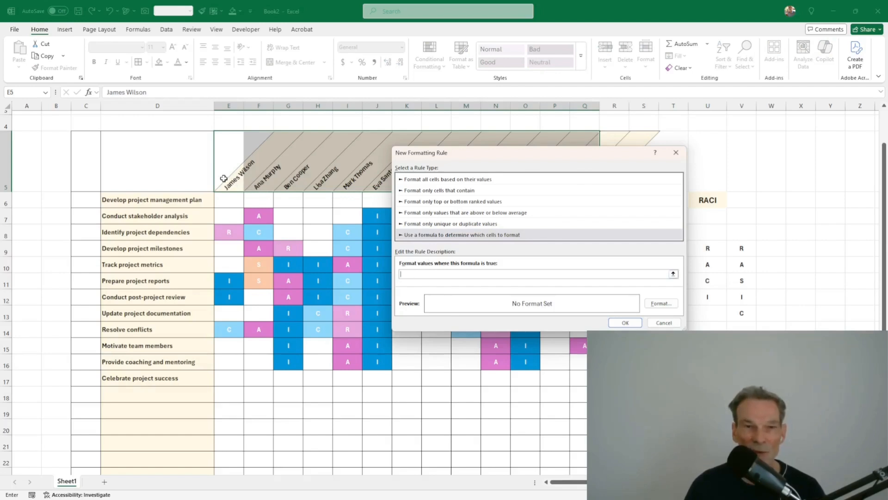
{"action": "scroll", "coordinate": [282, 199], "scroll_direction": "down", "scroll_amount": 2}
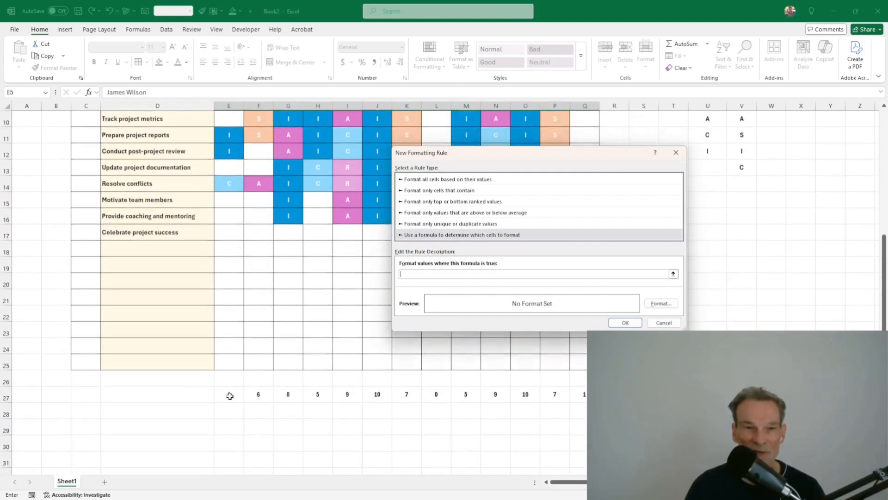
{"action": "left_click", "coordinate": [229, 396]}
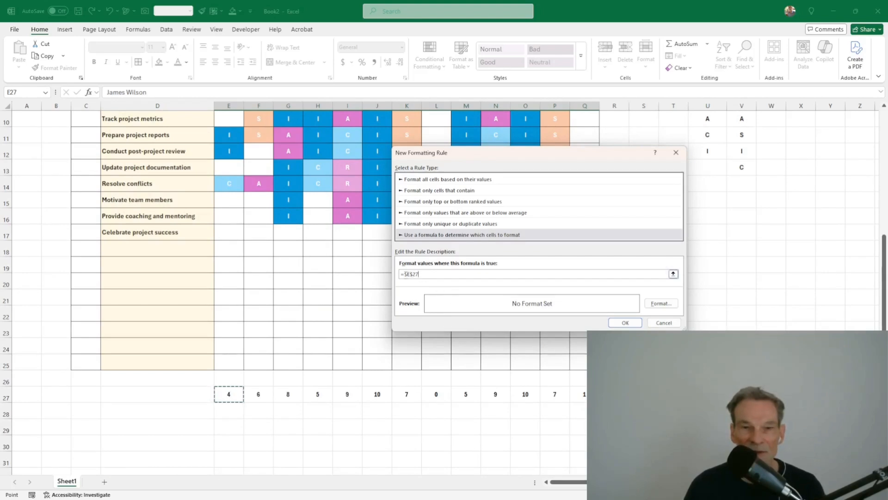
{"action": "left_click", "coordinate": [412, 274]}
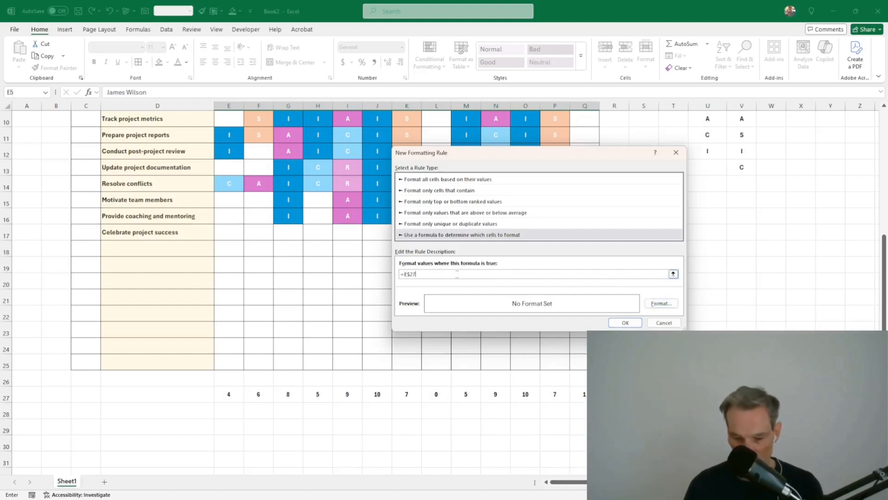
{"action": "type", "text": "=0"}
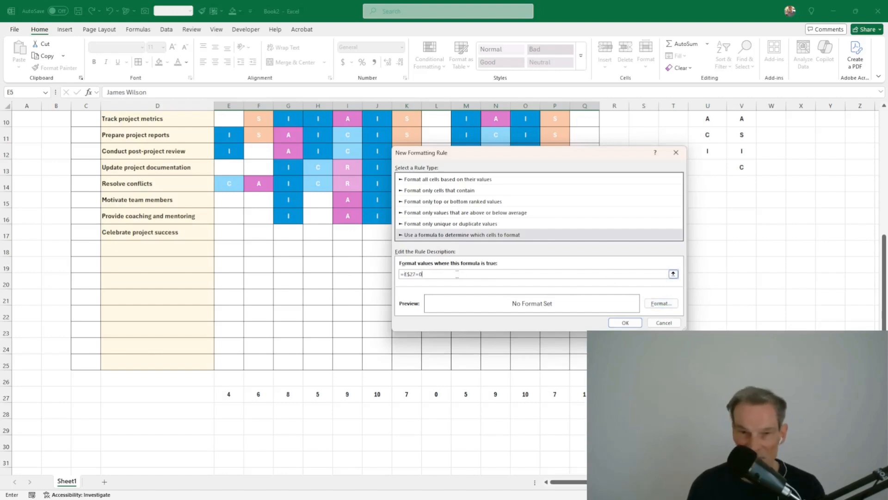
{"action": "left_click", "coordinate": [657, 305]}
{"action": "left_click", "coordinate": [432, 182]}
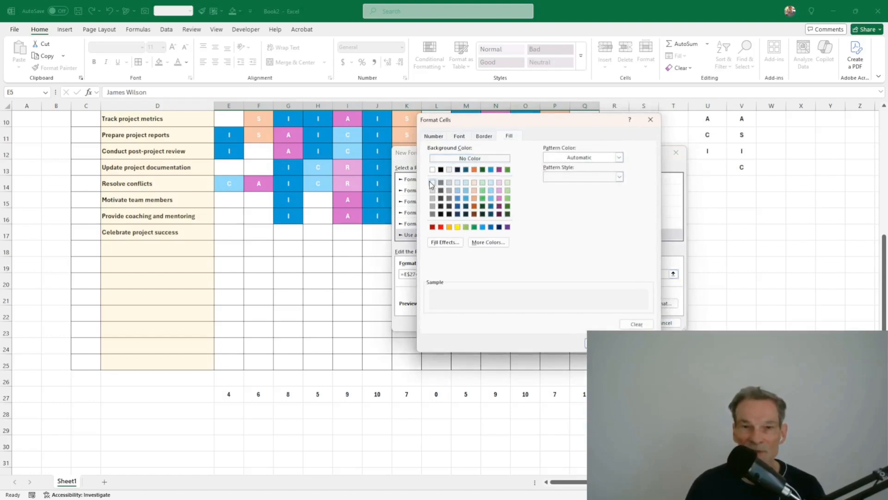
{"action": "left_click", "coordinate": [601, 343]}
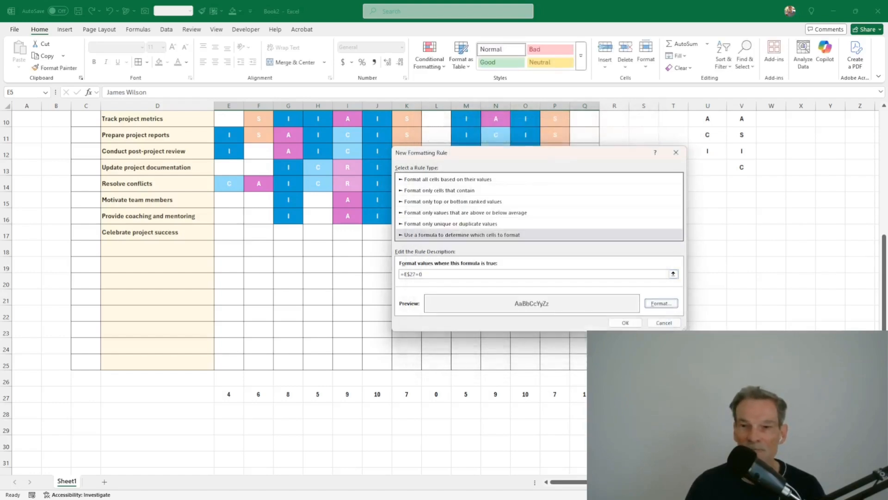
{"action": "left_click", "coordinate": [628, 323]}
{"action": "left_click", "coordinate": [586, 329]}
Step: Test column L by assigning R to L8 and checking its total in L27
{"action": "scroll", "coordinate": [585, 328], "scroll_direction": "up", "scroll_amount": 3}
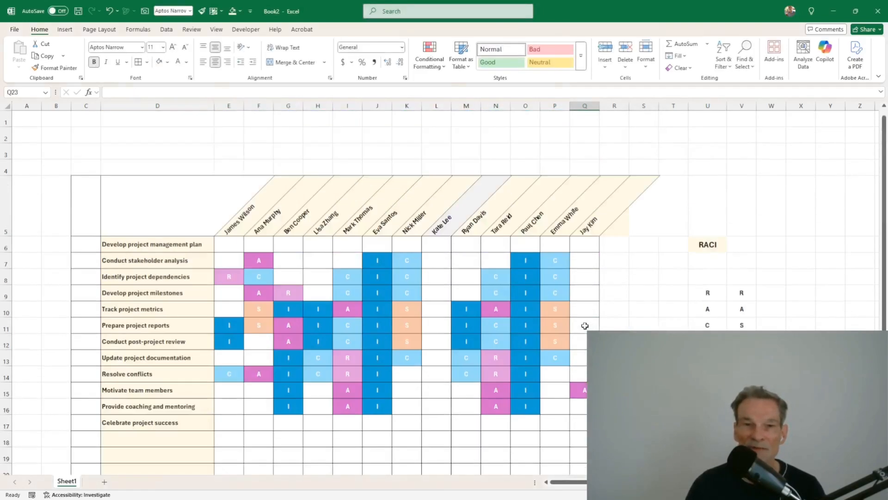
{"action": "scroll", "coordinate": [458, 225], "scroll_direction": "down", "scroll_amount": 2}
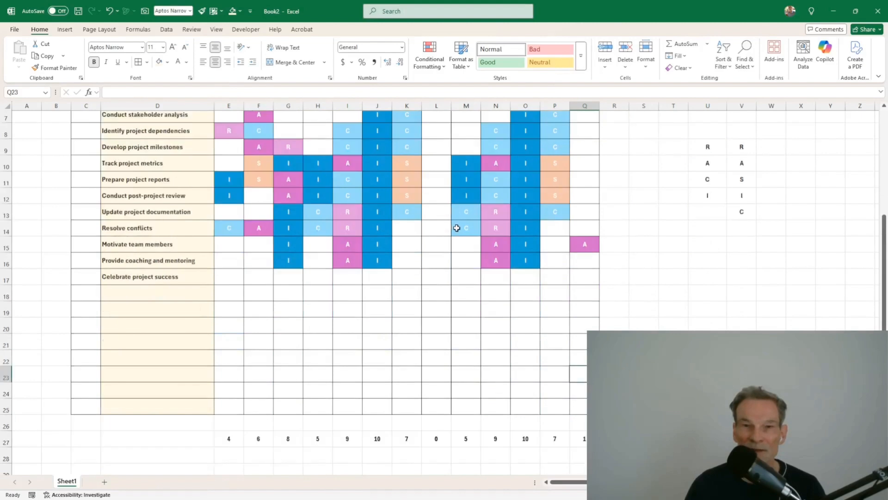
{"action": "scroll", "coordinate": [462, 259], "scroll_direction": "up", "scroll_amount": 2}
{"action": "left_click", "coordinate": [433, 277]}
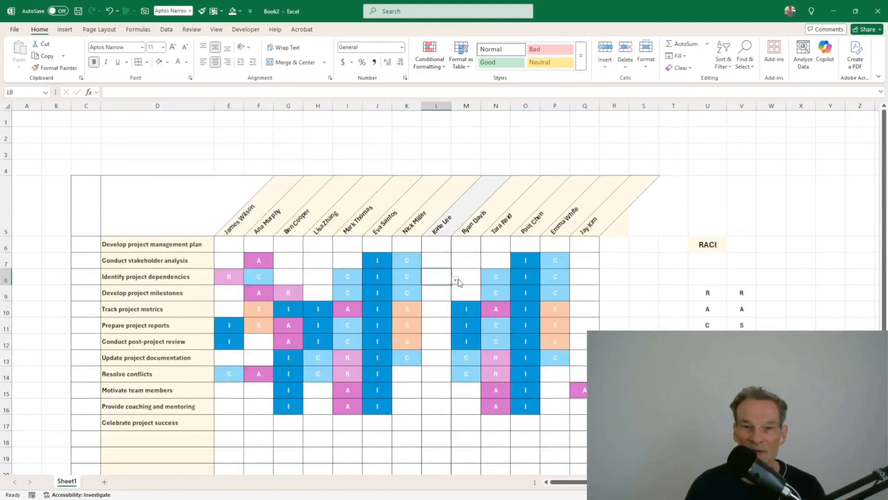
{"action": "left_click", "coordinate": [456, 279]}
{"action": "left_click", "coordinate": [433, 289]}
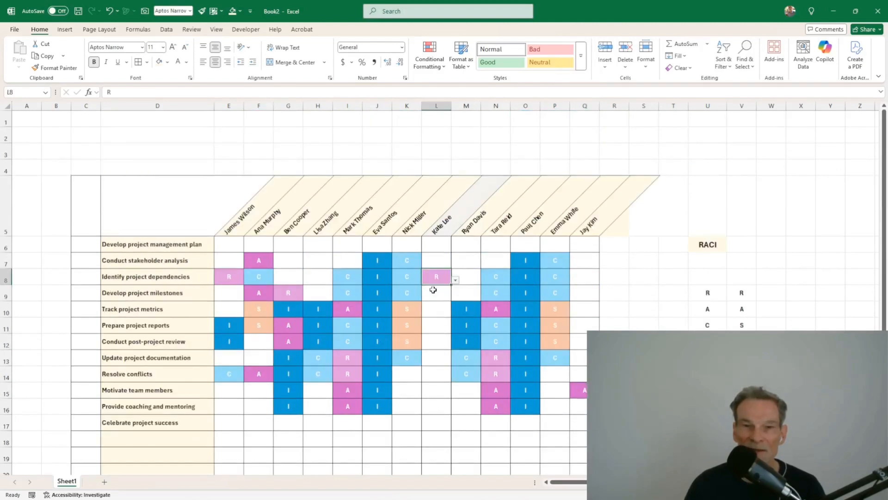
{"action": "scroll", "coordinate": [440, 308], "scroll_direction": "down", "scroll_amount": 4}
{"action": "left_click", "coordinate": [438, 341]}
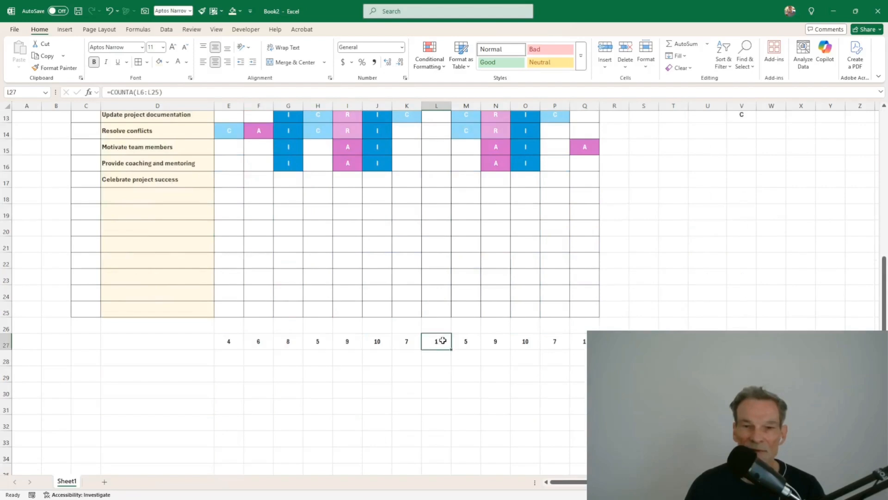
{"action": "scroll", "coordinate": [444, 344], "scroll_direction": "up", "scroll_amount": 4}
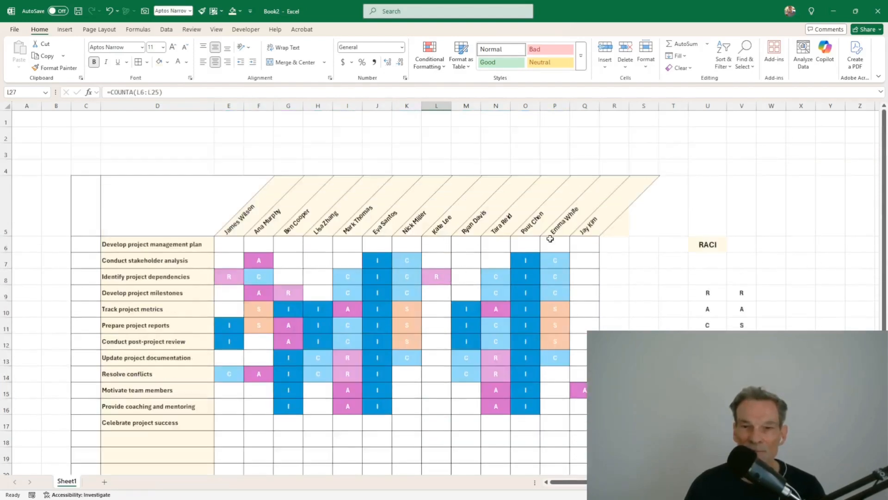
Step: Clear the test R from L8 and delete the name from the L5 header
{"action": "left_click", "coordinate": [442, 274]}
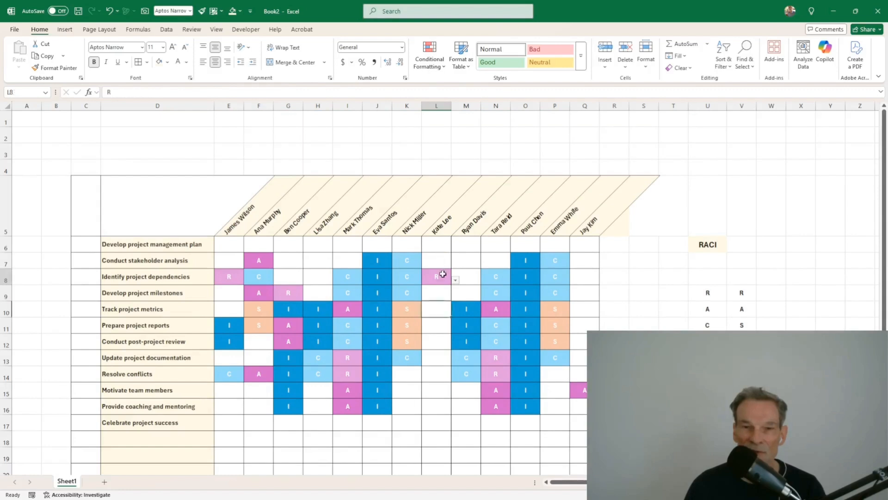
{"action": "left_click", "coordinate": [455, 281]}
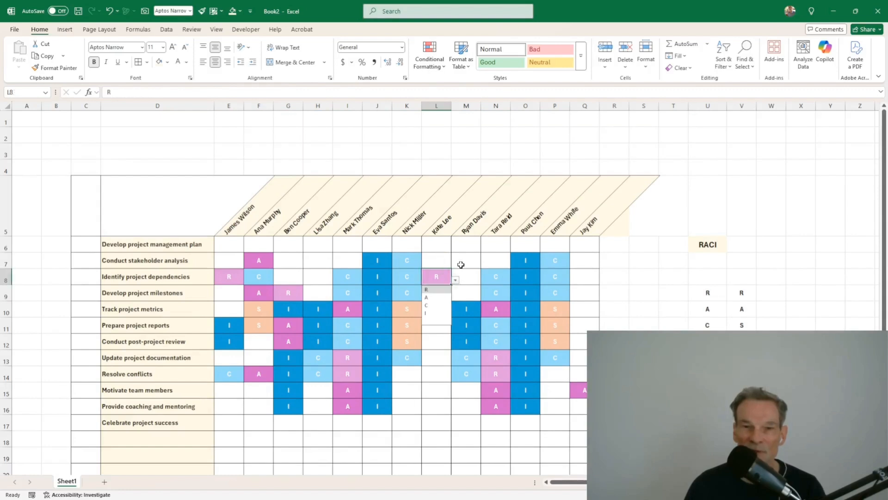
{"action": "left_click", "coordinate": [461, 265]}
{"action": "left_click", "coordinate": [448, 274]}
{"action": "key", "text": "Delete"}
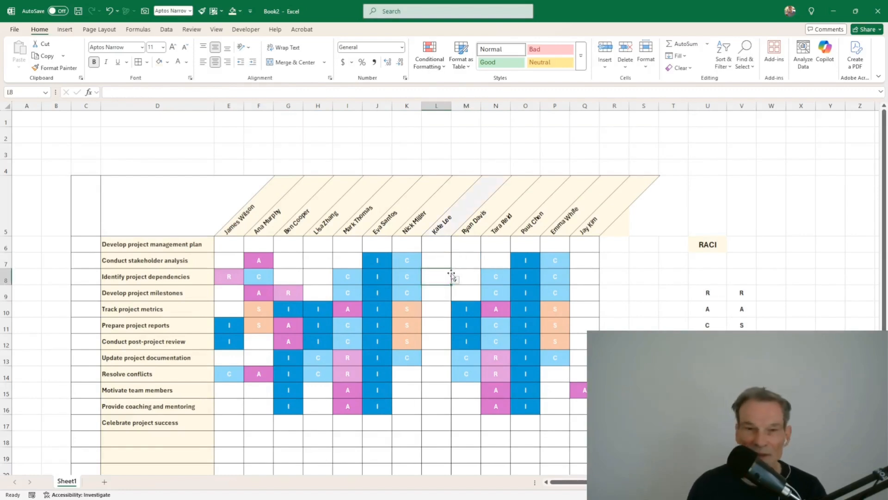
{"action": "left_click", "coordinate": [447, 224]}
{"action": "key", "text": "Delete"}
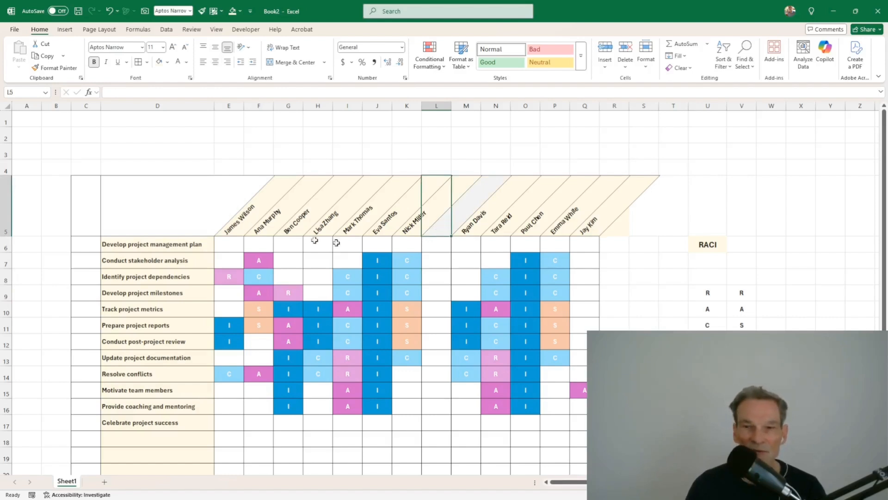
{"action": "left_click", "coordinate": [564, 343]}
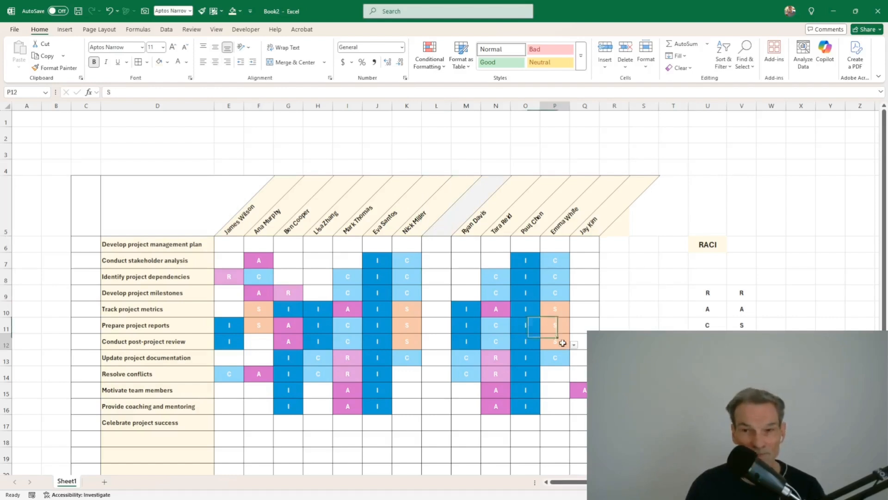
{"action": "left_click", "coordinate": [673, 358]}
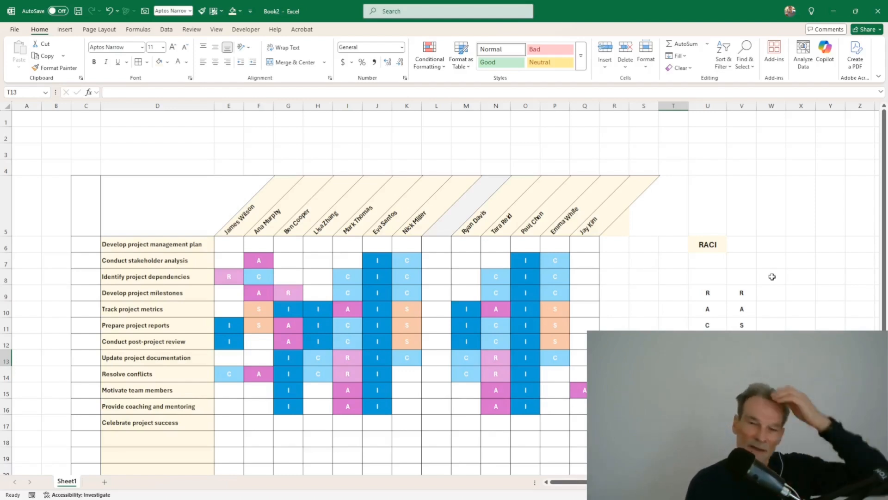
{"action": "left_click_drag", "start_coordinate": [744, 291], "coordinate": [742, 324]}
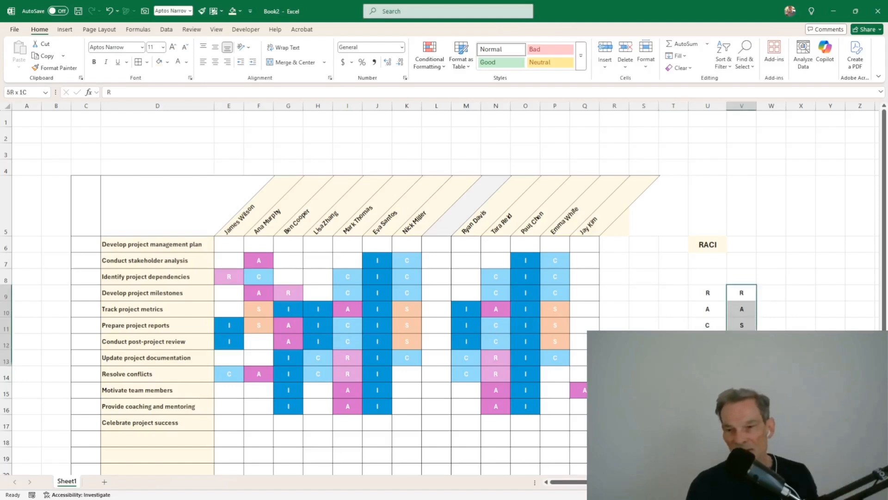
{"action": "left_click", "coordinate": [707, 296]}
{"action": "left_click_drag", "start_coordinate": [706, 300], "coordinate": [719, 329]}
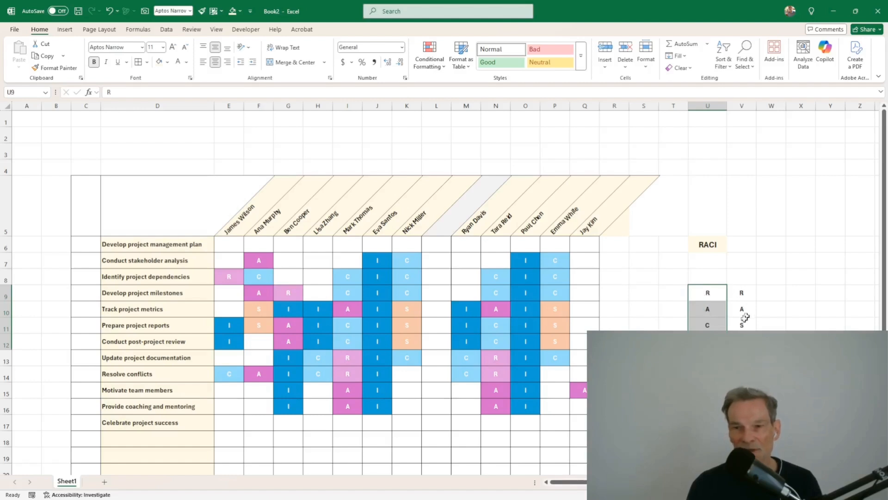
{"action": "left_click_drag", "start_coordinate": [742, 292], "coordinate": [742, 357]}
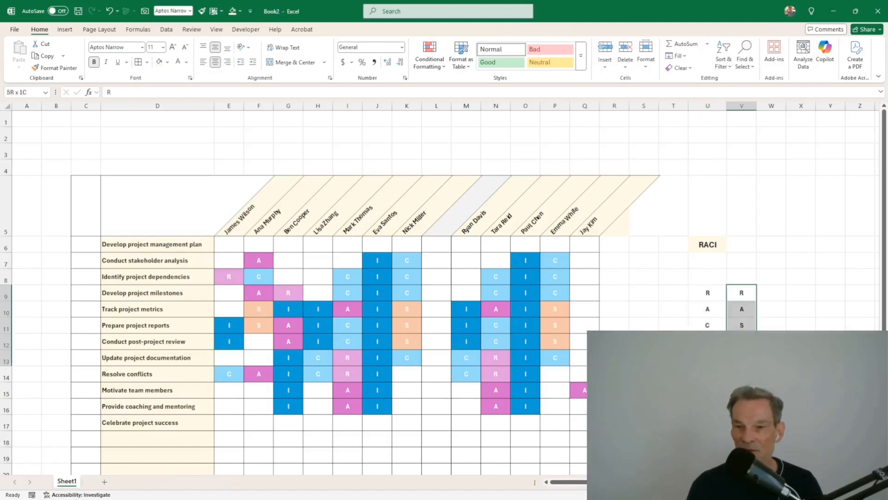
{"action": "left_click", "coordinate": [769, 293]}
Step: Enter the label 'Highlight when absent' in cell W8
{"action": "left_click", "coordinate": [782, 279]}
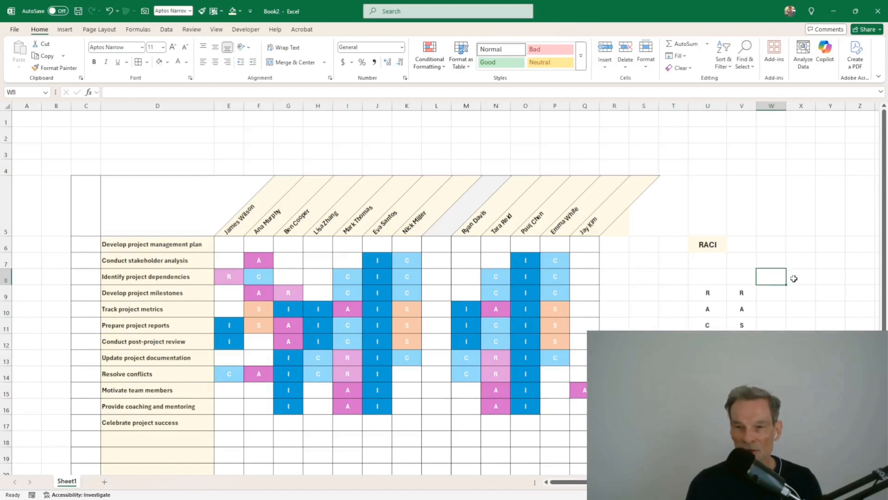
{"action": "type", "text": "Ma"}
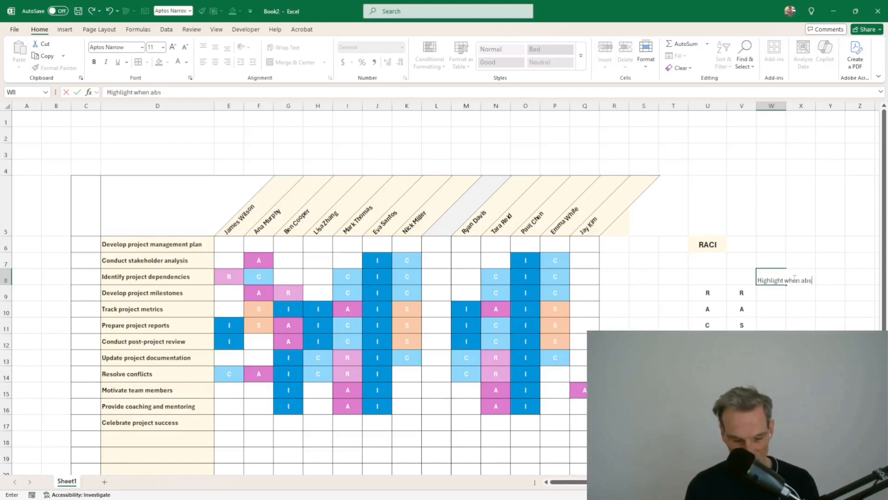
{"action": "key", "text": "ctrl+Return"}
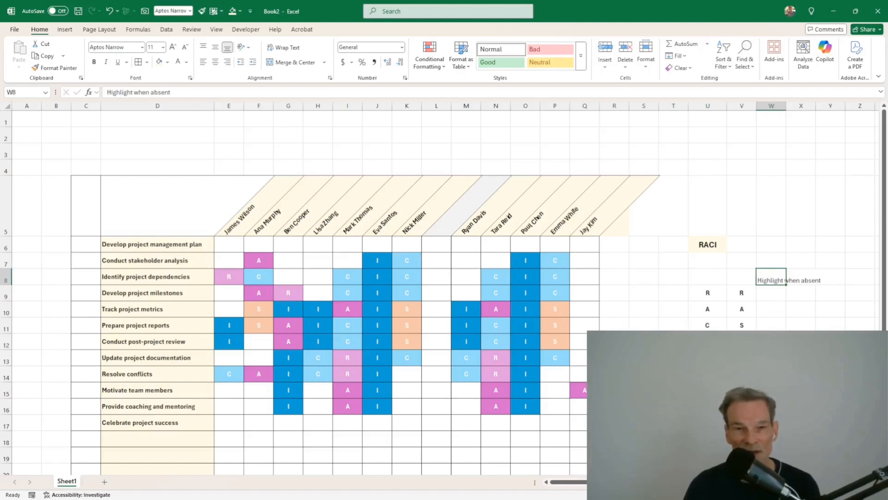
Step: Middle-align the W8 label and wrap it onto two lines
{"action": "left_click_drag", "start_coordinate": [86, 250], "coordinate": [85, 421]}
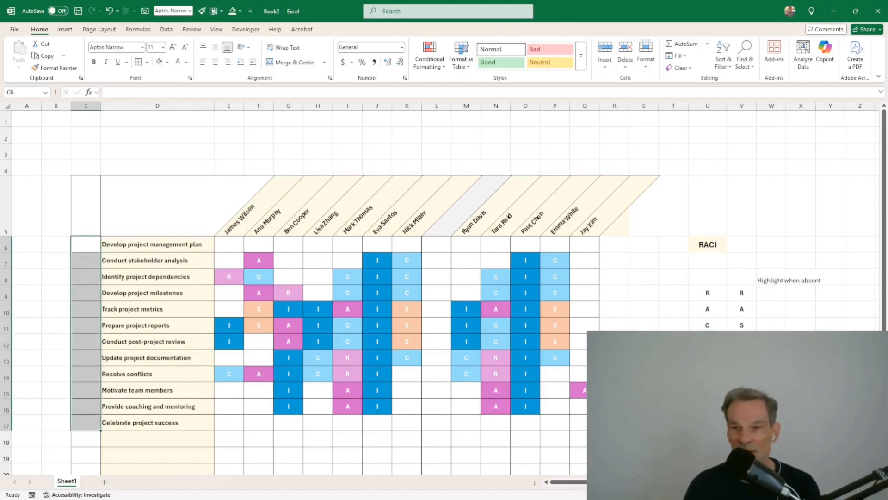
{"action": "left_click", "coordinate": [781, 282]}
{"action": "left_click", "coordinate": [215, 48]}
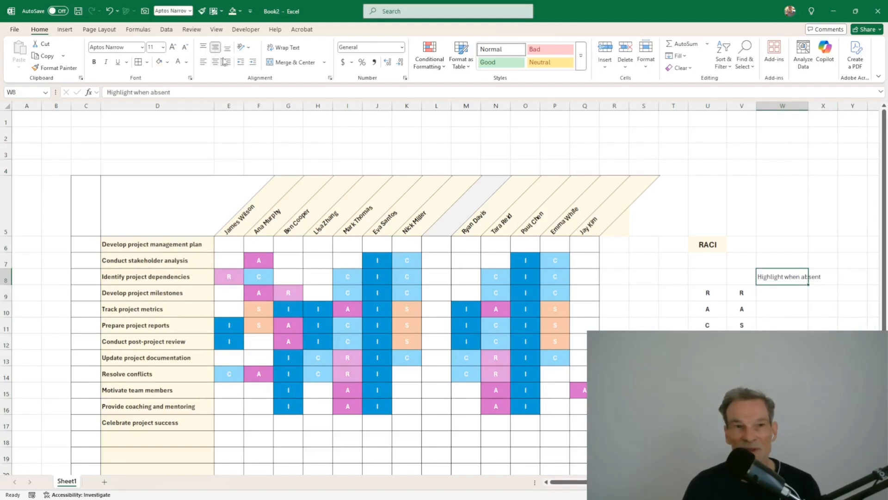
{"action": "left_click", "coordinate": [282, 48]}
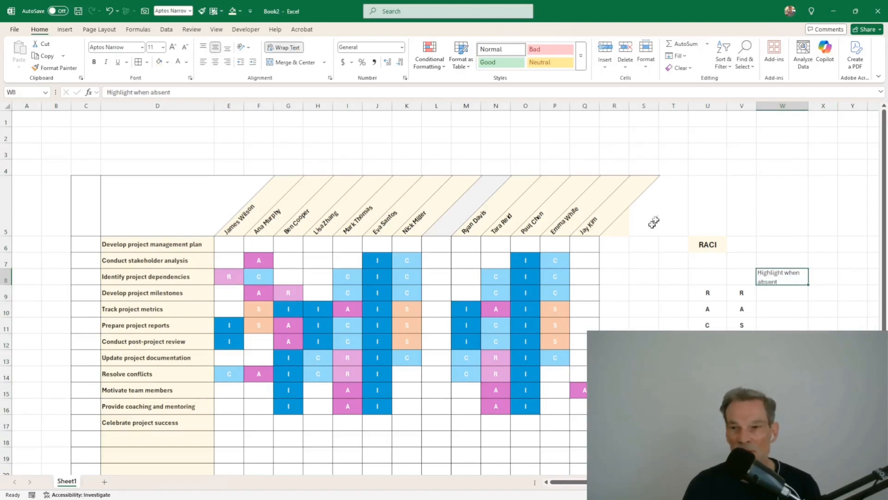
{"action": "left_click", "coordinate": [774, 296]}
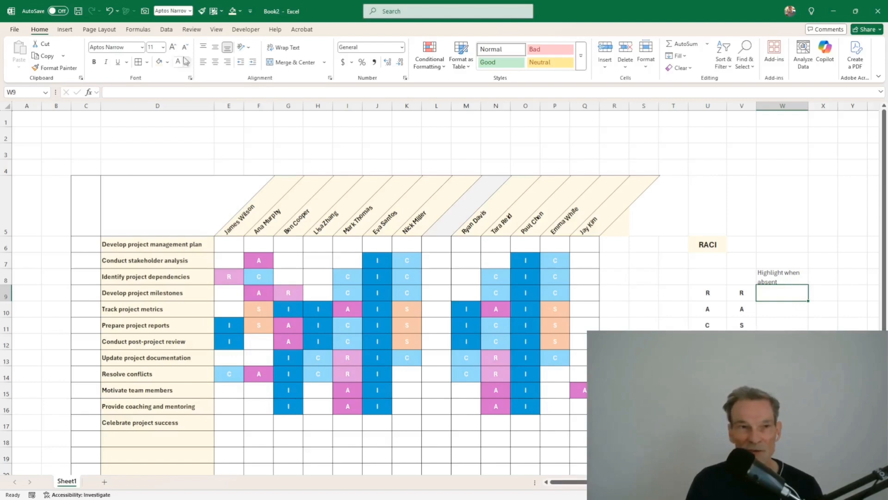
Step: Add a Y,N list data validation to cell W9
{"action": "left_click", "coordinate": [167, 30]}
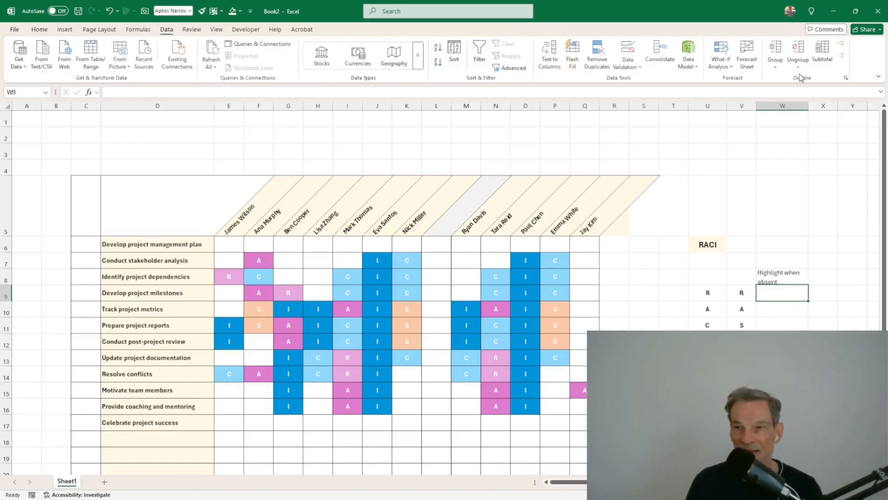
{"action": "left_click", "coordinate": [628, 67]}
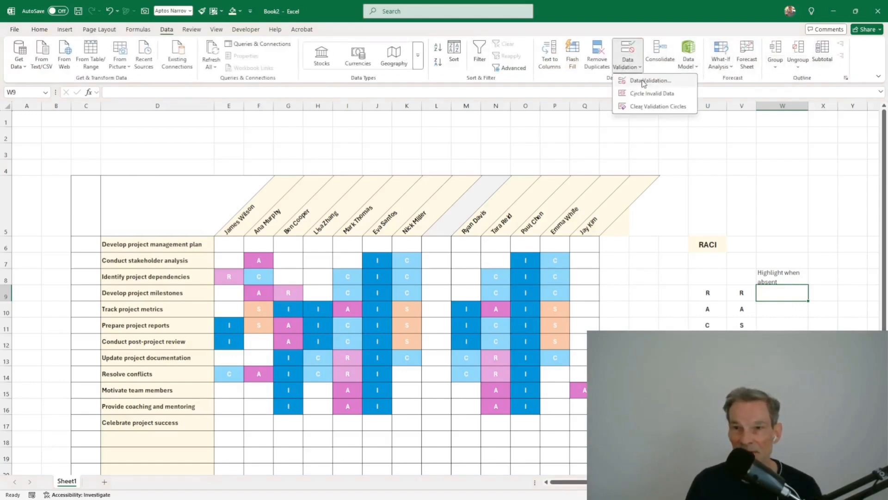
{"action": "left_click", "coordinate": [643, 83]}
{"action": "left_click", "coordinate": [489, 203]}
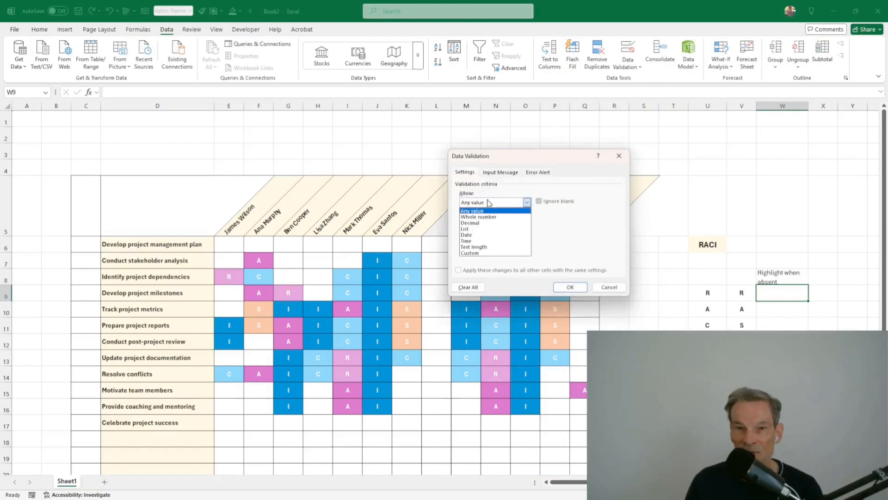
{"action": "left_click", "coordinate": [487, 240]}
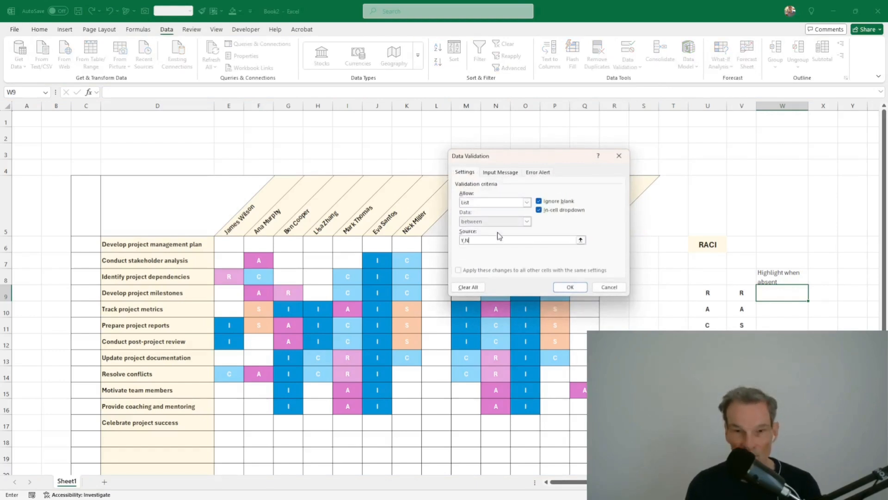
{"action": "key", "text": "Return"}
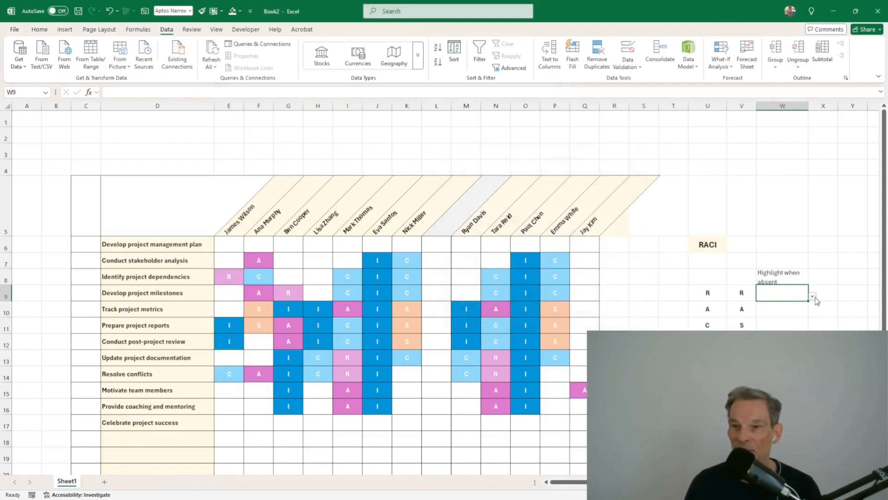
Step: Set W9 to Y and fill it down through W11
{"action": "left_click", "coordinate": [814, 298]}
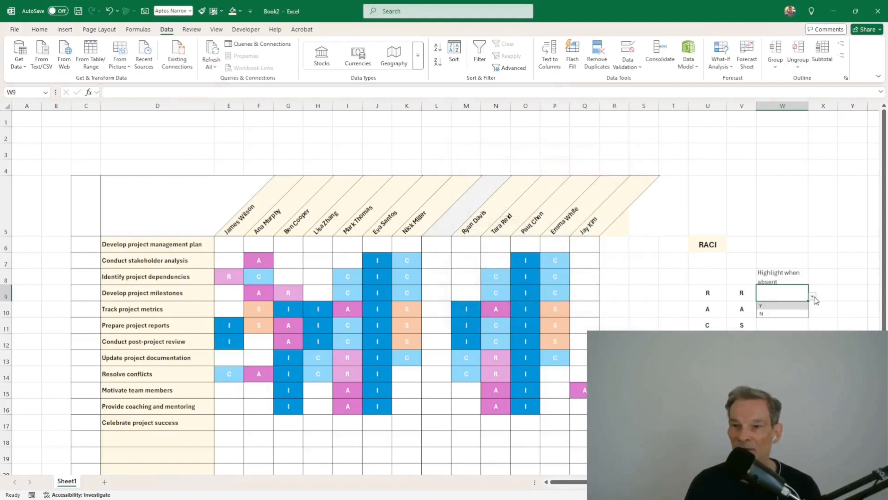
{"action": "left_click", "coordinate": [762, 308]}
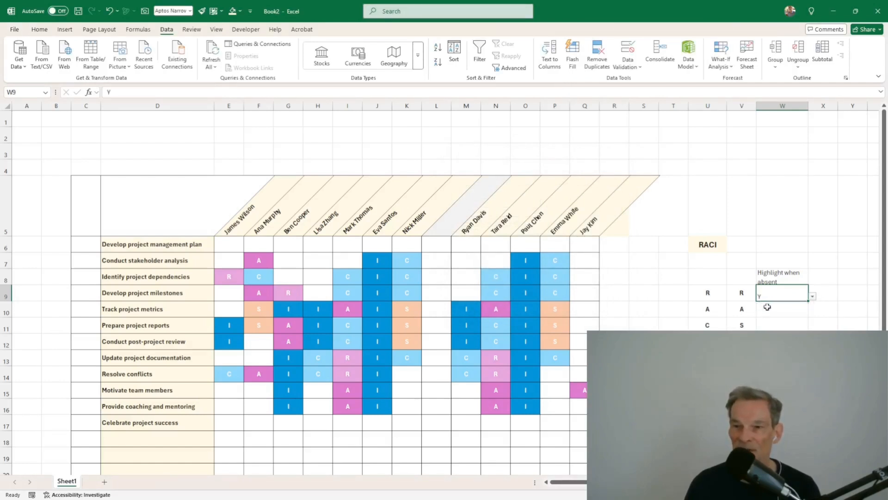
{"action": "left_click_drag", "start_coordinate": [809, 301], "coordinate": [808, 345]}
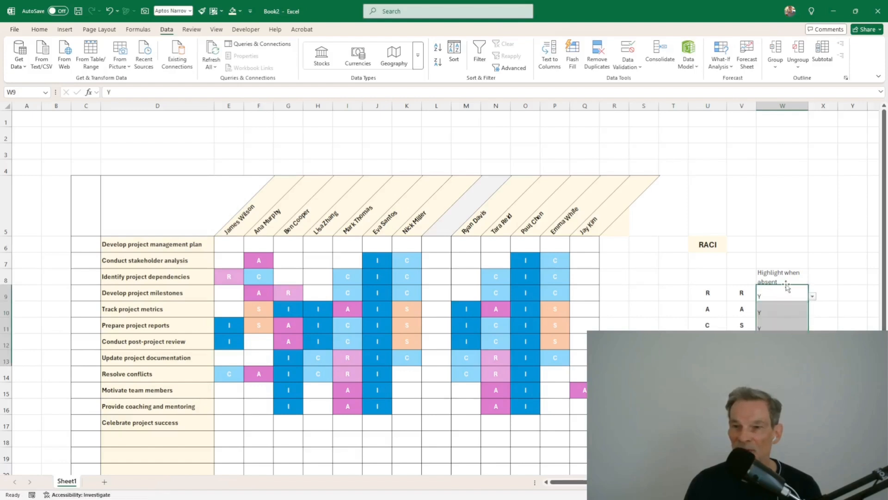
Step: Select the flag cells W9:W11 and centre their values horizontally
{"action": "left_click", "coordinate": [783, 329]}
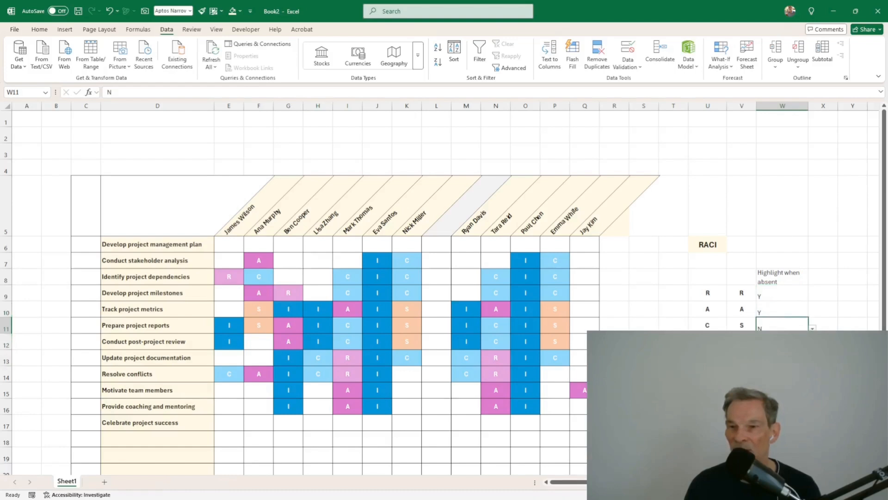
{"action": "left_click", "coordinate": [782, 342]}
{"action": "left_click", "coordinate": [783, 357]}
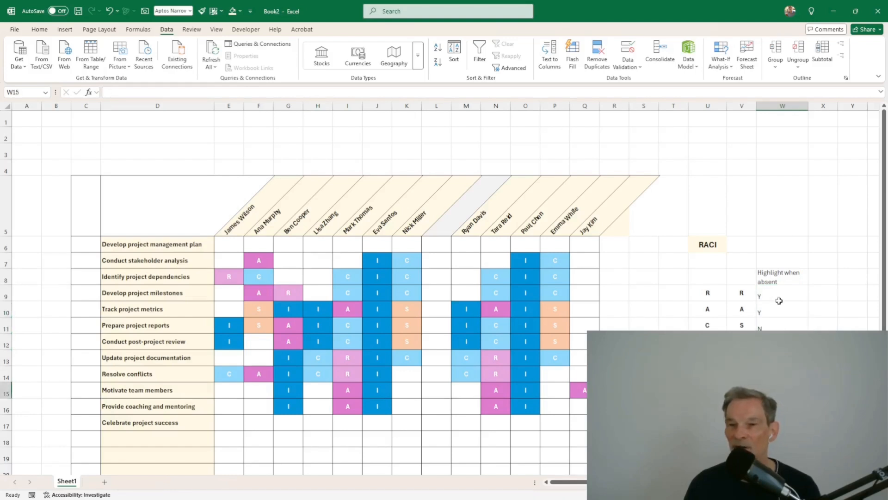
{"action": "left_click_drag", "start_coordinate": [779, 296], "coordinate": [783, 327]}
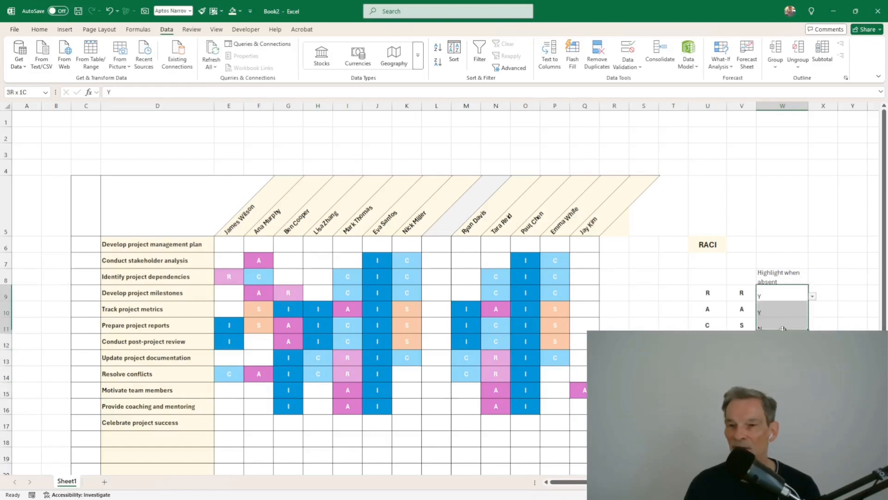
{"action": "left_click", "coordinate": [40, 29]}
{"action": "left_click", "coordinate": [215, 62]}
Step: Vertically centre the W9:W11 flags and adjust the view
{"action": "left_click", "coordinate": [215, 47]}
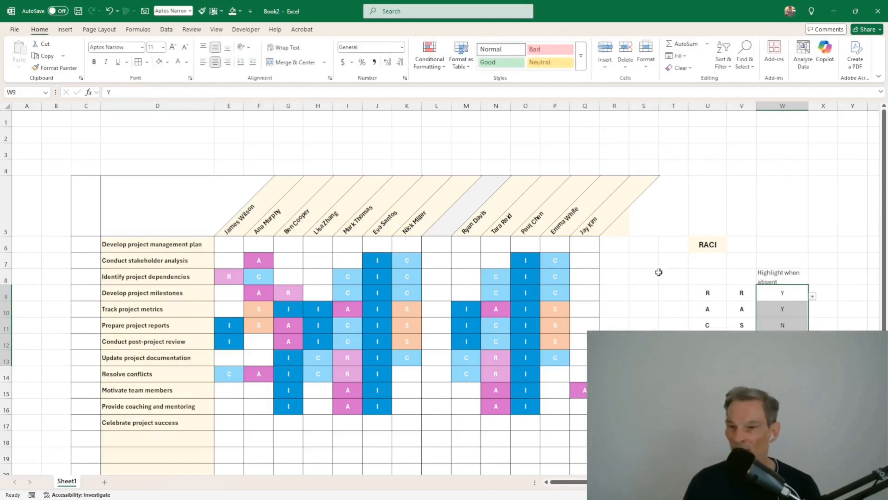
{"action": "left_click", "coordinate": [823, 390]}
{"action": "mouse_move", "coordinate": [786, 406]}
{"action": "left_mouse_down"}
{"action": "mouse_move", "coordinate": [804, 406]}
{"action": "mouse_move", "coordinate": [769, 406]}
{"action": "left_mouse_up"}
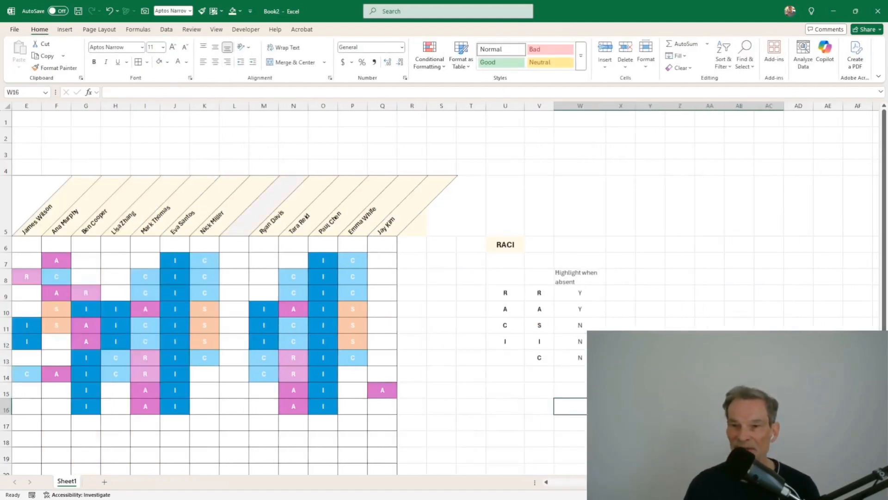
{"action": "left_click", "coordinate": [769, 342]}
{"action": "left_click_drag", "start_coordinate": [483, 421], "coordinate": [115, 418]}
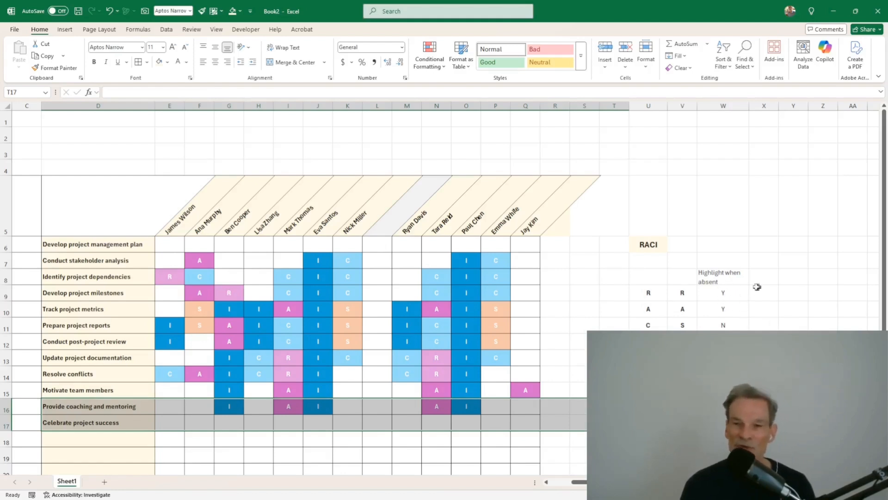
Step: Copy the A row's Y down so S and I also read Y, leaving N for C
{"action": "left_click", "coordinate": [726, 293]}
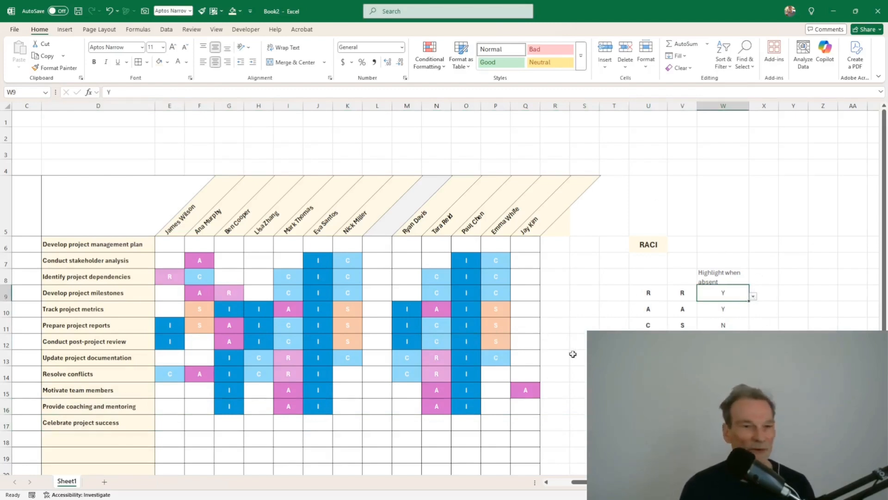
{"action": "left_click", "coordinate": [733, 325]}
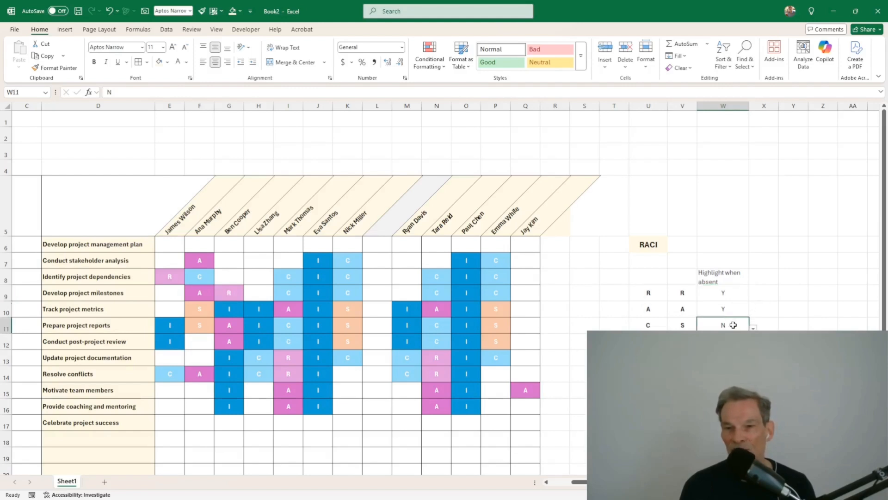
{"action": "left_click", "coordinate": [734, 312]}
{"action": "left_click_drag", "start_coordinate": [748, 324], "coordinate": [748, 332]}
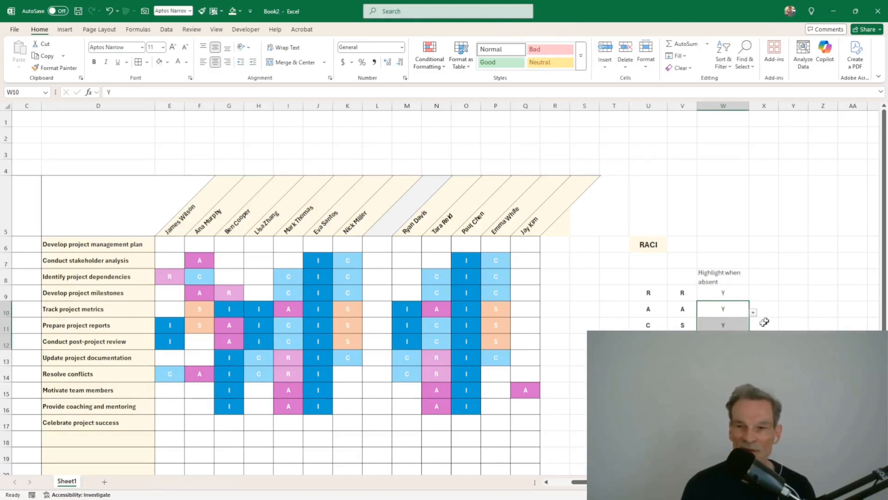
{"action": "left_click_drag", "start_coordinate": [828, 293], "coordinate": [779, 292]}
{"action": "left_click_drag", "start_coordinate": [650, 231], "coordinate": [771, 411]}
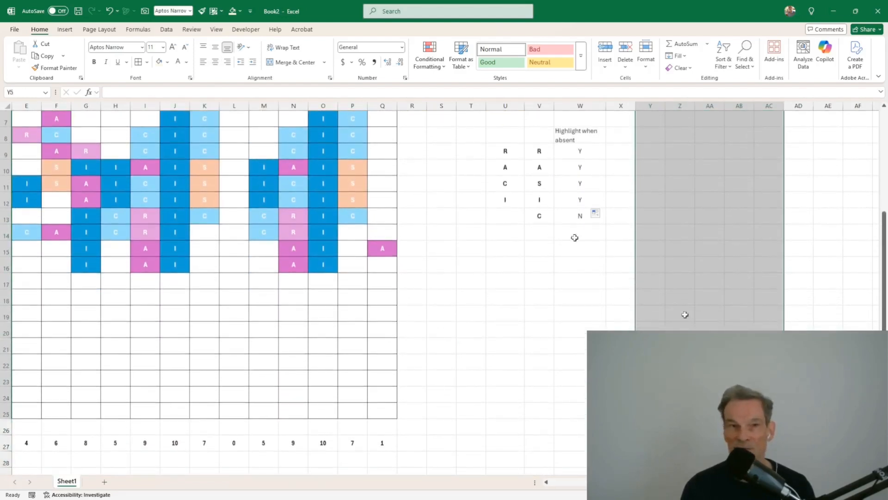
Step: Apply All Borders to the helper block and type headers R, A, S, I, C in Y5:AC5
{"action": "left_click", "coordinate": [137, 61]}
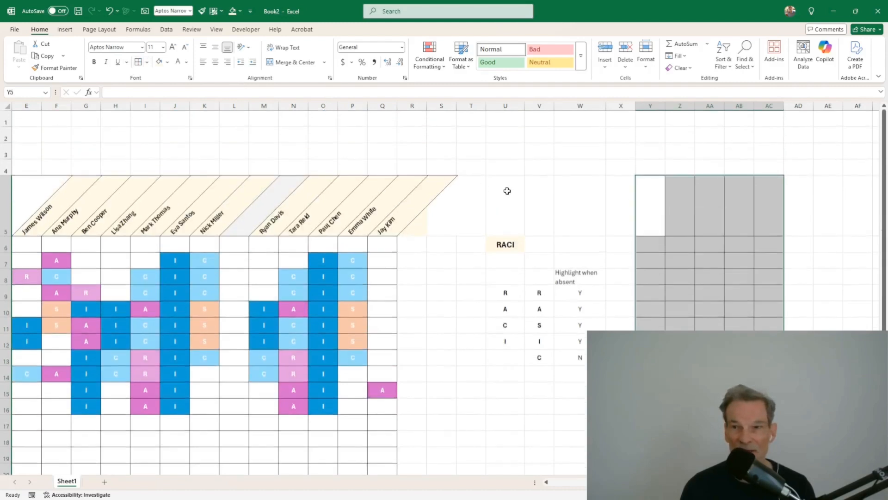
{"action": "left_click", "coordinate": [506, 191]}
{"action": "left_click", "coordinate": [648, 216]}
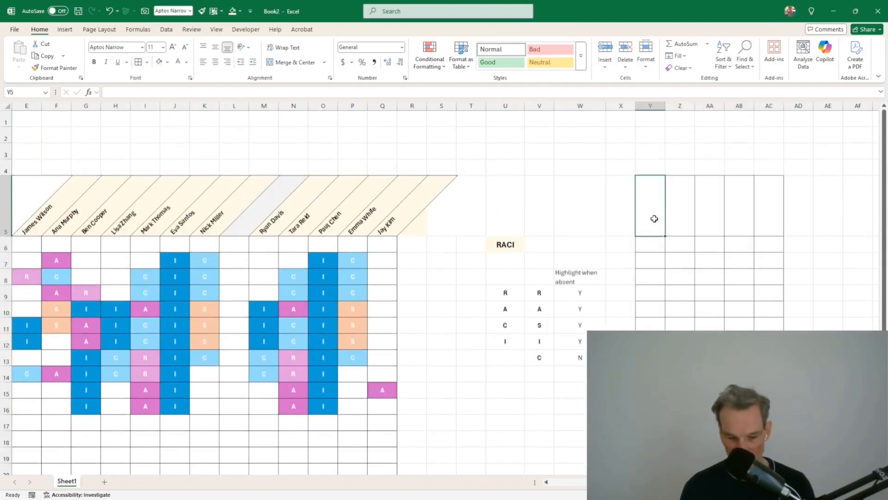
{"action": "type", "text": "R"}
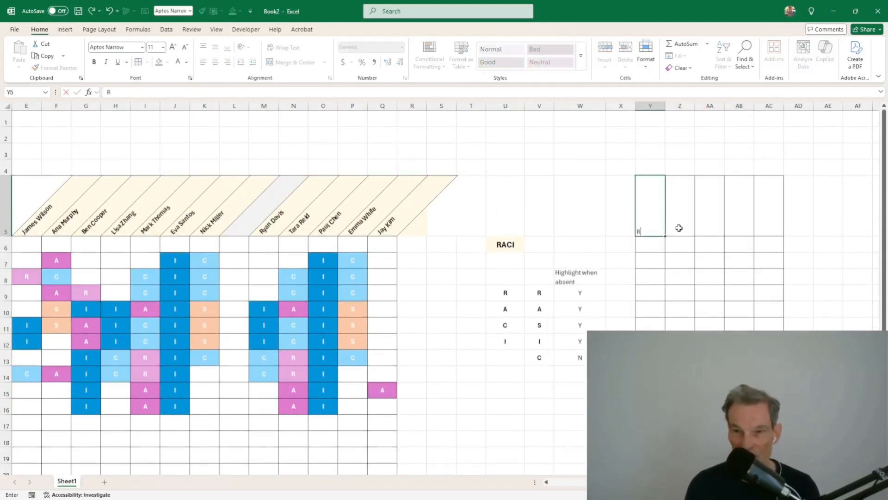
{"action": "left_click", "coordinate": [679, 228]}
{"action": "type", "text": "A"}
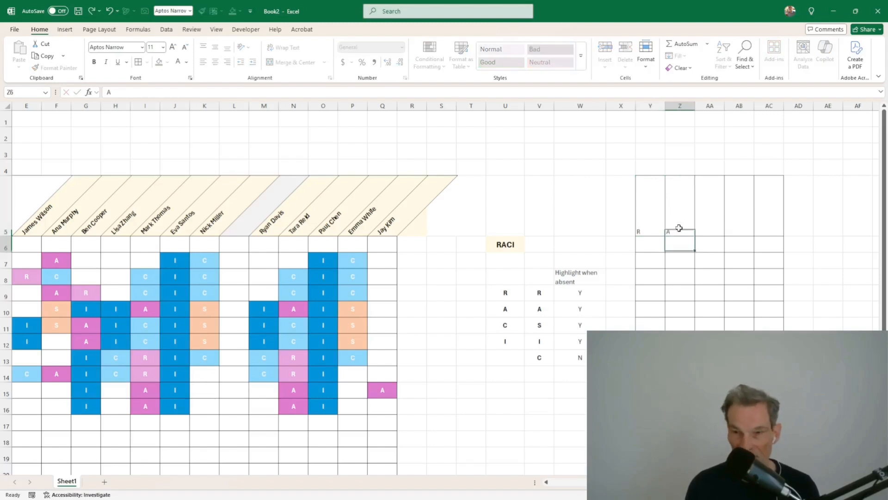
{"action": "key", "text": "Right"}
{"action": "type", "text": "S"}
{"action": "key", "text": "Right"}
{"action": "type", "text": "I"}
{"action": "key", "text": "Right"}
{"action": "type", "text": "C"}
{"action": "key", "text": "Return"}
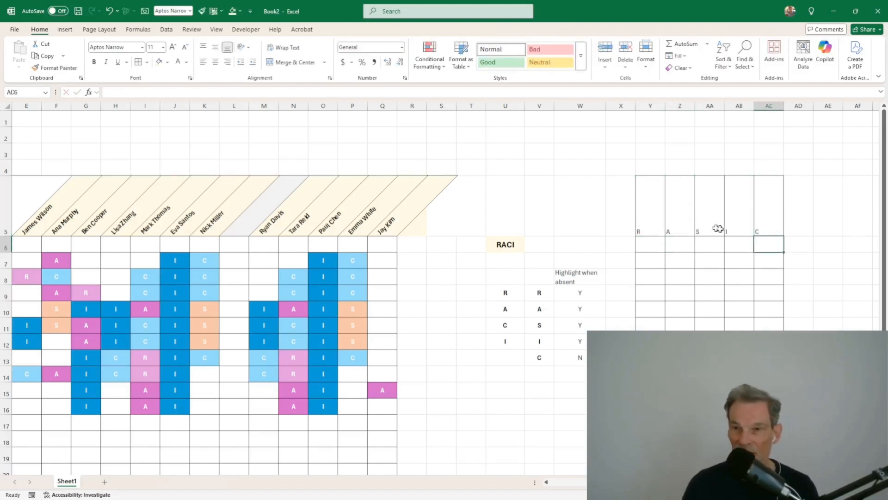
Step: Make the R A S I C headers bold, centred, middle-aligned, at font size 18
{"action": "left_click_drag", "start_coordinate": [770, 222], "coordinate": [664, 228]}
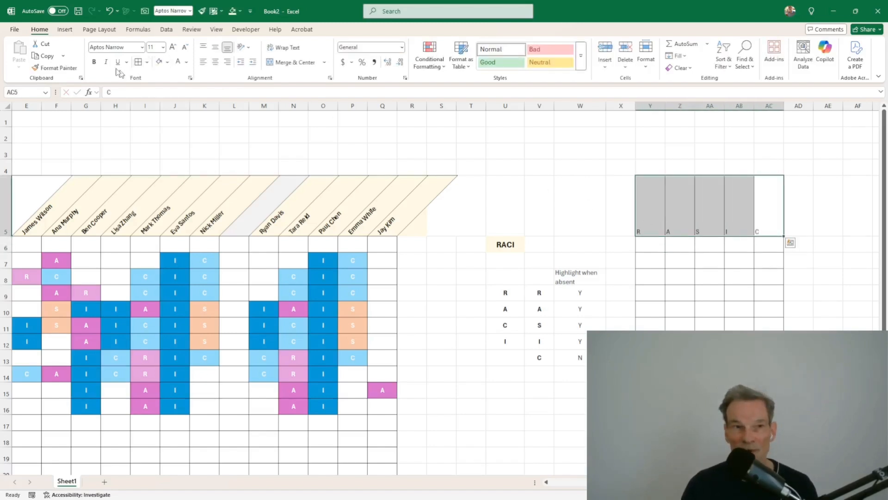
{"action": "left_click", "coordinate": [94, 62]}
{"action": "left_click", "coordinate": [215, 62]}
{"action": "left_click", "coordinate": [217, 48]}
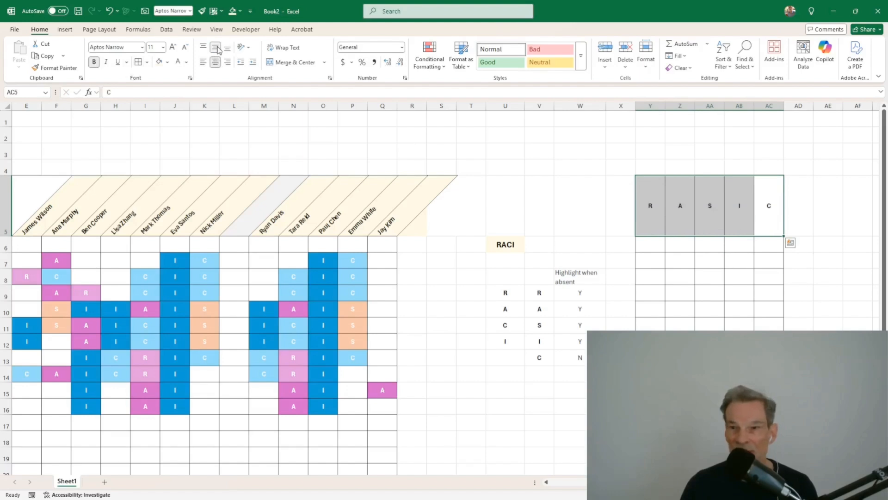
{"action": "left_click", "coordinate": [173, 47]}
{"action": "left_click", "coordinate": [173, 47]}
{"action": "left_click", "coordinate": [172, 46]}
{"action": "left_click", "coordinate": [173, 47]}
{"action": "left_click", "coordinate": [596, 288]}
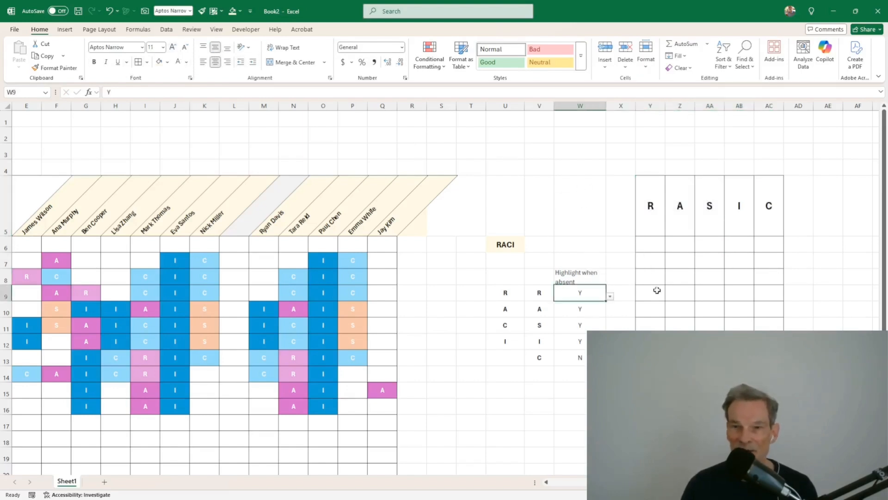
{"action": "left_click", "coordinate": [657, 252]}
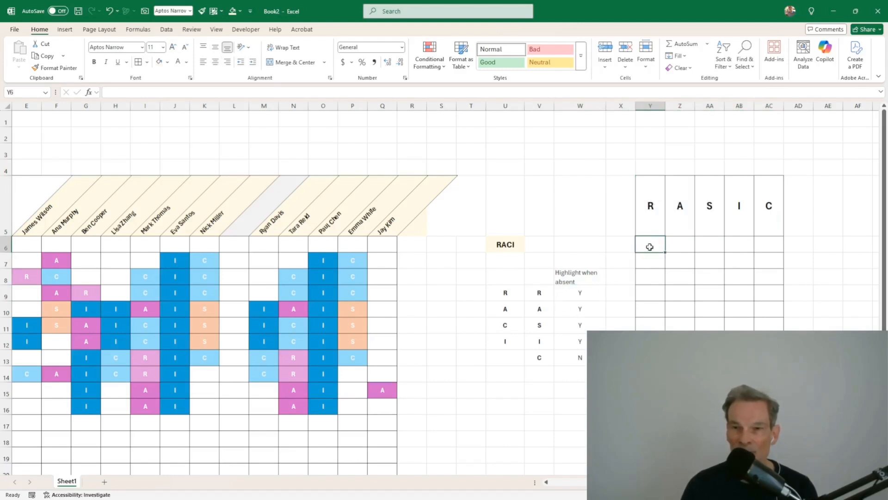
Step: Check the first task's role cells E6:Q6, widen column X, and resume Y6's formula
{"action": "left_click_drag", "start_coordinate": [650, 247], "coordinate": [148, 247]}
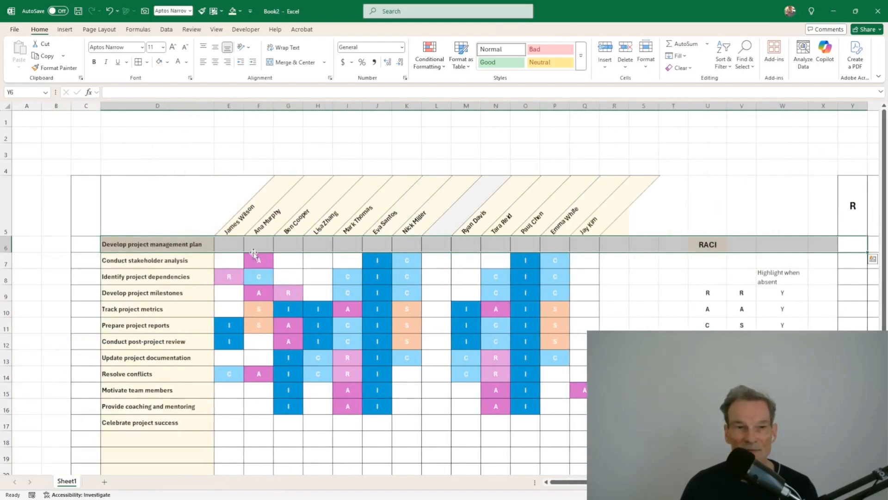
{"action": "left_click_drag", "start_coordinate": [233, 244], "coordinate": [591, 249]}
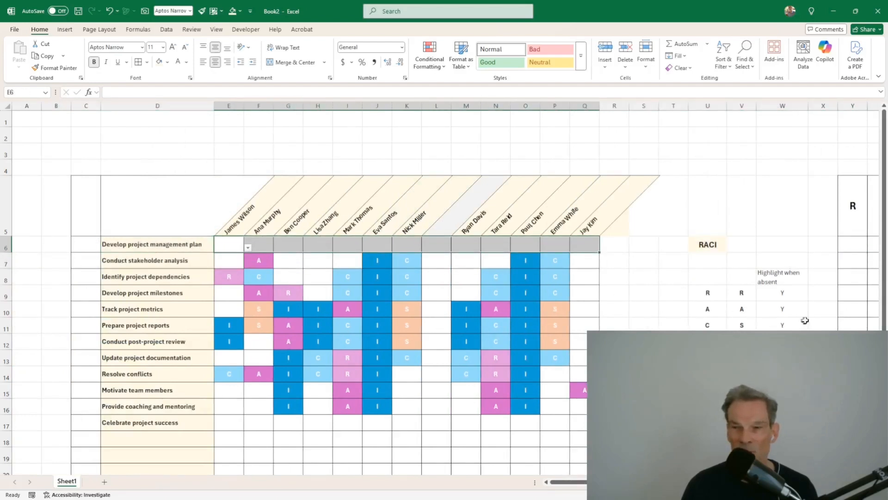
{"action": "left_click_drag", "start_coordinate": [786, 324], "coordinate": [842, 307]}
{"action": "left_click", "coordinate": [649, 245]}
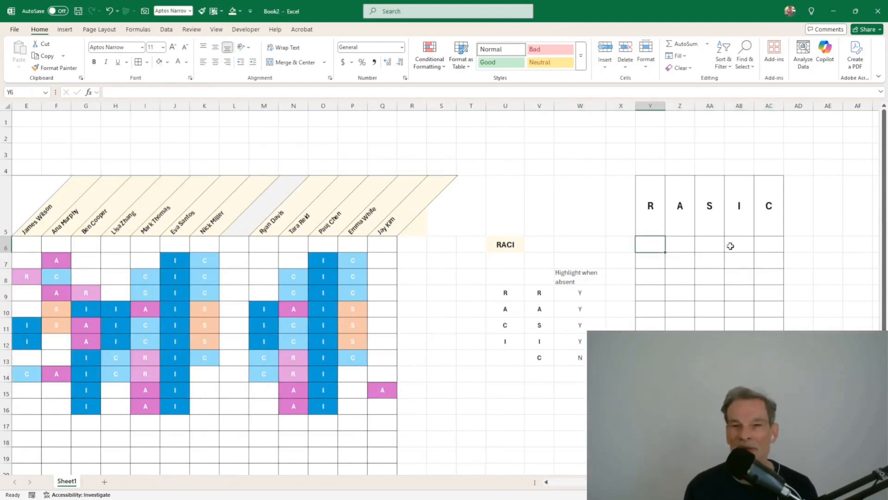
{"action": "left_click", "coordinate": [19, 244]}
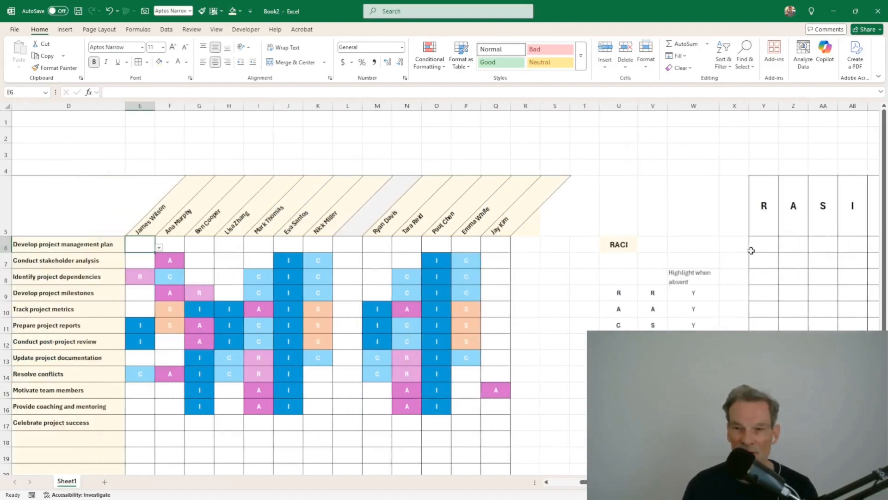
{"action": "left_click_drag", "start_coordinate": [754, 244], "coordinate": [787, 252]}
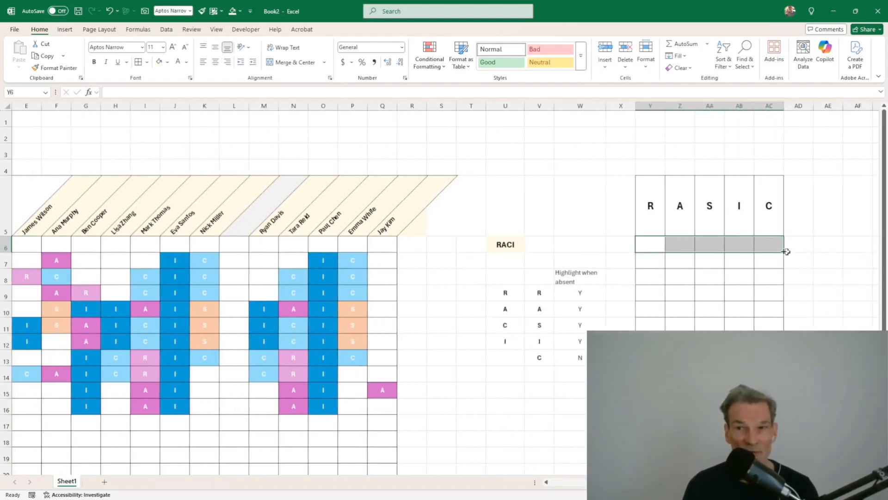
{"action": "left_click", "coordinate": [622, 247]}
{"action": "left_click_drag", "start_coordinate": [635, 106], "coordinate": [645, 105]}
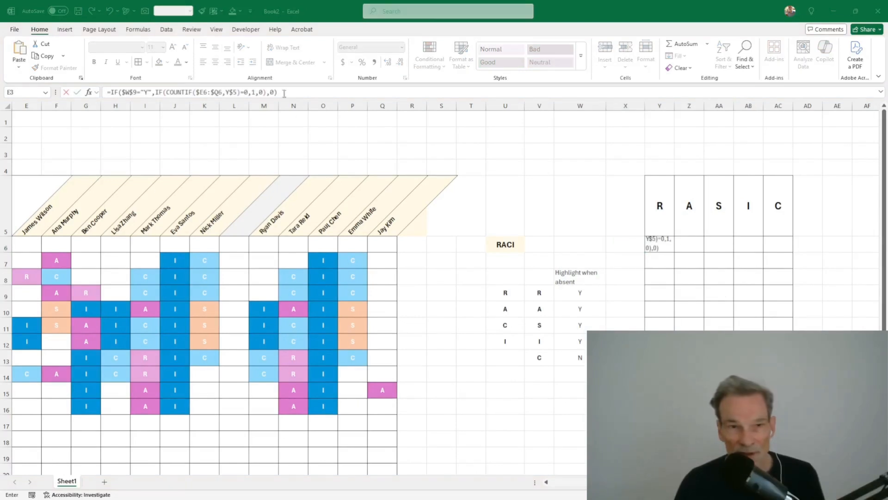
{"action": "left_click", "coordinate": [283, 92]}
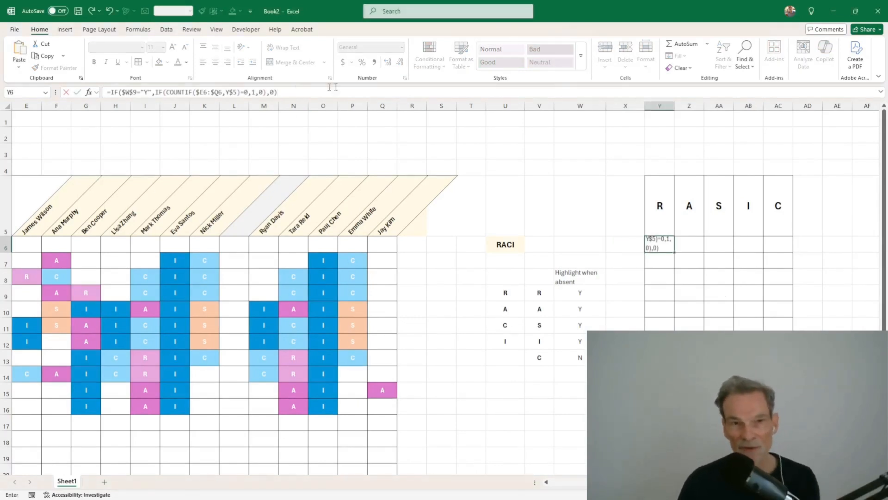
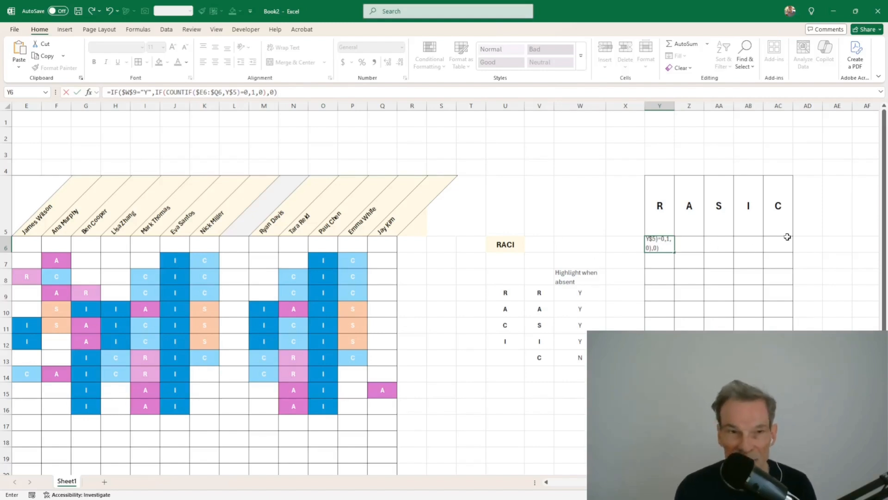
Step: Commit the absence formula in Y6, then centre it at font size 14
{"action": "key", "text": "Return"}
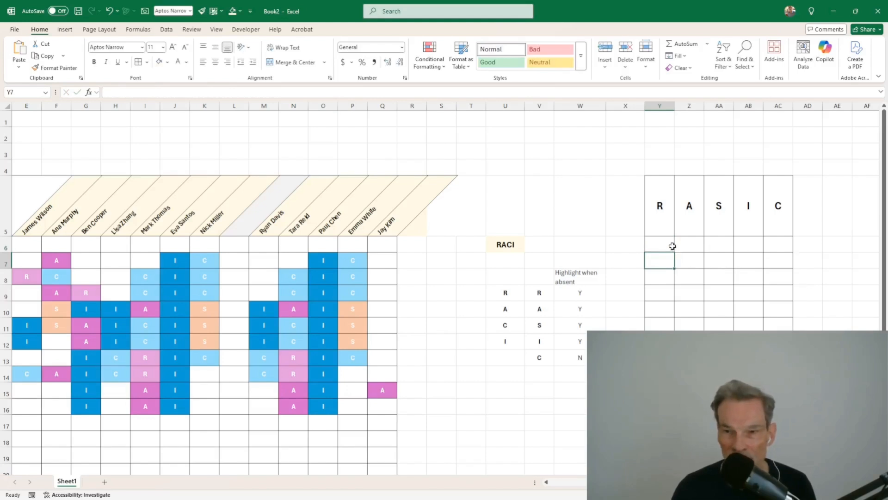
{"action": "left_click", "coordinate": [672, 246]}
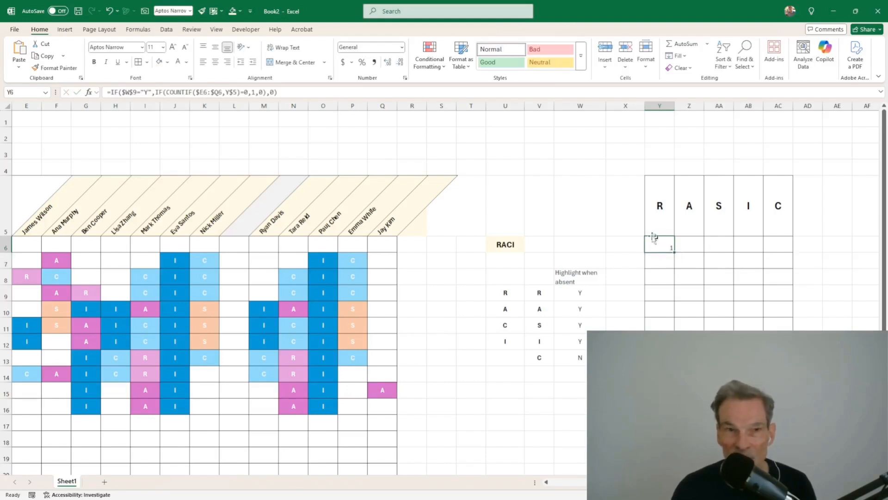
{"action": "left_click", "coordinate": [216, 63]}
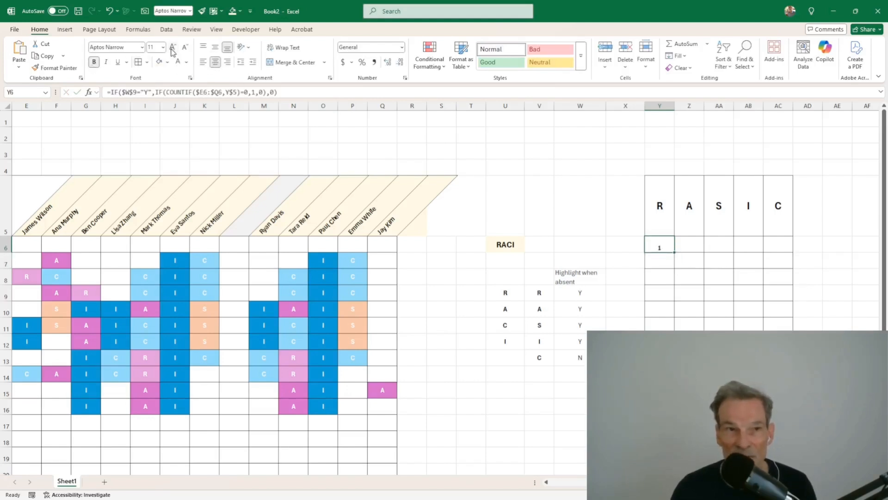
{"action": "left_click", "coordinate": [216, 47]}
{"action": "left_click", "coordinate": [173, 47]}
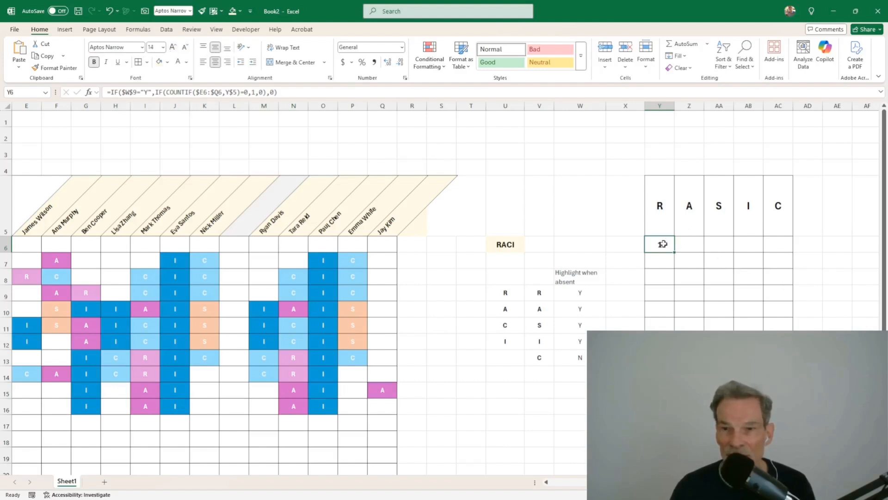
Step: Fill Y6's formula down the R column and verify the references in Y10
{"action": "left_click_drag", "start_coordinate": [674, 254], "coordinate": [669, 406]}
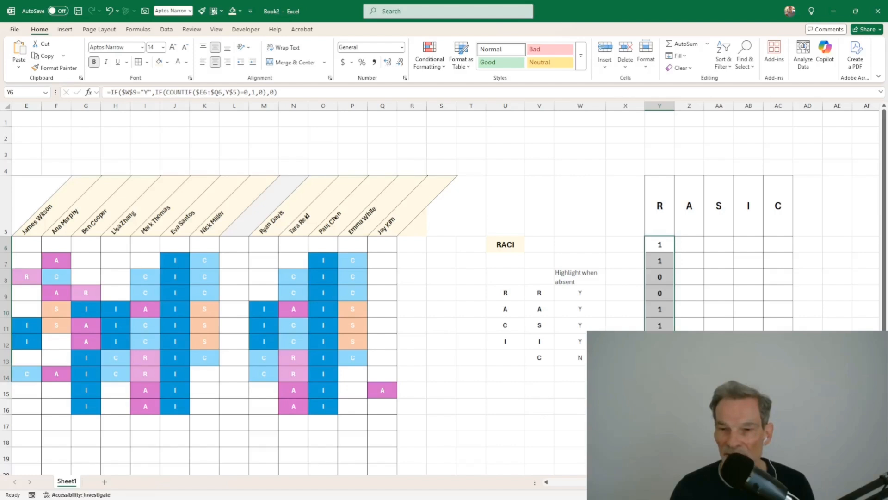
{"action": "left_click_drag", "start_coordinate": [669, 406], "coordinate": [667, 465]}
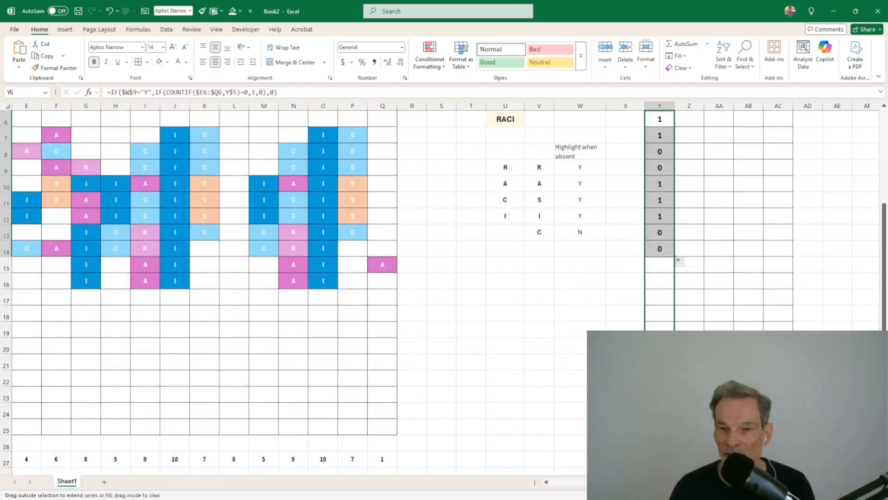
{"action": "scroll", "coordinate": [666, 257], "scroll_direction": "up", "scroll_amount": 2}
{"action": "left_click", "coordinate": [771, 323]}
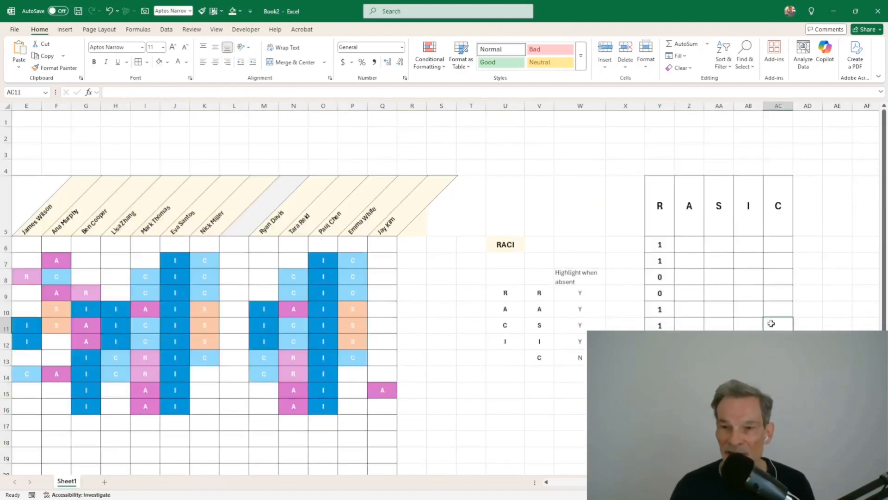
{"action": "left_click", "coordinate": [665, 309]}
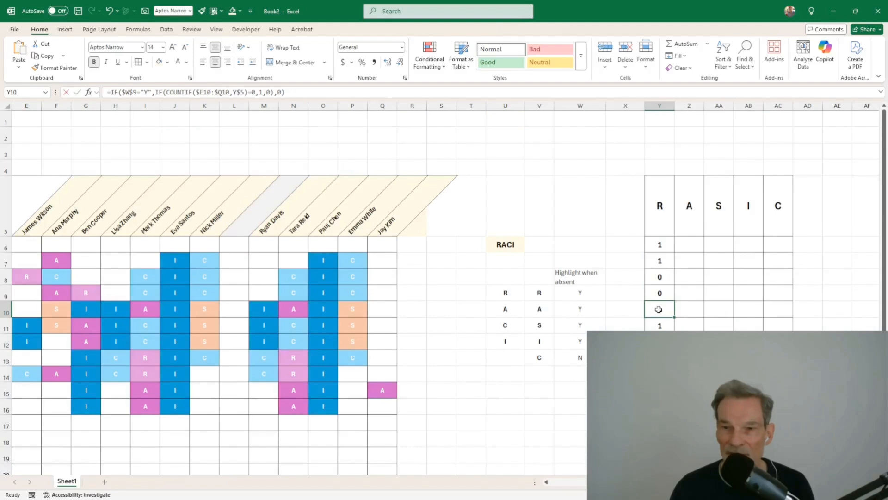
{"action": "double_click", "coordinate": [658, 309]}
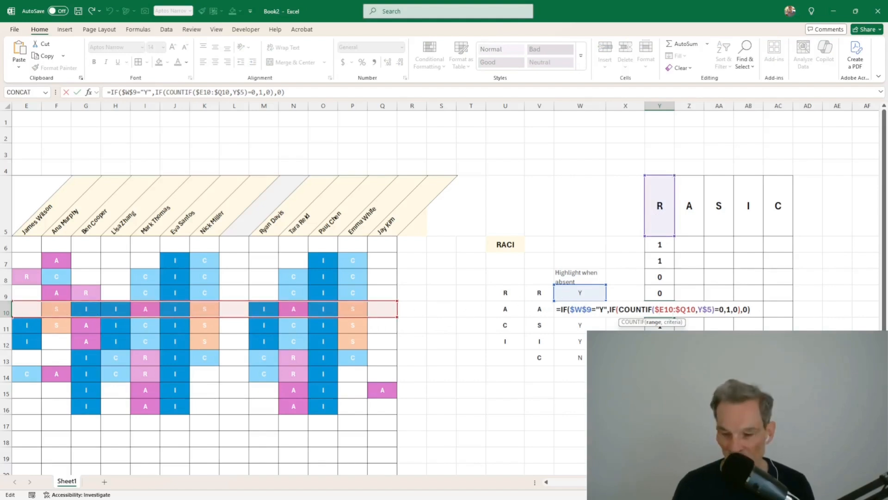
{"action": "key", "text": "Return"}
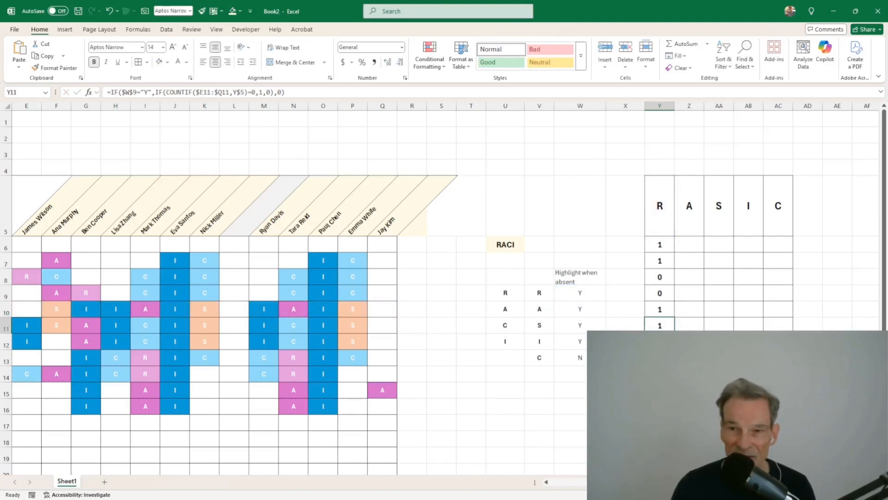
{"action": "left_click", "coordinate": [657, 245]}
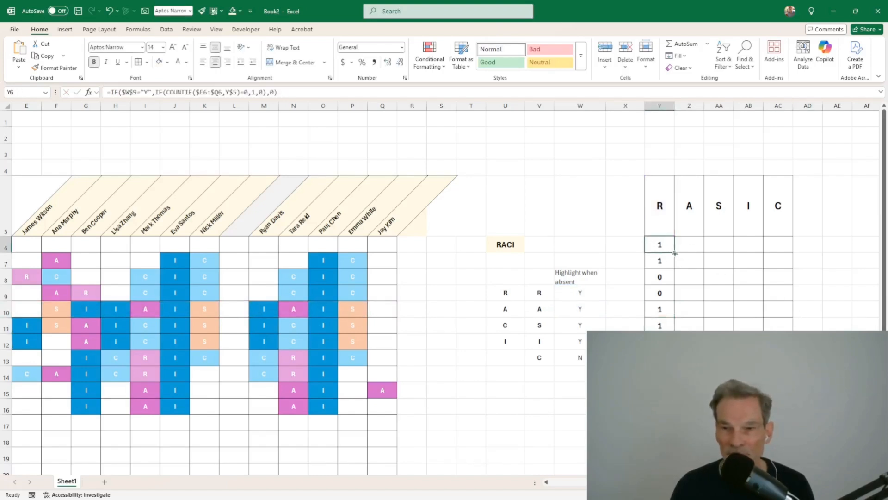
Step: Copy the formula into Z6, point it at the A row's Y/N setting, and fill it down
{"action": "left_click_drag", "start_coordinate": [675, 254], "coordinate": [689, 252]}
{"action": "double_click", "coordinate": [689, 244]}
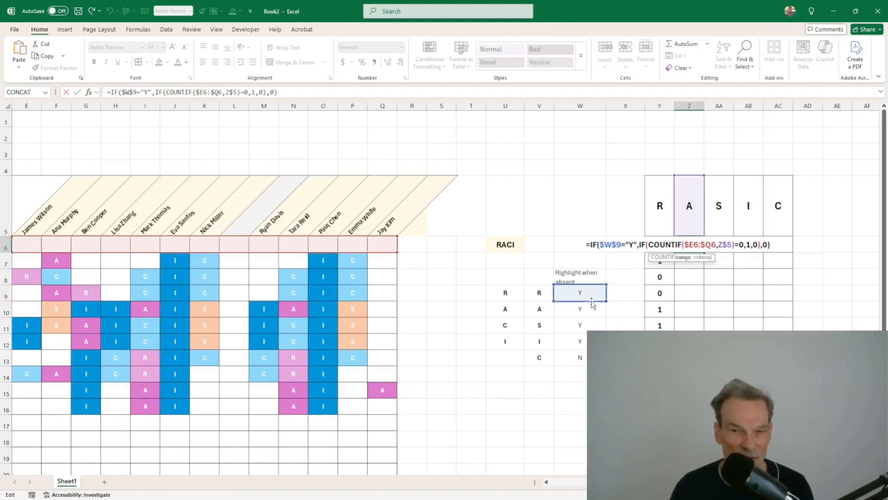
{"action": "left_click_drag", "start_coordinate": [594, 302], "coordinate": [594, 316]}
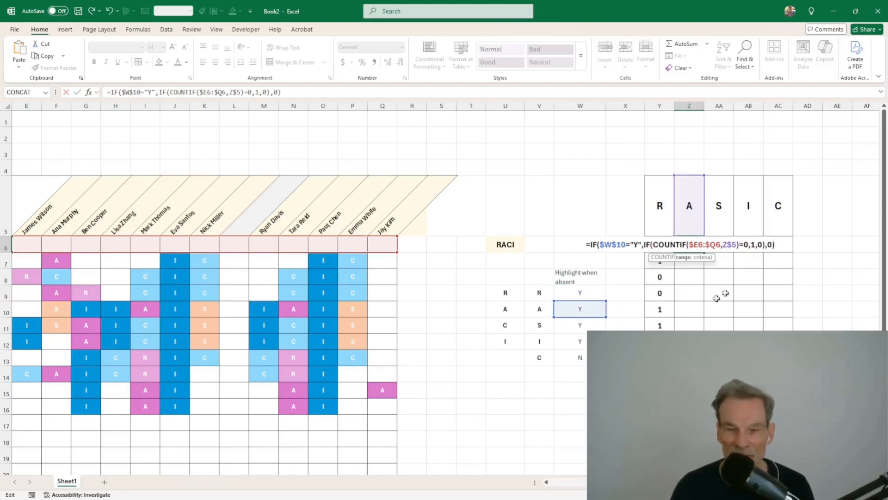
{"action": "key", "text": "Return"}
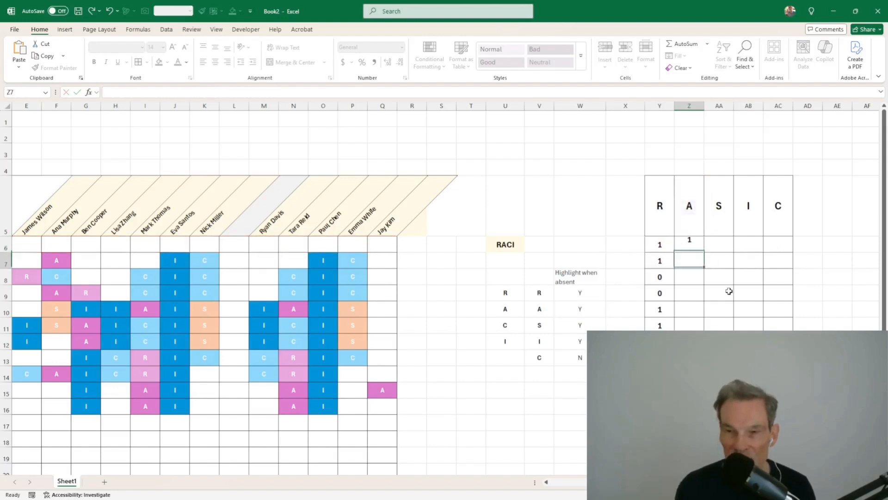
{"action": "left_click", "coordinate": [701, 248]}
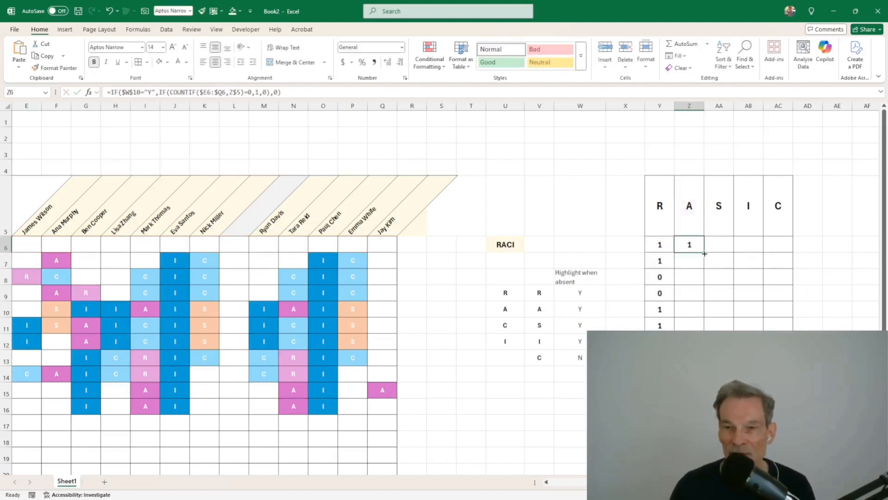
{"action": "double_click", "coordinate": [705, 253]}
{"action": "left_click", "coordinate": [702, 249]}
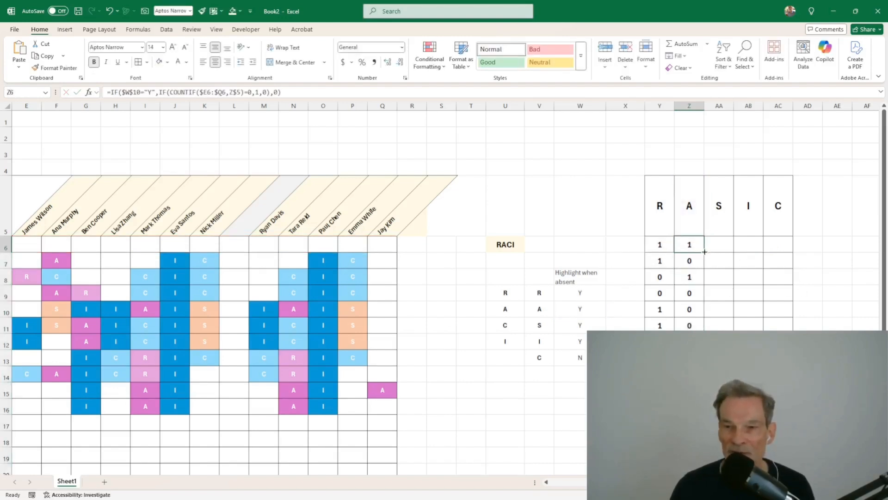
Step: Copy the formula into AA6, reference the S row's setting, and fill it down
{"action": "left_click_drag", "start_coordinate": [705, 252], "coordinate": [724, 247]}
{"action": "left_click", "coordinate": [721, 244]}
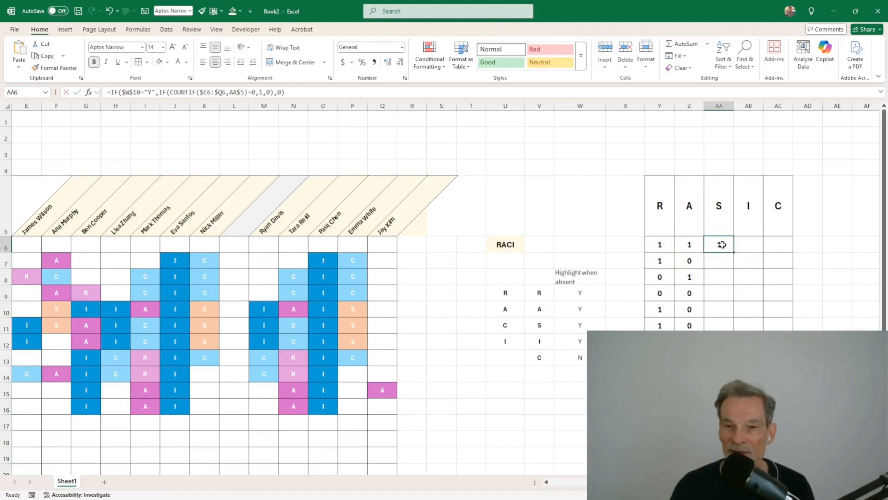
{"action": "double_click", "coordinate": [722, 244]}
{"action": "left_click_drag", "start_coordinate": [607, 310], "coordinate": [608, 319]}
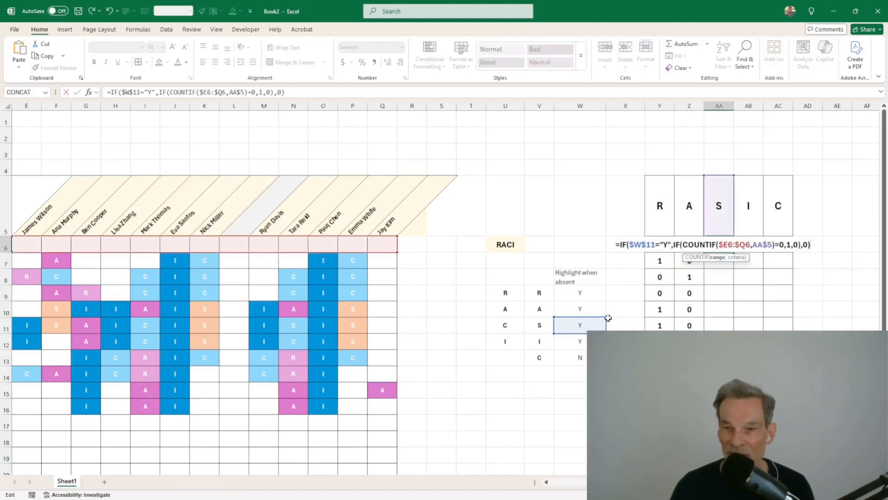
{"action": "key", "text": "Return"}
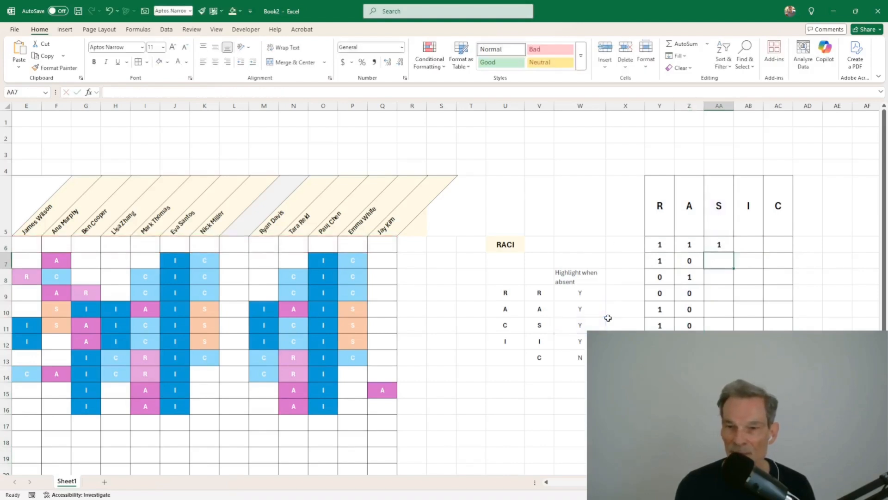
{"action": "left_click", "coordinate": [724, 246]}
{"action": "double_click", "coordinate": [735, 252]}
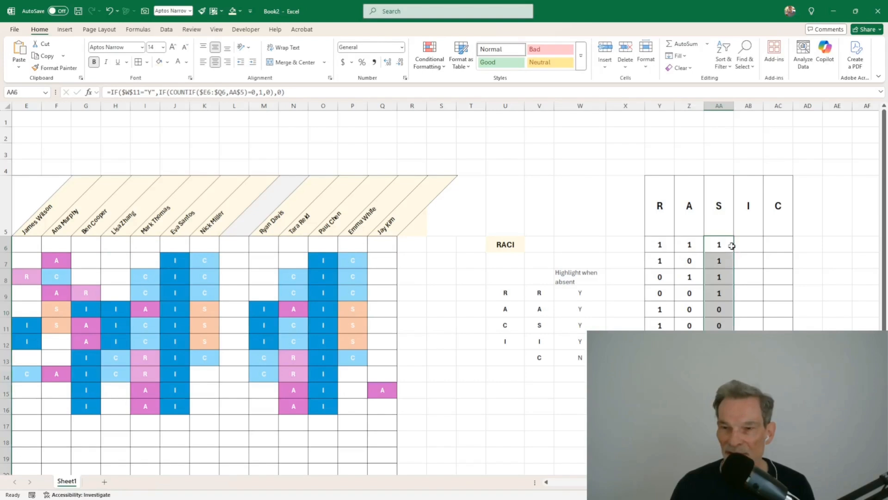
{"action": "left_click", "coordinate": [732, 246]}
Step: Copy the formula into AB6 for the I column and fill it down
{"action": "left_click_drag", "start_coordinate": [736, 252], "coordinate": [759, 248]}
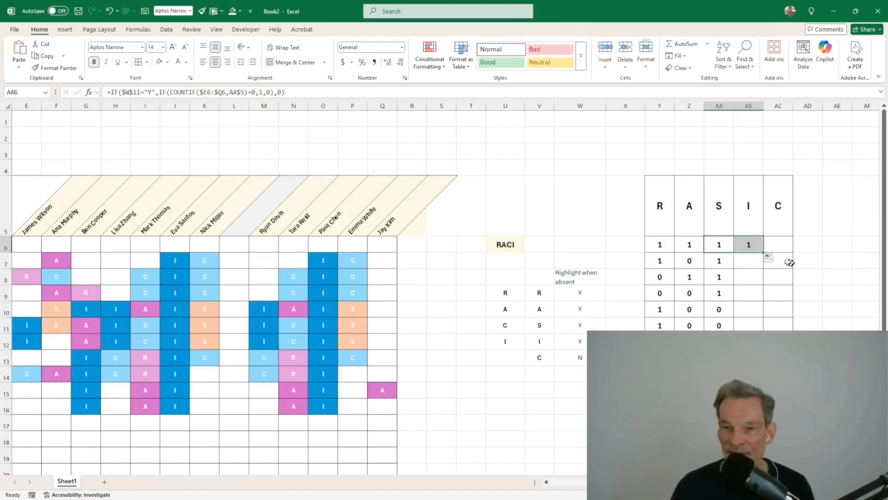
{"action": "double_click", "coordinate": [751, 242]}
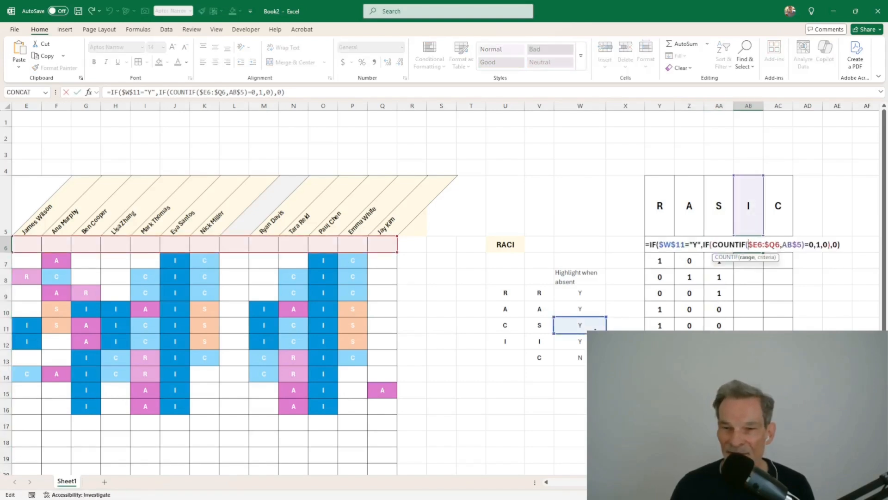
{"action": "key", "text": "Return"}
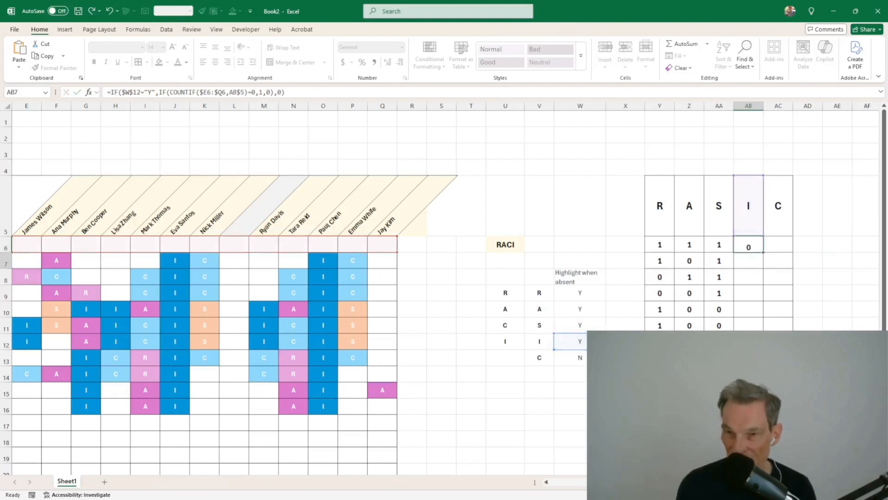
{"action": "left_click", "coordinate": [755, 249]}
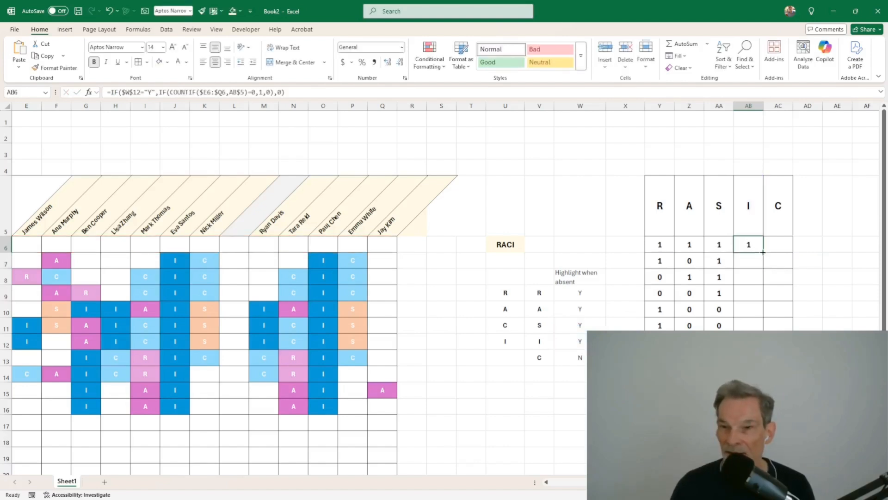
{"action": "double_click", "coordinate": [762, 251]}
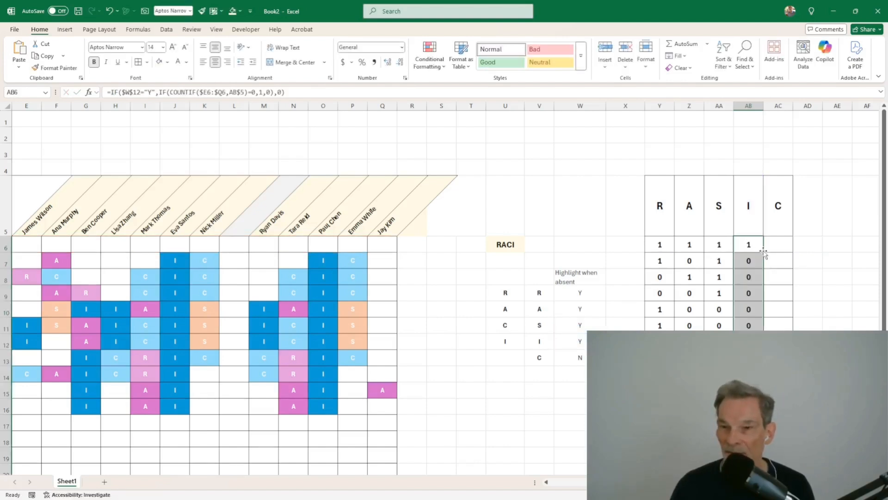
{"action": "left_click", "coordinate": [759, 249]}
Step: Copy the formula into AC6, repoint it to the C row's setting $W$13, and fill it down
{"action": "left_click_drag", "start_coordinate": [763, 253], "coordinate": [789, 250]}
{"action": "left_click", "coordinate": [787, 245]}
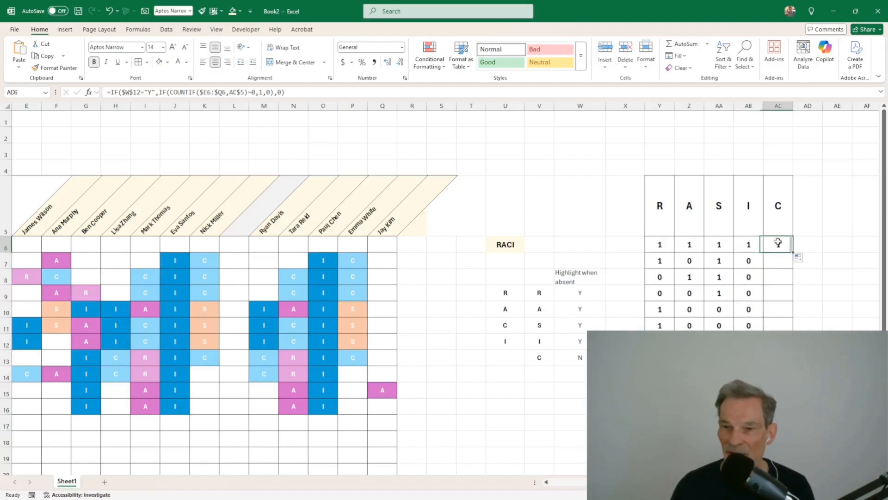
{"action": "double_click", "coordinate": [784, 247]}
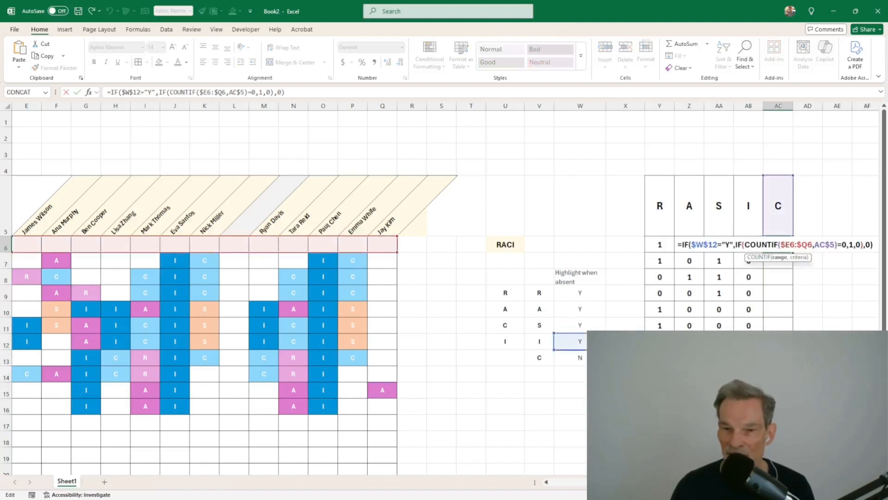
{"action": "key", "text": "Escape"}
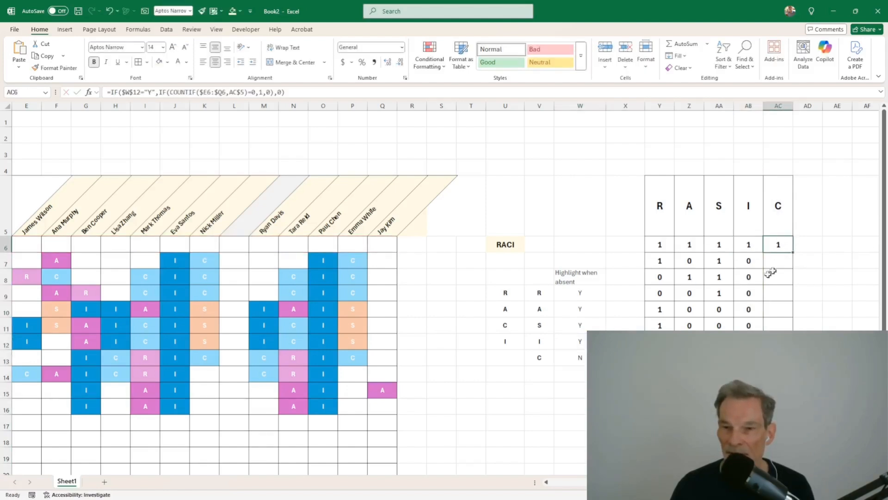
{"action": "double_click", "coordinate": [776, 244]}
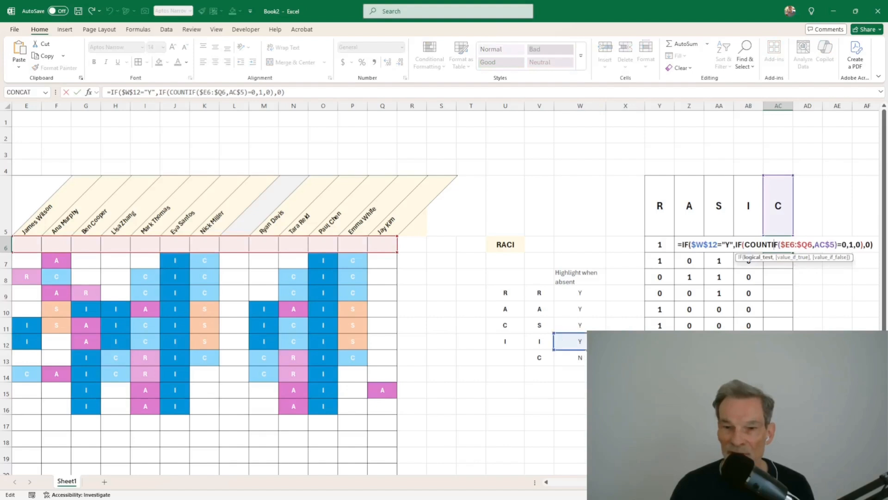
{"action": "left_click_drag", "start_coordinate": [593, 350], "coordinate": [593, 365]}
{"action": "key", "text": "Return"}
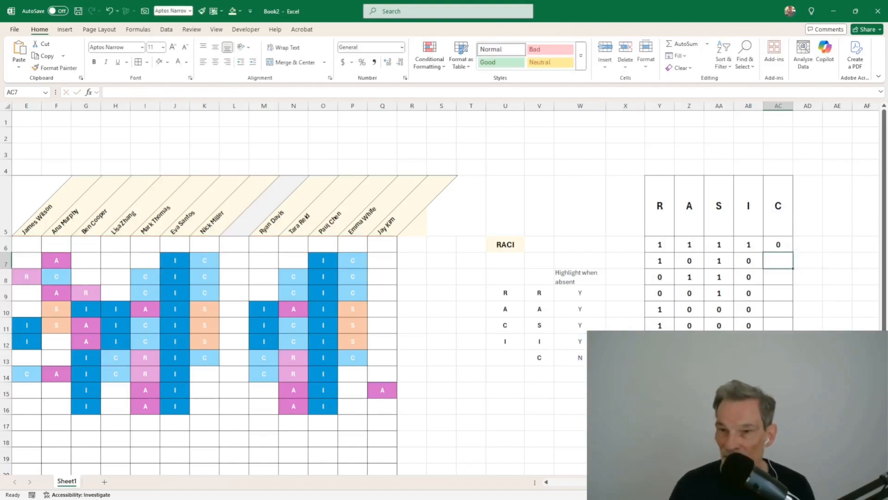
{"action": "left_click", "coordinate": [789, 246]}
{"action": "double_click", "coordinate": [794, 254]}
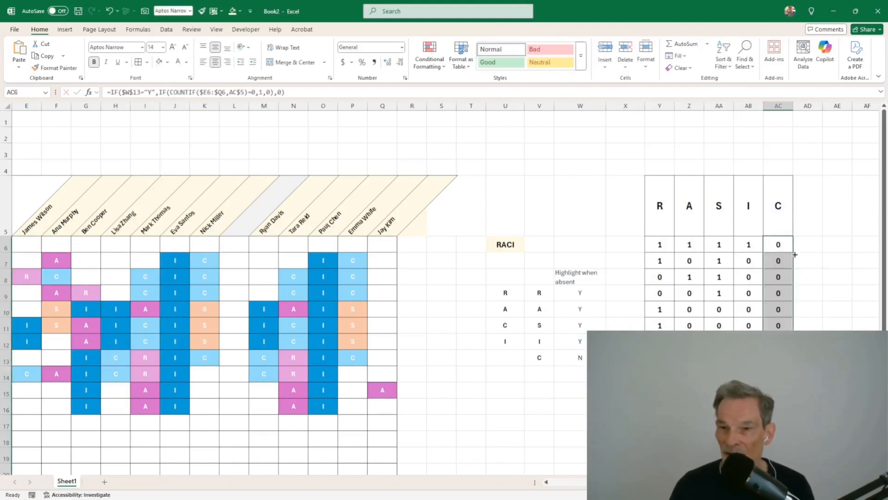
Step: Set Highlight when absent to N for the S and I rows in W11 and W12
{"action": "left_click", "coordinate": [565, 401]}
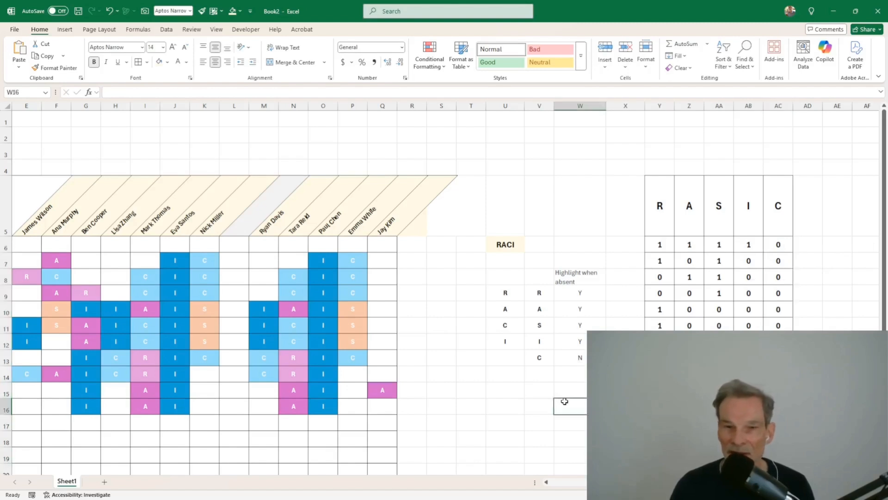
{"action": "left_click", "coordinate": [461, 374]}
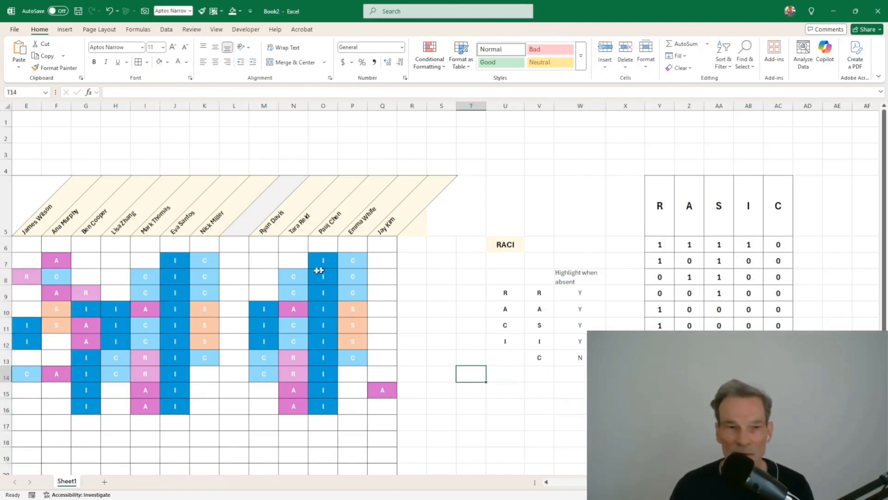
{"action": "left_click_drag", "start_coordinate": [263, 277], "coordinate": [51, 276]}
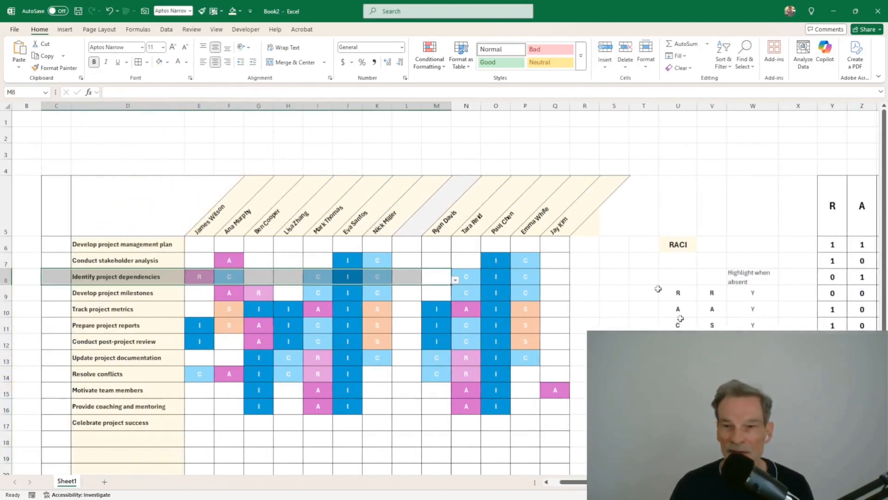
{"action": "left_click_drag", "start_coordinate": [799, 423], "coordinate": [748, 423]}
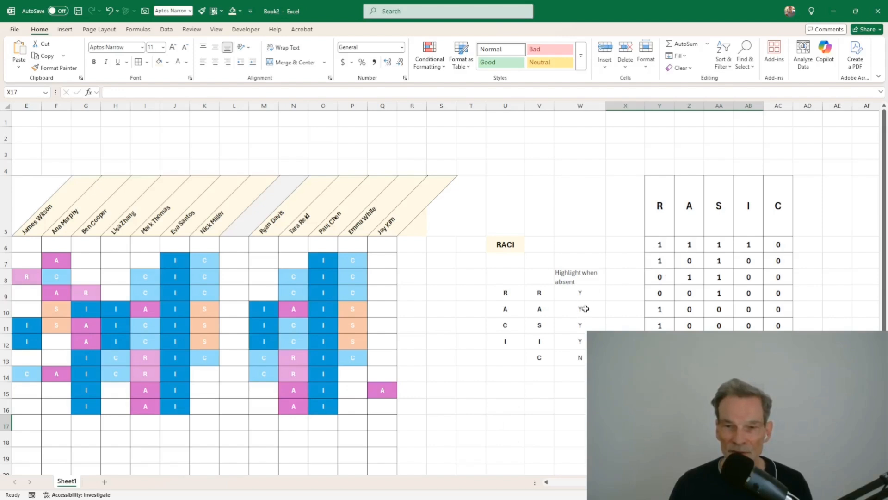
{"action": "left_click", "coordinate": [586, 293]}
{"action": "left_click", "coordinate": [613, 294]}
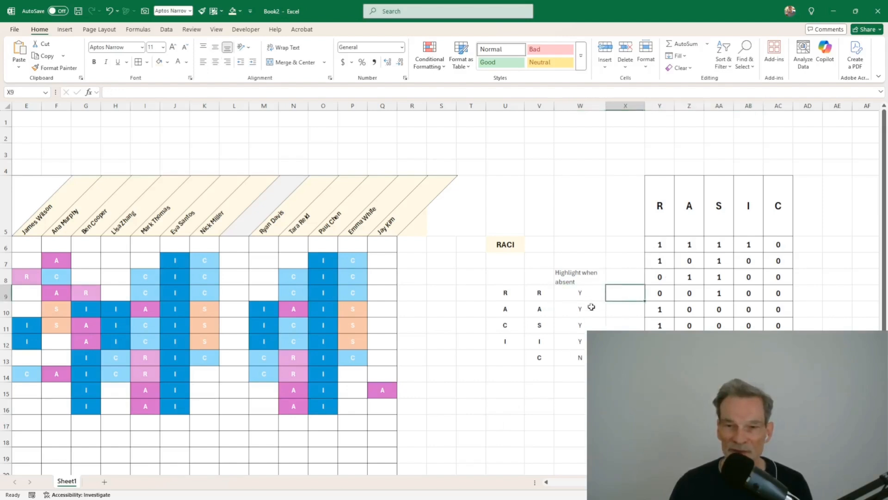
{"action": "left_click", "coordinate": [594, 325]}
{"action": "type", "text": "N"}
{"action": "key", "text": "Return"}
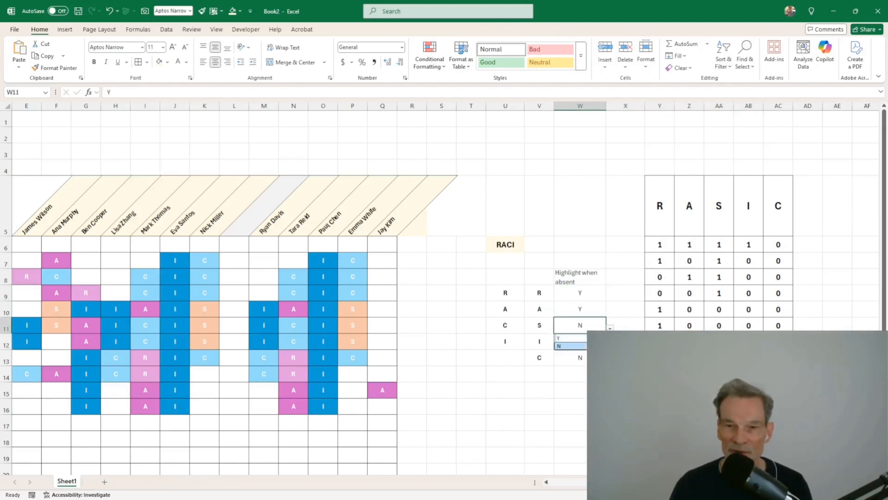
{"action": "type", "text": "N"}
{"action": "key", "text": "Return"}
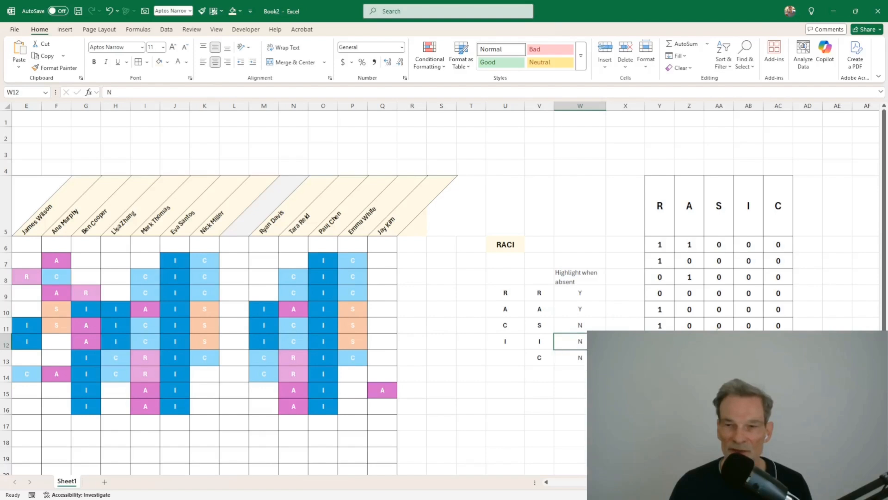
Step: Start an AutoSum row total in cell X6
{"action": "left_click", "coordinate": [660, 357]}
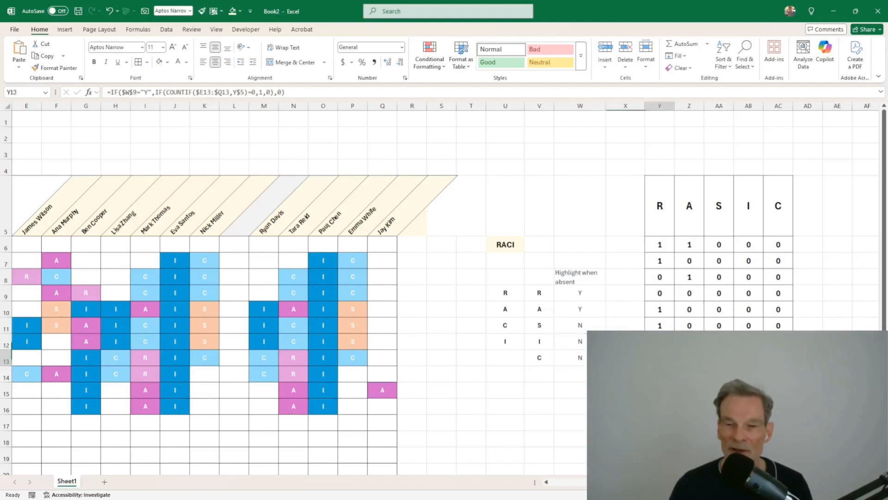
{"action": "left_click", "coordinate": [639, 244]}
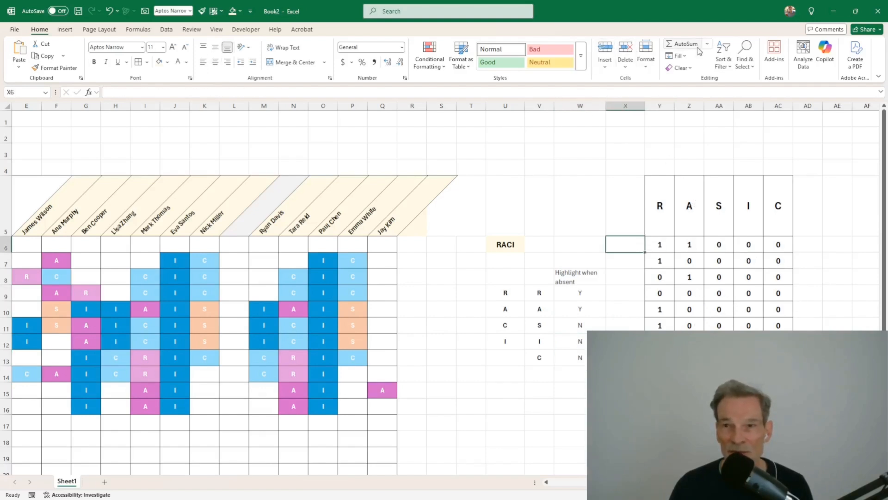
{"action": "left_click", "coordinate": [682, 44]}
Step: Enter =SUM(Y6:AC6) in X6, make it bold and centred, and fill it down column X
{"action": "left_click_drag", "start_coordinate": [657, 244], "coordinate": [793, 242]}
{"action": "key", "text": "Return"}
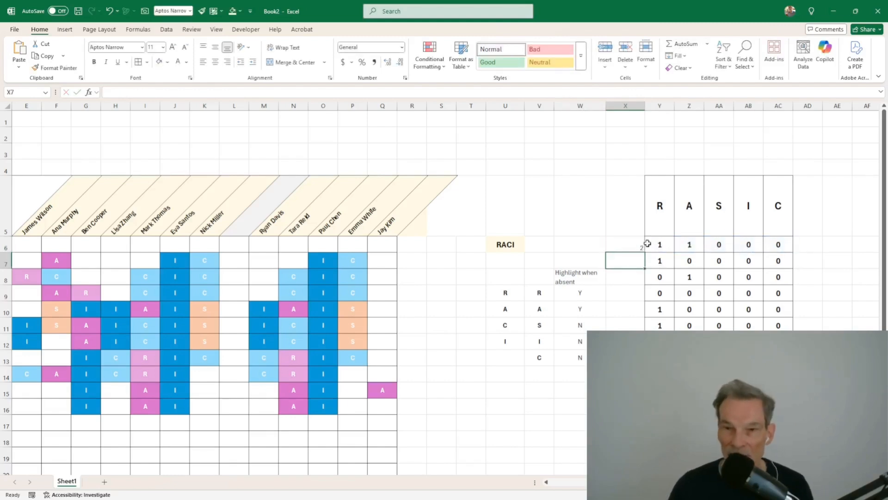
{"action": "left_click", "coordinate": [632, 244]}
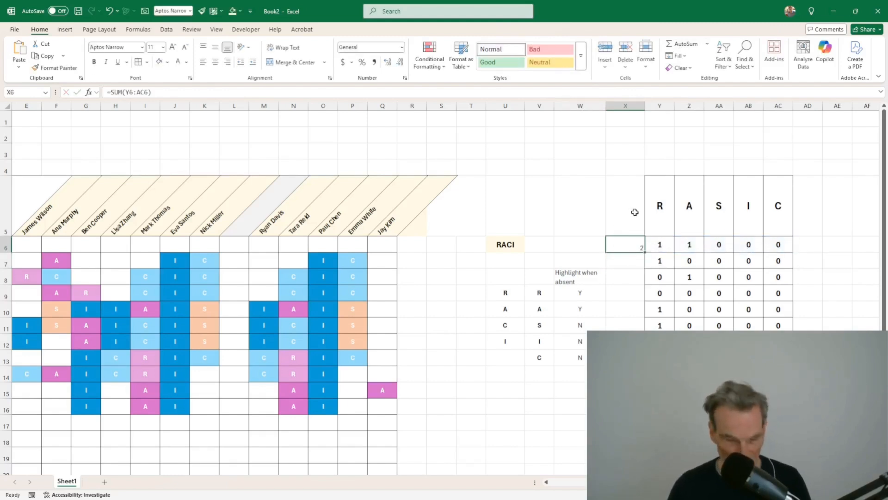
{"action": "key", "text": "ctrl+b"}
{"action": "left_click", "coordinate": [216, 48]}
{"action": "left_click", "coordinate": [216, 62]}
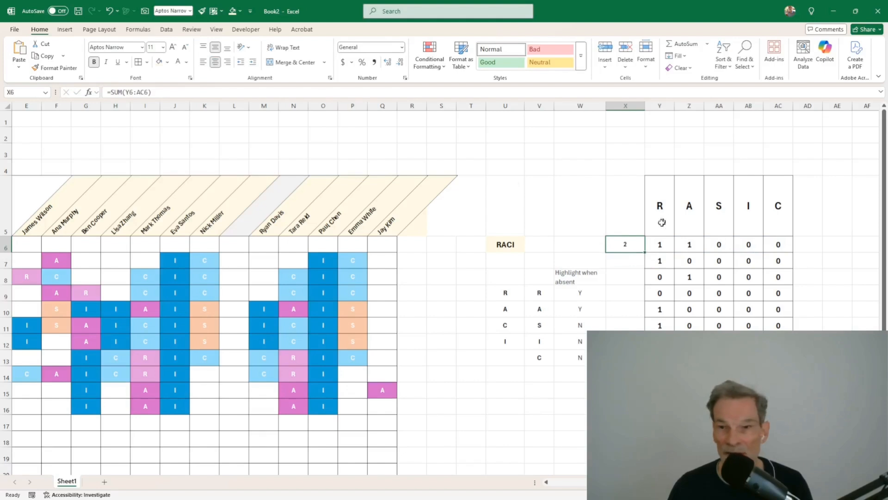
{"action": "double_click", "coordinate": [646, 252]}
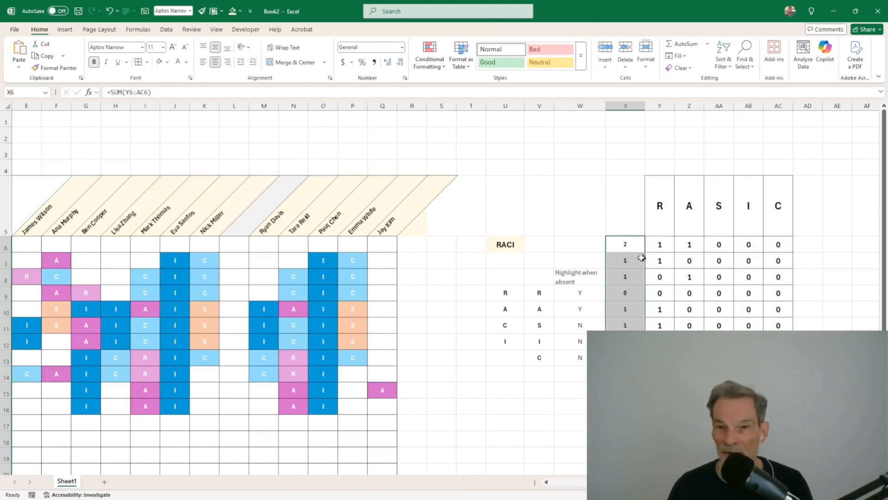
Step: Shade the column X row totals light blue
{"action": "left_click", "coordinate": [168, 62]}
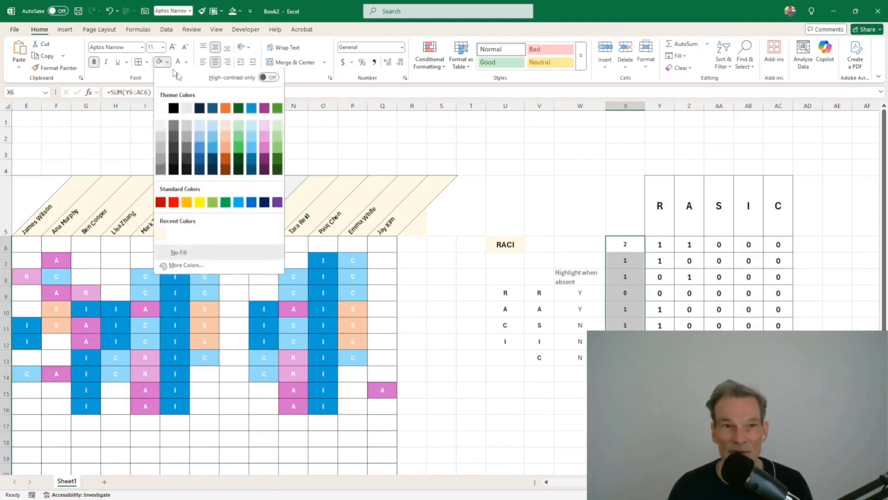
{"action": "left_click", "coordinate": [252, 124]}
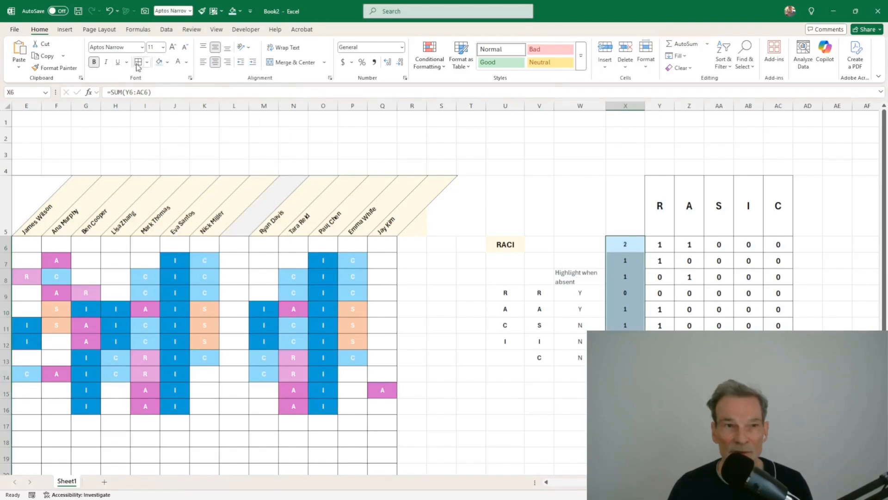
{"action": "left_click", "coordinate": [348, 273]}
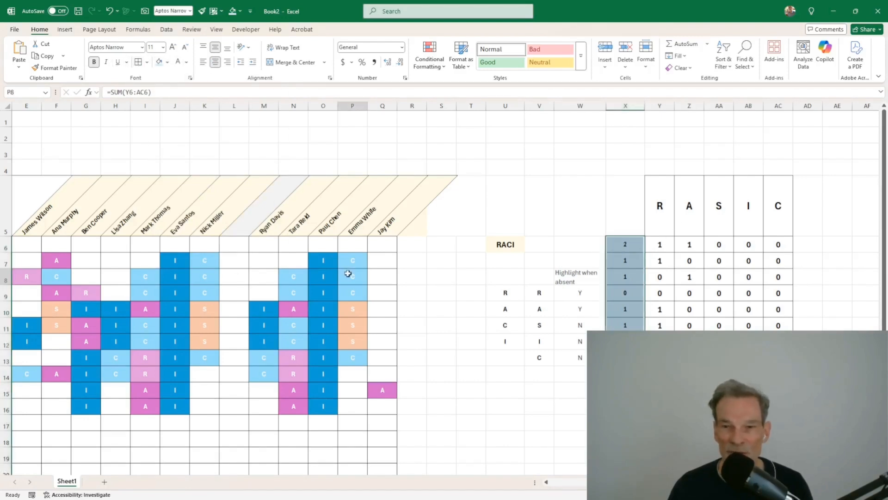
{"action": "left_click", "coordinate": [628, 243]}
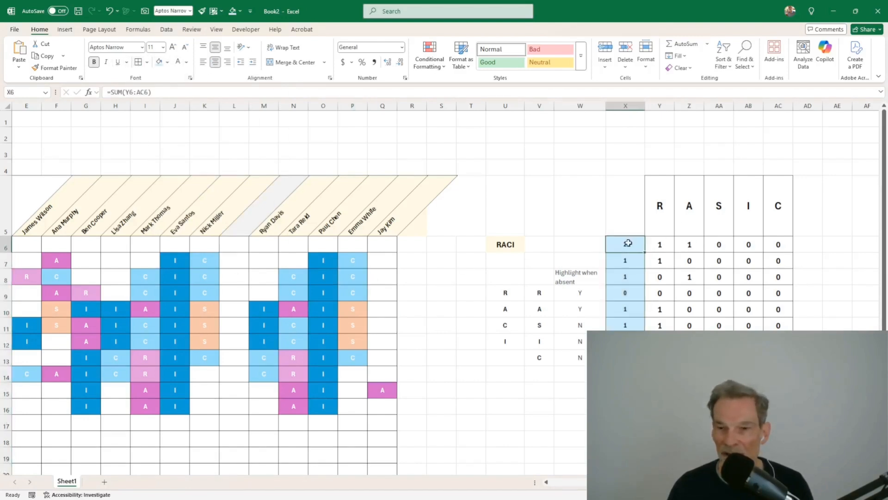
{"action": "mouse_move", "coordinate": [628, 242]}
{"action": "left_mouse_down"}
{"action": "mouse_move", "coordinate": [626, 463]}
{"action": "mouse_move", "coordinate": [625, 430]}
{"action": "left_mouse_up"}
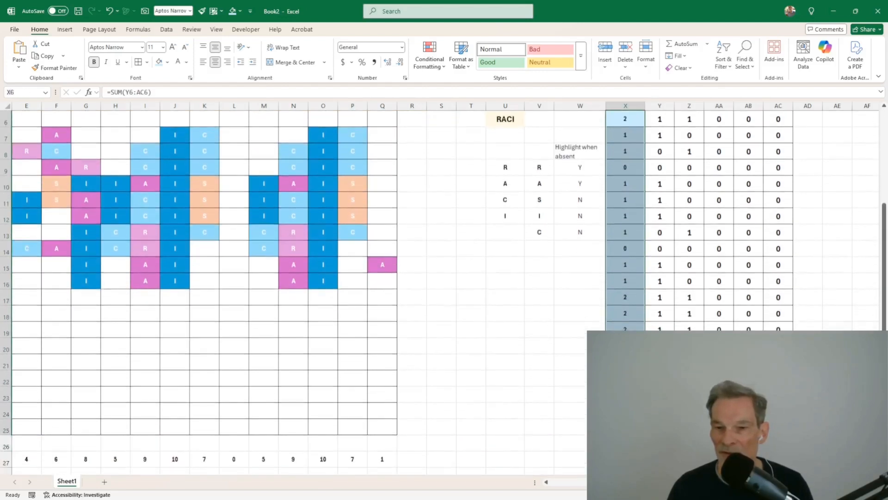
Step: Replace the General format of the column X totals with custom format # to hide zeros
{"action": "right_click", "coordinate": [630, 131]}
{"action": "left_click", "coordinate": [662, 341]}
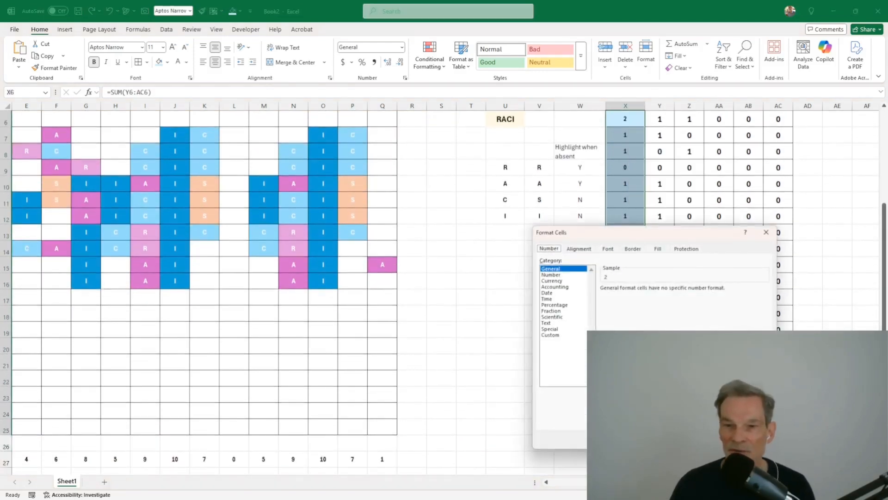
{"action": "left_click", "coordinate": [557, 335]}
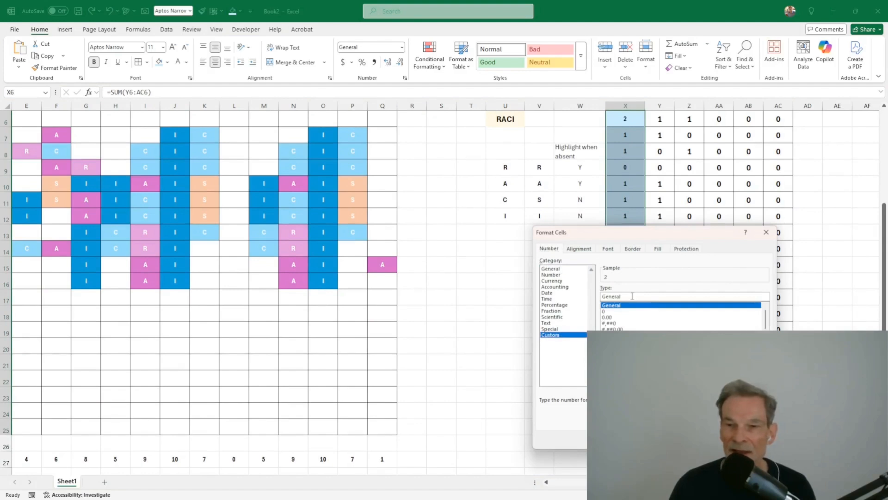
{"action": "left_click_drag", "start_coordinate": [632, 296], "coordinate": [585, 300]}
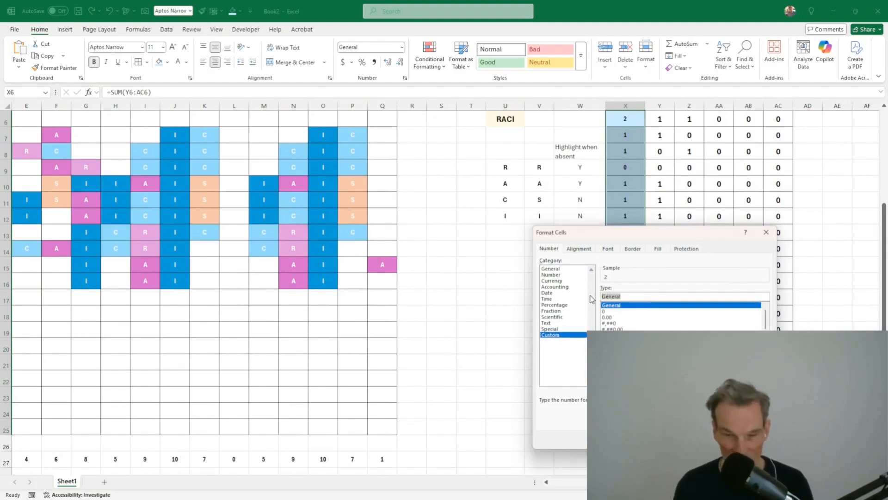
{"action": "type", "text": "#"}
{"action": "key", "text": "Return"}
{"action": "left_click", "coordinate": [736, 324]}
{"action": "scroll", "coordinate": [714, 316], "scroll_direction": "up", "scroll_amount": 2}
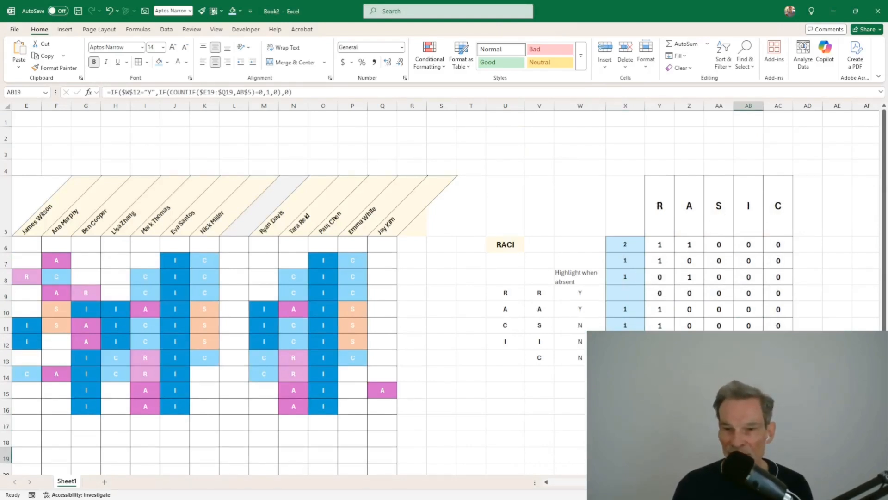
Step: Review task row 10's roles, its total and its R flag formula
{"action": "left_click", "coordinate": [627, 311]}
{"action": "left_click_drag", "start_coordinate": [290, 314], "coordinate": [25, 310]}
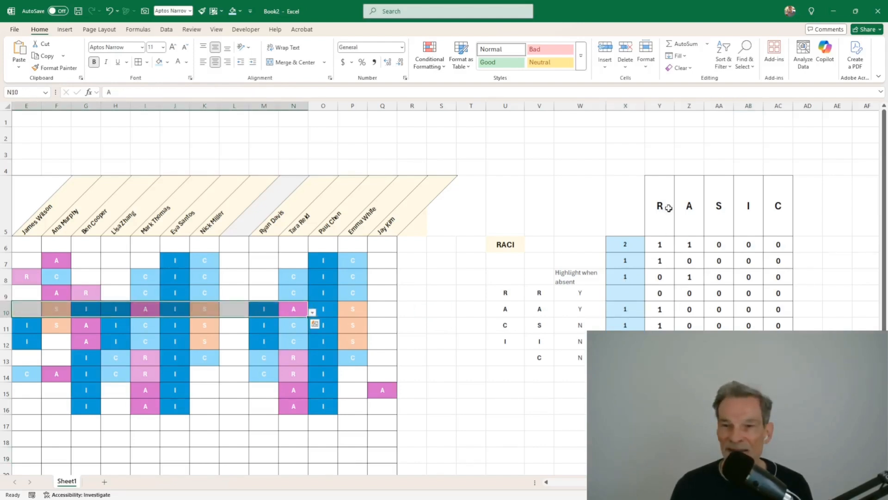
{"action": "left_click", "coordinate": [660, 311]}
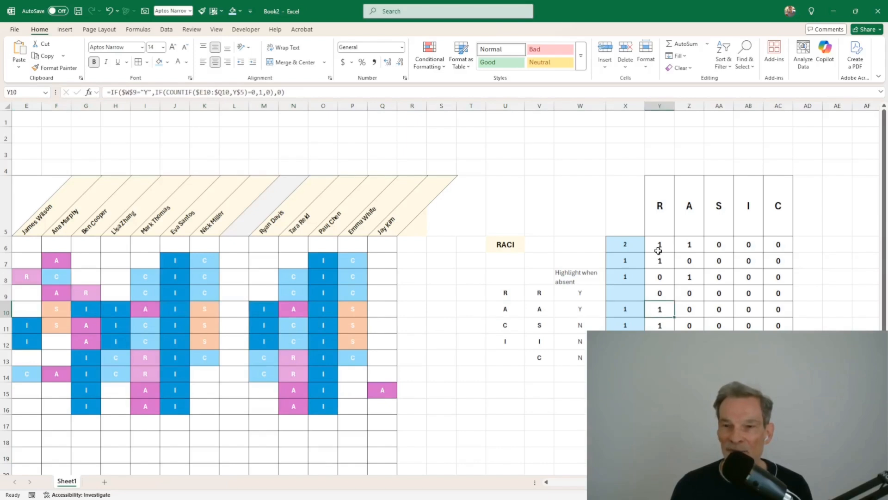
Step: Apply custom number format # to the R through C flag cells so zeros vanish
{"action": "left_click_drag", "start_coordinate": [658, 250], "coordinate": [782, 431]}
{"action": "right_click", "coordinate": [745, 320]}
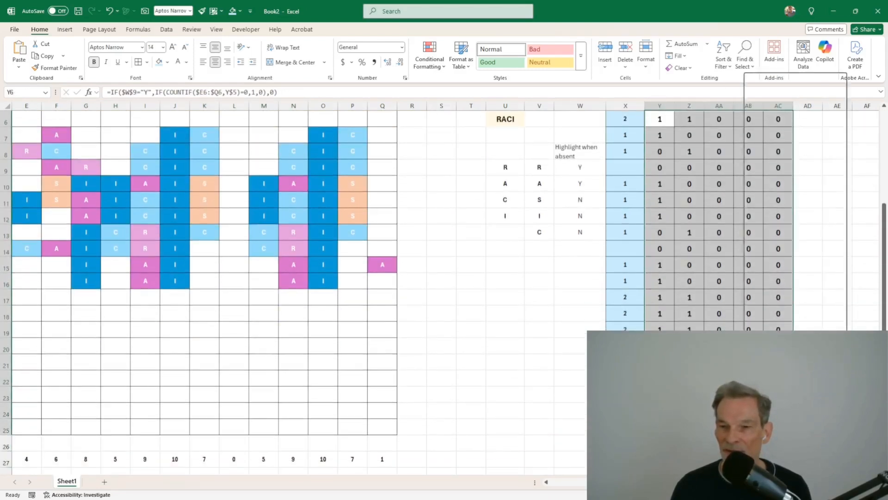
{"action": "left_click", "coordinate": [775, 290]}
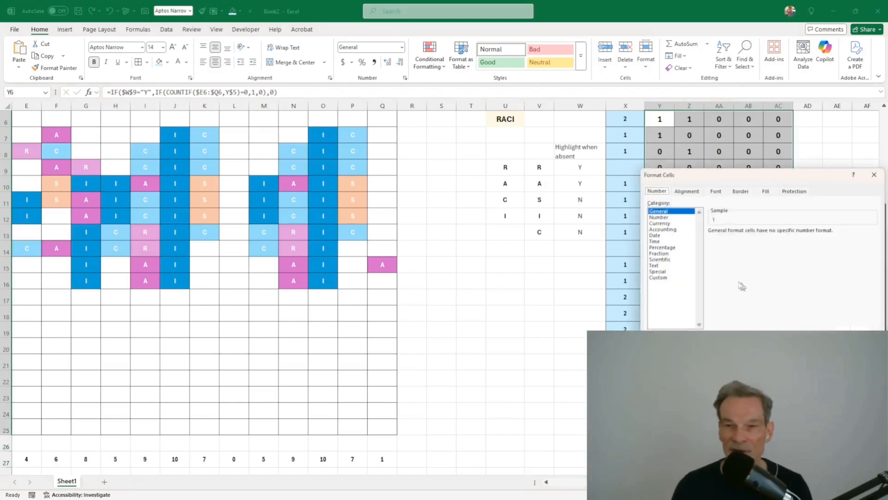
{"action": "left_click", "coordinate": [659, 278]}
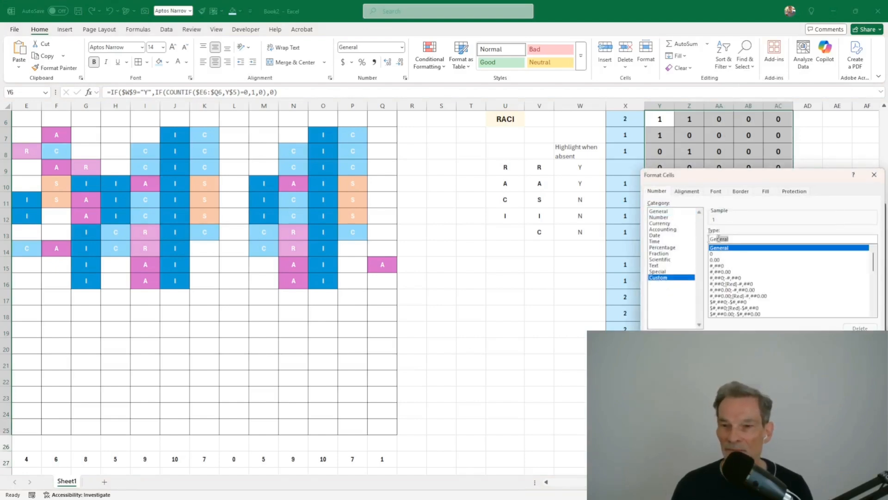
{"action": "type", "text": "#"}
{"action": "key", "text": "Return"}
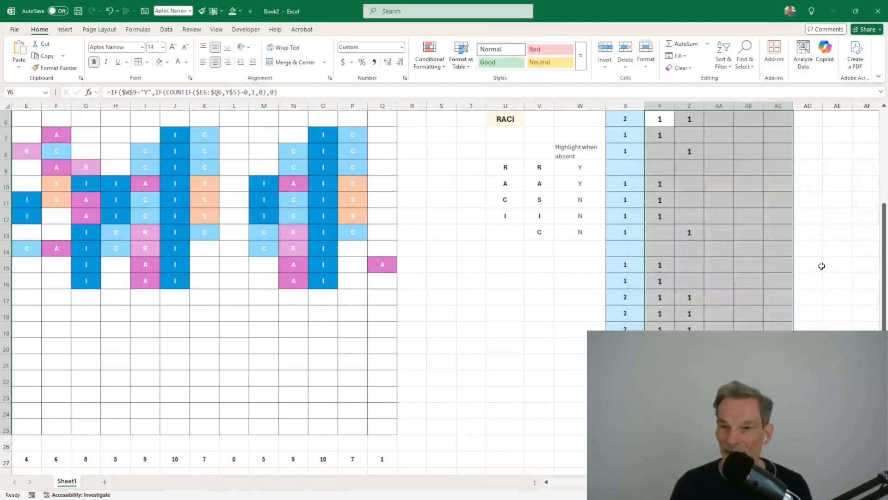
{"action": "left_click", "coordinate": [731, 286]}
{"action": "scroll", "coordinate": [733, 287], "scroll_direction": "up", "scroll_amount": 2}
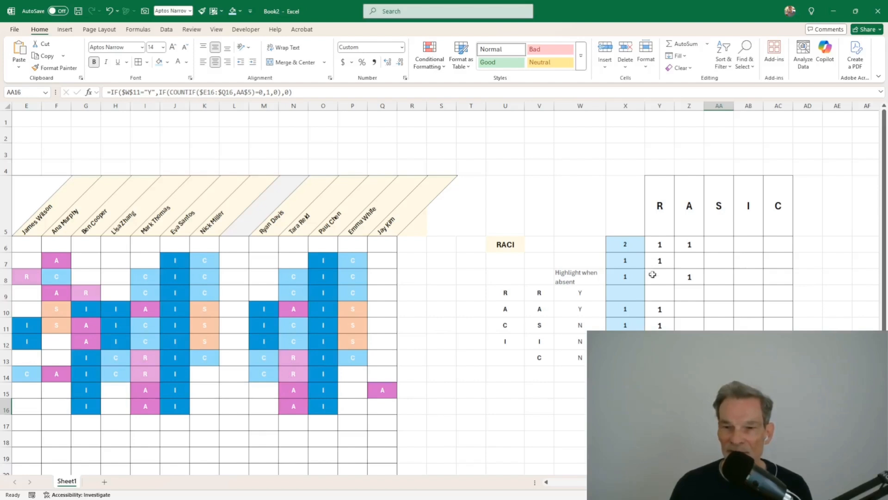
Step: Pick R in M6 and A in N6 from the role dropdowns for the first task
{"action": "scroll", "coordinate": [444, 292], "scroll_direction": "down", "scroll_amount": 1}
{"action": "scroll", "coordinate": [444, 292], "scroll_direction": "up", "scroll_amount": 1}
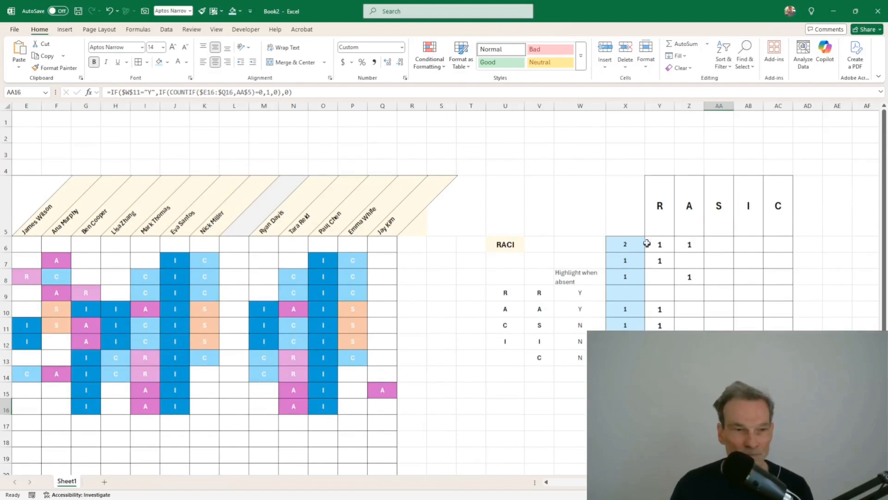
{"action": "left_click", "coordinate": [271, 243]}
{"action": "left_click", "coordinate": [283, 250]}
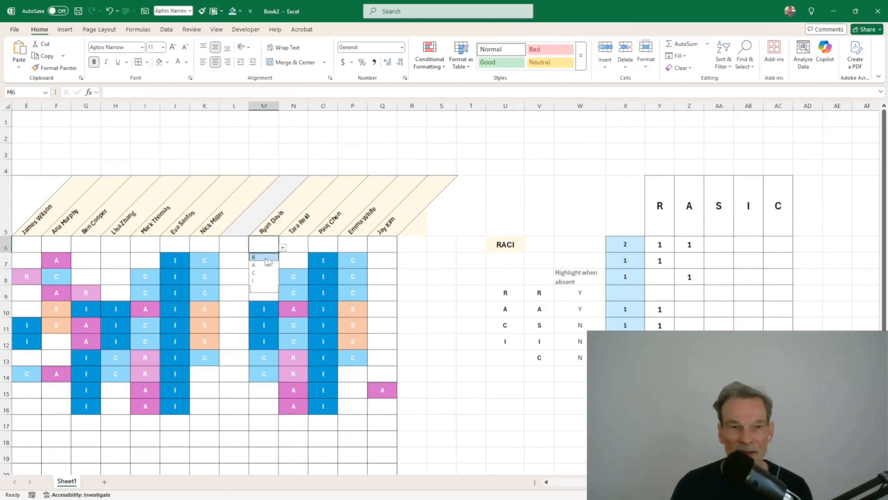
{"action": "left_click", "coordinate": [262, 259]}
{"action": "left_click", "coordinate": [295, 243]}
{"action": "left_click", "coordinate": [312, 250]}
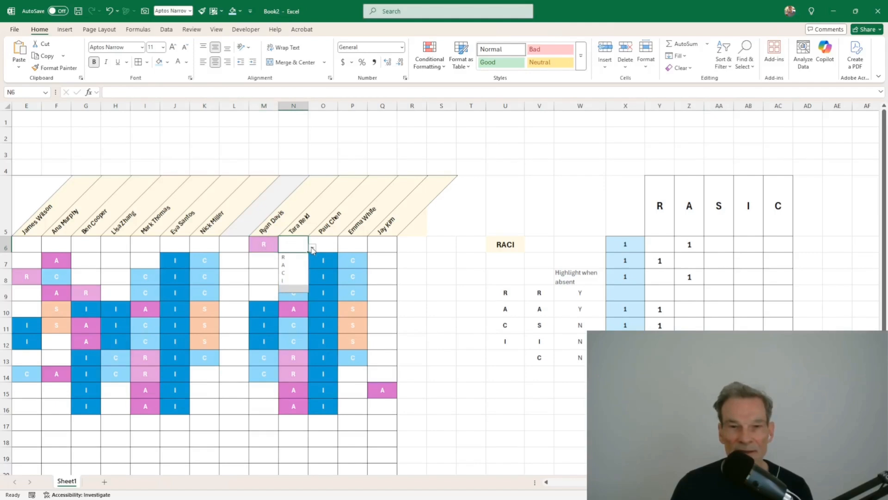
{"action": "left_click", "coordinate": [288, 264]}
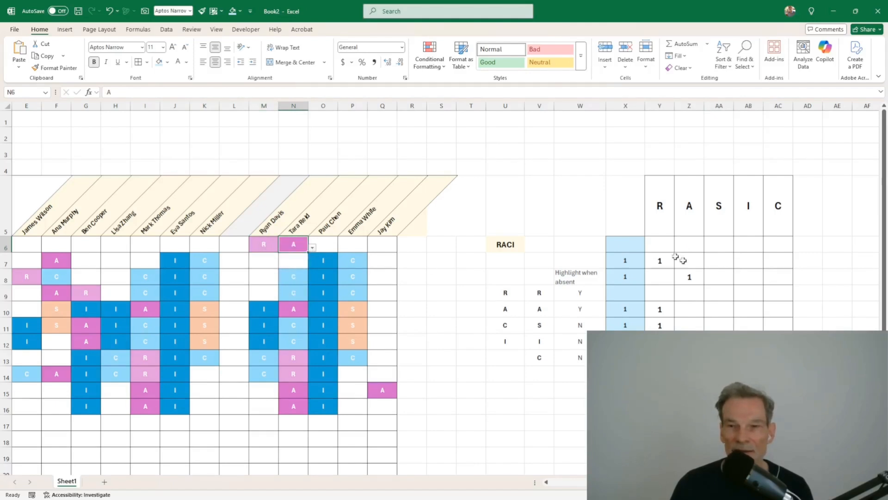
{"action": "left_click", "coordinate": [624, 249]}
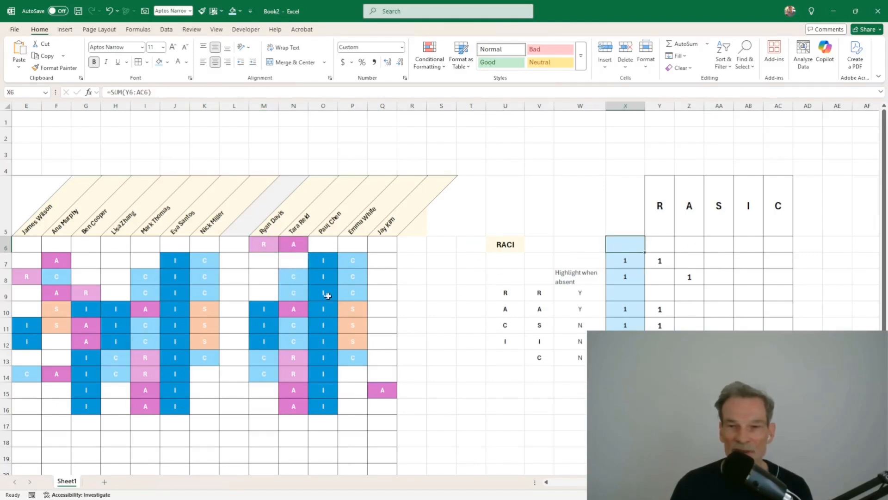
{"action": "left_click_drag", "start_coordinate": [326, 306], "coordinate": [6, 310]}
{"action": "left_click", "coordinate": [296, 325]}
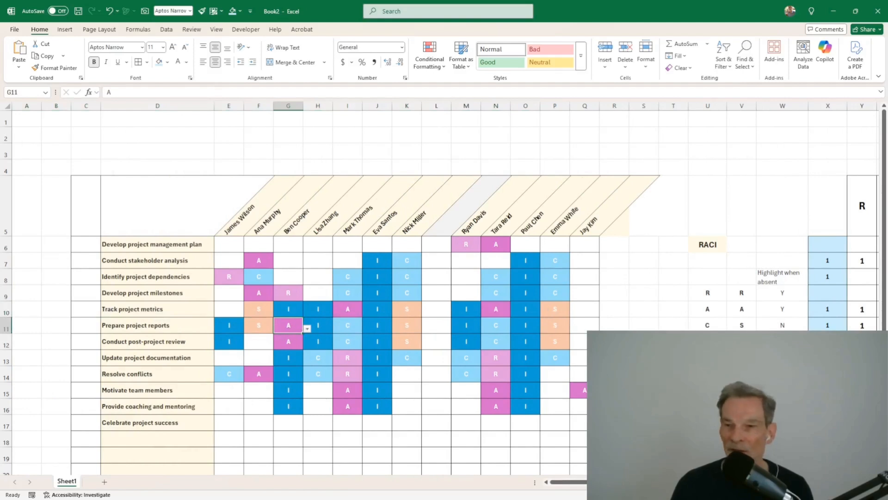
{"action": "left_click_drag", "start_coordinate": [783, 374], "coordinate": [748, 390]}
{"action": "left_click", "coordinate": [868, 320]}
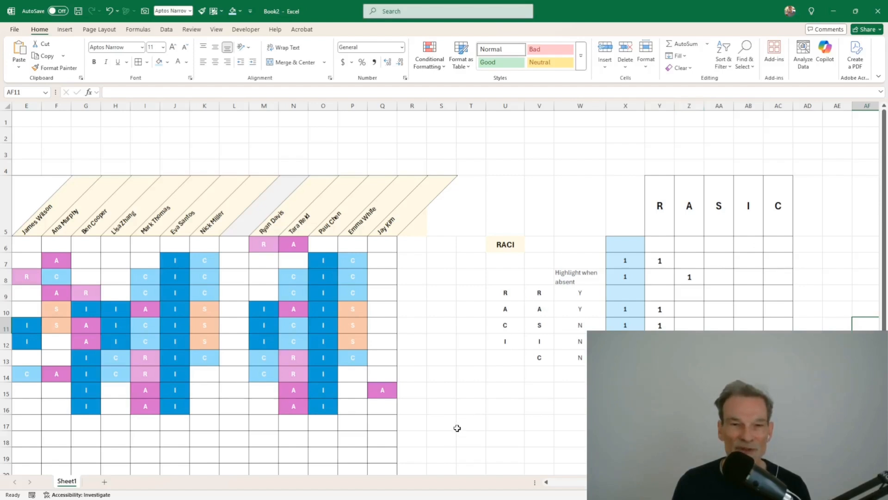
{"action": "left_click_drag", "start_coordinate": [457, 428], "coordinate": [16, 439]}
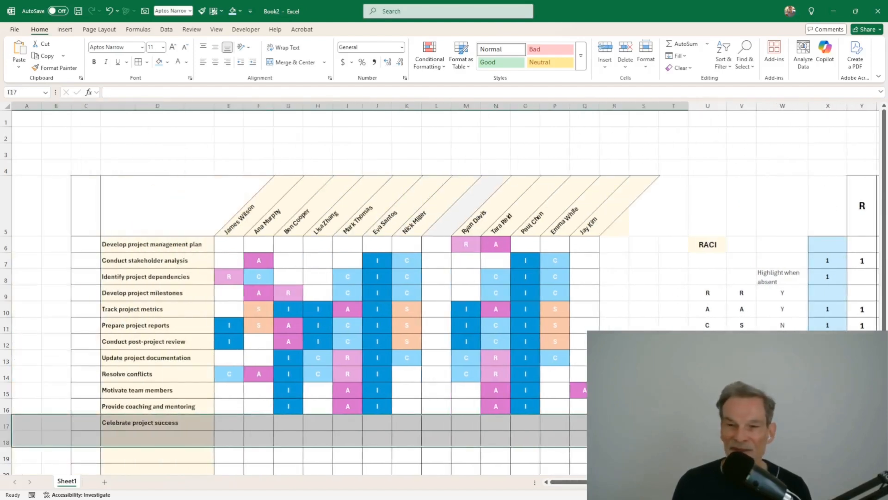
{"action": "left_click", "coordinate": [782, 422]}
{"action": "left_click", "coordinate": [156, 245]}
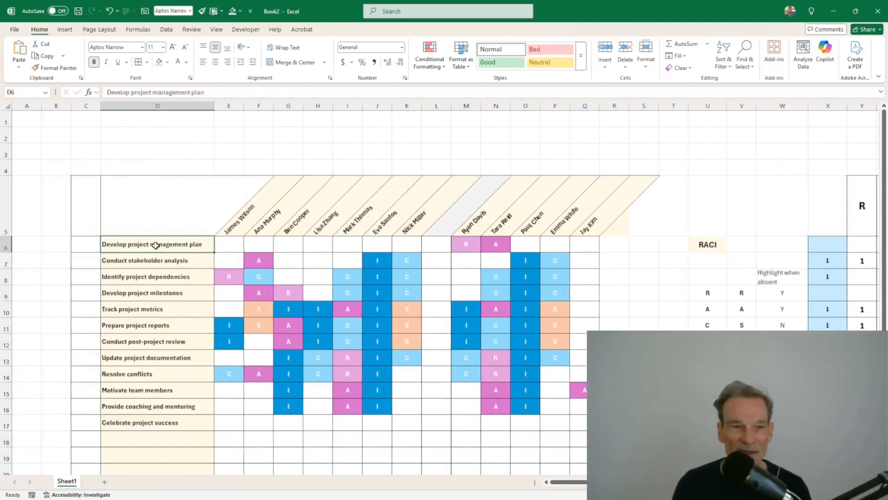
{"action": "left_click", "coordinate": [833, 248]}
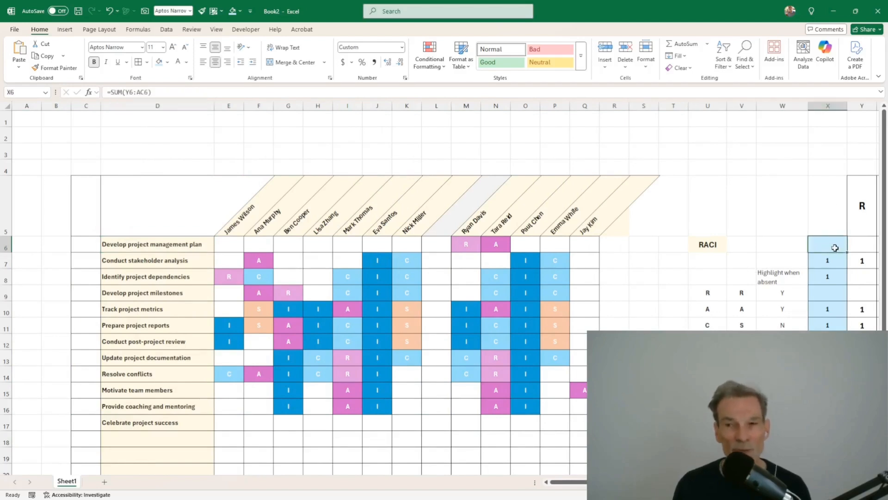
{"action": "left_click", "coordinate": [86, 248]}
Step: Type =IF(AND(D6<>"",X6>0),"!","") in C6, inserting the D6 and X6 references
{"action": "type", "text": "="}
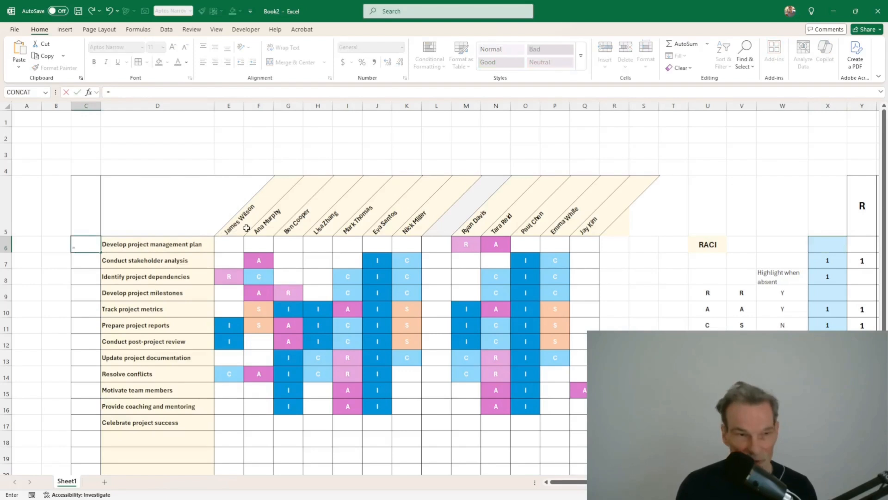
{"action": "type", "text": "if"}
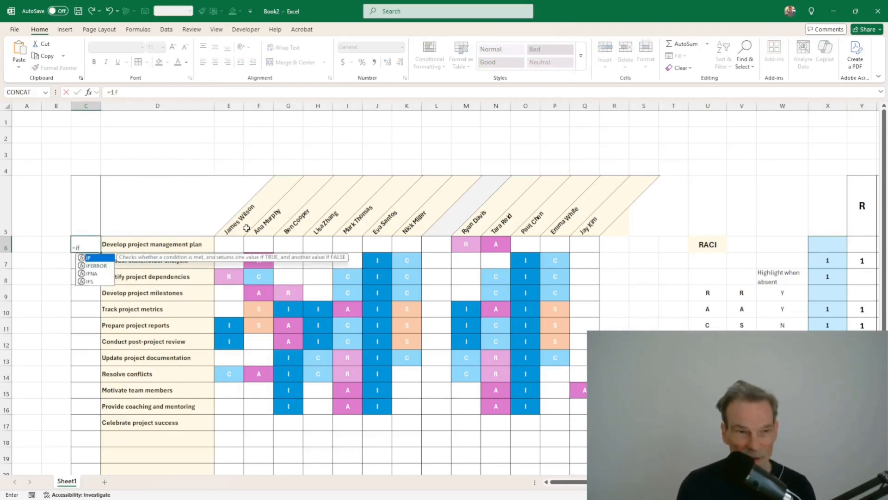
{"action": "type", "text": "("}
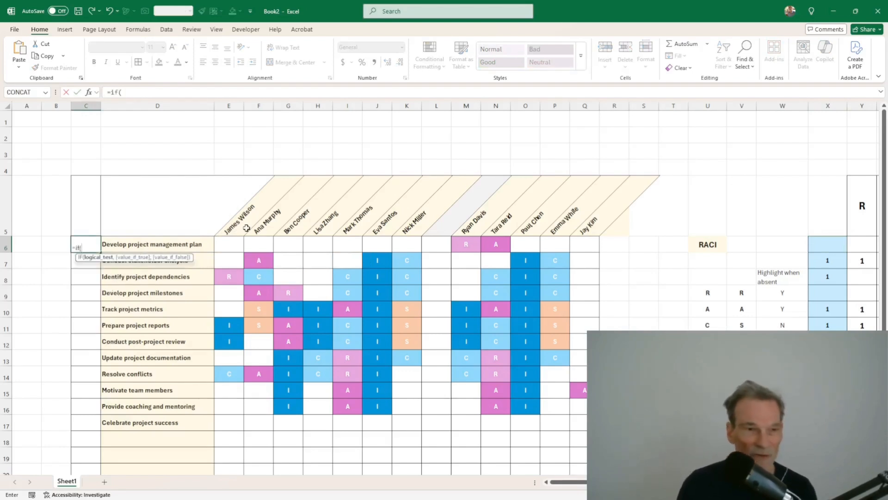
{"action": "type", "text": "and("}
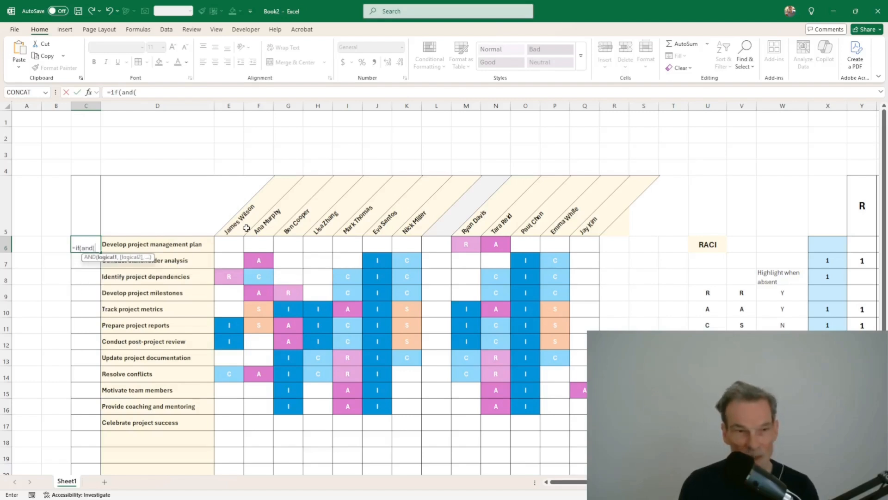
{"action": "left_click", "coordinate": [187, 248]}
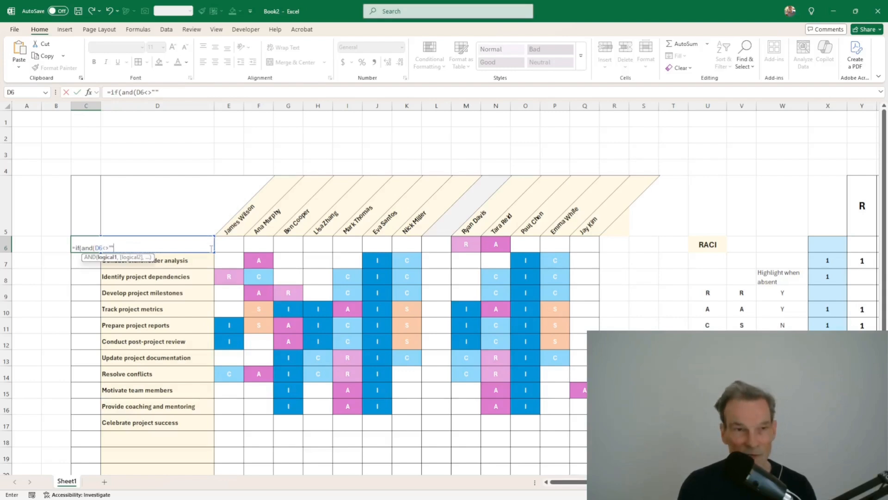
{"action": "type", "text": ","}
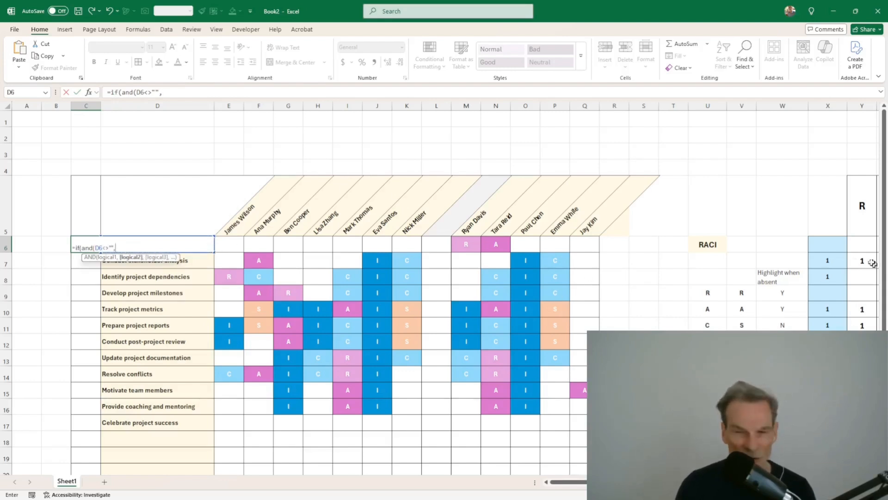
{"action": "left_click", "coordinate": [826, 243]}
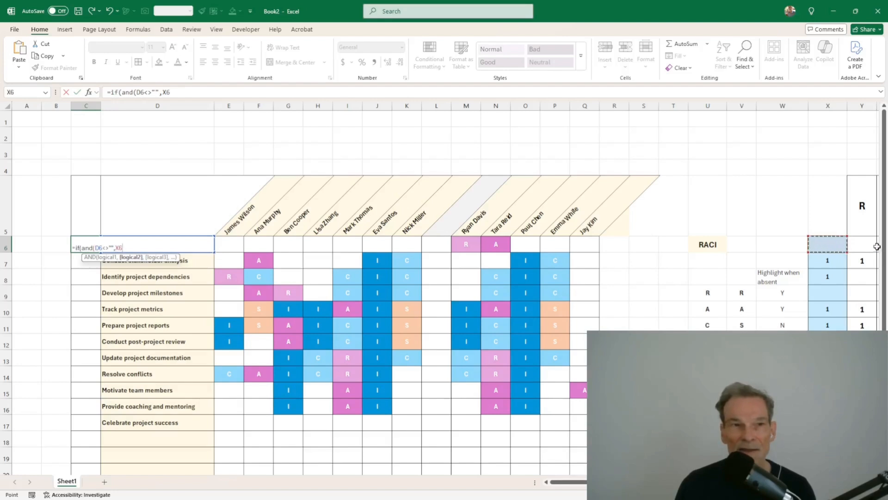
{"action": "type", "text": ">"}
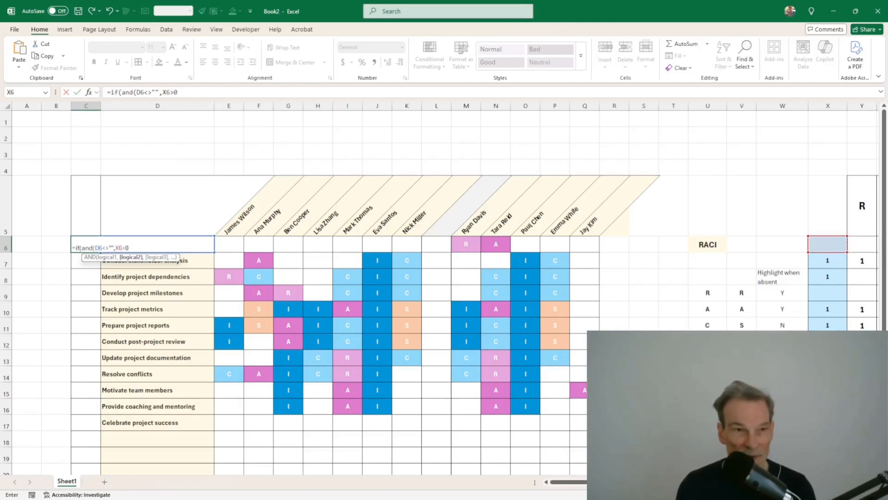
{"action": "type", "text": "0)"}
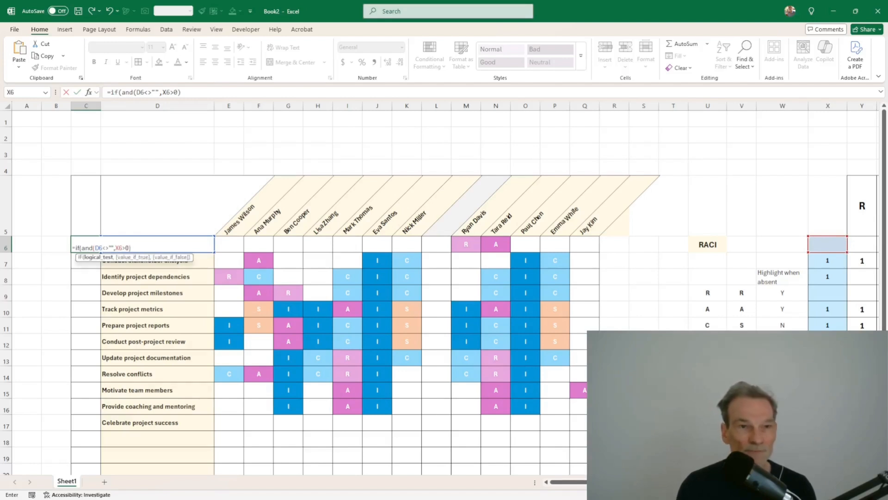
{"action": "type", "text": ",\"!"}
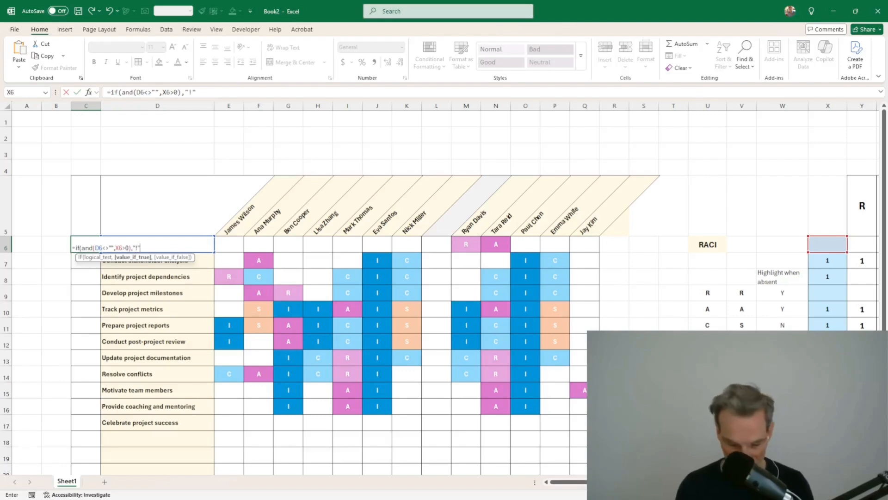
{"action": "type", "text": "\","}
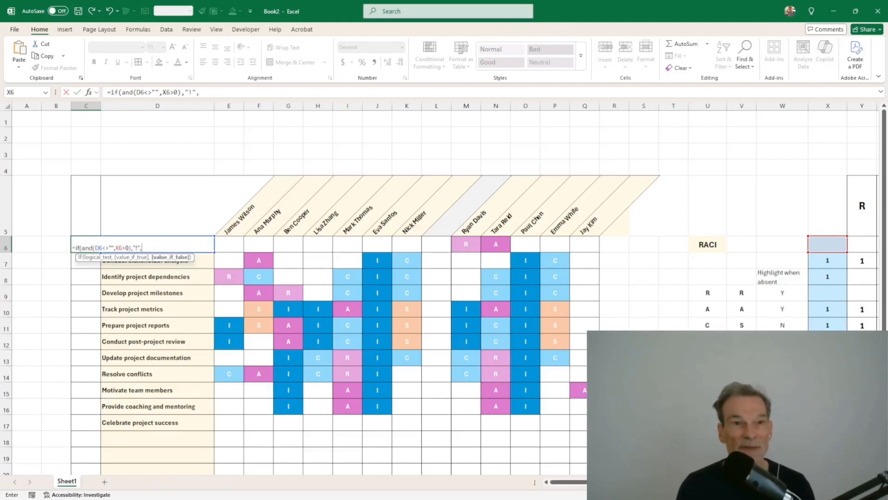
{"action": "type", "text": "\"\""}
Step: Fill C6's warning formula down column C and centre the ! marks horizontally and vertically
{"action": "key", "text": "Return"}
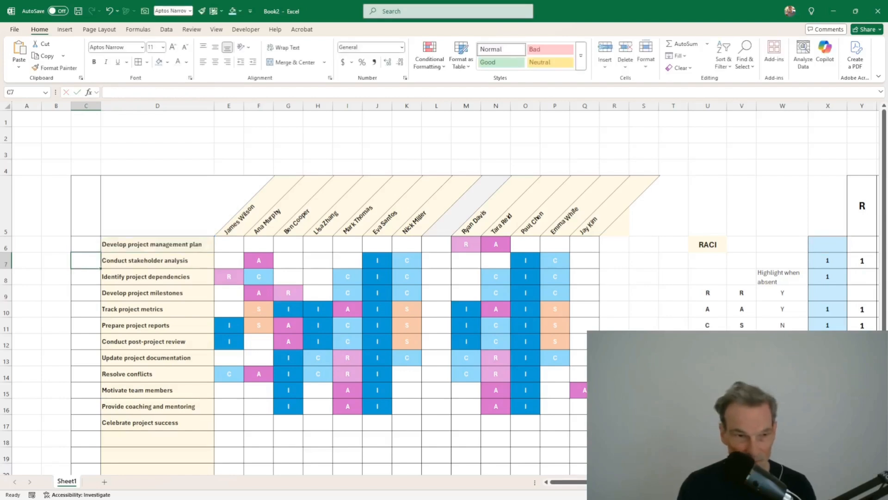
{"action": "left_click", "coordinate": [88, 244]}
{"action": "left_click_drag", "start_coordinate": [100, 252], "coordinate": [95, 436]}
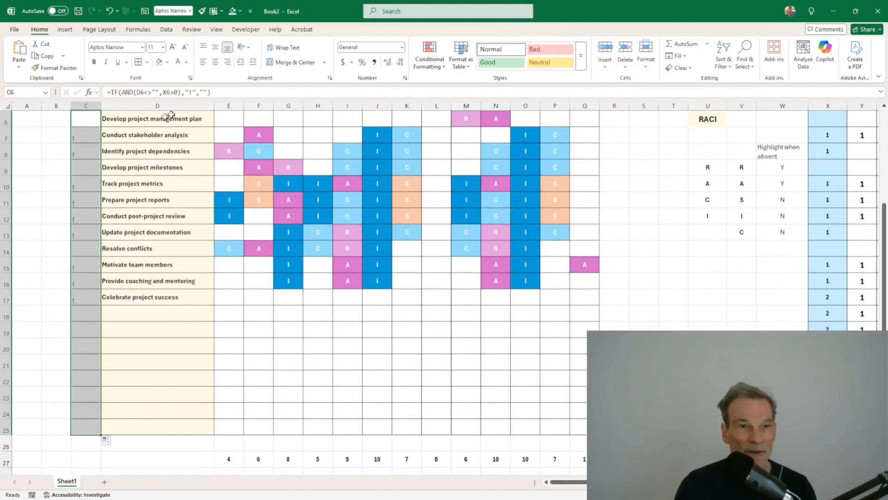
{"action": "left_click", "coordinate": [215, 62]}
{"action": "left_click", "coordinate": [215, 46]}
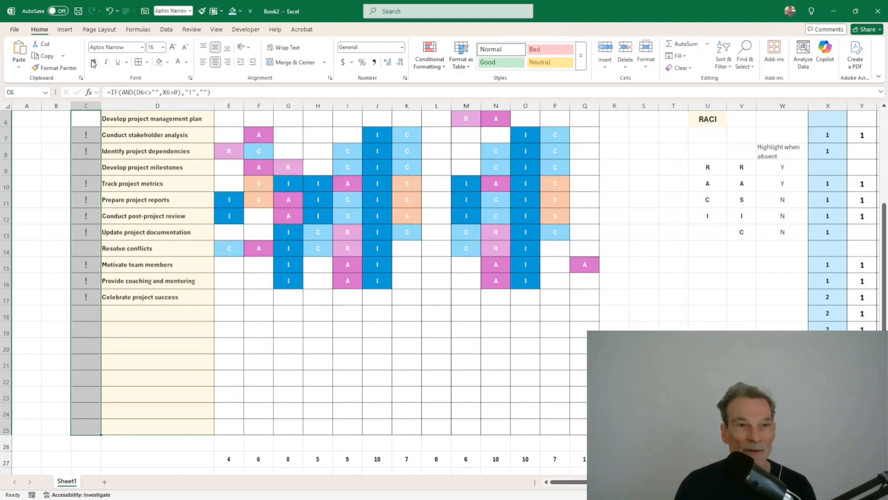
{"action": "left_click", "coordinate": [144, 184]}
{"action": "scroll", "coordinate": [154, 208], "scroll_direction": "up", "scroll_amount": 2}
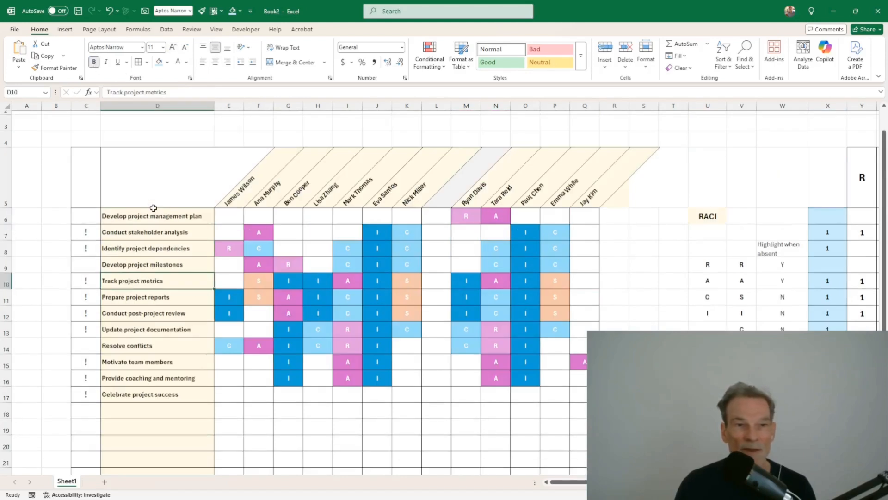
{"action": "left_click_drag", "start_coordinate": [821, 233], "coordinate": [828, 249]}
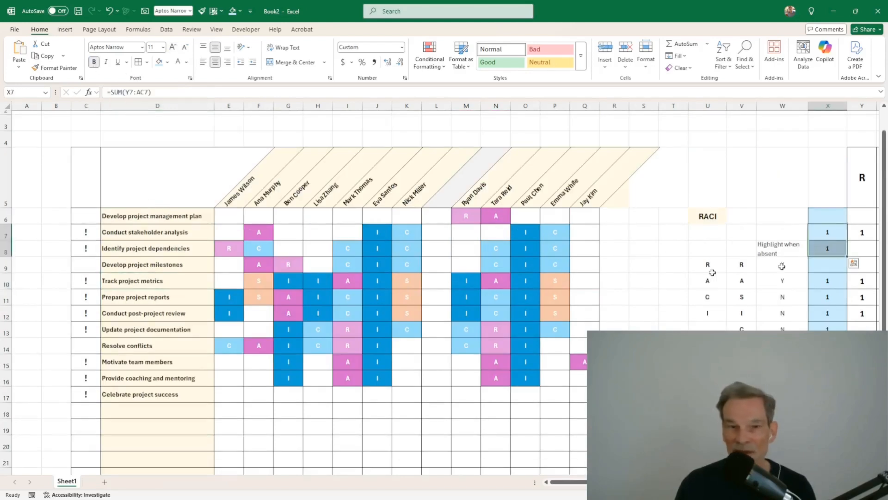
{"action": "left_click_drag", "start_coordinate": [820, 283], "coordinate": [822, 327]}
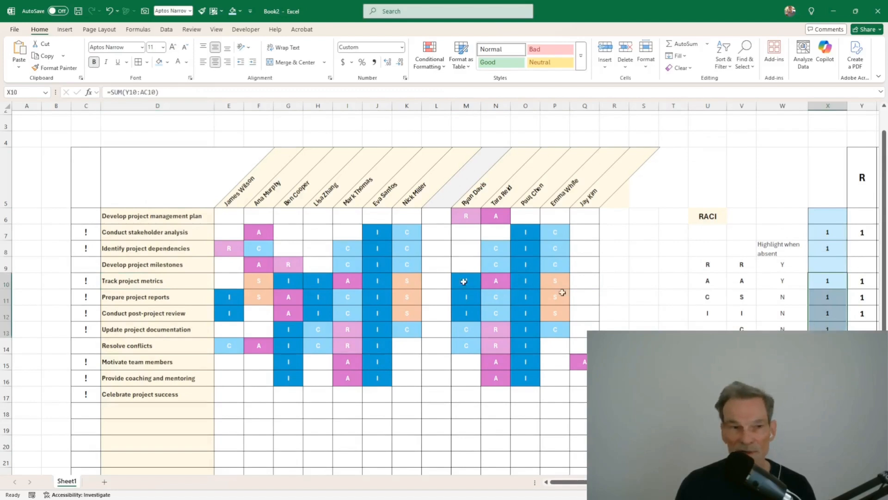
{"action": "left_click", "coordinate": [824, 395]}
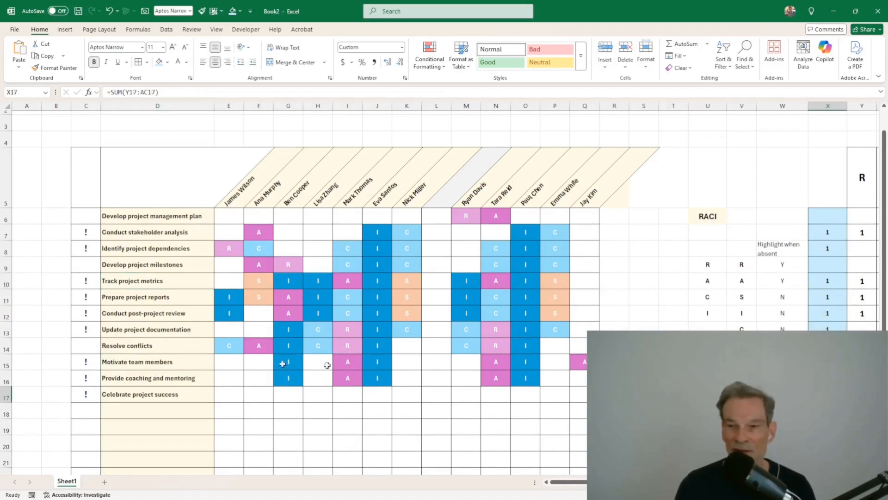
{"action": "scroll", "coordinate": [198, 390], "scroll_direction": "down", "scroll_amount": 1}
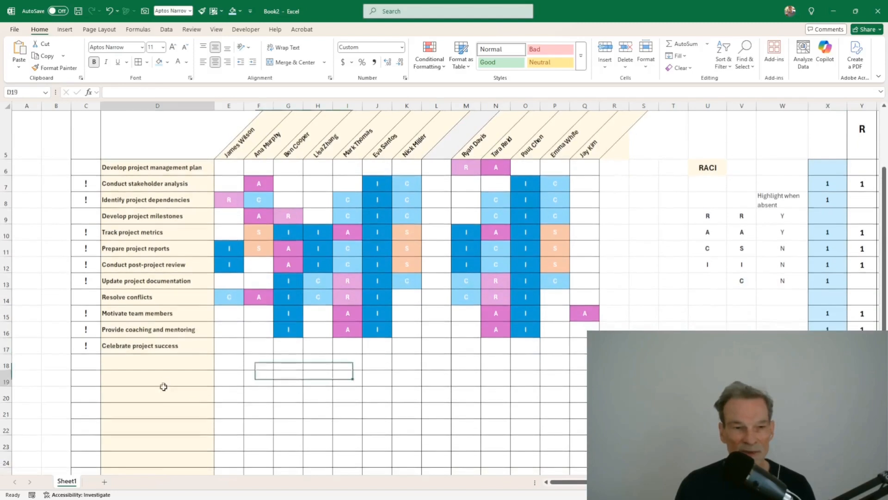
{"action": "left_click_drag", "start_coordinate": [163, 384], "coordinate": [167, 399]}
{"action": "left_click", "coordinate": [257, 377]}
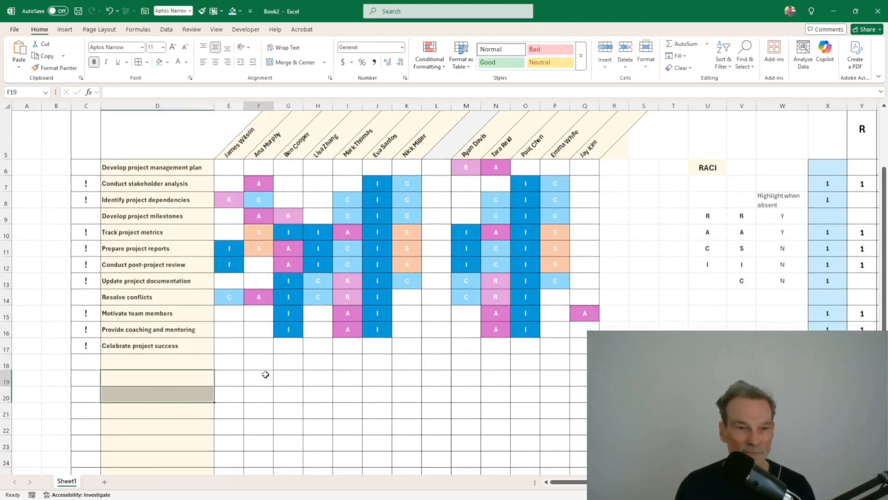
{"action": "left_click_drag", "start_coordinate": [783, 395], "coordinate": [883, 408]}
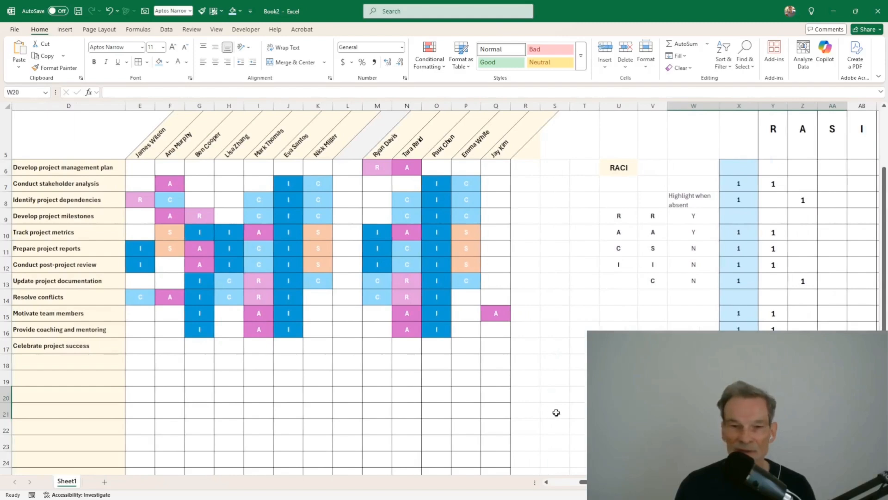
{"action": "left_click_drag", "start_coordinate": [556, 412], "coordinate": [6, 405]}
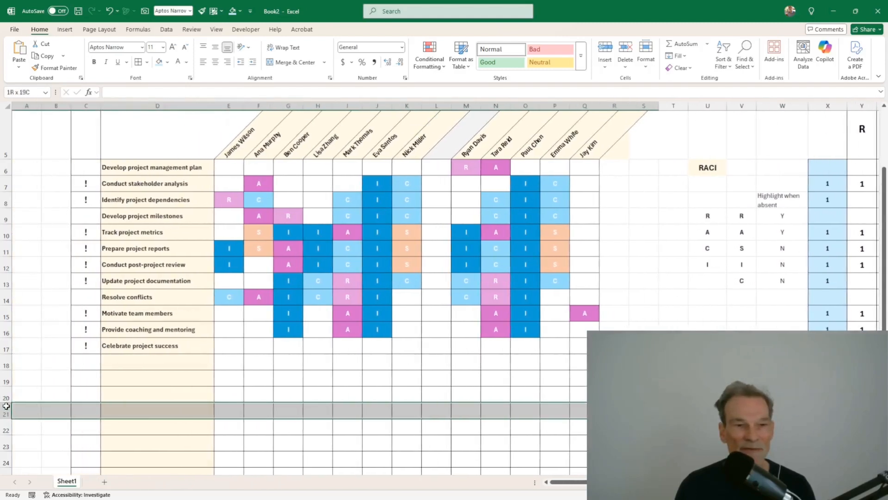
{"action": "left_click", "coordinate": [134, 367]}
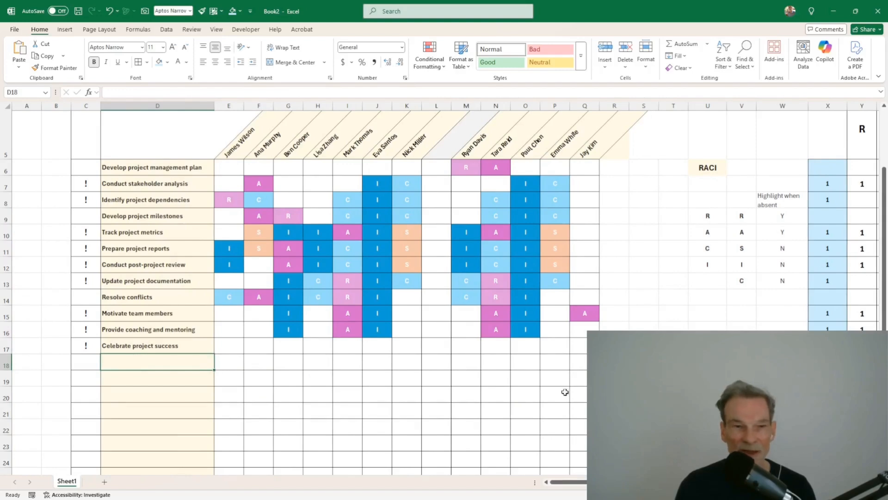
{"action": "scroll", "coordinate": [565, 392], "scroll_direction": "up", "scroll_amount": 2}
{"action": "left_click", "coordinate": [89, 245]}
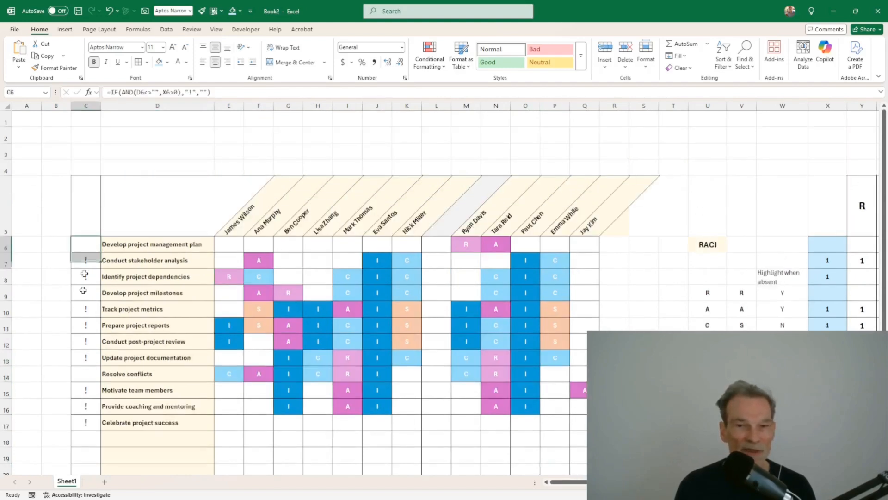
{"action": "left_click_drag", "start_coordinate": [85, 275], "coordinate": [89, 429]}
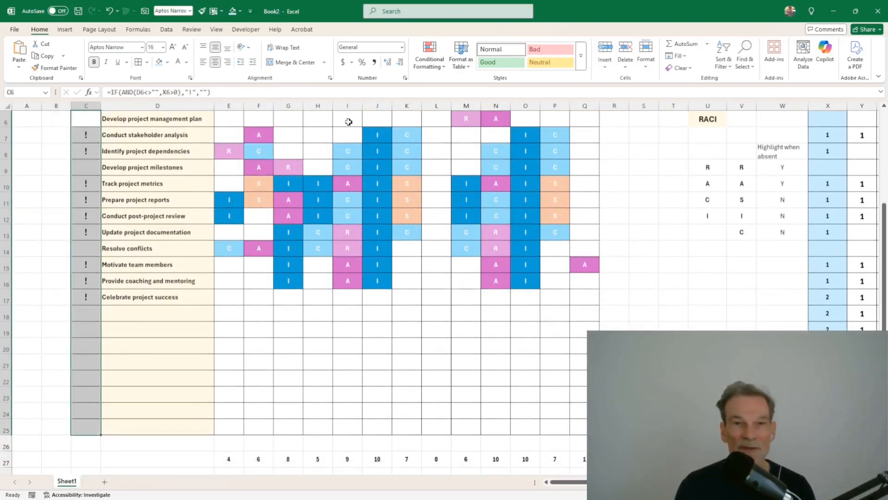
Step: Start a new conditional formatting rule for column C targeting No Blanks cells
{"action": "left_click", "coordinate": [440, 69]}
{"action": "mouse_move", "coordinate": [469, 88]}
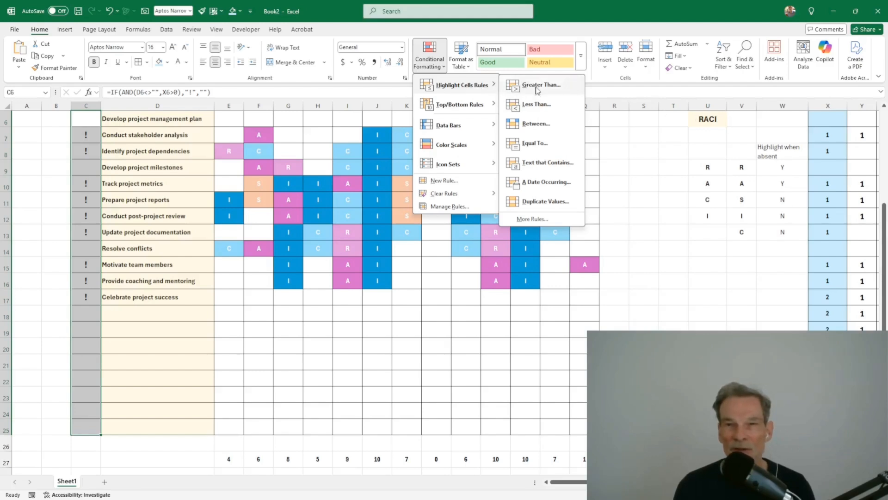
{"action": "left_click", "coordinate": [532, 143]}
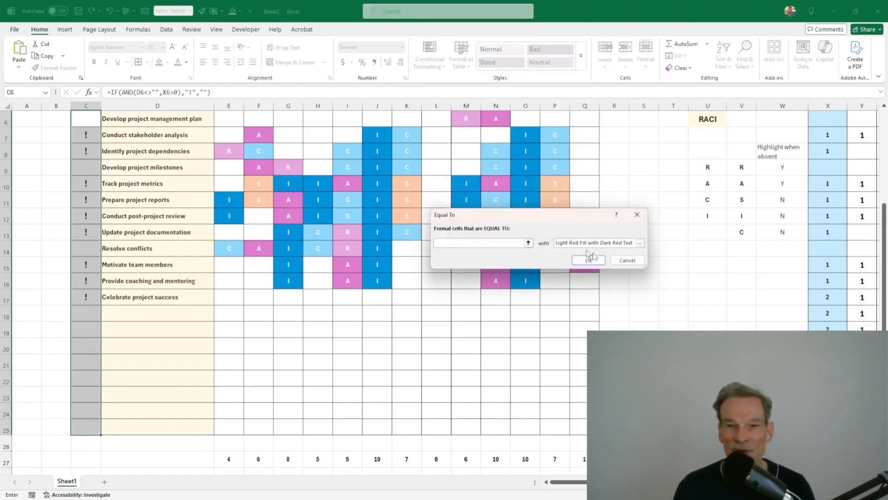
{"action": "left_click", "coordinate": [628, 260]}
{"action": "left_click", "coordinate": [433, 68]}
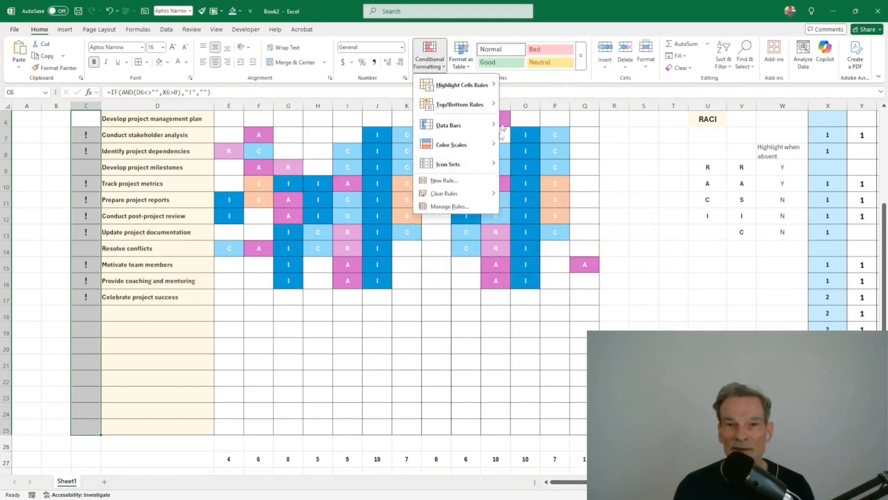
{"action": "left_click", "coordinate": [448, 181]}
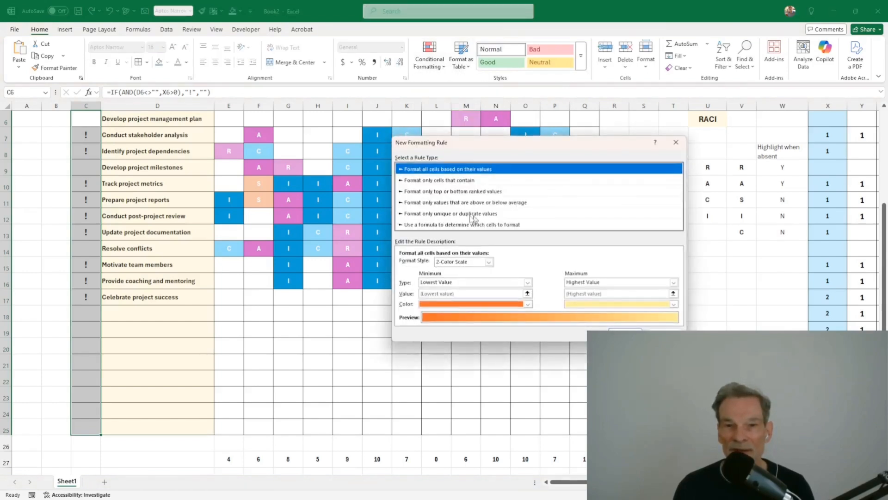
{"action": "left_click", "coordinate": [466, 181]}
{"action": "left_click", "coordinate": [430, 263]}
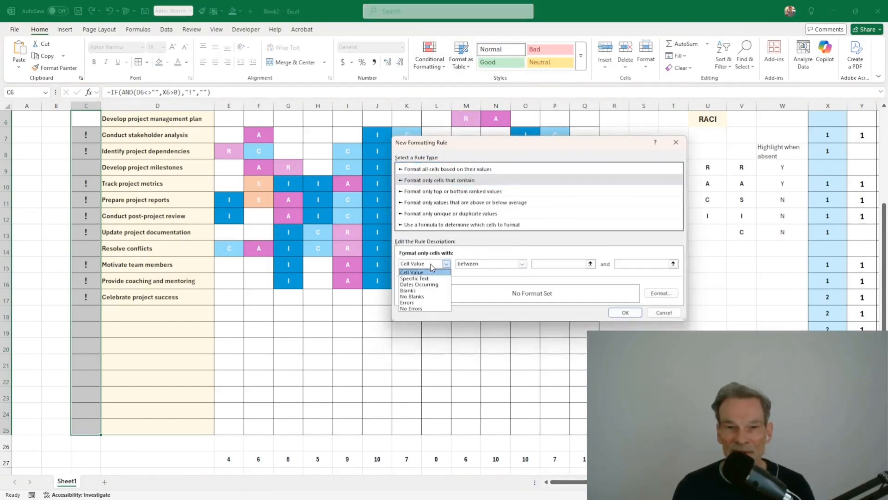
{"action": "left_click", "coordinate": [413, 296]}
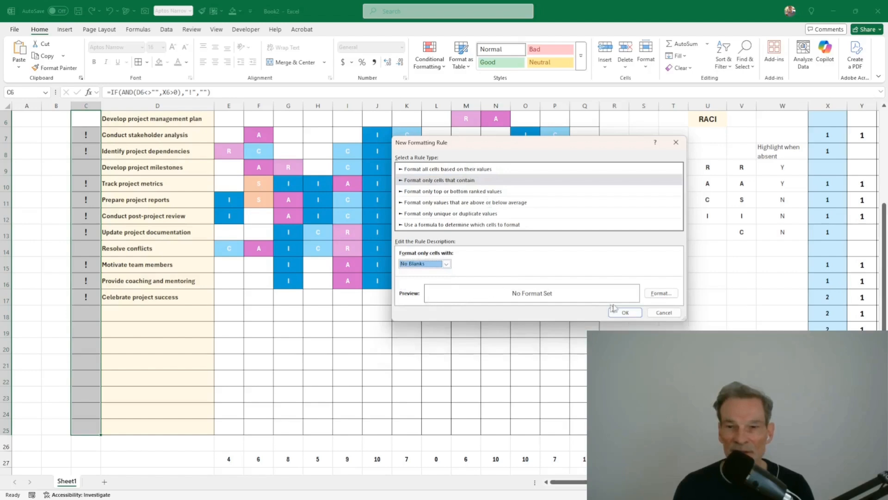
Step: Give the rule a pink fill with white text and apply it
{"action": "left_click", "coordinate": [660, 294]}
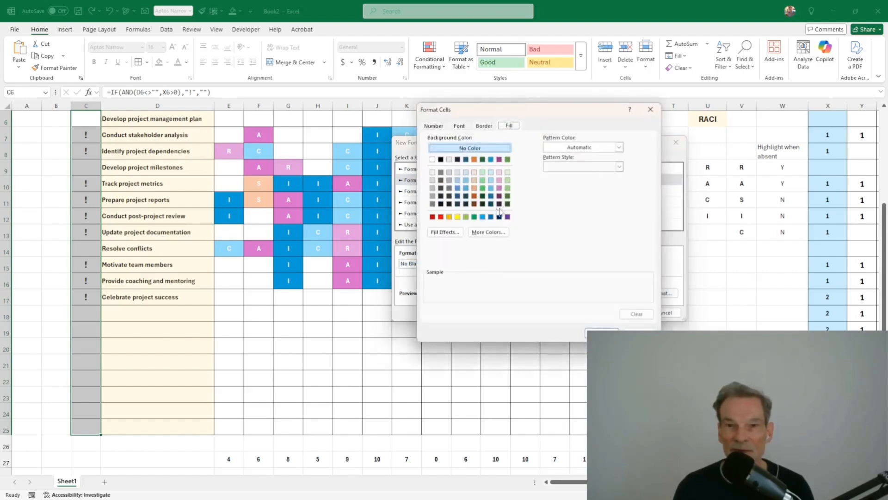
{"action": "left_click", "coordinate": [441, 217]}
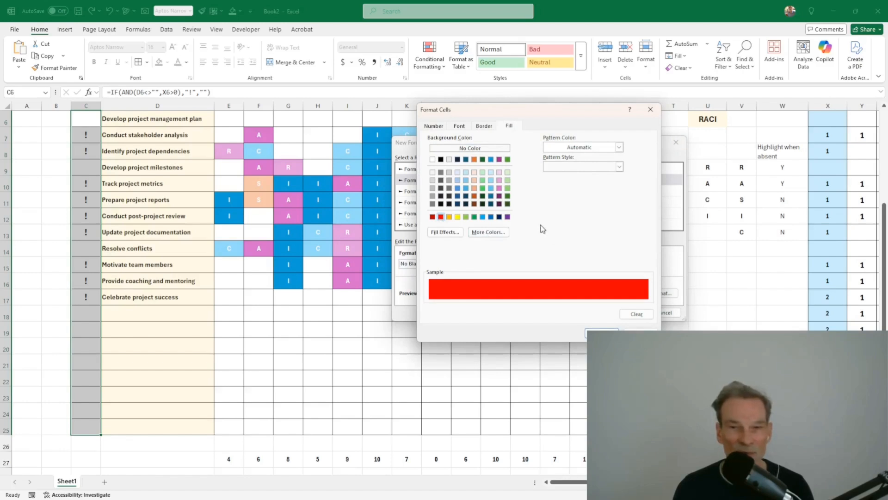
{"action": "left_click", "coordinate": [499, 181]}
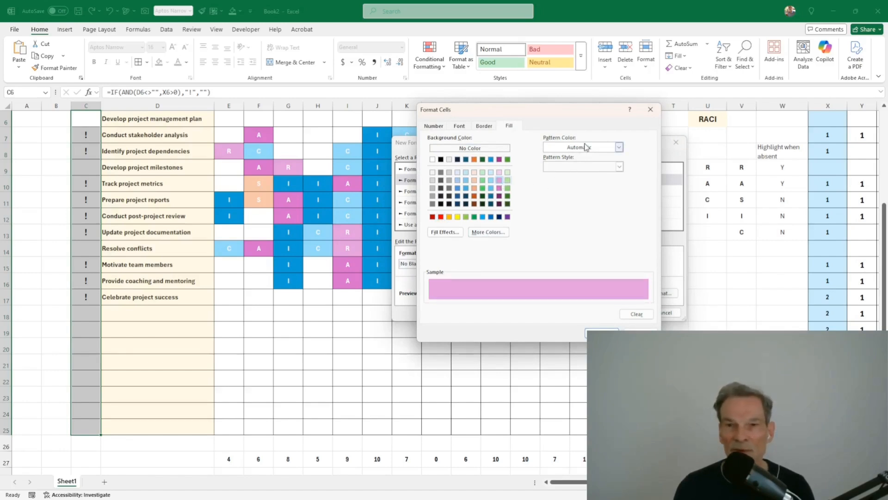
{"action": "left_click", "coordinate": [459, 126]}
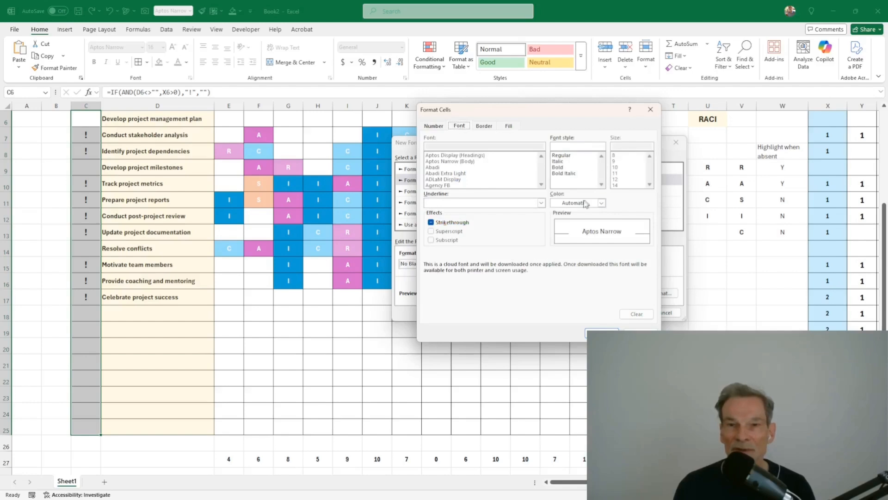
{"action": "left_click", "coordinate": [568, 205]}
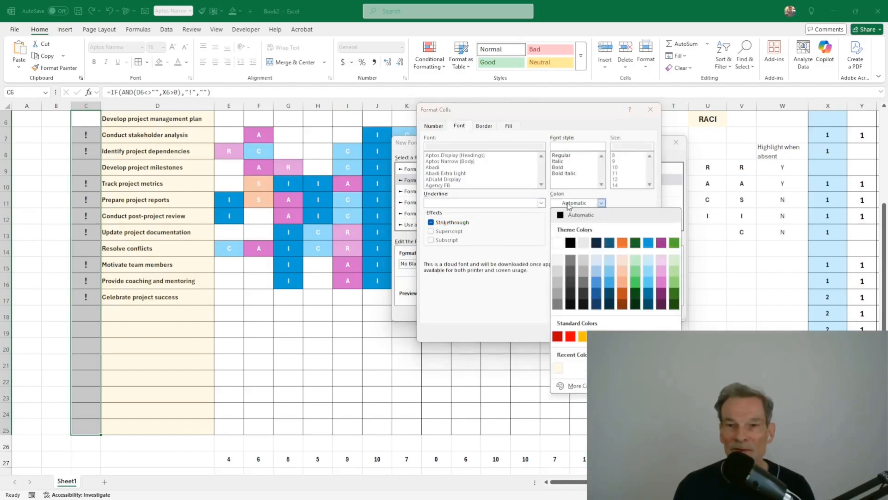
{"action": "left_click", "coordinate": [557, 243]}
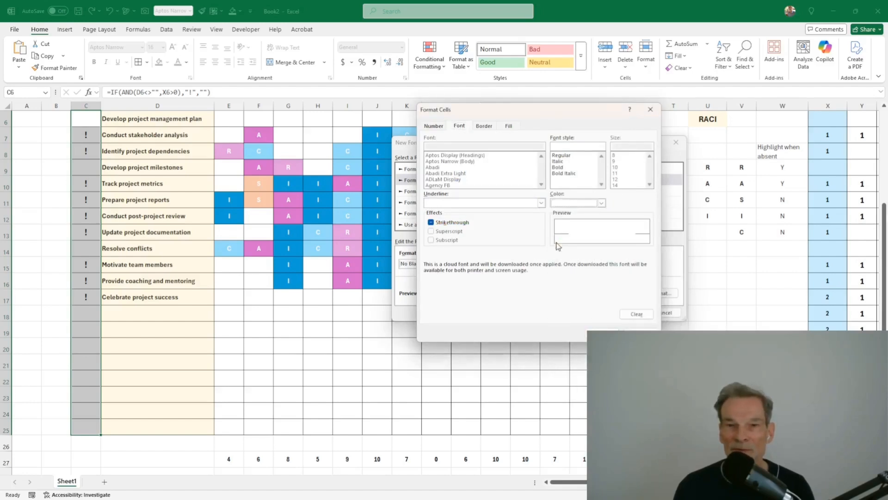
{"action": "left_click", "coordinate": [597, 329]}
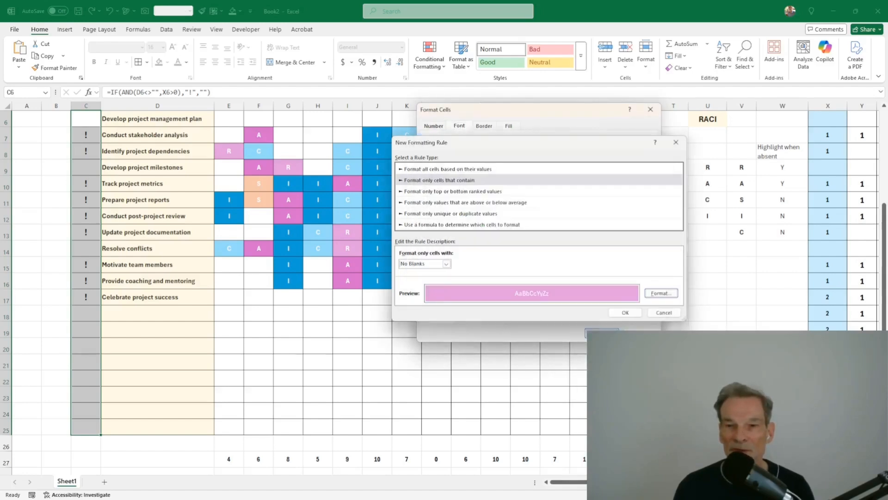
{"action": "left_click", "coordinate": [626, 312]}
{"action": "left_click", "coordinate": [412, 313]}
{"action": "scroll", "coordinate": [422, 300], "scroll_direction": "up", "scroll_amount": 1}
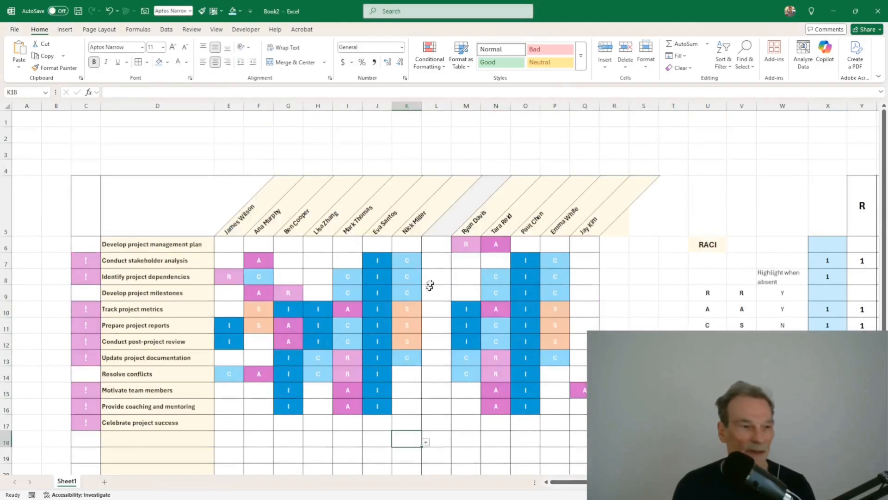
{"action": "scroll", "coordinate": [385, 241], "scroll_direction": "down", "scroll_amount": 1}
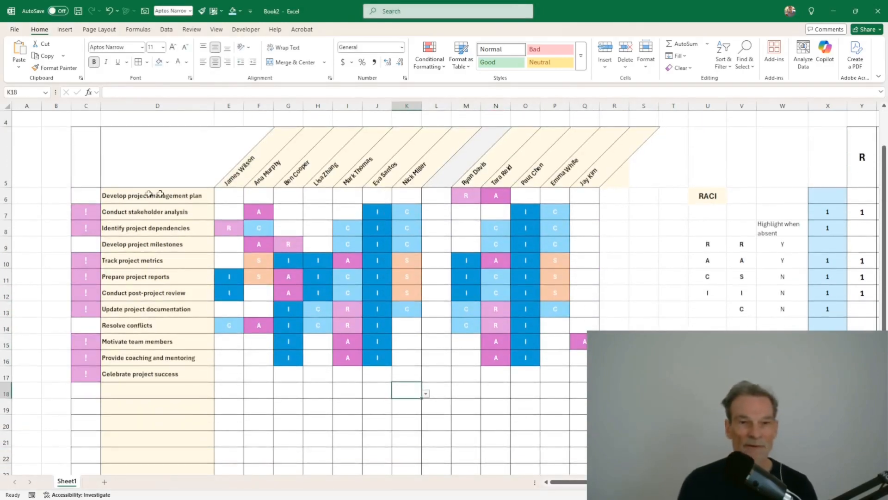
{"action": "left_click", "coordinate": [324, 228]}
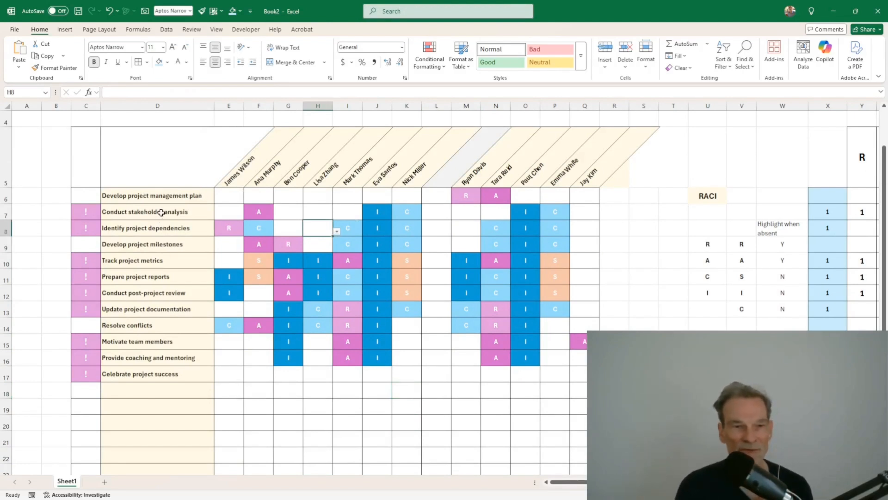
{"action": "left_click_drag", "start_coordinate": [161, 212], "coordinate": [160, 374]}
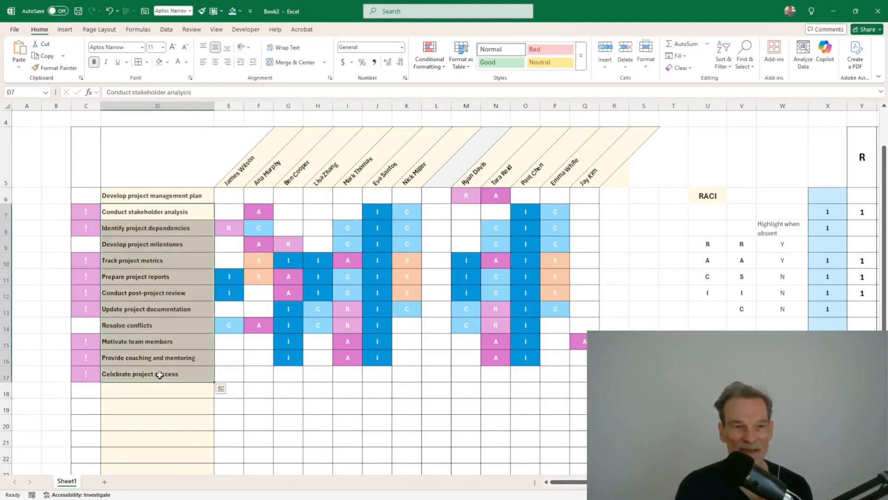
{"action": "left_click", "coordinate": [154, 350]}
{"action": "scroll", "coordinate": [147, 330], "scroll_direction": "up", "scroll_amount": 1}
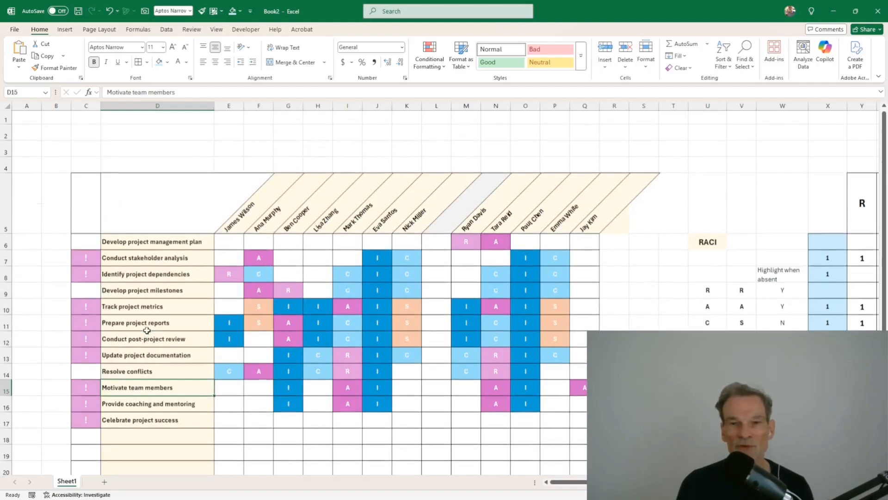
{"action": "left_click", "coordinate": [177, 230]}
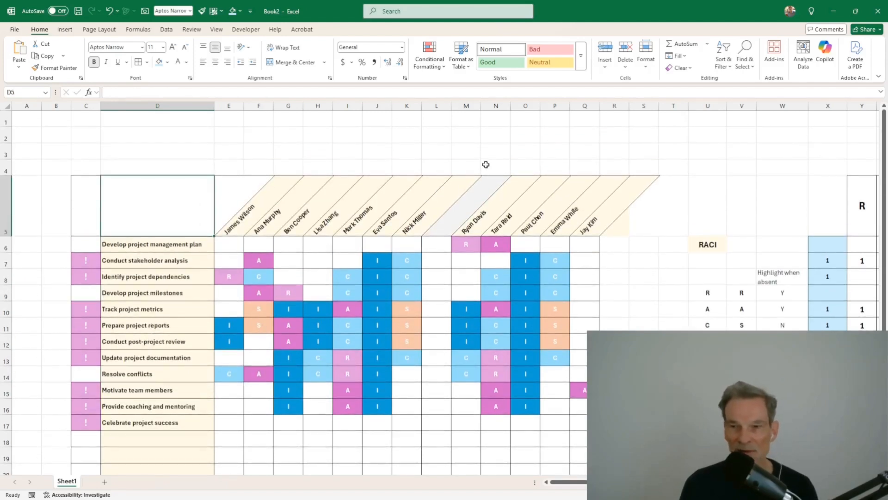
Step: Copy the RACI heading cell's formatting onto the Y/N cells W9:W11
{"action": "left_click", "coordinate": [703, 247]}
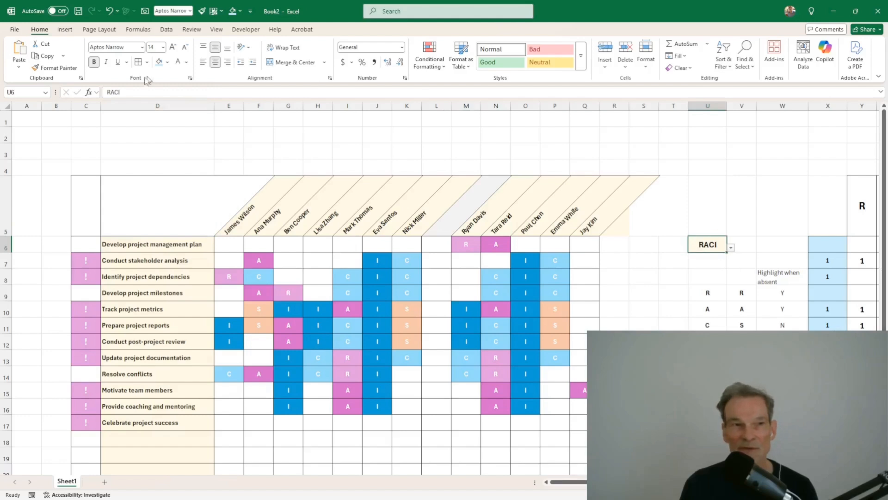
{"action": "left_click", "coordinate": [50, 69]}
{"action": "left_click_drag", "start_coordinate": [782, 295], "coordinate": [787, 325]}
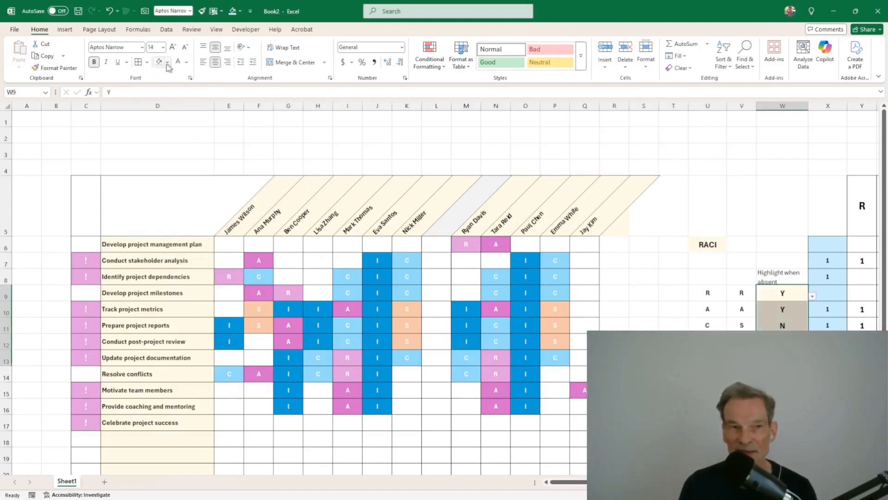
{"action": "left_click", "coordinate": [783, 342]}
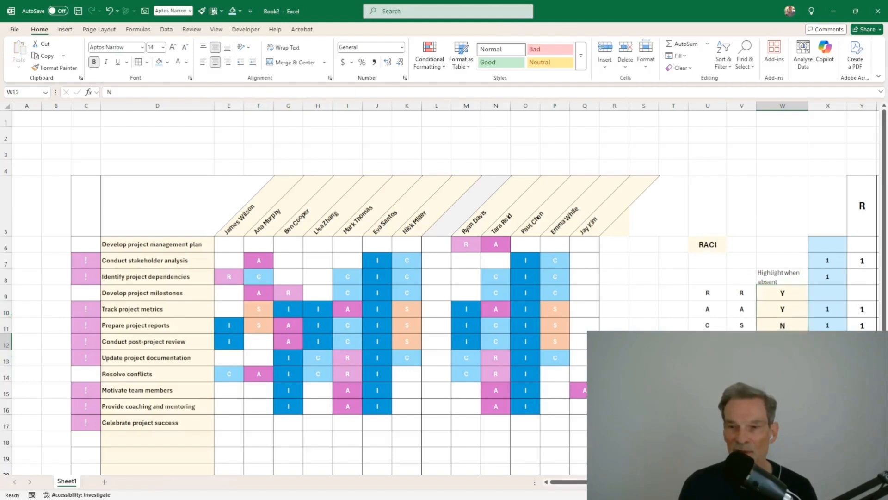
{"action": "left_click", "coordinate": [783, 406]}
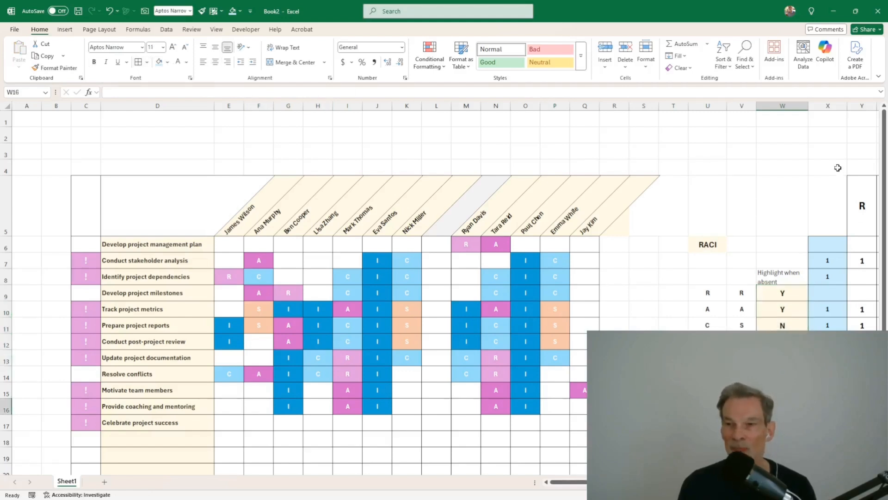
Step: Insert an empty spacer column X, clear its cream formatting, and hide the sheet gridlines
{"action": "right_click", "coordinate": [826, 106]}
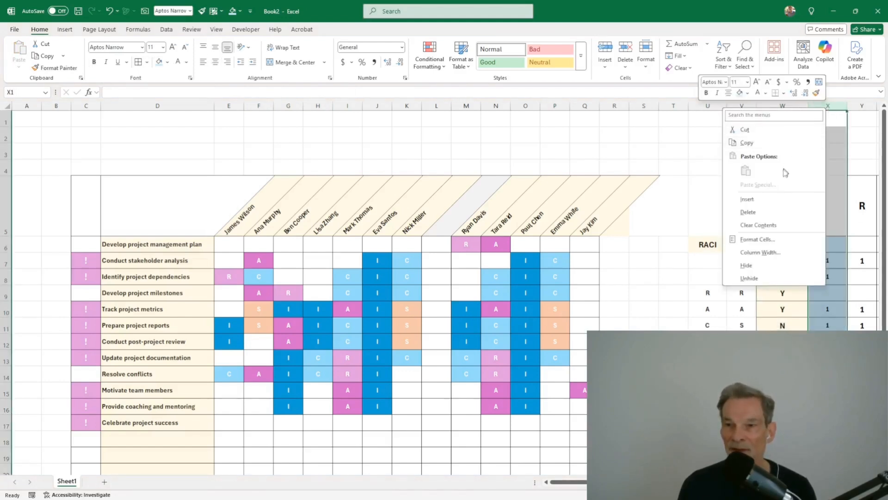
{"action": "left_click", "coordinate": [747, 198]}
{"action": "left_click", "coordinate": [857, 234]}
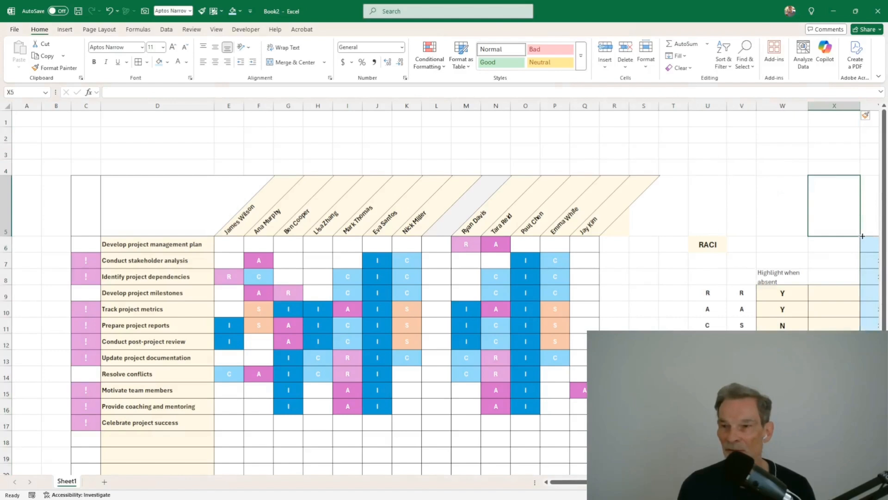
{"action": "left_click_drag", "start_coordinate": [863, 235], "coordinate": [851, 393]}
{"action": "left_click", "coordinate": [783, 406]}
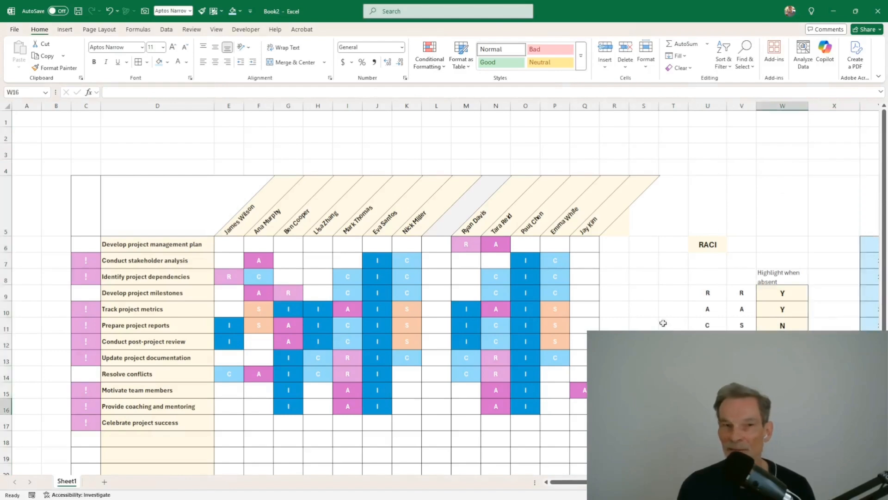
{"action": "left_click", "coordinate": [216, 30]}
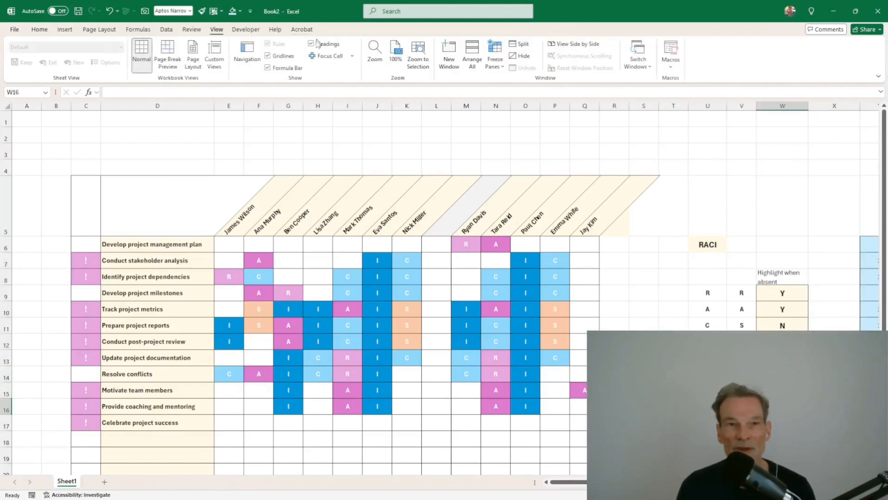
{"action": "left_click", "coordinate": [269, 57]}
Step: Group the helper count columns Y through AD and collapse the group
{"action": "left_click", "coordinate": [636, 304]}
{"action": "left_click_drag", "start_coordinate": [850, 212], "coordinate": [884, 208]}
{"action": "left_click_drag", "start_coordinate": [677, 106], "coordinate": [816, 108]}
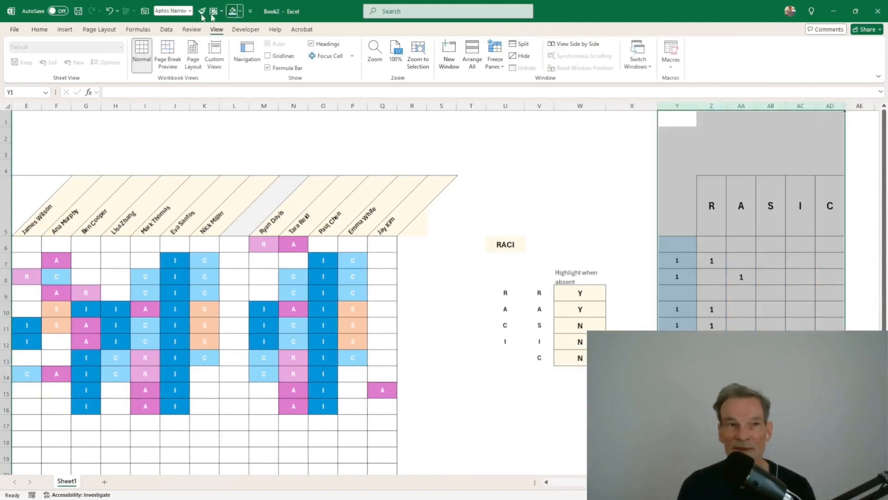
{"action": "left_click", "coordinate": [165, 30]}
{"action": "left_click", "coordinate": [774, 52]}
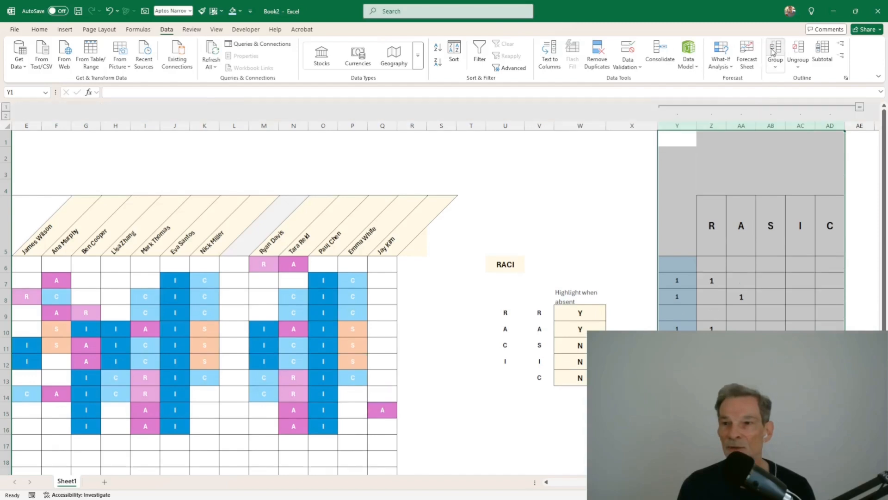
{"action": "left_click", "coordinate": [860, 108]}
Step: Select the Highlight when absent heading cell for formatting
{"action": "left_click", "coordinate": [614, 207]}
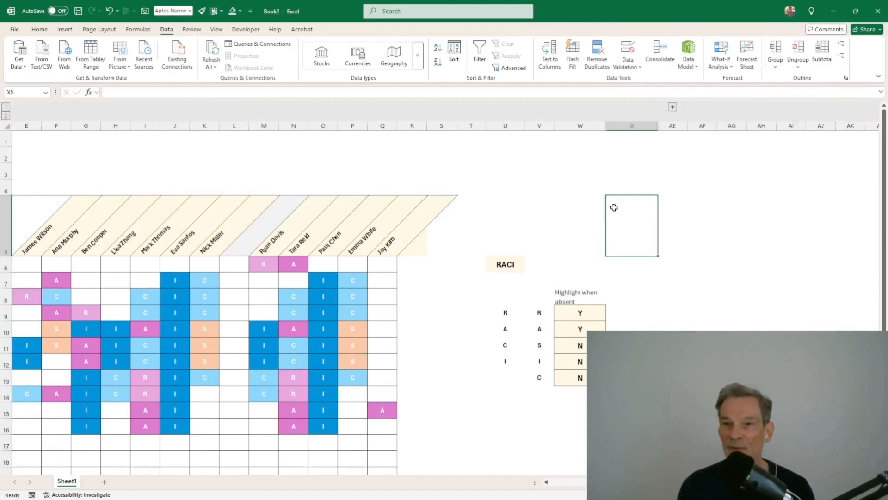
{"action": "left_click", "coordinate": [540, 218]}
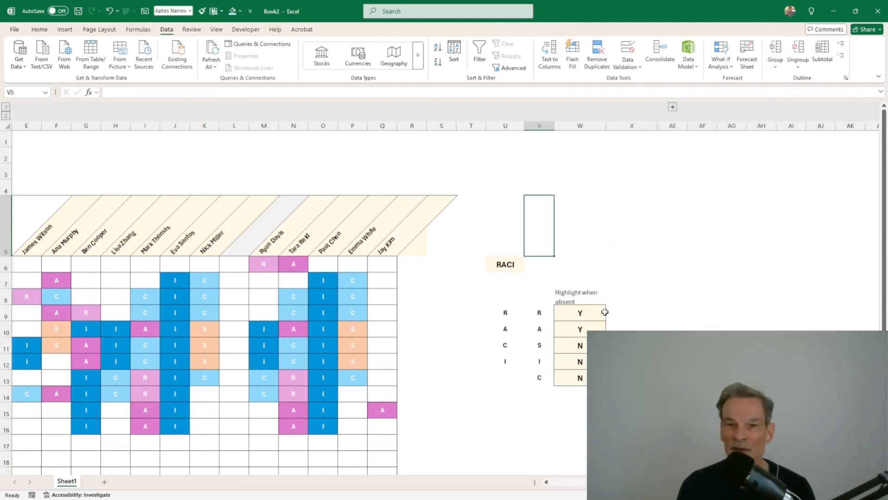
{"action": "left_click", "coordinate": [588, 301]}
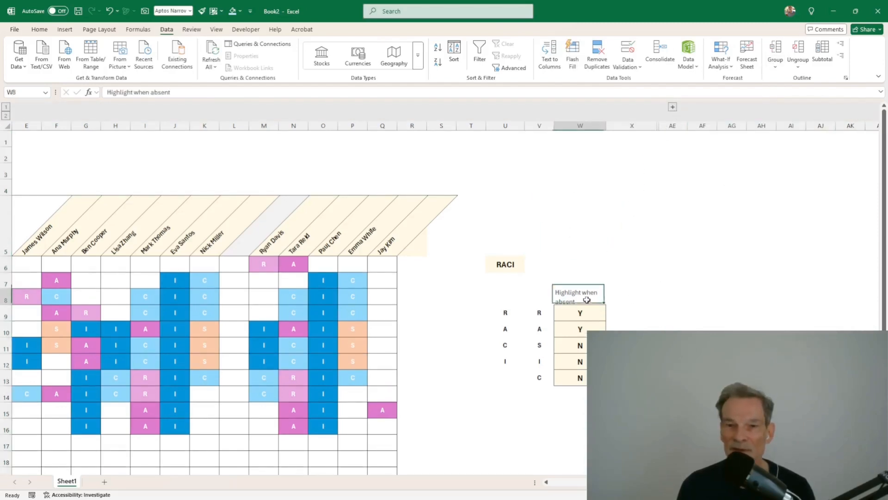
{"action": "left_click", "coordinate": [41, 31]}
Step: Centre and bold the Highlight when absent heading with a light pink fill, widening column W
{"action": "left_click", "coordinate": [215, 62]}
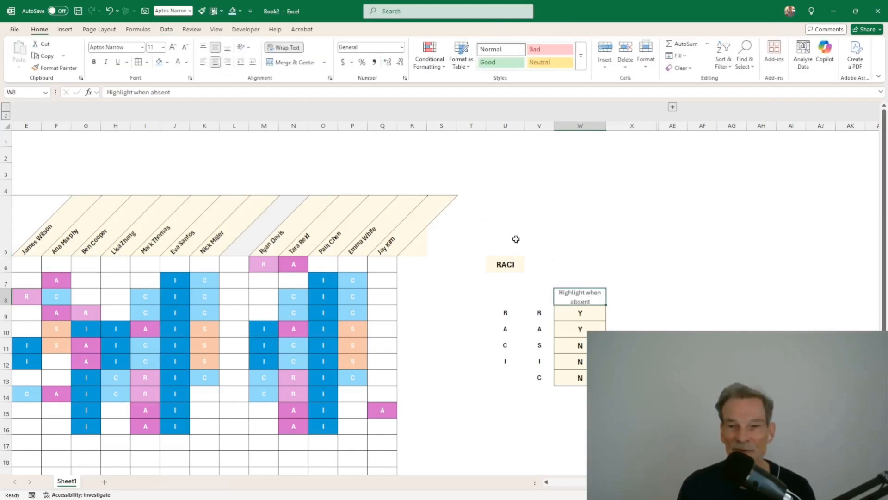
{"action": "left_click", "coordinate": [168, 62]}
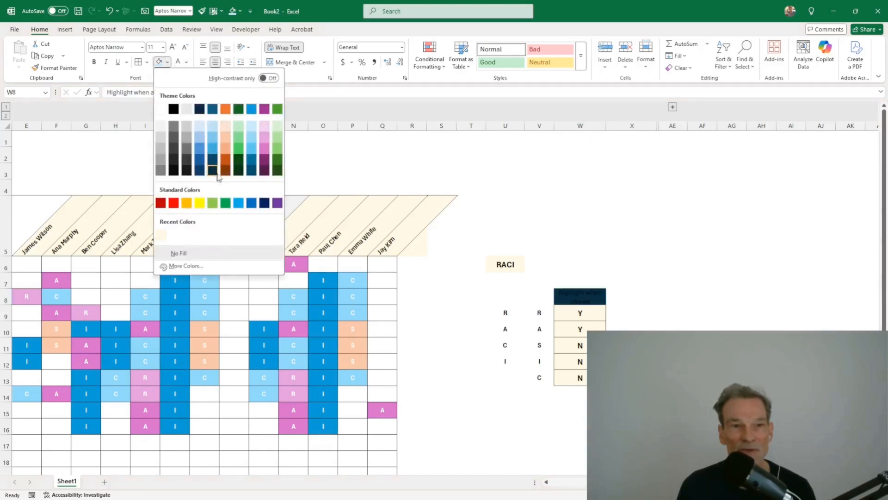
{"action": "left_click", "coordinate": [265, 136]}
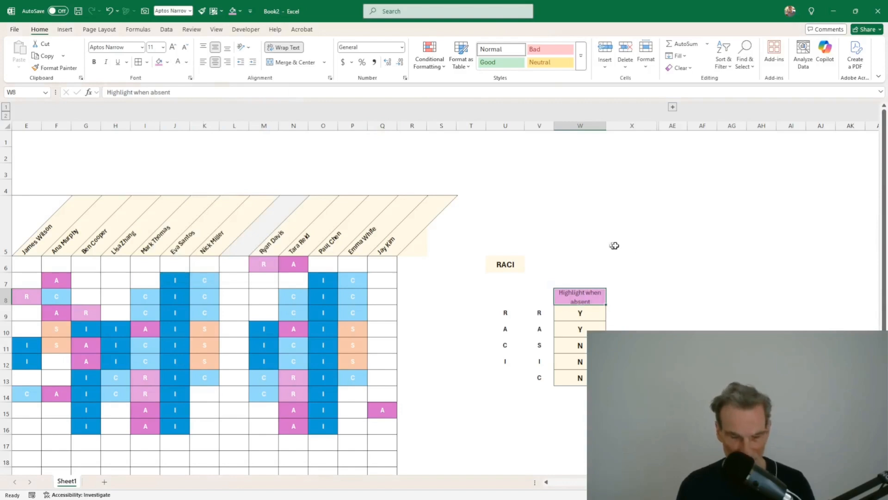
{"action": "key", "text": "ctrl+b"}
{"action": "left_click_drag", "start_coordinate": [606, 126], "coordinate": [611, 125]}
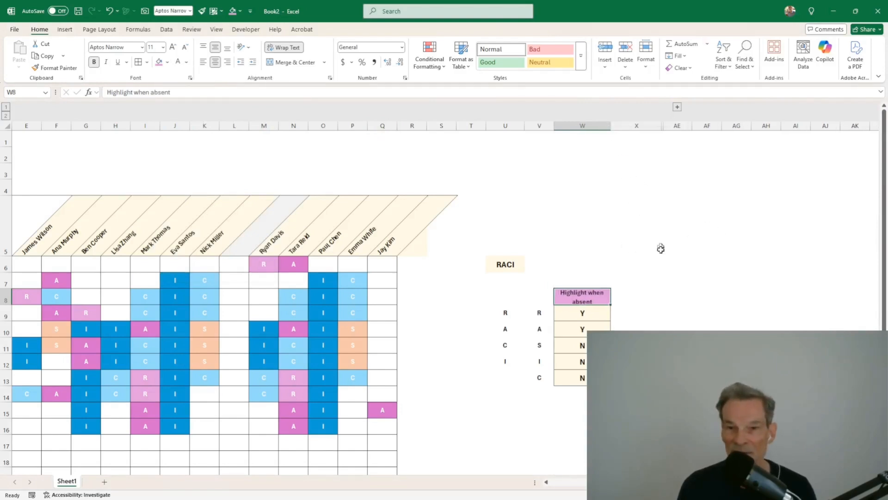
{"action": "left_click", "coordinate": [167, 62]}
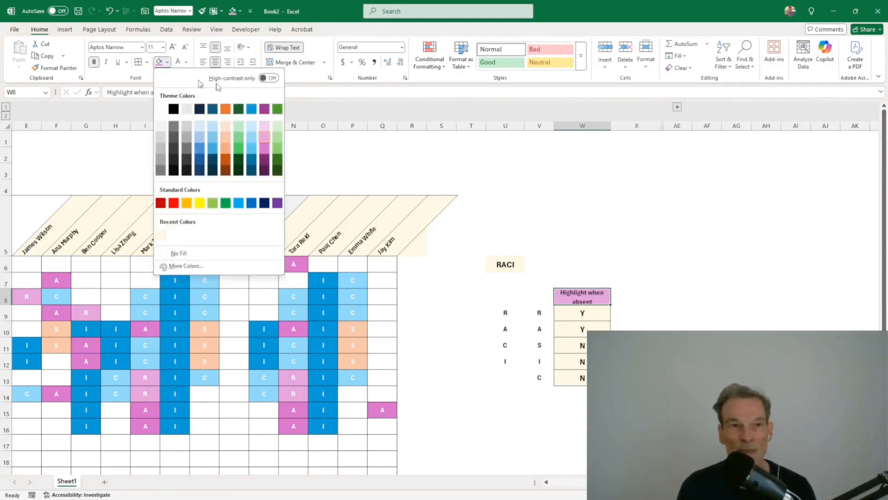
{"action": "left_click", "coordinate": [265, 129]}
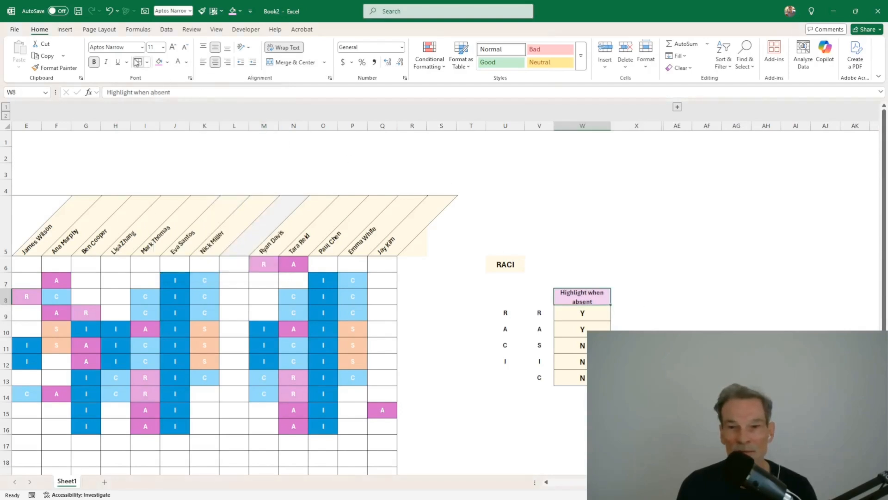
Step: Merge W7:W8 into a single centred Highlight when absent heading
{"action": "left_click", "coordinate": [582, 263]}
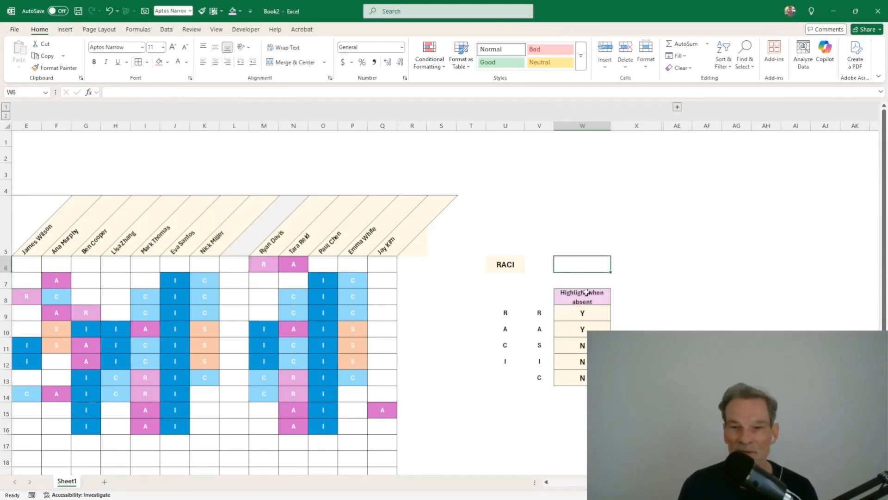
{"action": "left_click_drag", "start_coordinate": [585, 282], "coordinate": [587, 296]}
{"action": "left_click", "coordinate": [295, 62]}
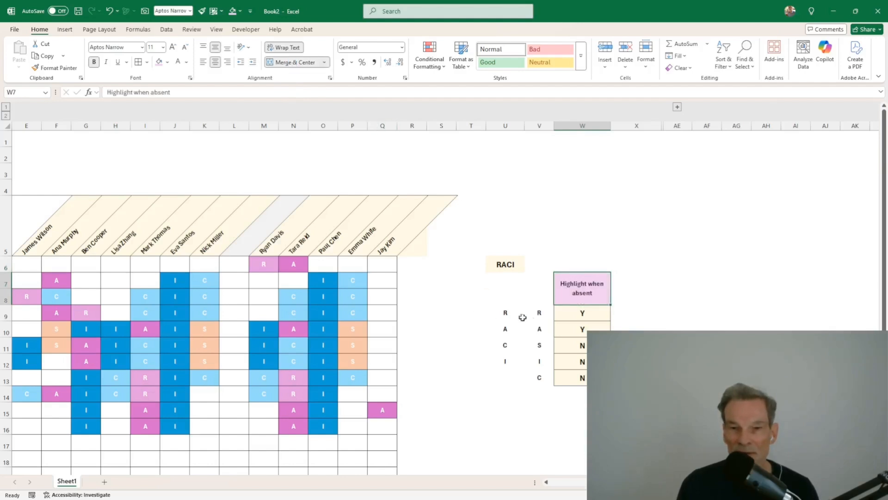
{"action": "left_click_drag", "start_coordinate": [508, 315], "coordinate": [507, 364]}
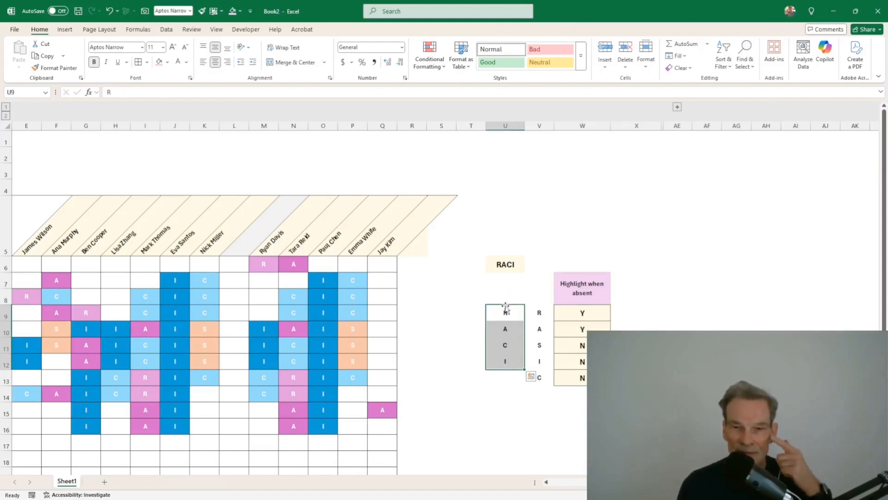
Step: Move the R/A/C/I letters to column AF, then regroup columns Y–AF and collapse them
{"action": "left_click_drag", "start_coordinate": [505, 307], "coordinate": [706, 315]}
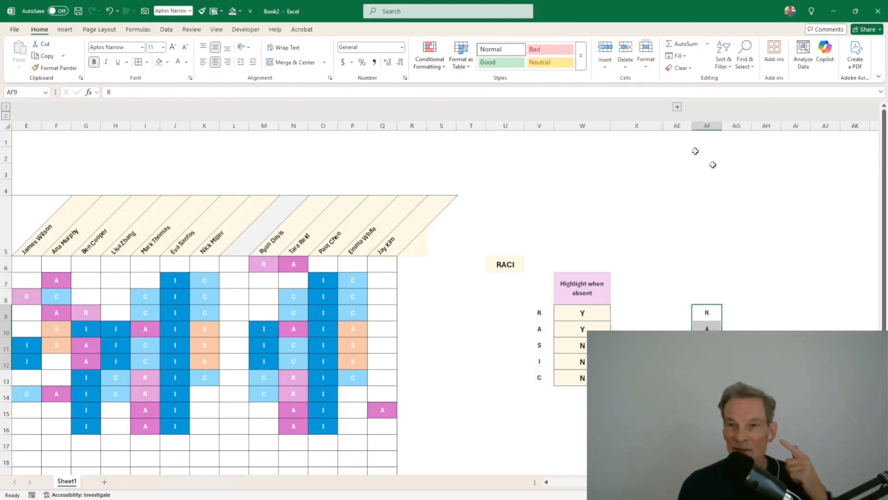
{"action": "left_click", "coordinate": [677, 107]}
{"action": "left_click_drag", "start_coordinate": [712, 157], "coordinate": [847, 169]}
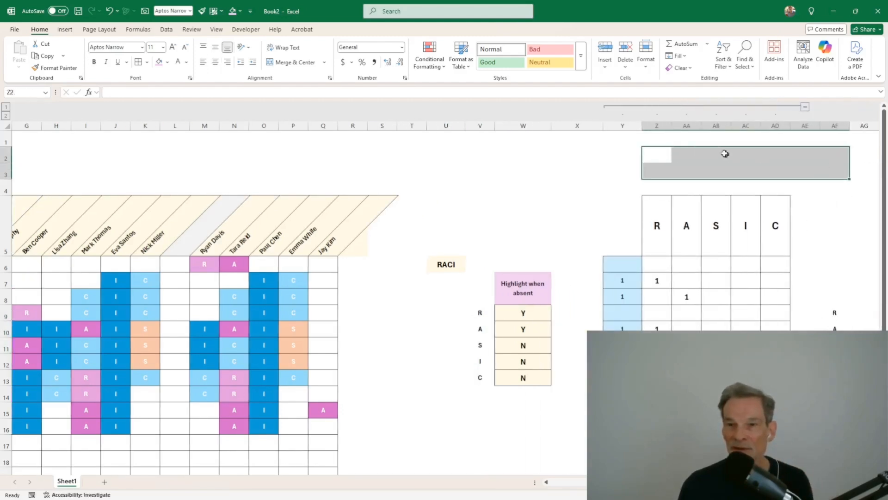
{"action": "left_click_drag", "start_coordinate": [623, 126], "coordinate": [828, 130]}
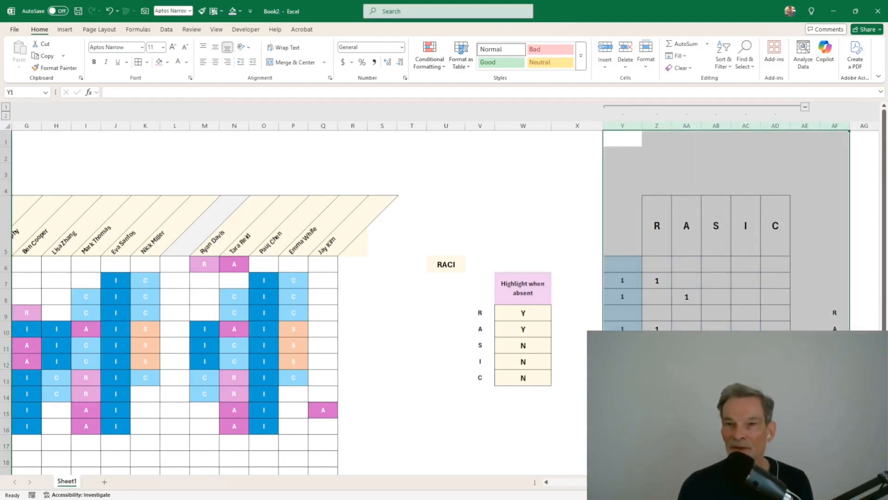
{"action": "left_click", "coordinate": [167, 29]}
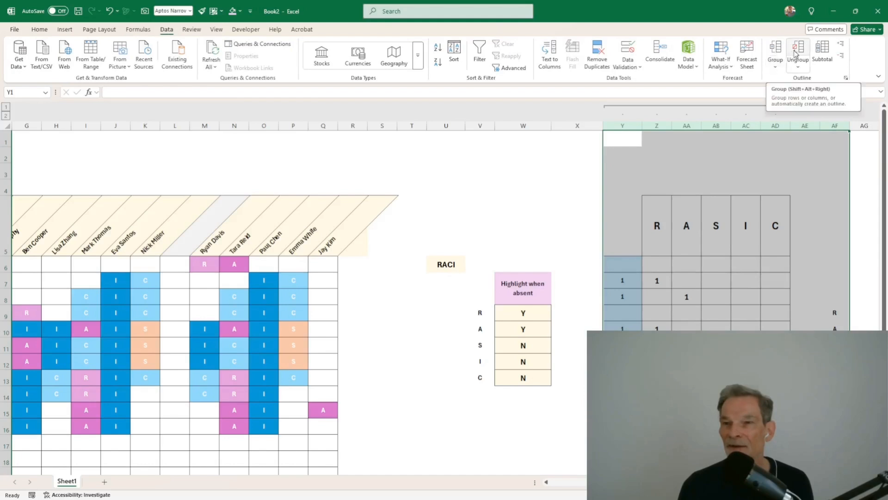
{"action": "left_click", "coordinate": [781, 54]}
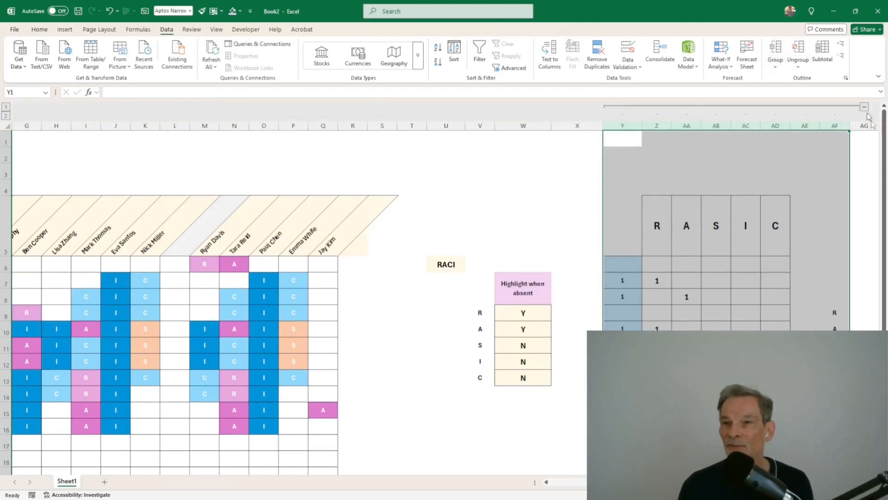
{"action": "left_click", "coordinate": [865, 111]}
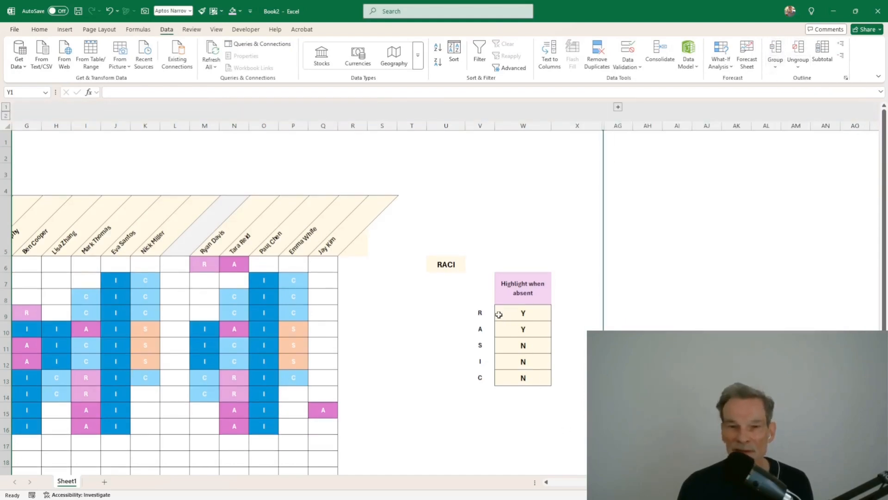
{"action": "left_click_drag", "start_coordinate": [482, 312], "coordinate": [485, 375]}
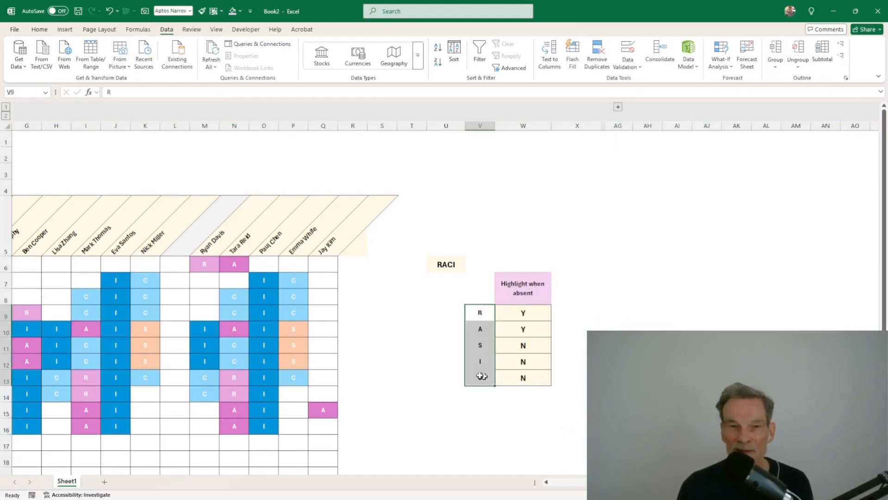
{"action": "left_click", "coordinate": [39, 30]}
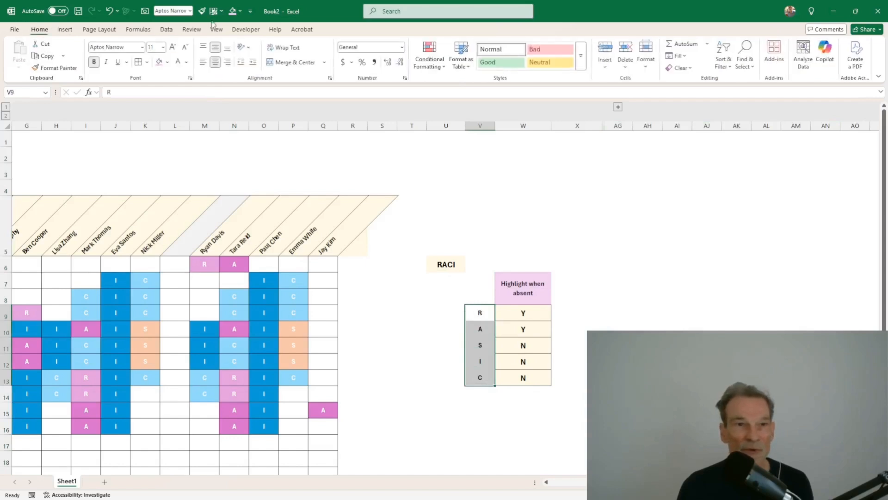
{"action": "left_click", "coordinate": [444, 286]}
{"action": "left_click", "coordinate": [531, 274]}
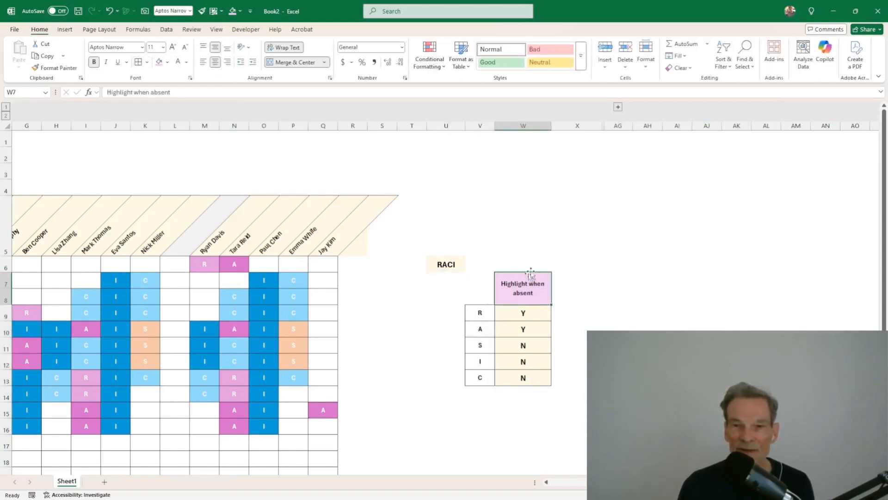
{"action": "left_click", "coordinate": [499, 246]}
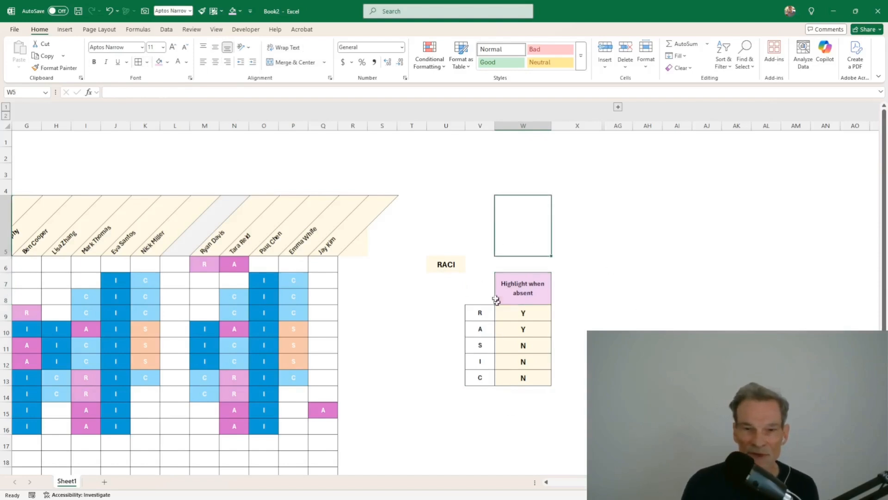
{"action": "left_click", "coordinate": [453, 264]}
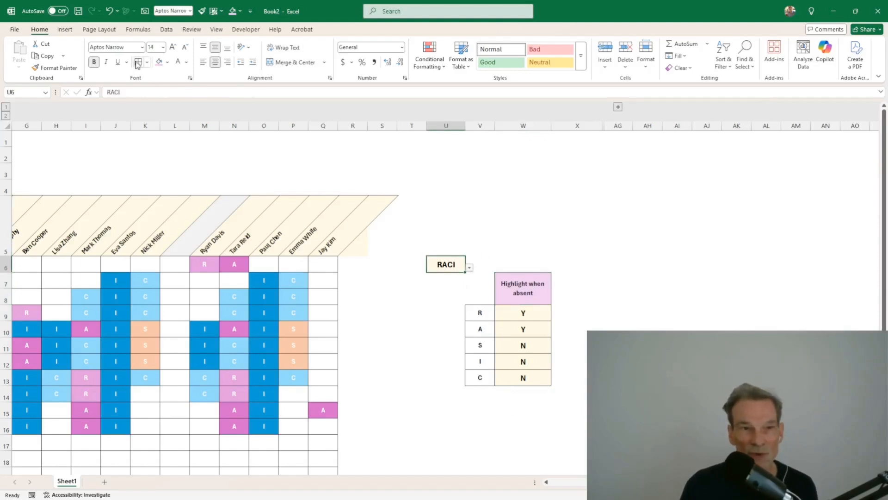
{"action": "left_click", "coordinate": [437, 298]}
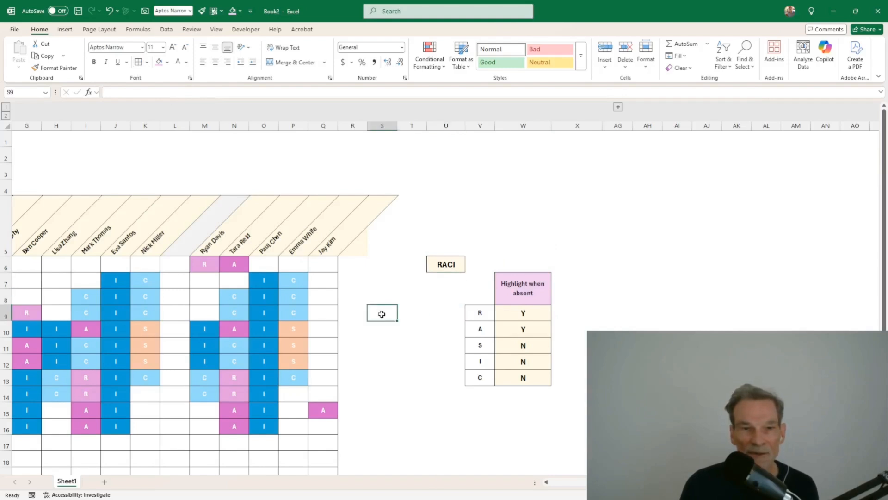
{"action": "left_click_drag", "start_coordinate": [383, 312], "coordinate": [14, 312]}
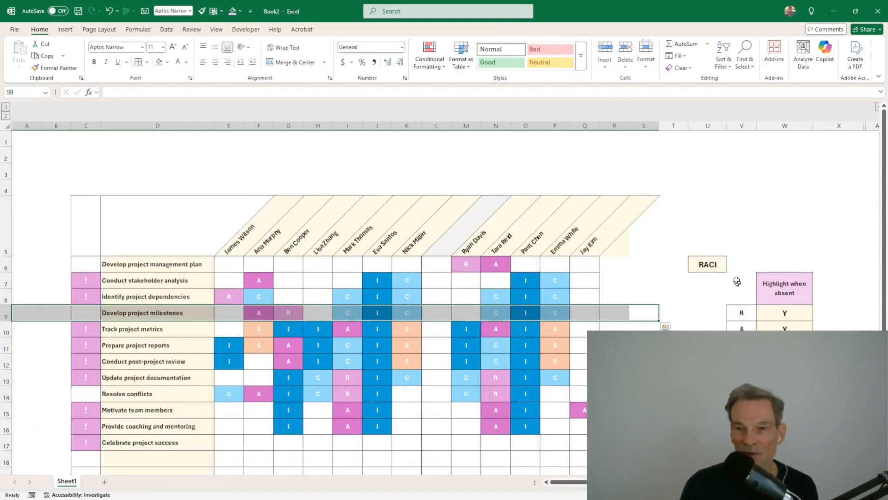
Step: Enter the formula =U6&" Matrix" in D5 so it shows RACI Matrix
{"action": "left_click", "coordinate": [196, 237]}
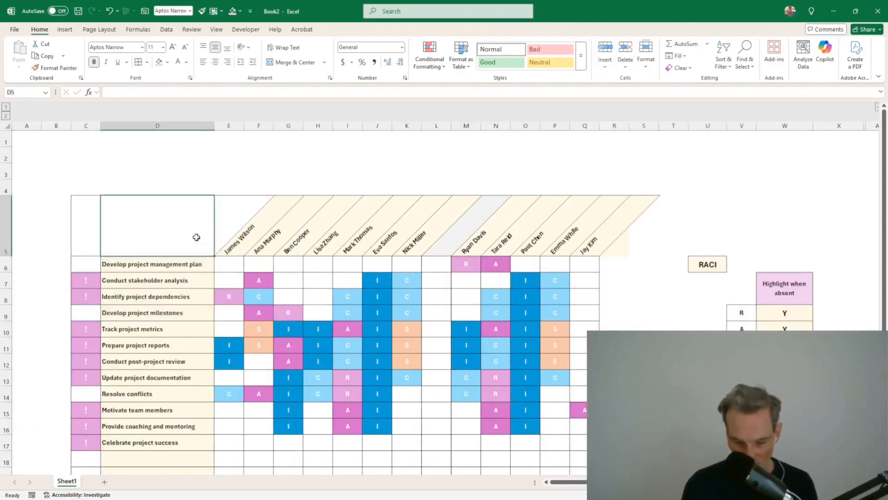
{"action": "type", "text": "="}
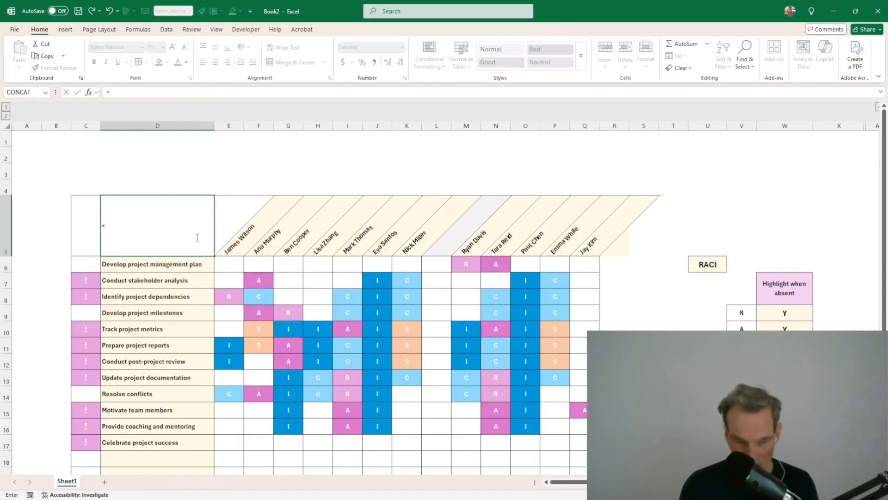
{"action": "left_click", "coordinate": [713, 262]}
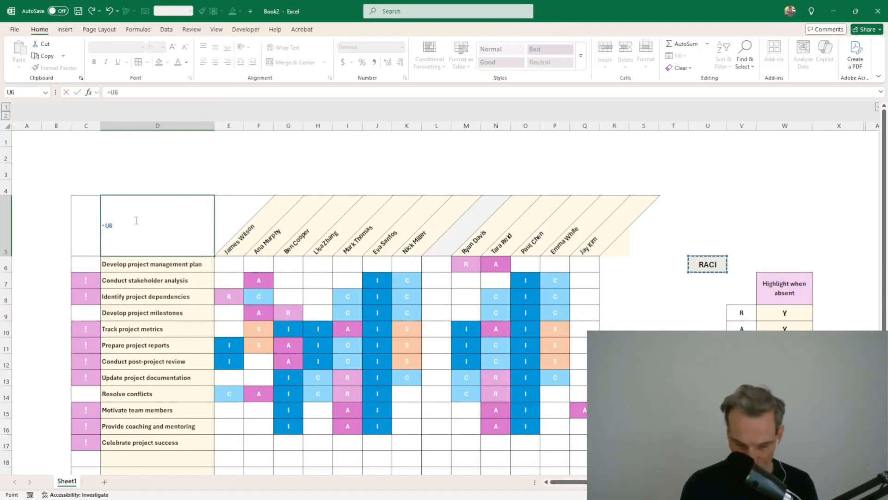
{"action": "type", "text": "&\" Matrix"}
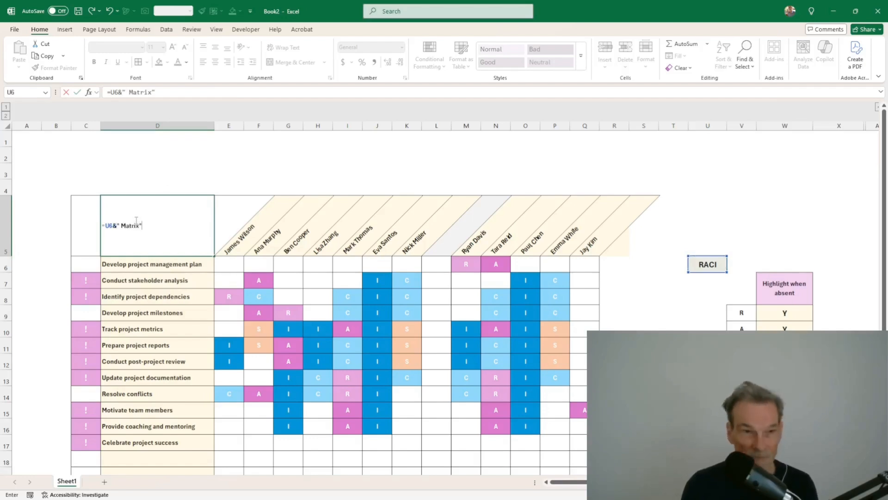
{"action": "key", "text": "Return"}
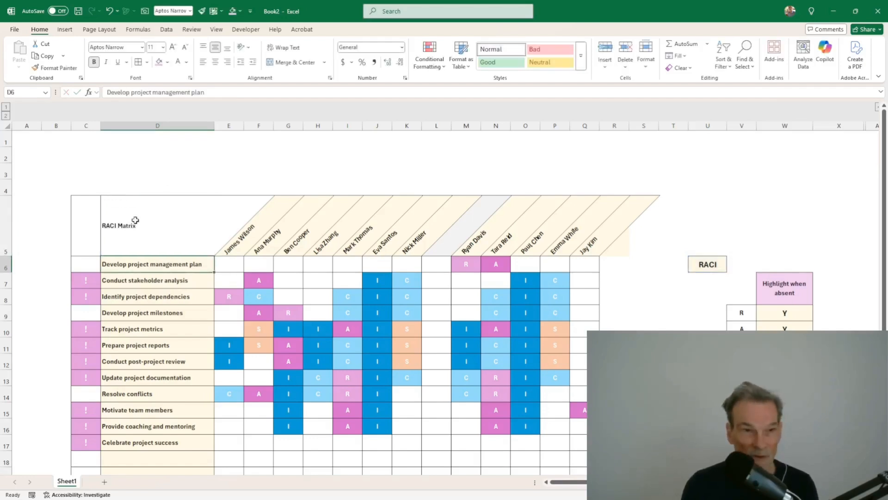
Step: Centre the RACI Matrix title and enlarge it to font size 22
{"action": "left_click", "coordinate": [135, 222]}
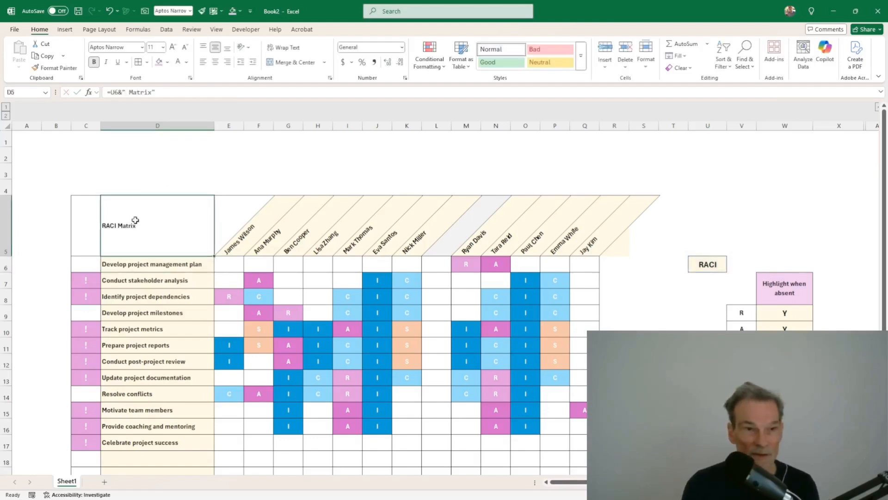
{"action": "left_click", "coordinate": [215, 62]}
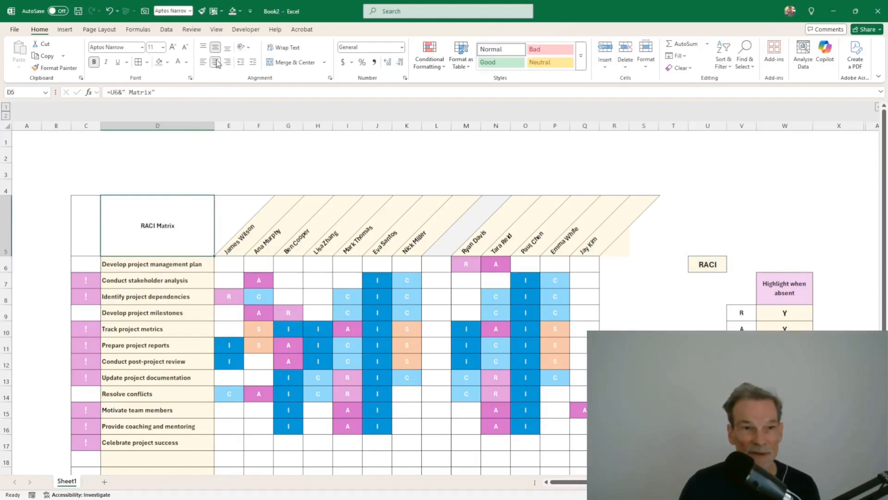
{"action": "left_click", "coordinate": [174, 48]}
{"action": "left_click", "coordinate": [174, 47]}
{"action": "left_click", "coordinate": [175, 49]}
{"action": "left_click", "coordinate": [177, 49]}
{"action": "left_click", "coordinate": [178, 49]}
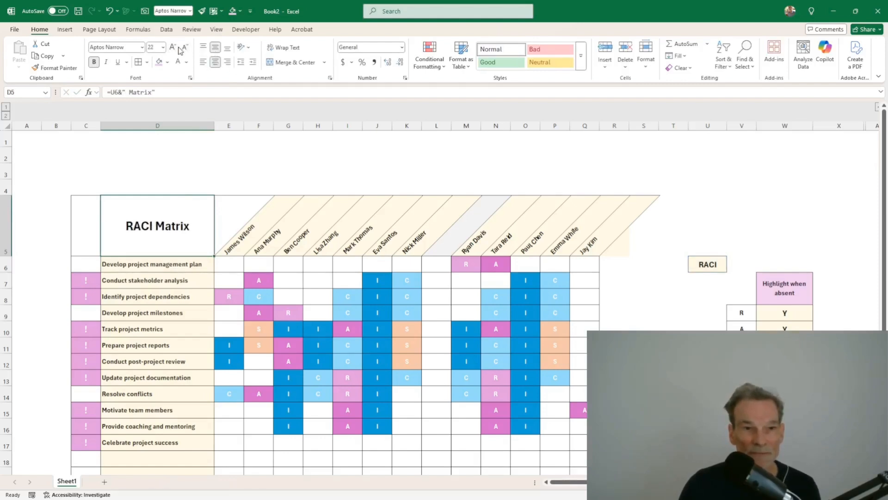
{"action": "left_click_drag", "start_coordinate": [78, 224], "coordinate": [127, 230]}
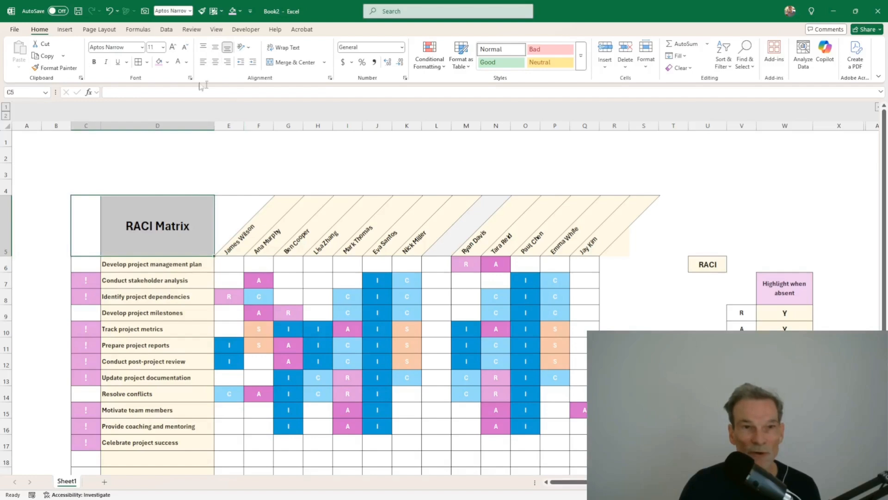
Step: Fill C5:D5 dark blue and merge them into one centred RACI Matrix title block
{"action": "left_click", "coordinate": [168, 62]}
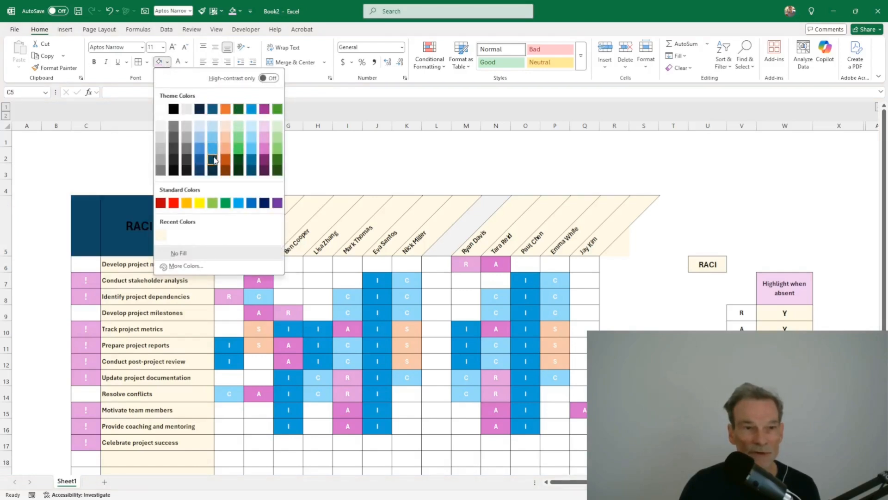
{"action": "left_click", "coordinate": [250, 161]}
{"action": "left_click", "coordinate": [204, 155]}
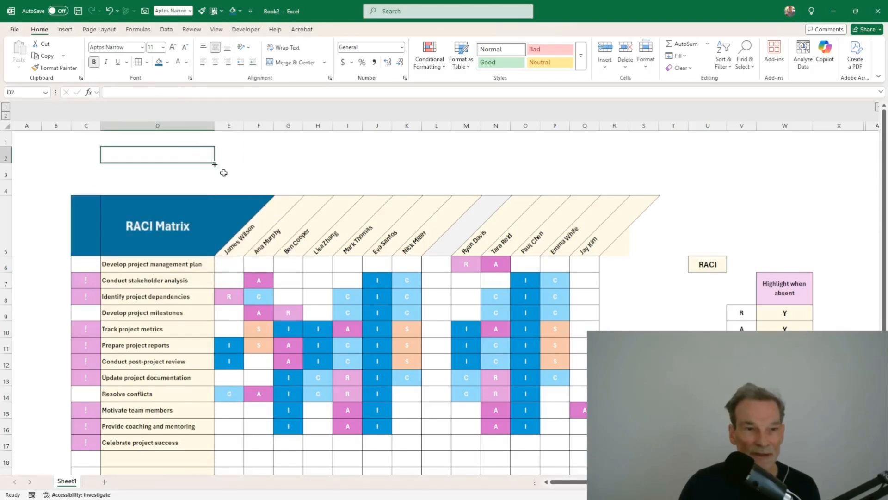
{"action": "left_click", "coordinate": [202, 310]}
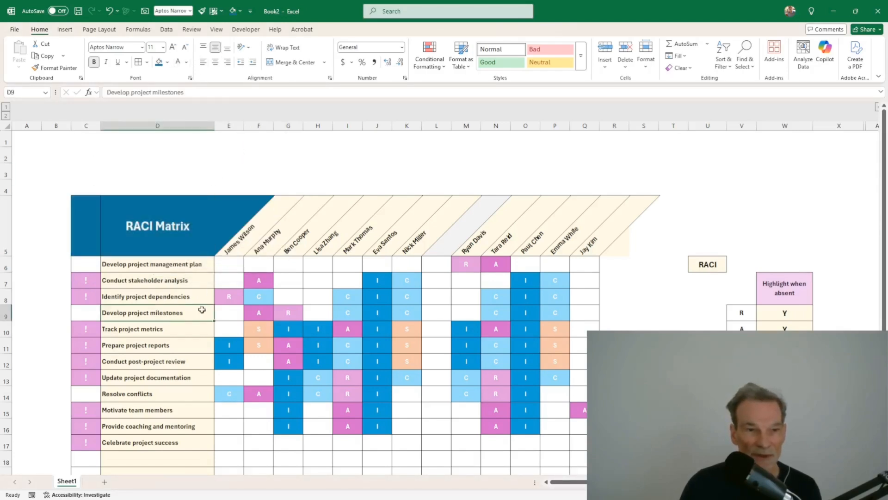
{"action": "left_click", "coordinate": [93, 231]}
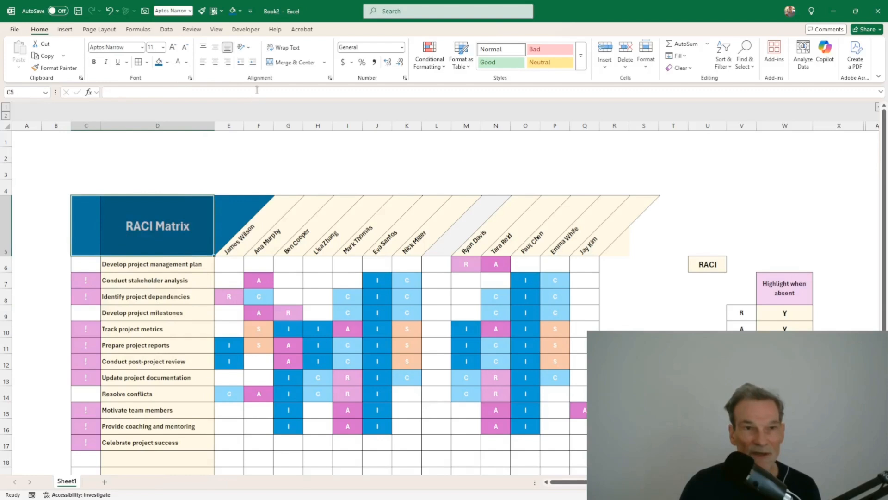
{"action": "left_click", "coordinate": [288, 62]}
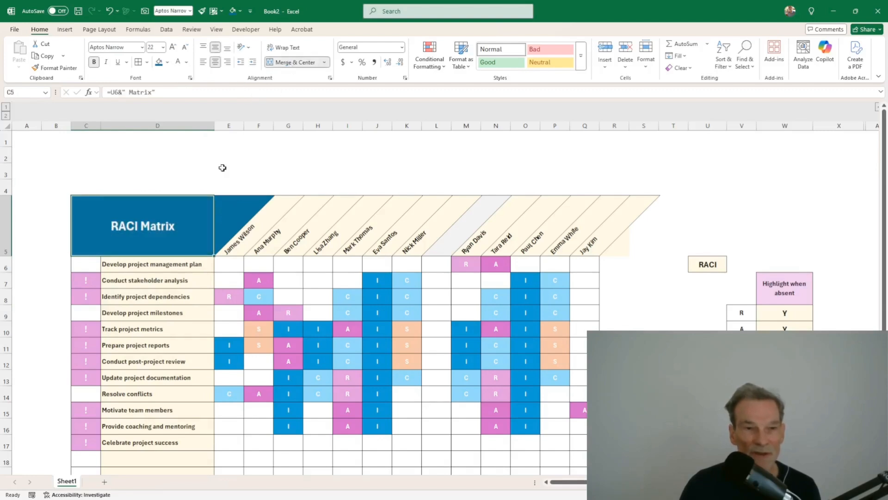
{"action": "left_click", "coordinate": [243, 160]}
{"action": "scroll", "coordinate": [369, 332], "scroll_direction": "down", "scroll_amount": 1}
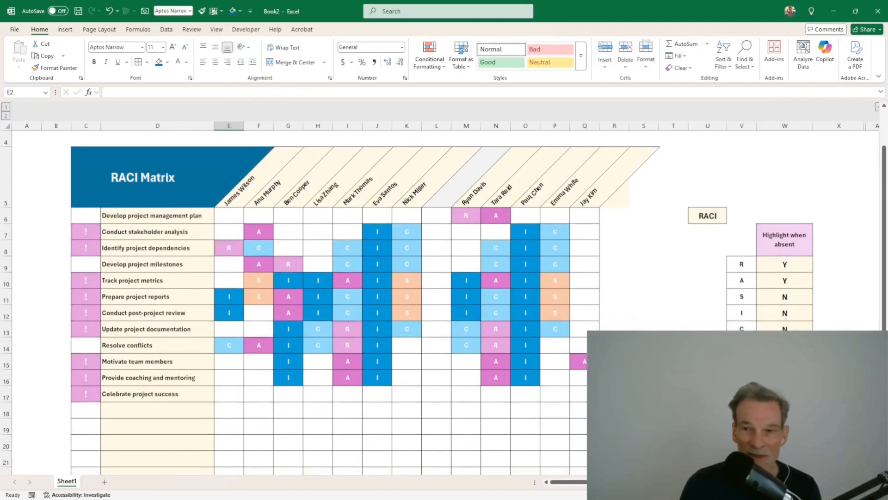
Step: Copy the R, A, S, I, C legend letters from column V and paste them into S8:S12
{"action": "left_click", "coordinate": [707, 378]}
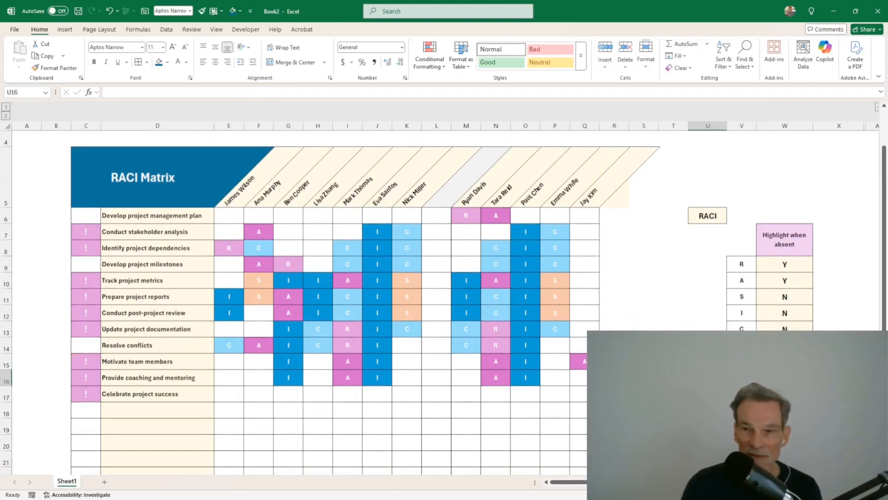
{"action": "left_click", "coordinate": [606, 296]}
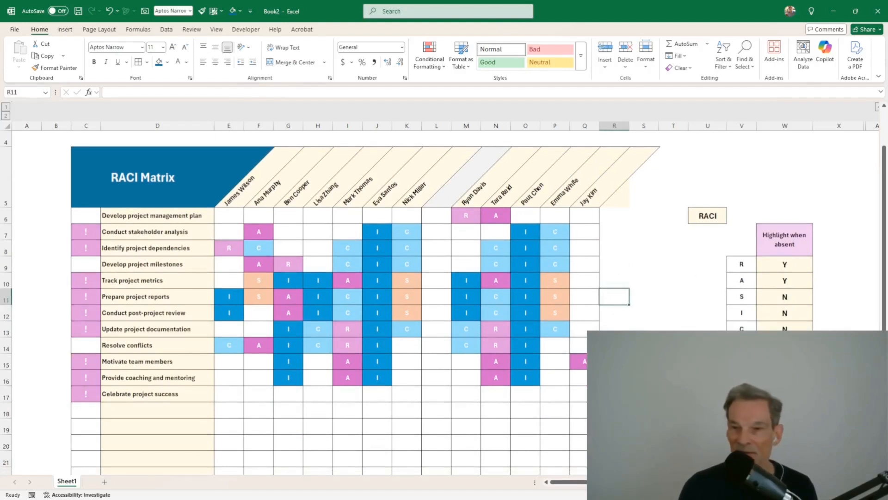
{"action": "left_click", "coordinate": [707, 362]}
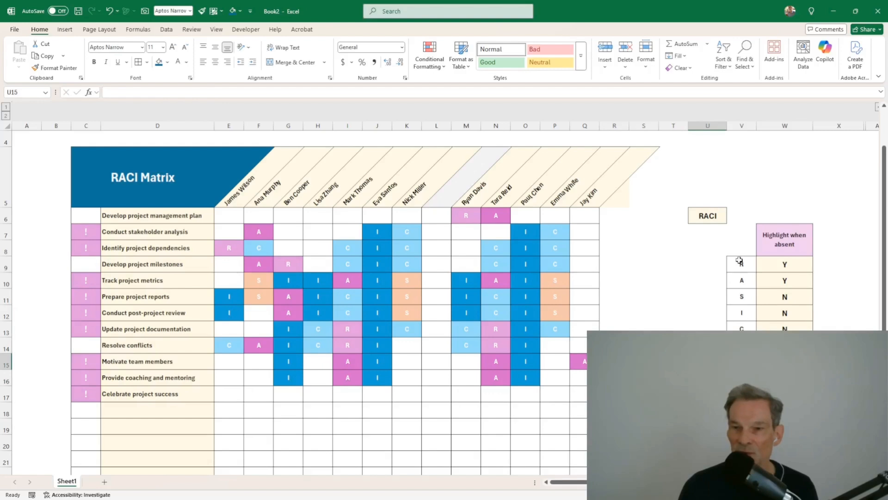
{"action": "left_click_drag", "start_coordinate": [740, 263], "coordinate": [739, 329]}
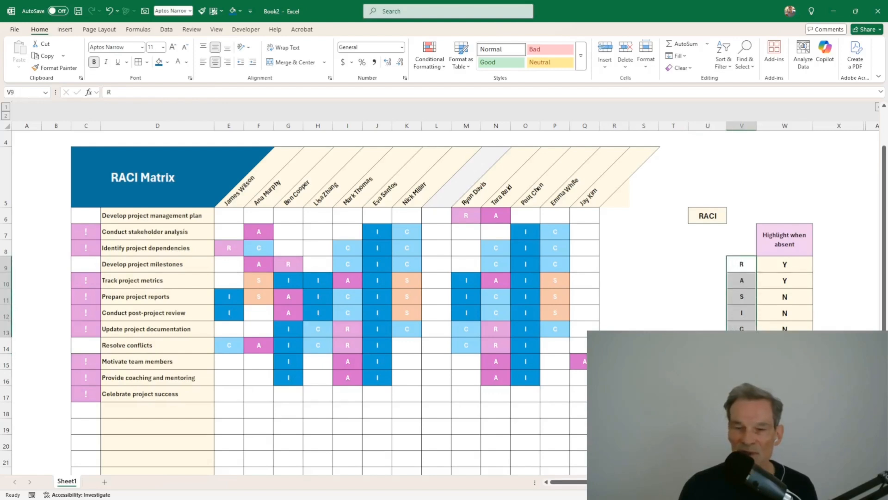
{"action": "key", "text": "ctrl+c"}
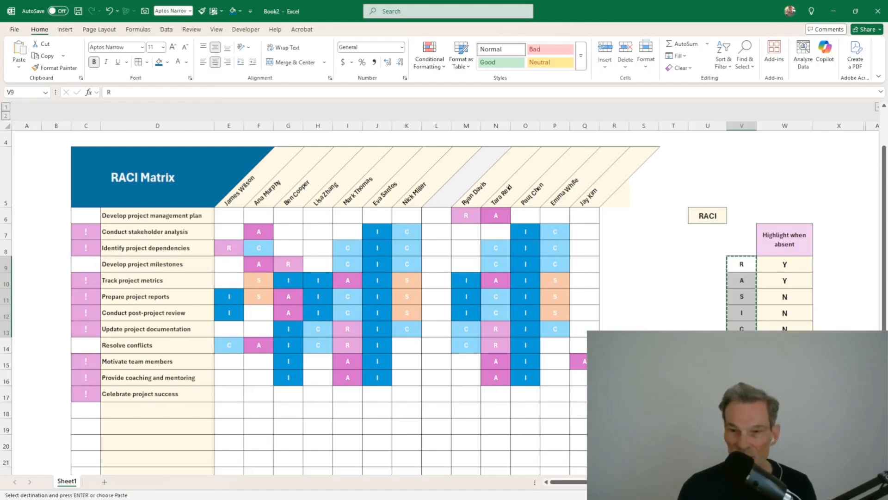
{"action": "left_click", "coordinate": [708, 361]}
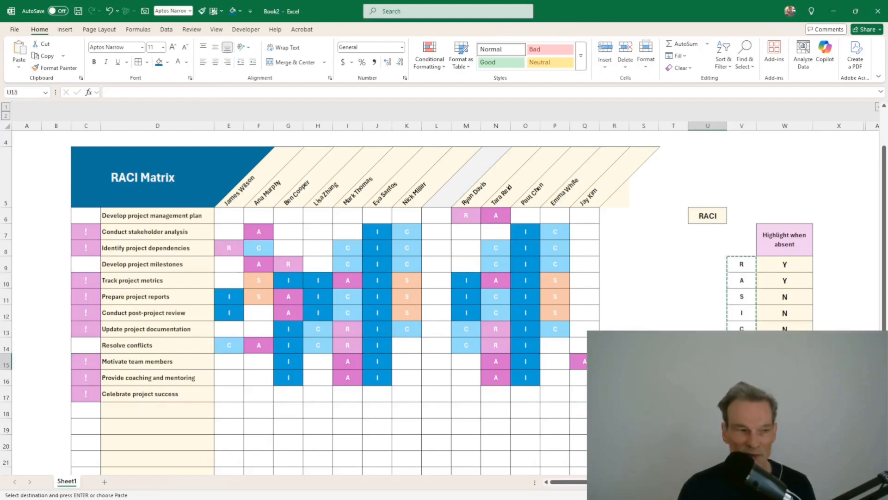
{"action": "left_click", "coordinate": [642, 252]}
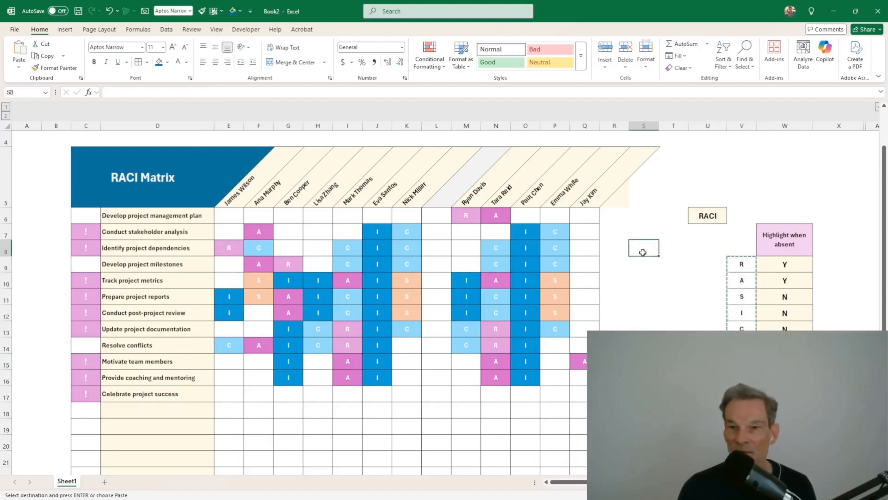
{"action": "key", "text": "ctrl+v"}
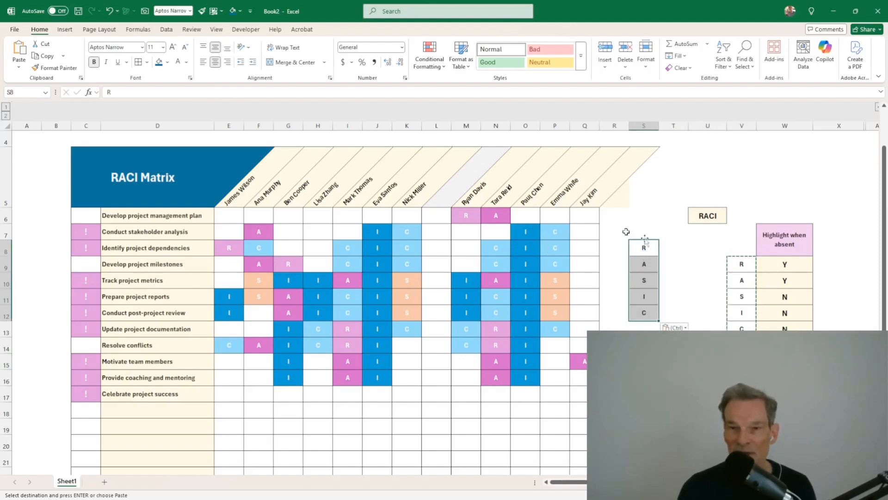
Step: Paint the matrix role colours onto the legend letters in S8:S12
{"action": "left_click", "coordinate": [521, 231]}
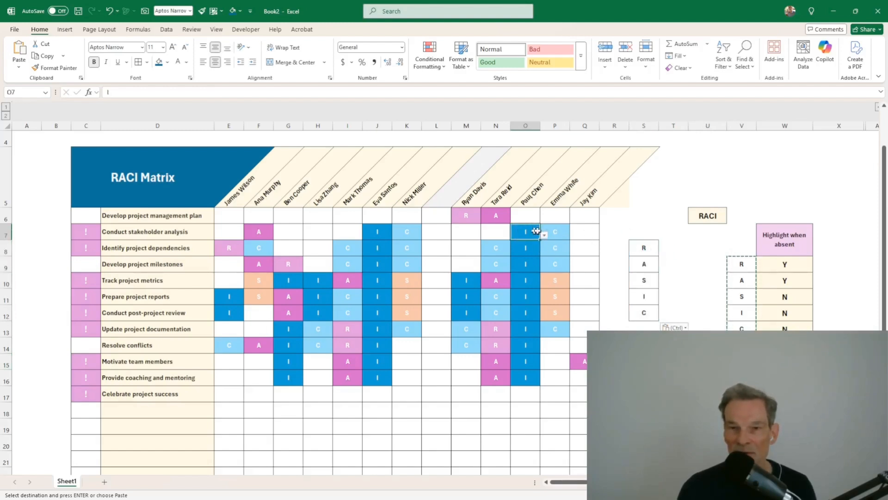
{"action": "left_click", "coordinate": [53, 68]}
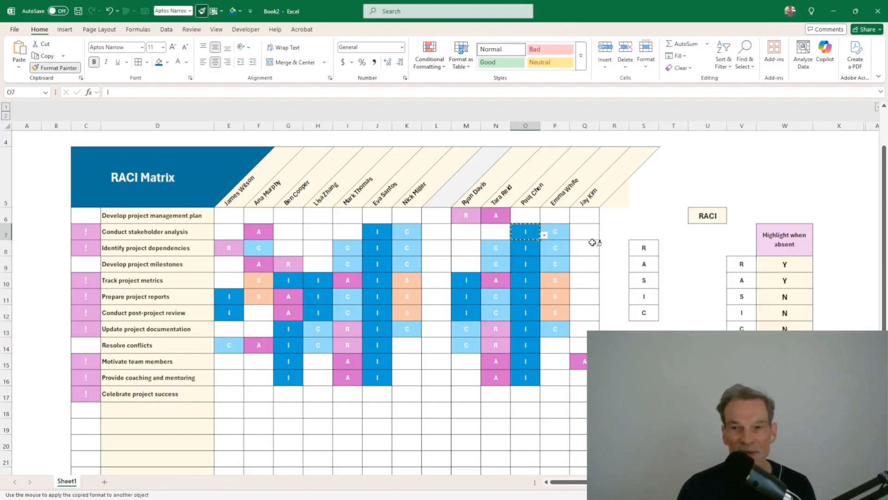
{"action": "left_click_drag", "start_coordinate": [642, 246], "coordinate": [646, 313]}
Step: Add bold, bordered, left-aligned labels Responsible through Consult in T8:T12 and widen column T
{"action": "left_click", "coordinate": [669, 246]}
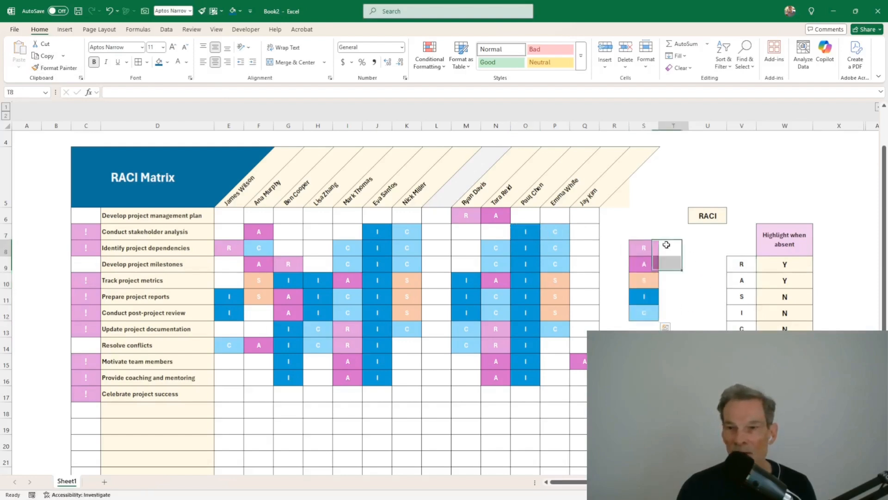
{"action": "type", "text": "Responsibl"}
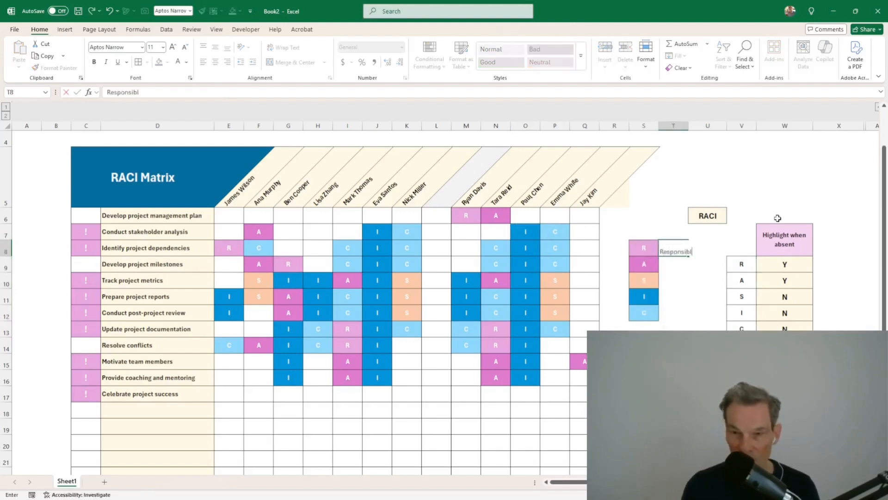
{"action": "key", "text": "Return"}
{"action": "key", "text": "Up"}
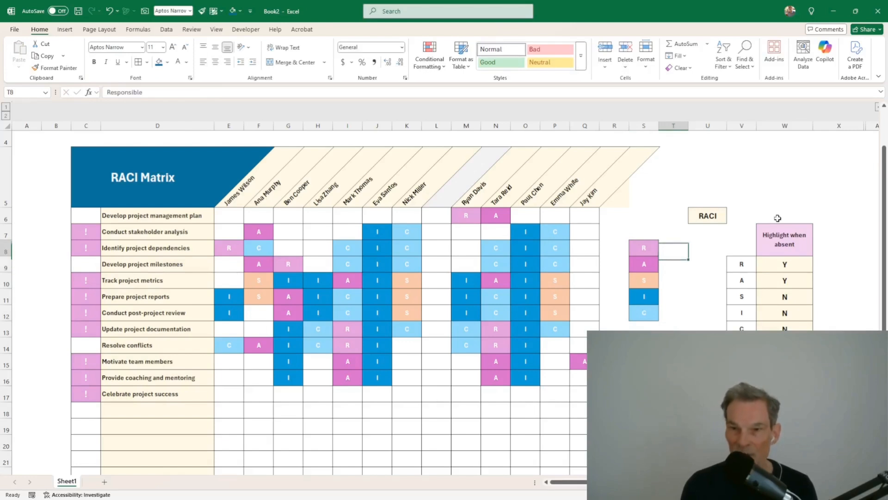
{"action": "left_click", "coordinate": [187, 62]}
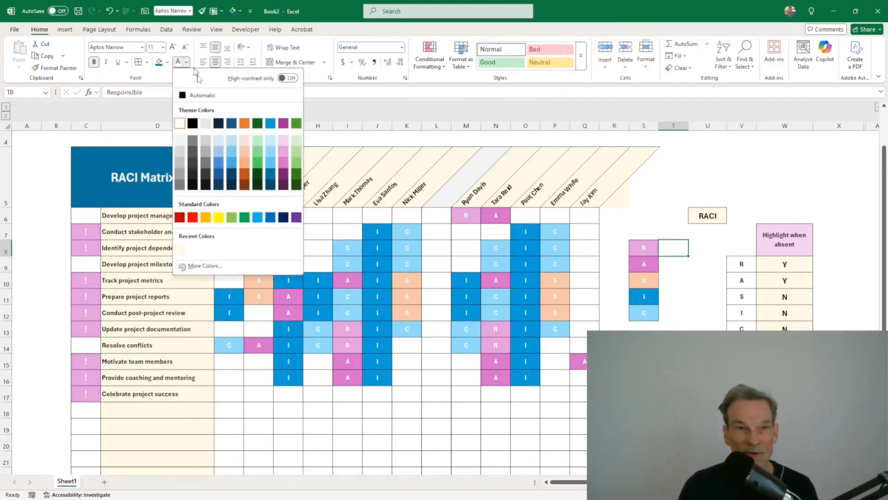
{"action": "left_click", "coordinate": [218, 95]}
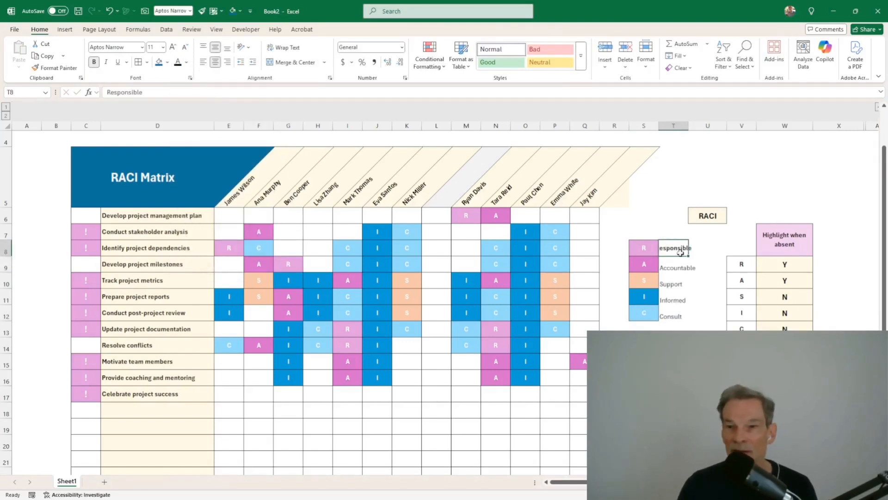
{"action": "left_click", "coordinate": [202, 64]}
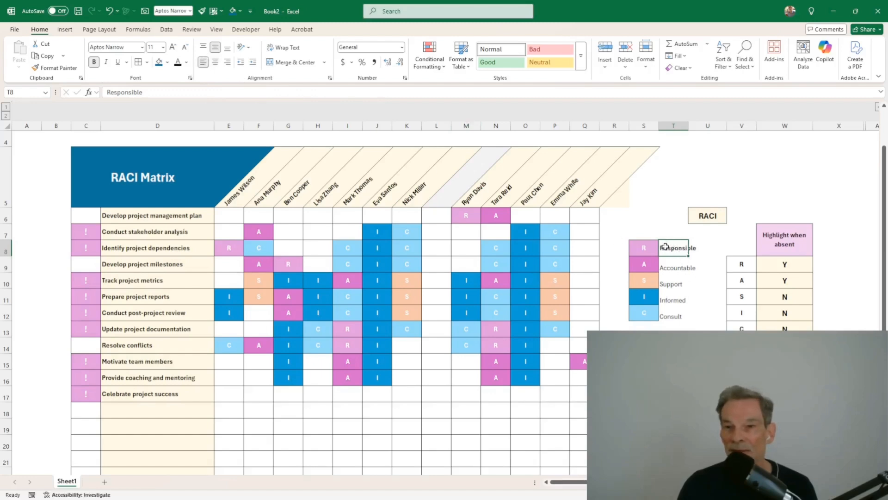
{"action": "left_click_drag", "start_coordinate": [672, 247], "coordinate": [674, 317]}
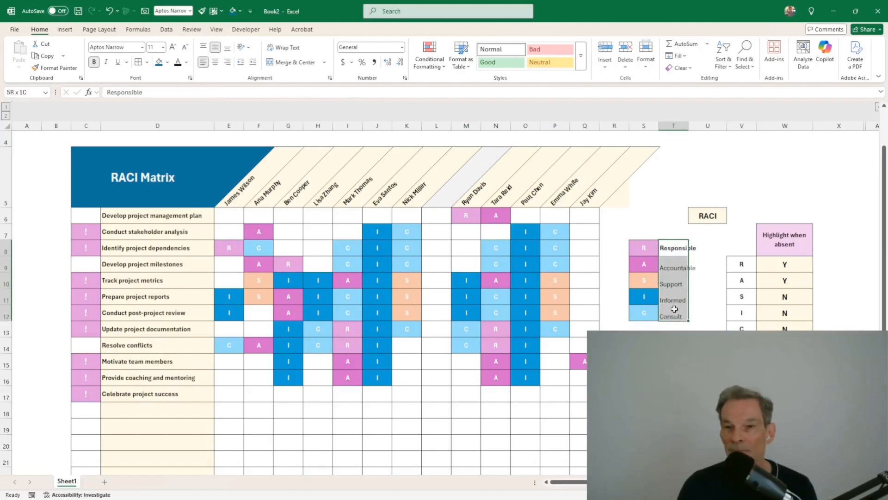
{"action": "left_click", "coordinate": [95, 62]}
{"action": "left_click", "coordinate": [95, 62]}
{"action": "left_click", "coordinate": [138, 62]}
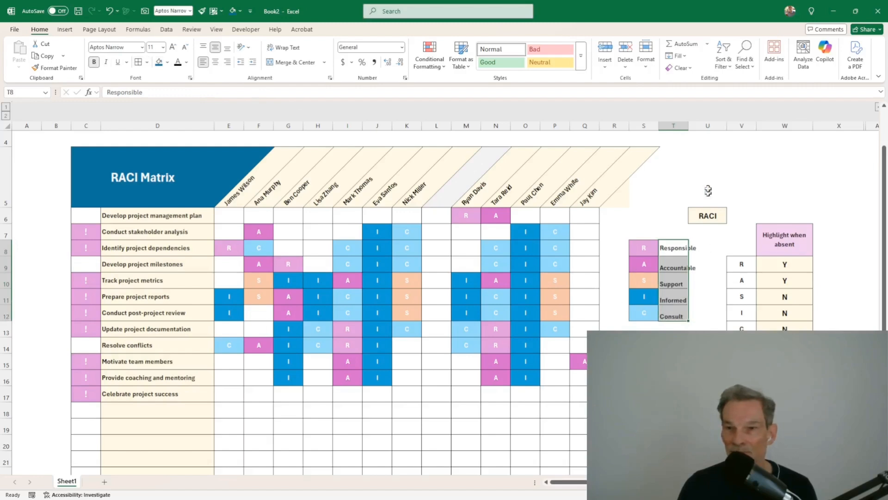
{"action": "left_click_drag", "start_coordinate": [687, 129], "coordinate": [698, 129]}
Step: Move the RACI label from U6 to S6 above the legend
{"action": "left_click", "coordinate": [719, 222]}
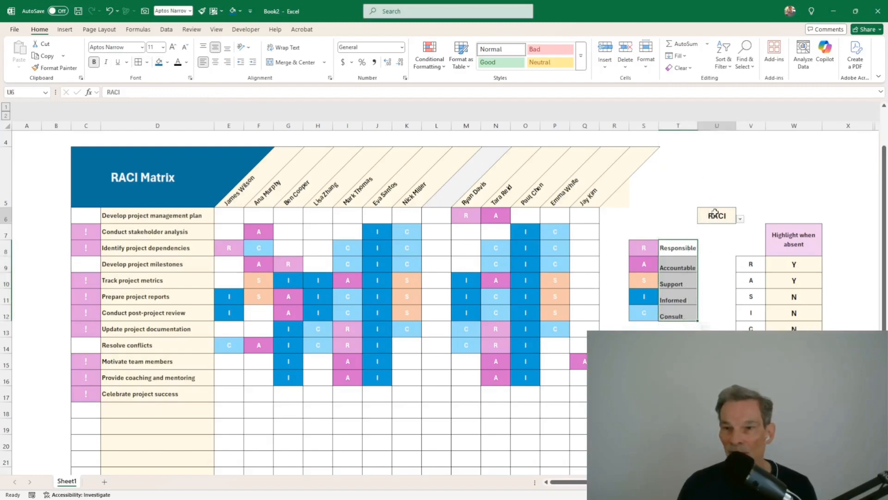
{"action": "left_click_drag", "start_coordinate": [721, 225], "coordinate": [652, 225]}
{"action": "left_click", "coordinate": [751, 232]}
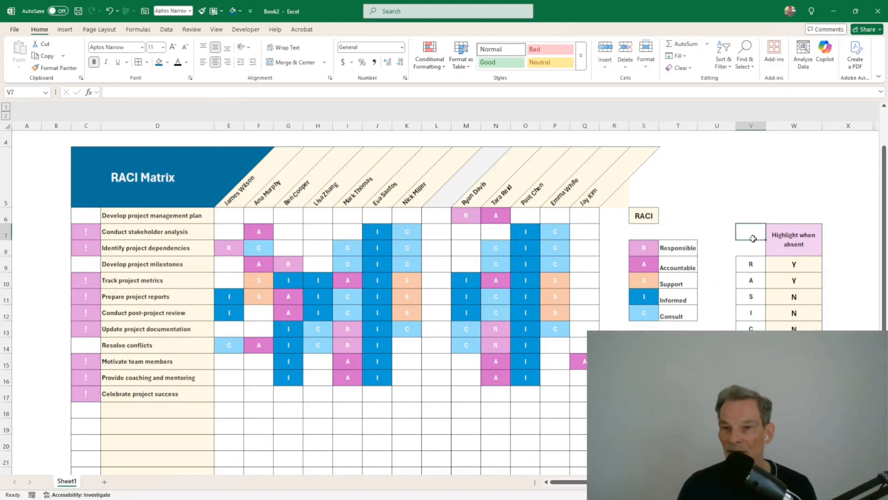
{"action": "left_click", "coordinate": [679, 378]}
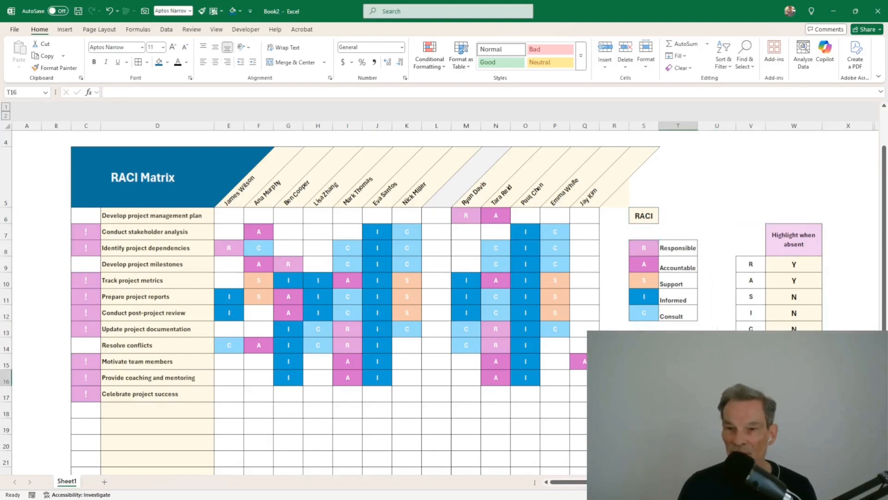
Step: Shift the Highlight when absent table up one row and re-merge its header
{"action": "left_click_drag", "start_coordinate": [756, 234], "coordinate": [796, 321]}
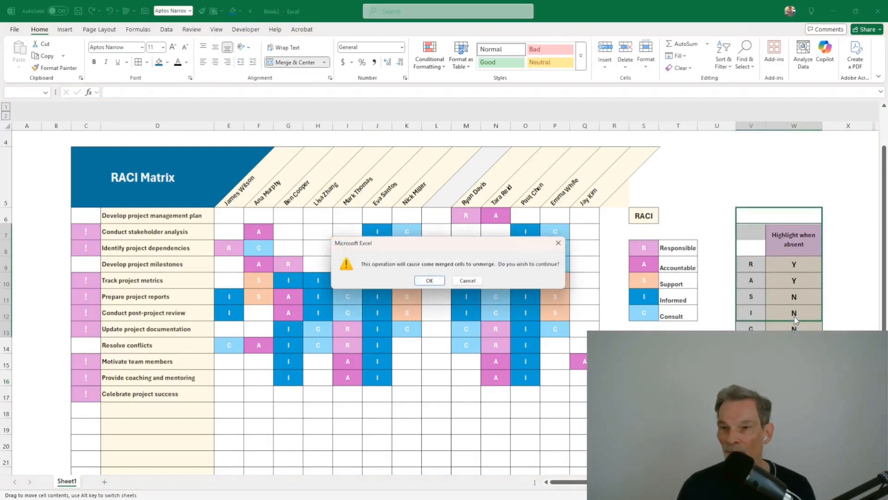
{"action": "left_click", "coordinate": [429, 280]}
{"action": "left_click", "coordinate": [794, 233]}
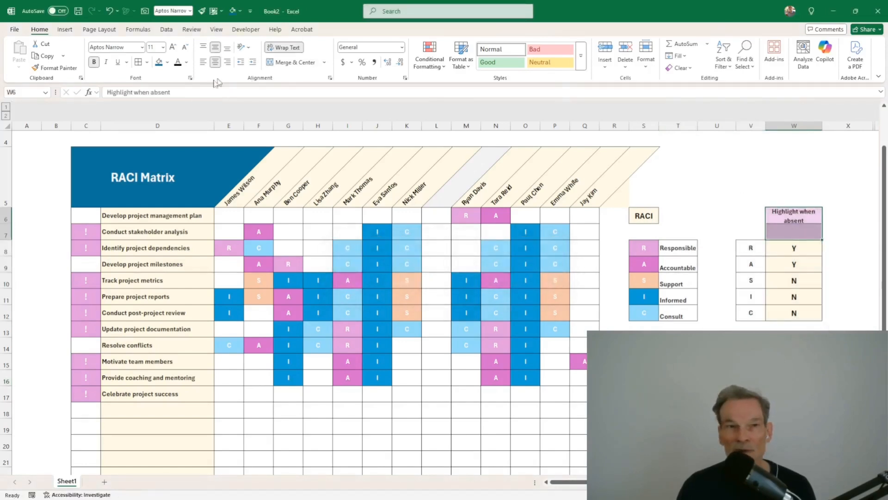
{"action": "left_click", "coordinate": [291, 62]}
{"action": "left_click", "coordinate": [679, 394]}
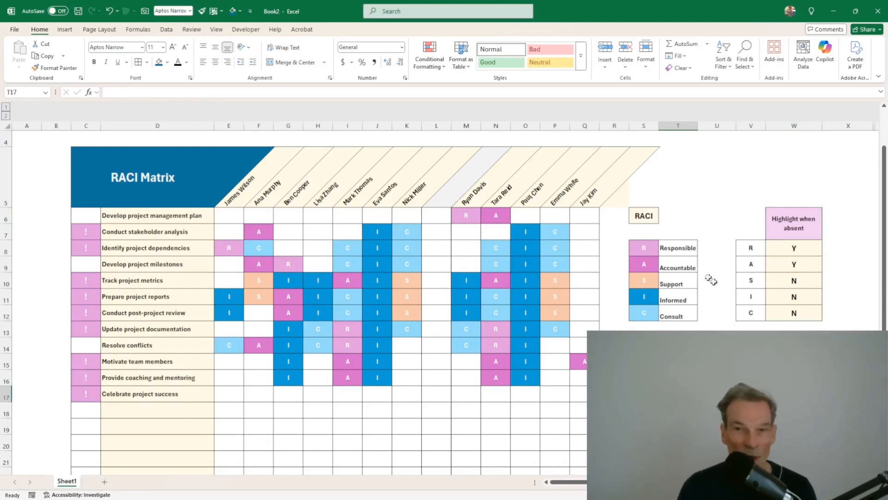
Step: Copy cell R6's formatting onto cell T5
{"action": "left_click", "coordinate": [610, 205]}
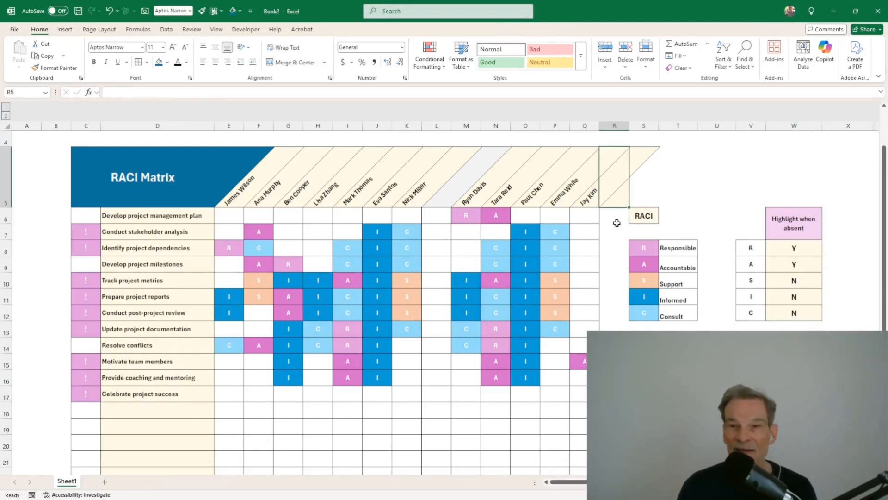
{"action": "left_click", "coordinate": [617, 219]}
{"action": "left_click", "coordinate": [55, 68]}
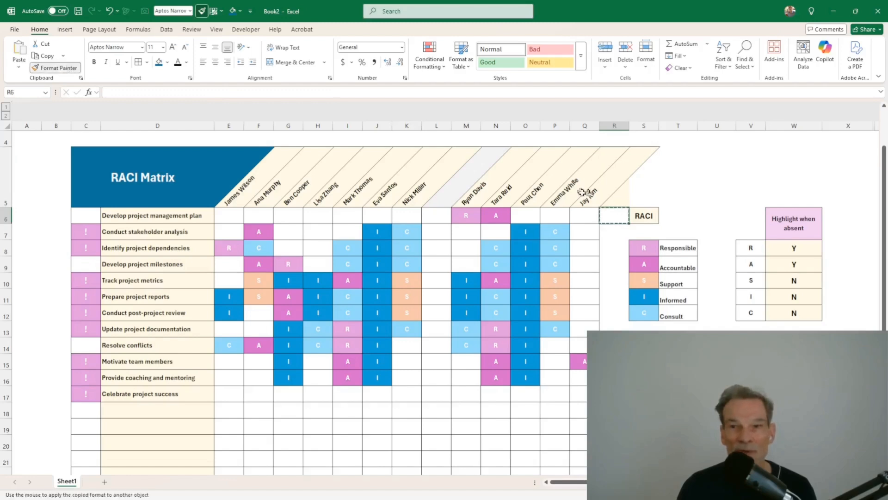
{"action": "left_click", "coordinate": [682, 197]}
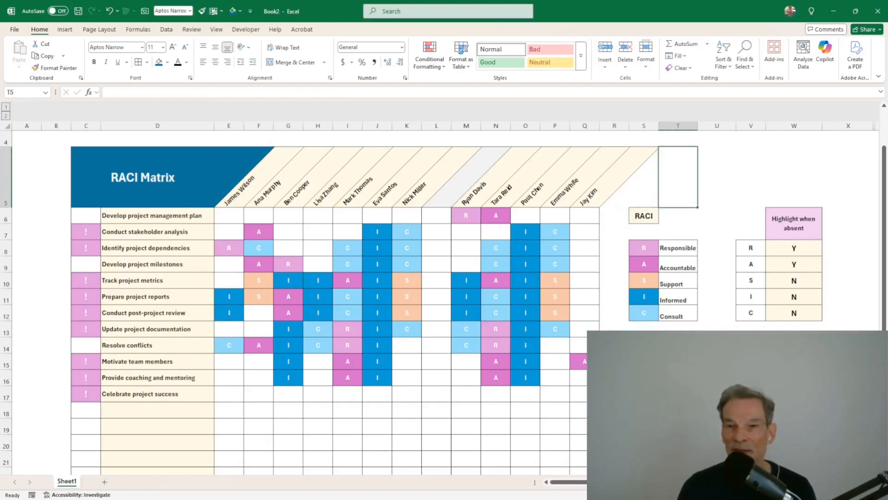
{"action": "left_click", "coordinate": [717, 410]}
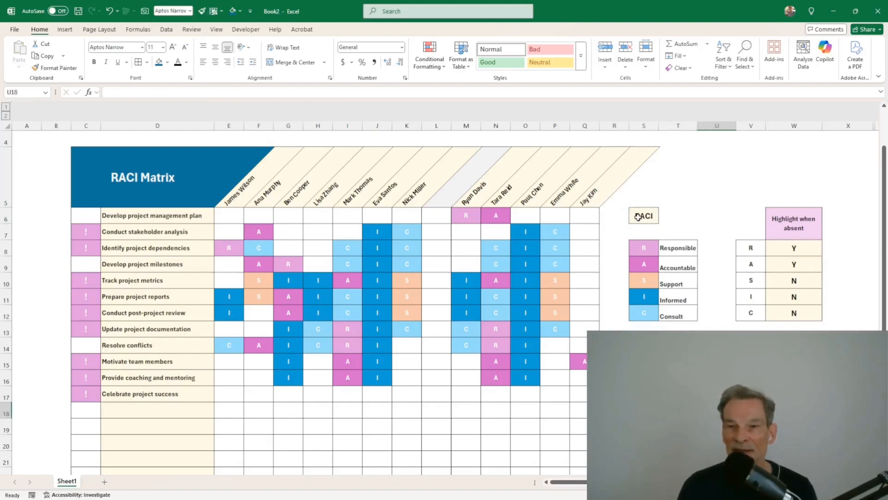
{"action": "left_click_drag", "start_coordinate": [794, 248], "coordinate": [794, 312]}
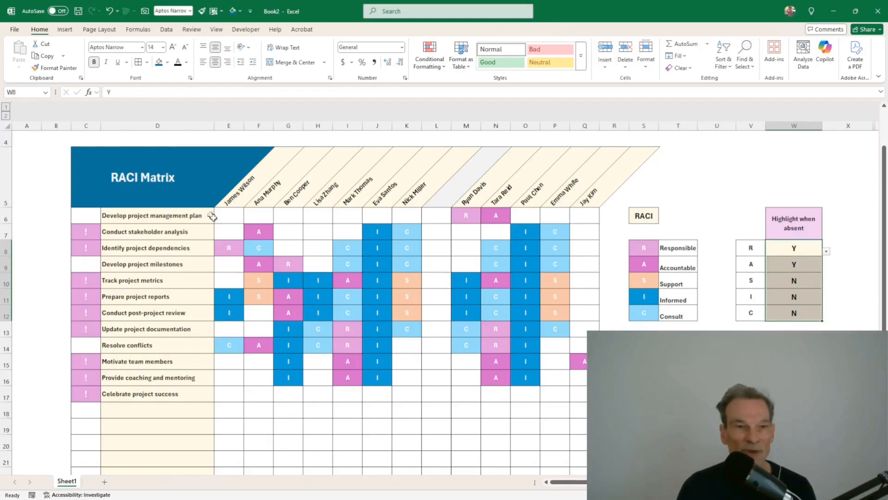
{"action": "left_click", "coordinate": [178, 292]}
{"action": "scroll", "coordinate": [178, 289], "scroll_direction": "up", "scroll_amount": 1}
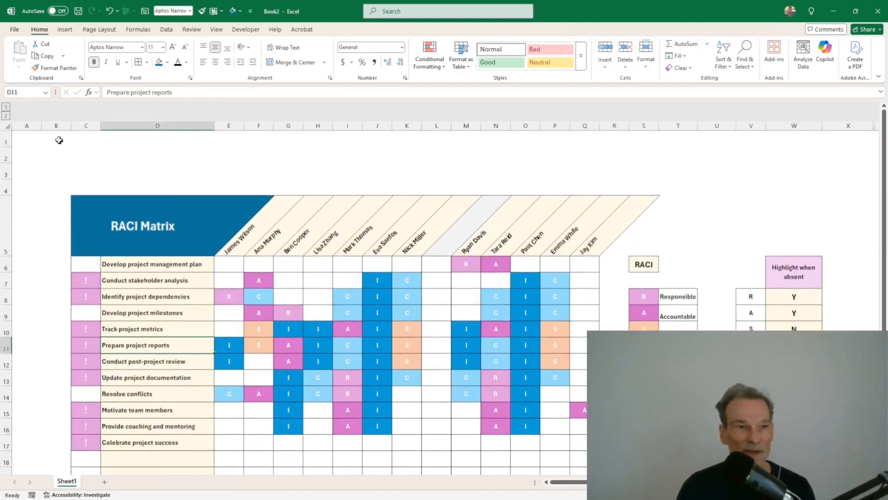
Step: Delete empty rows 1 and 2 so the RACI Matrix layout moves up
{"action": "left_click_drag", "start_coordinate": [5, 143], "coordinate": [6, 155]}
{"action": "right_click", "coordinate": [6, 156]}
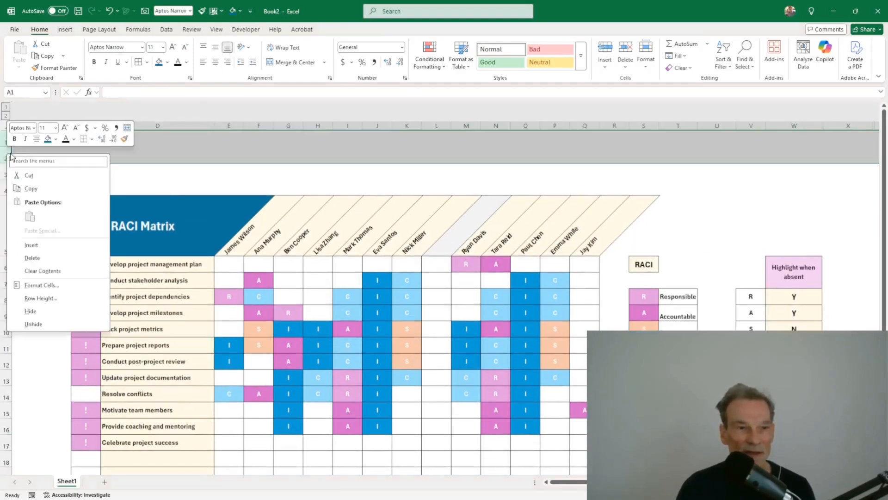
{"action": "left_click", "coordinate": [52, 257]}
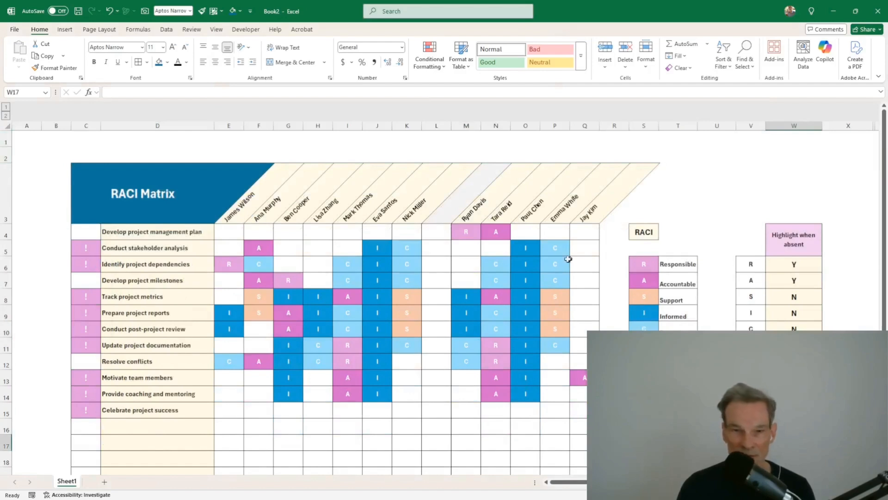
{"action": "scroll", "coordinate": [426, 402], "scroll_direction": "down", "scroll_amount": 1}
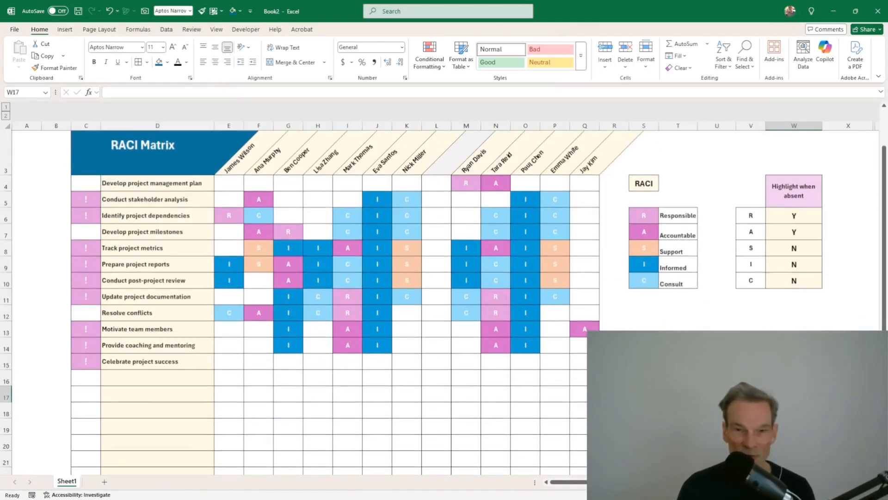
{"action": "left_click", "coordinate": [717, 378]}
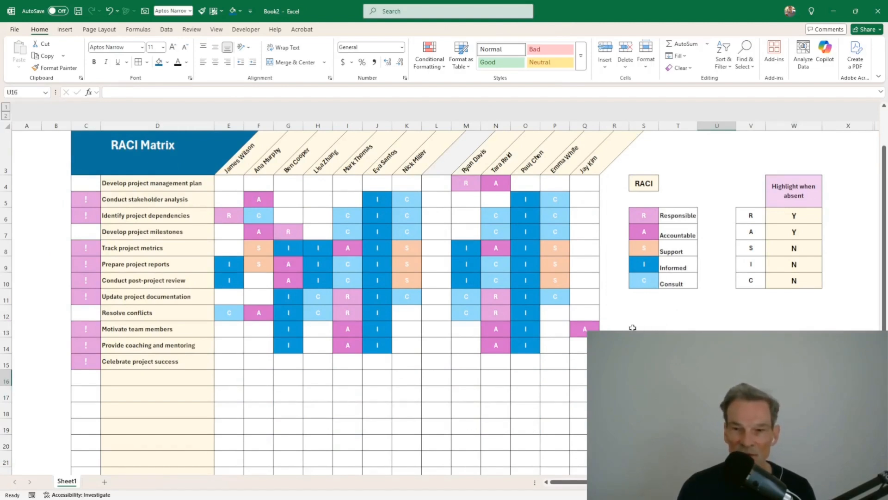
{"action": "left_click_drag", "start_coordinate": [633, 327], "coordinate": [678, 361]}
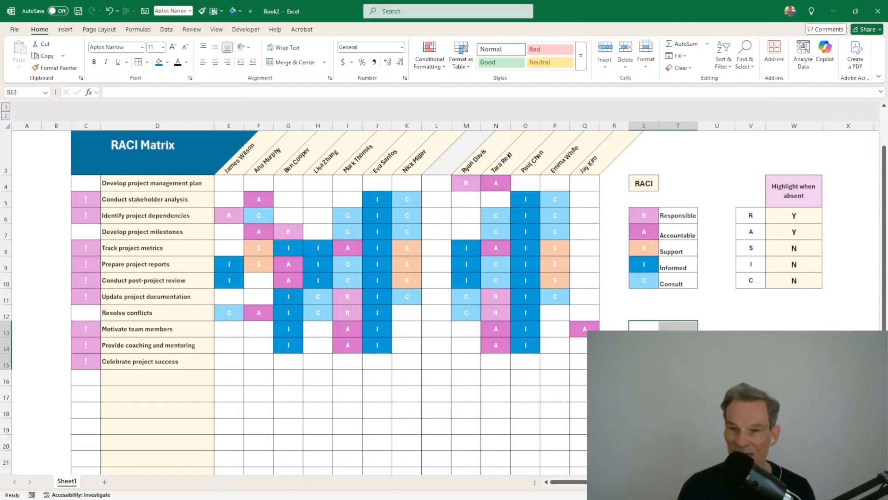
{"action": "left_click", "coordinate": [678, 394]}
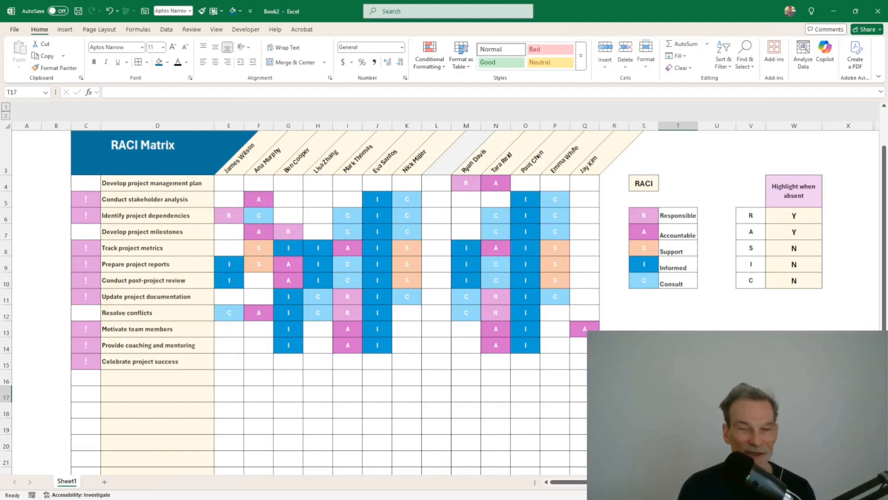
{"action": "left_click", "coordinate": [644, 361]}
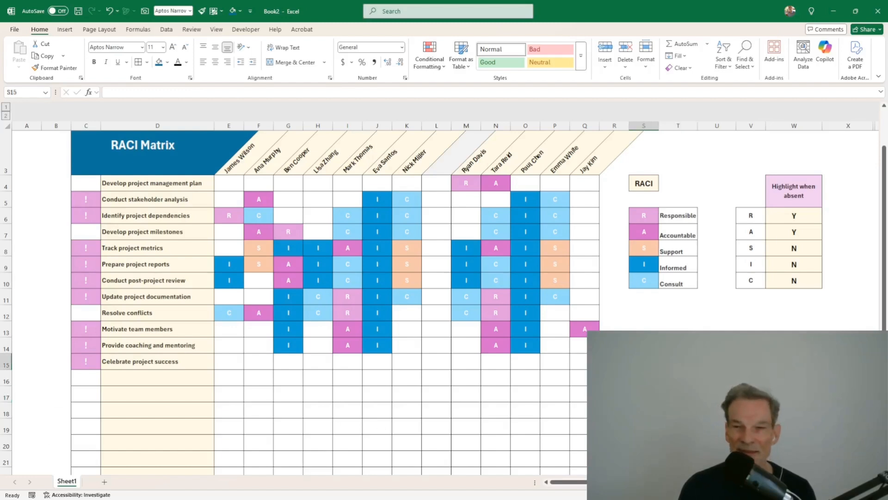